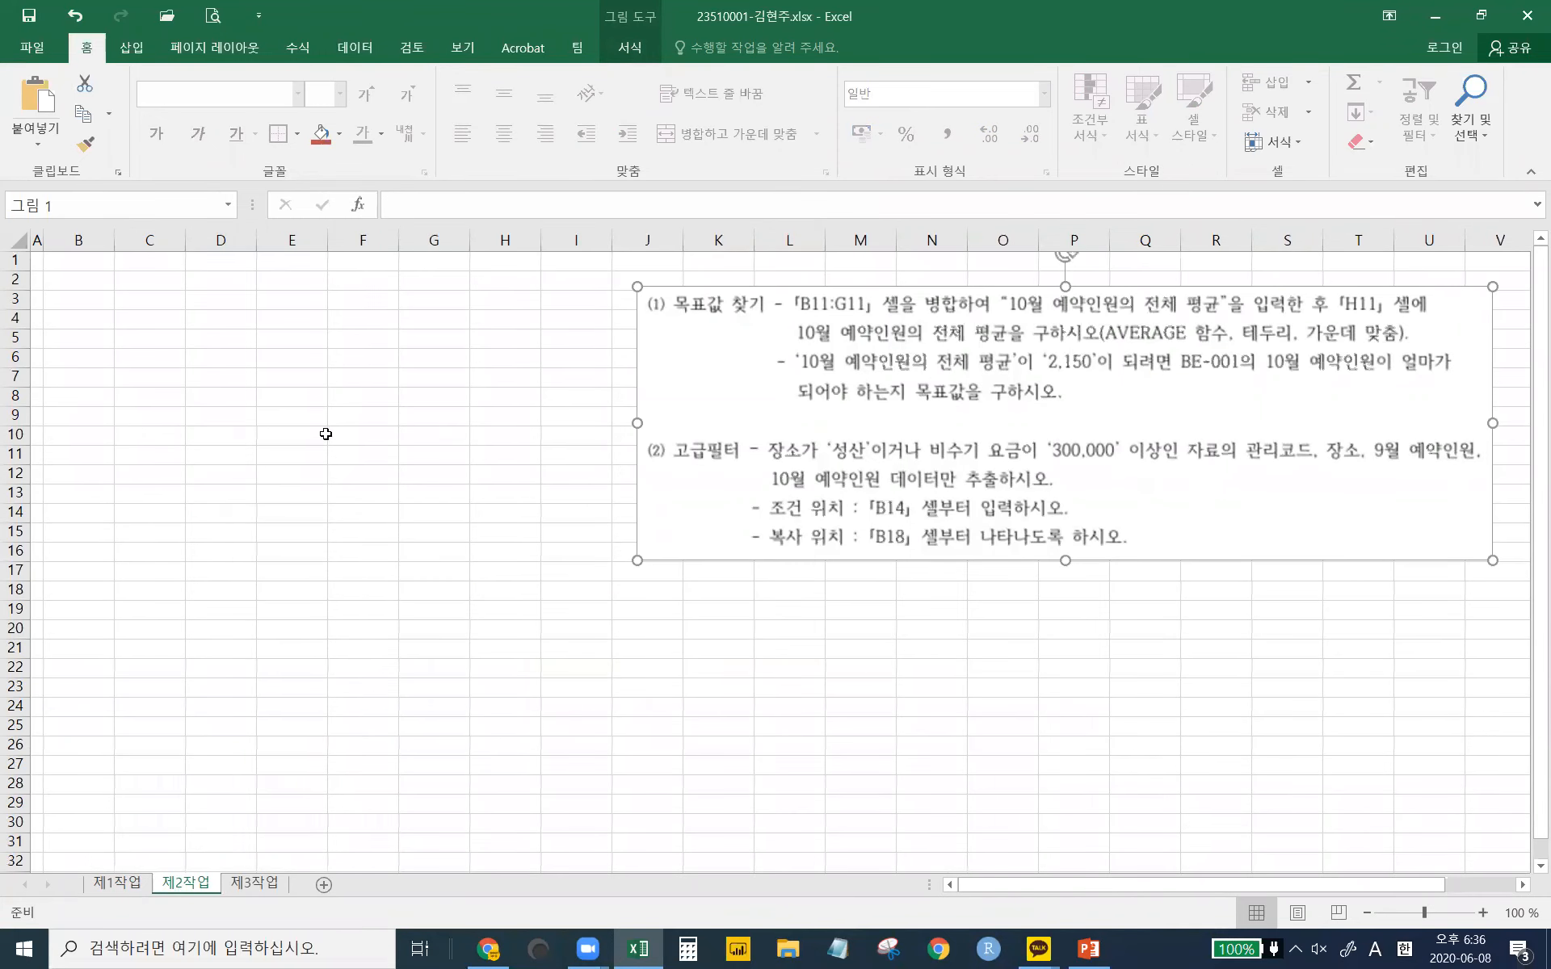
# - Move the instruction picture (그림 1) on 제2작업 a few pixels lower
pyautogui.moveTo(708, 369)
pyautogui.mouseDown()
pyautogui.moveTo(722, 408)
pyautogui.moveTo(709, 371)
pyautogui.mouseUp()
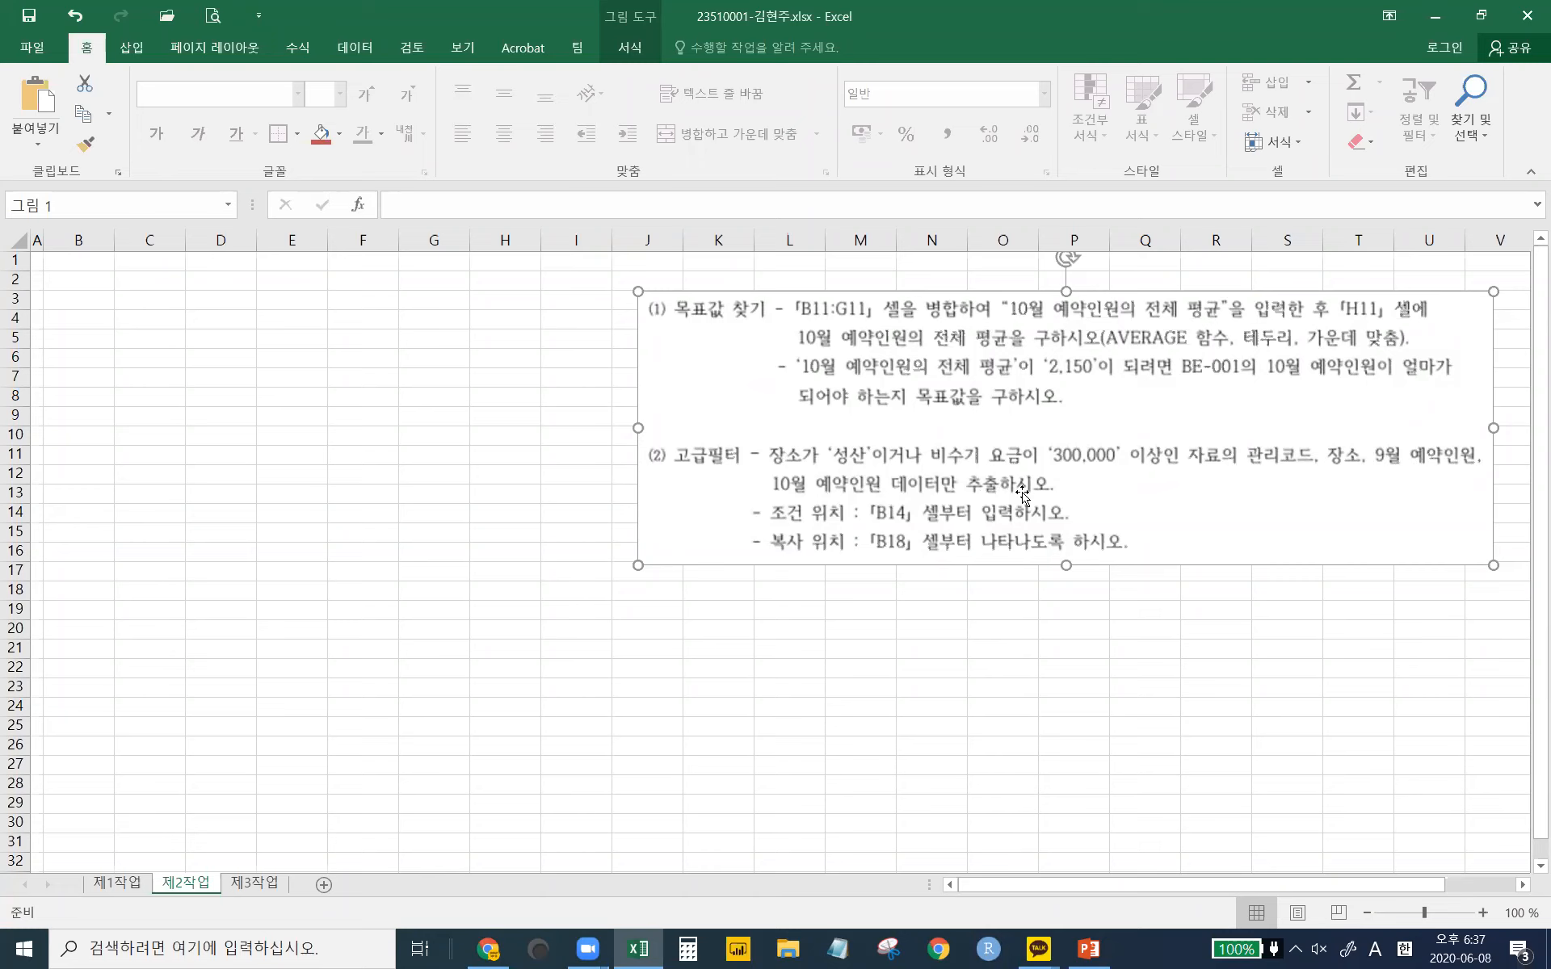
pyautogui.click(274, 623)
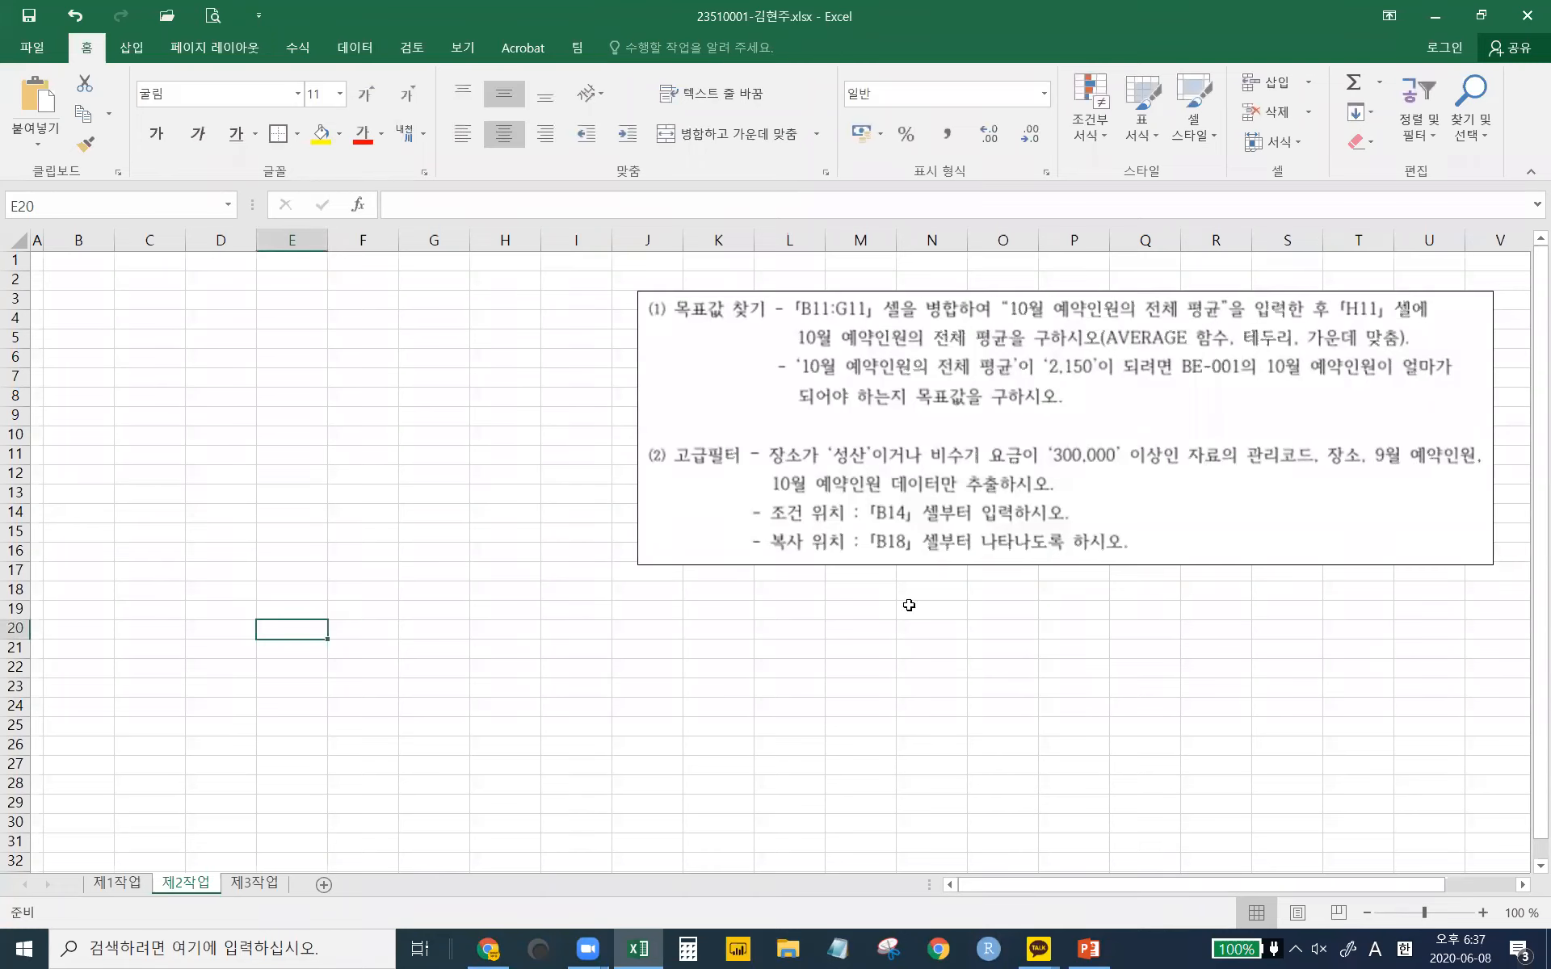
pyautogui.moveTo(240, 586); pyautogui.dragTo(243, 687)
pyautogui.moveTo(427, 585); pyautogui.dragTo(436, 691)
pyautogui.rightClick(439, 595)
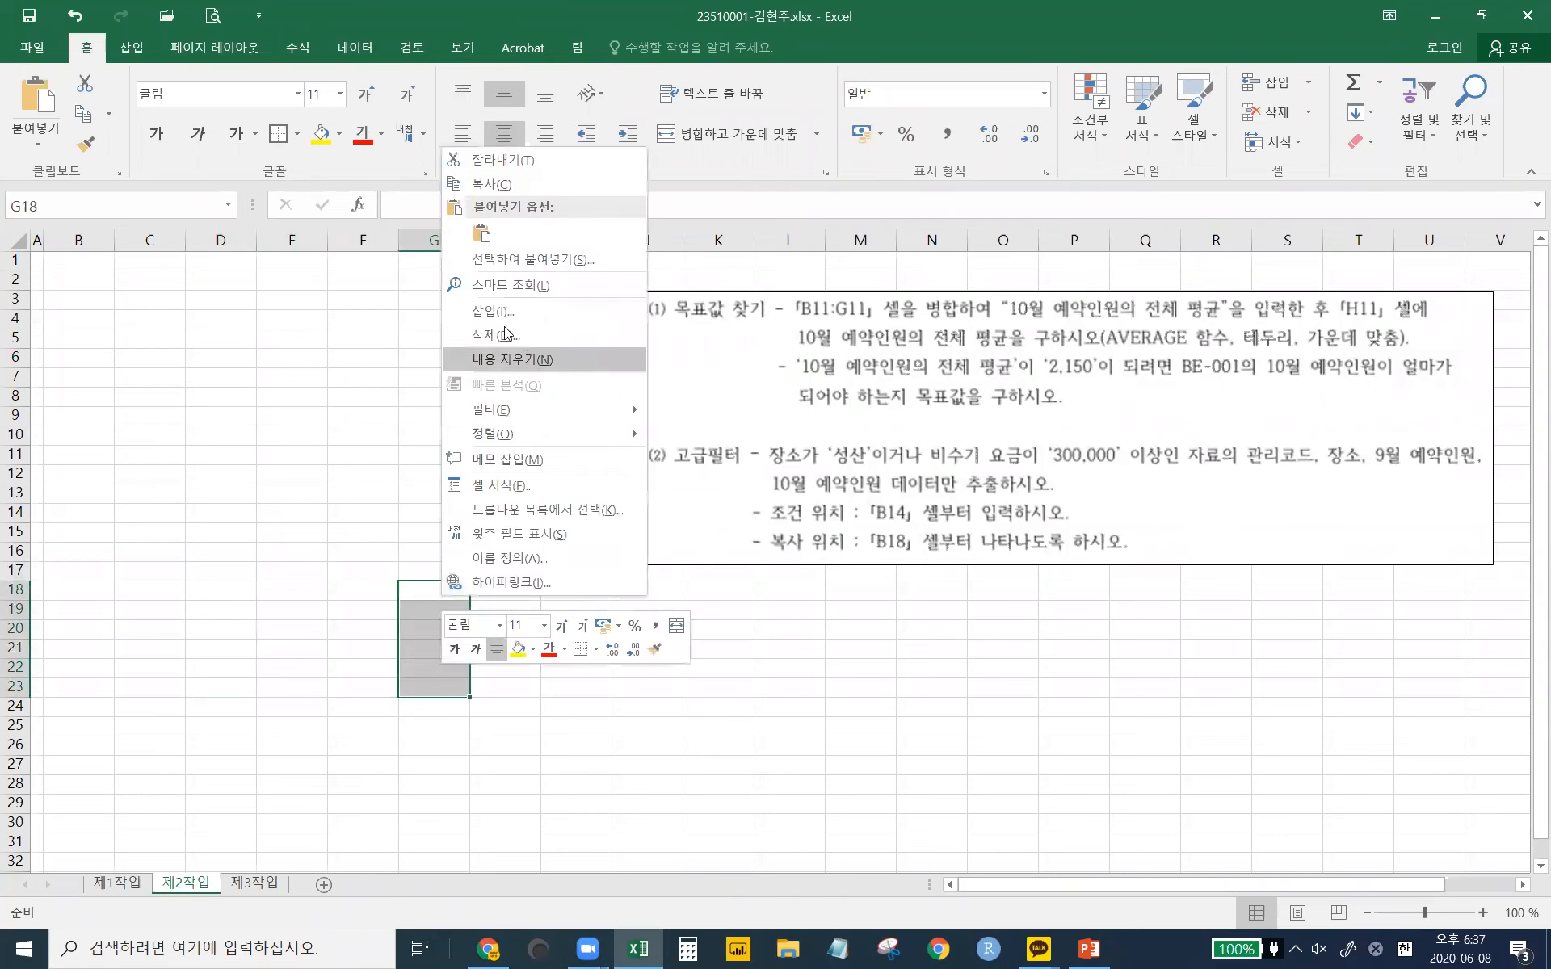
pyautogui.click(636, 700)
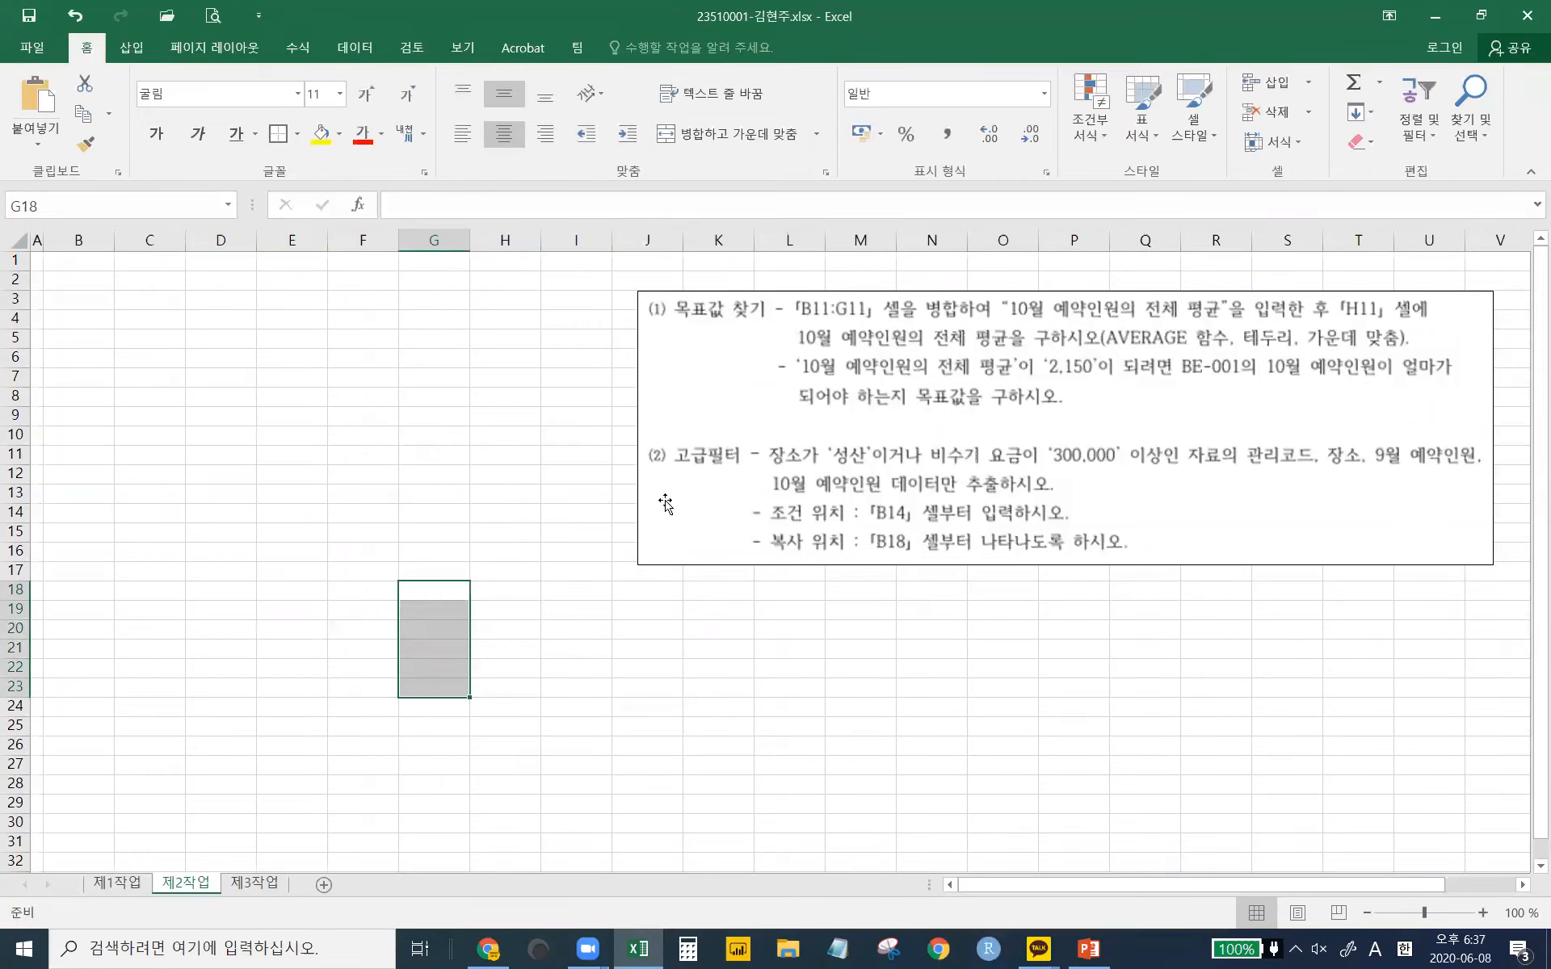
pyautogui.click(457, 449)
pyautogui.click(450, 374)
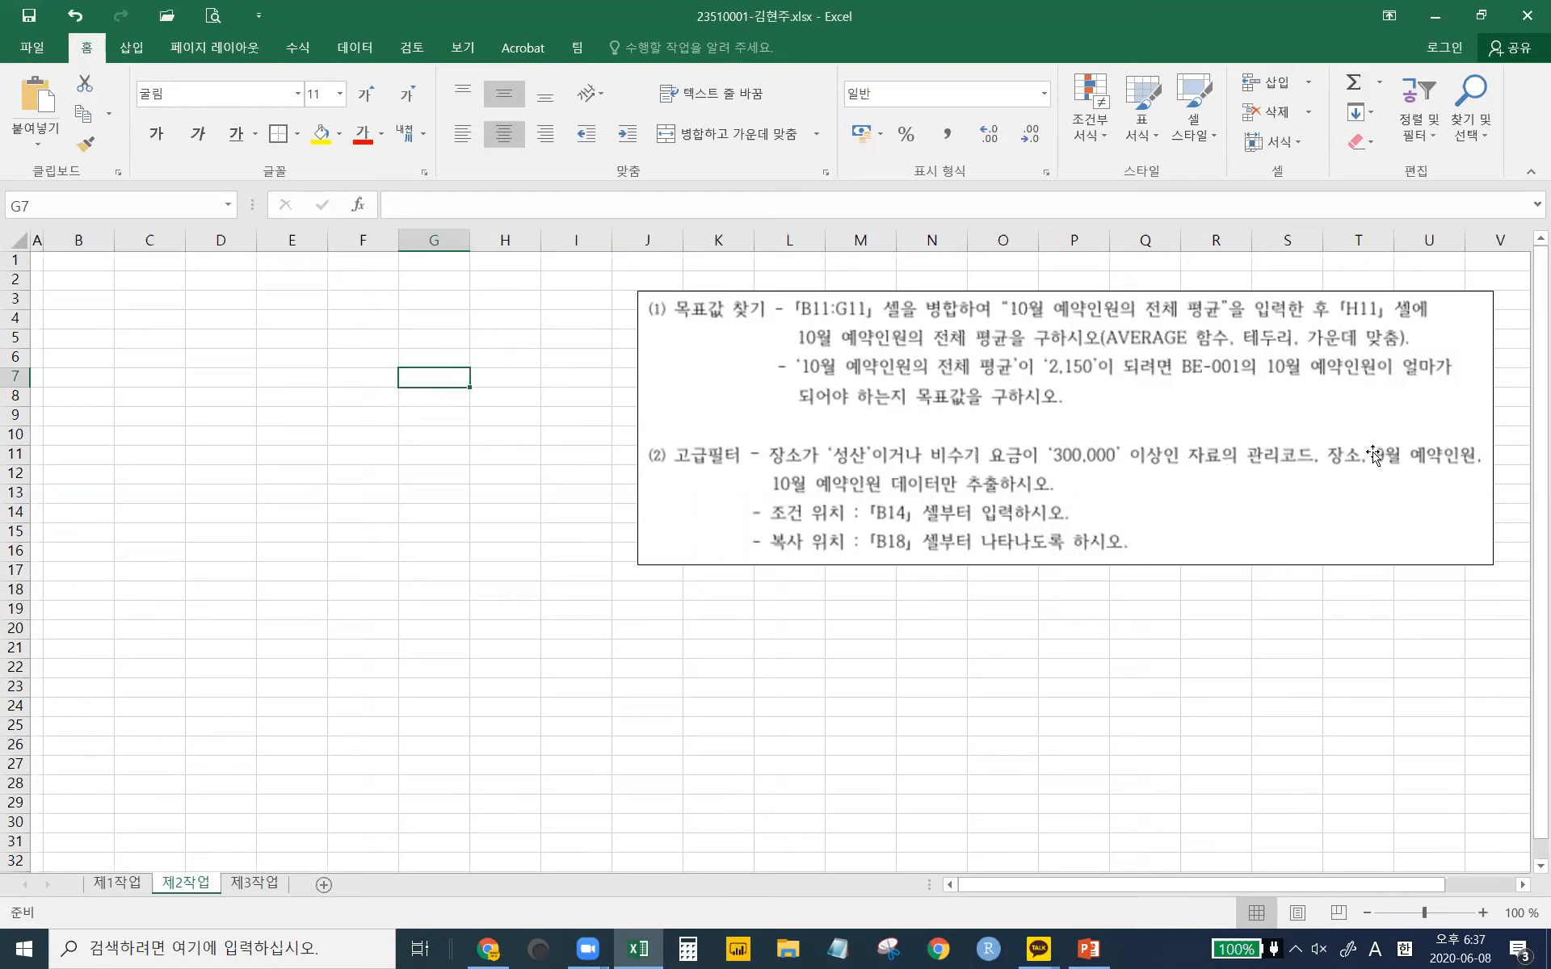
# - On sheet 제3작업, shift the 조건 and upper instruction pictures to new positions
pyautogui.click(252, 883)
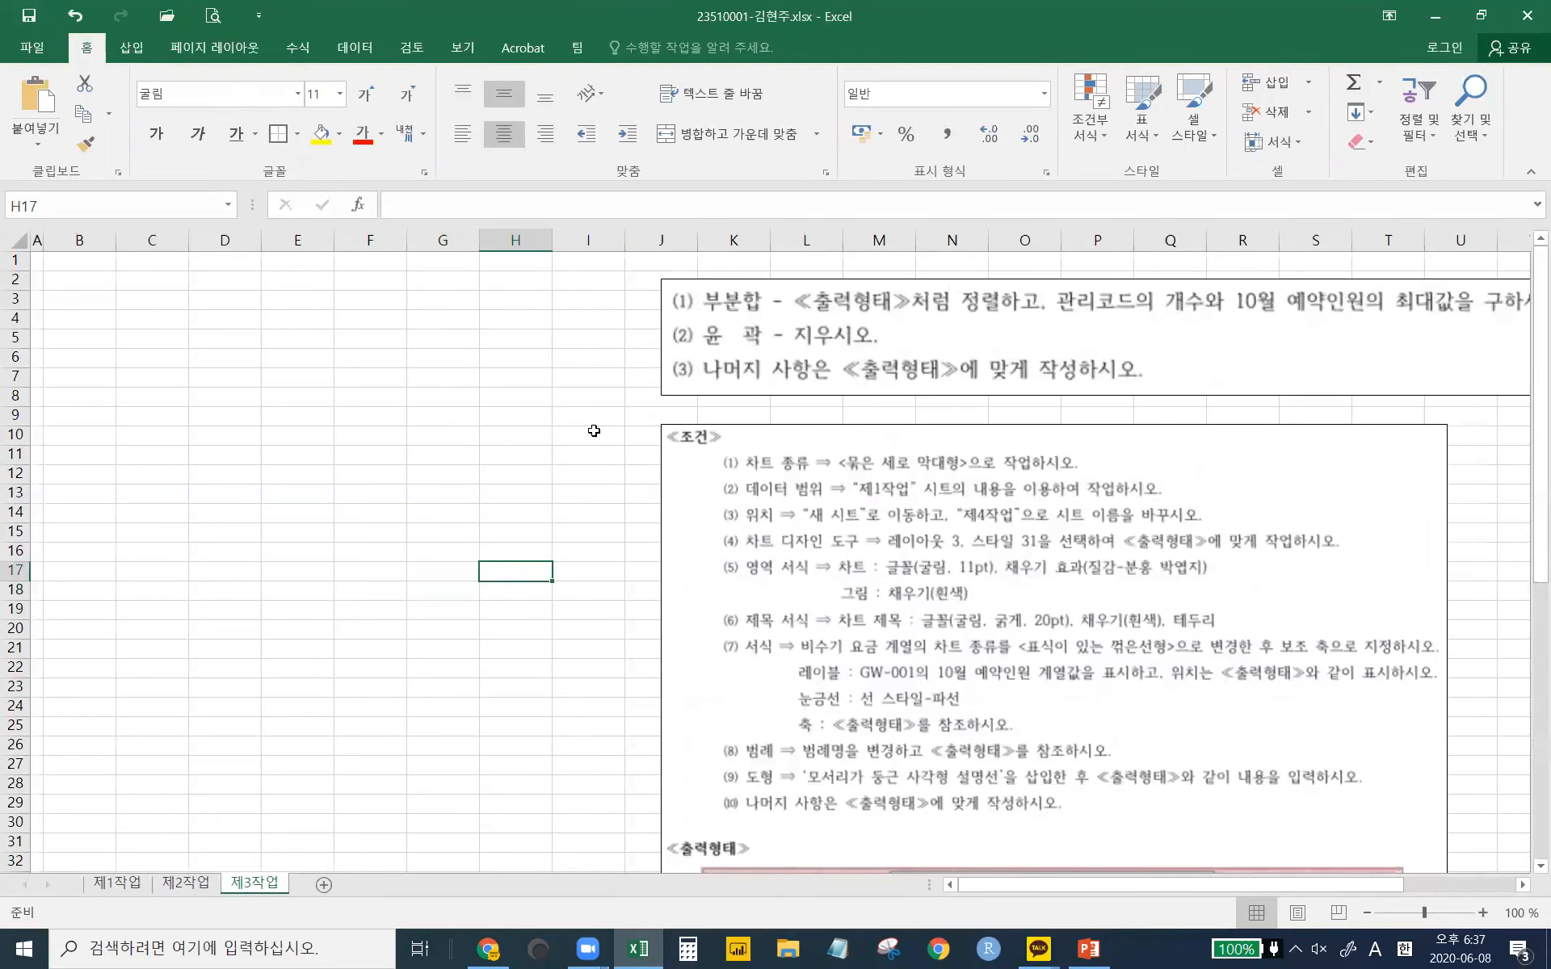
pyautogui.moveTo(982, 488); pyautogui.dragTo(1004, 647)
pyautogui.moveTo(1074, 336); pyautogui.dragTo(970, 398)
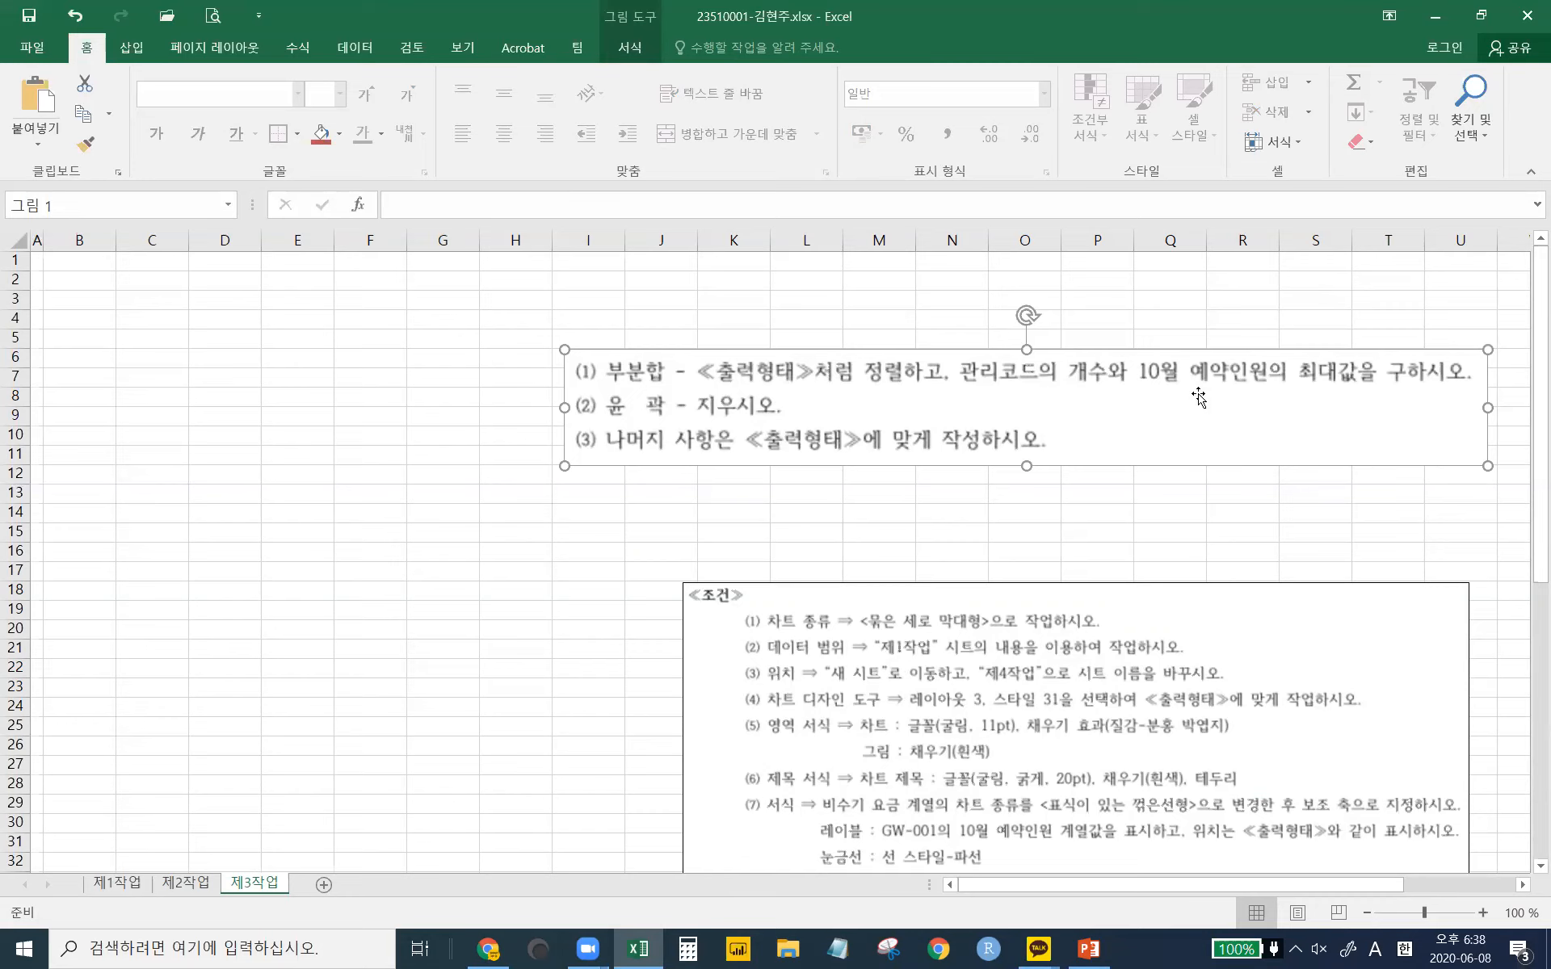
pyautogui.moveTo(922, 439); pyautogui.dragTo(897, 423)
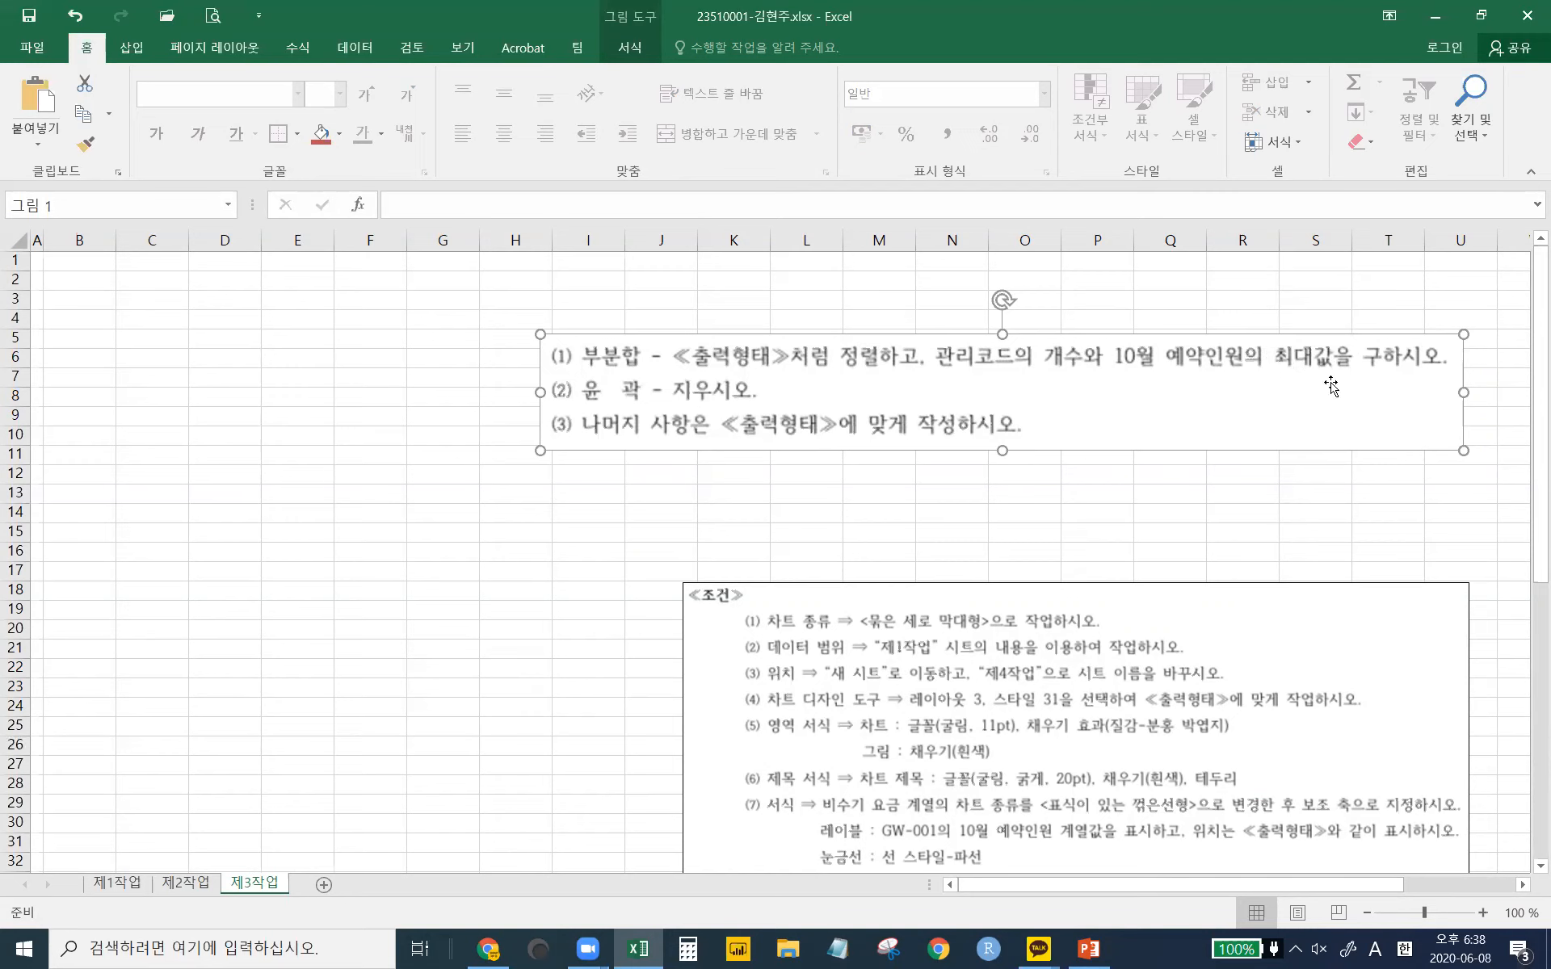
pyautogui.moveTo(727, 415); pyautogui.dragTo(855, 370)
# - Raise the 조건 picture, then scroll down and move the 출력형태 chart picture up-left
pyautogui.click(899, 703)
pyautogui.moveTo(899, 703); pyautogui.dragTo(878, 553)
pyautogui.scroll(-3, 943, 617)
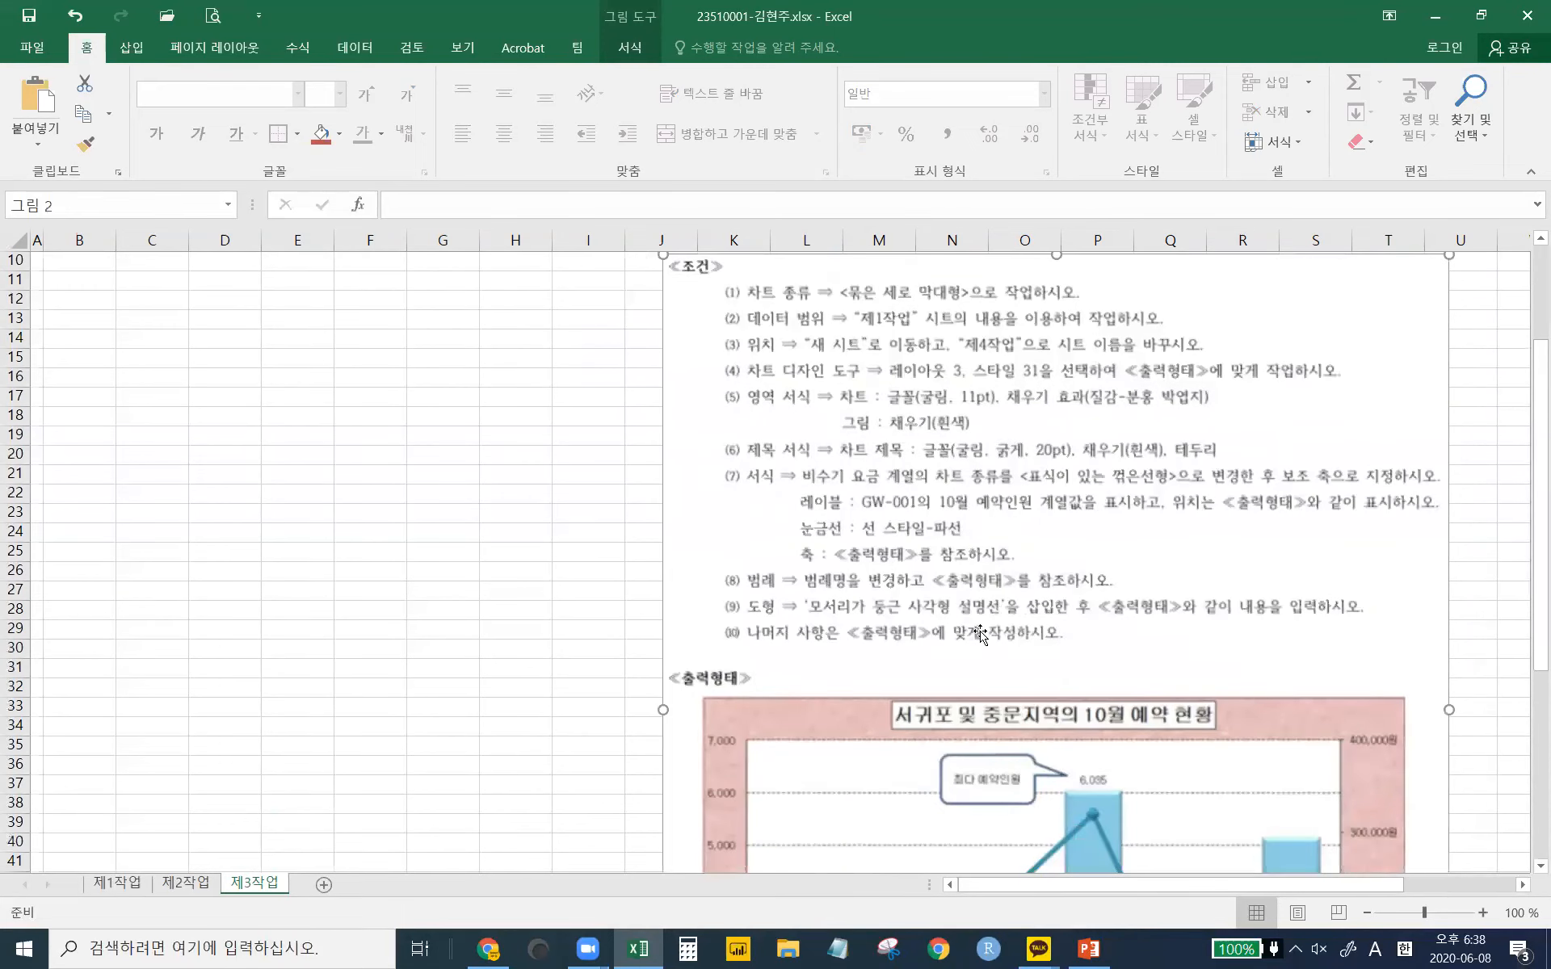
pyautogui.scroll(-5, 953, 609)
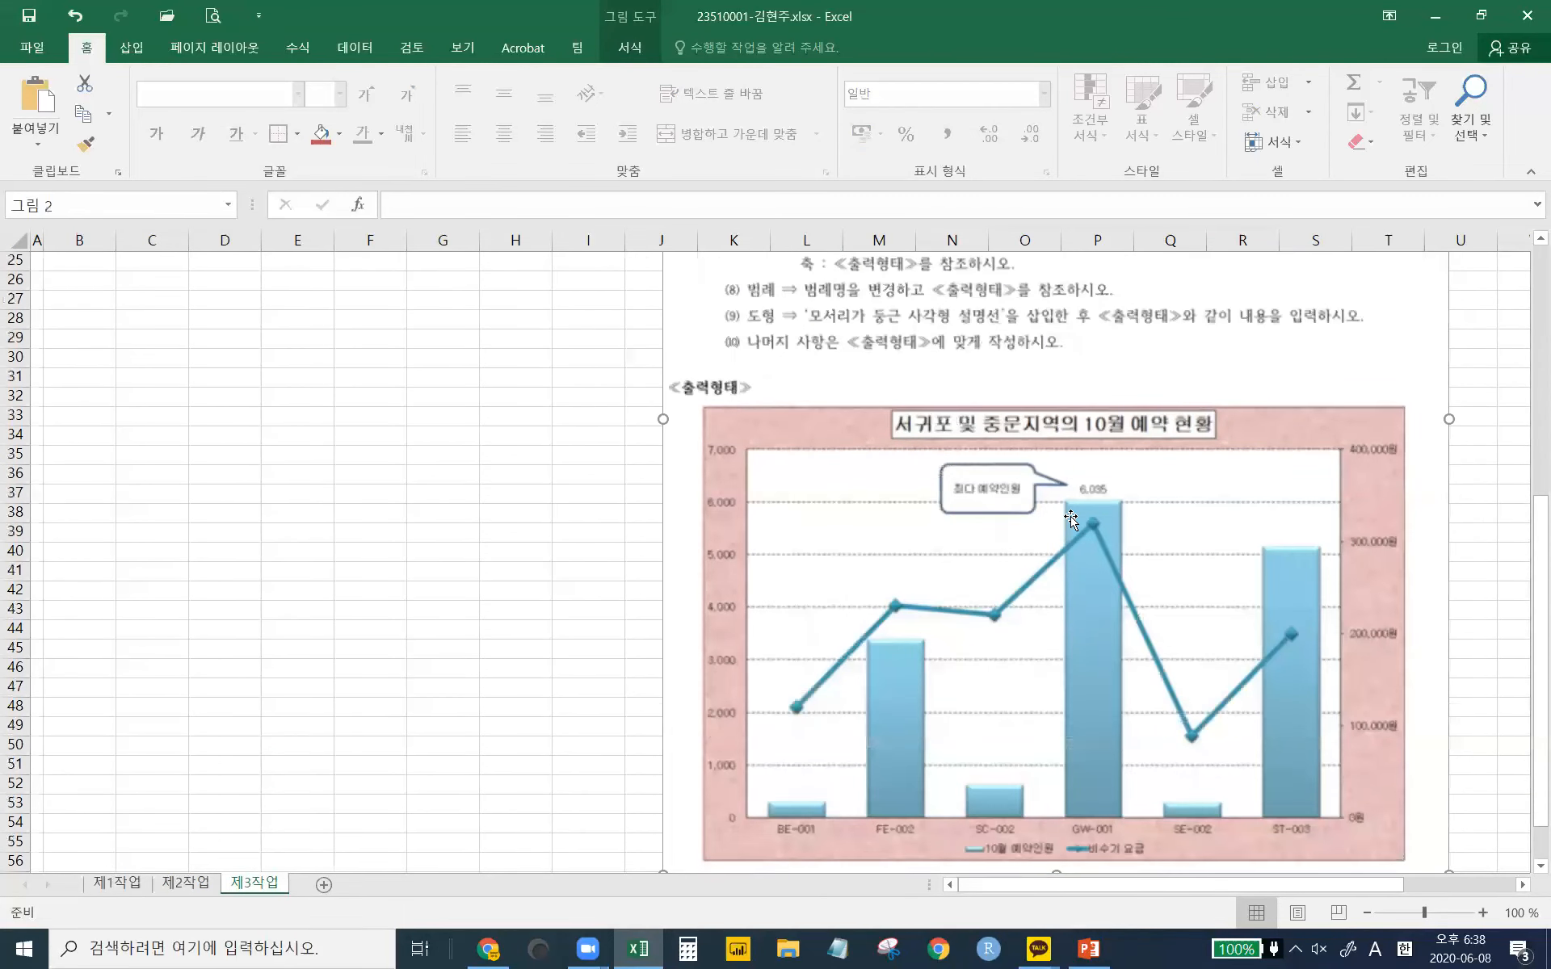
pyautogui.moveTo(920, 515); pyautogui.dragTo(882, 439)
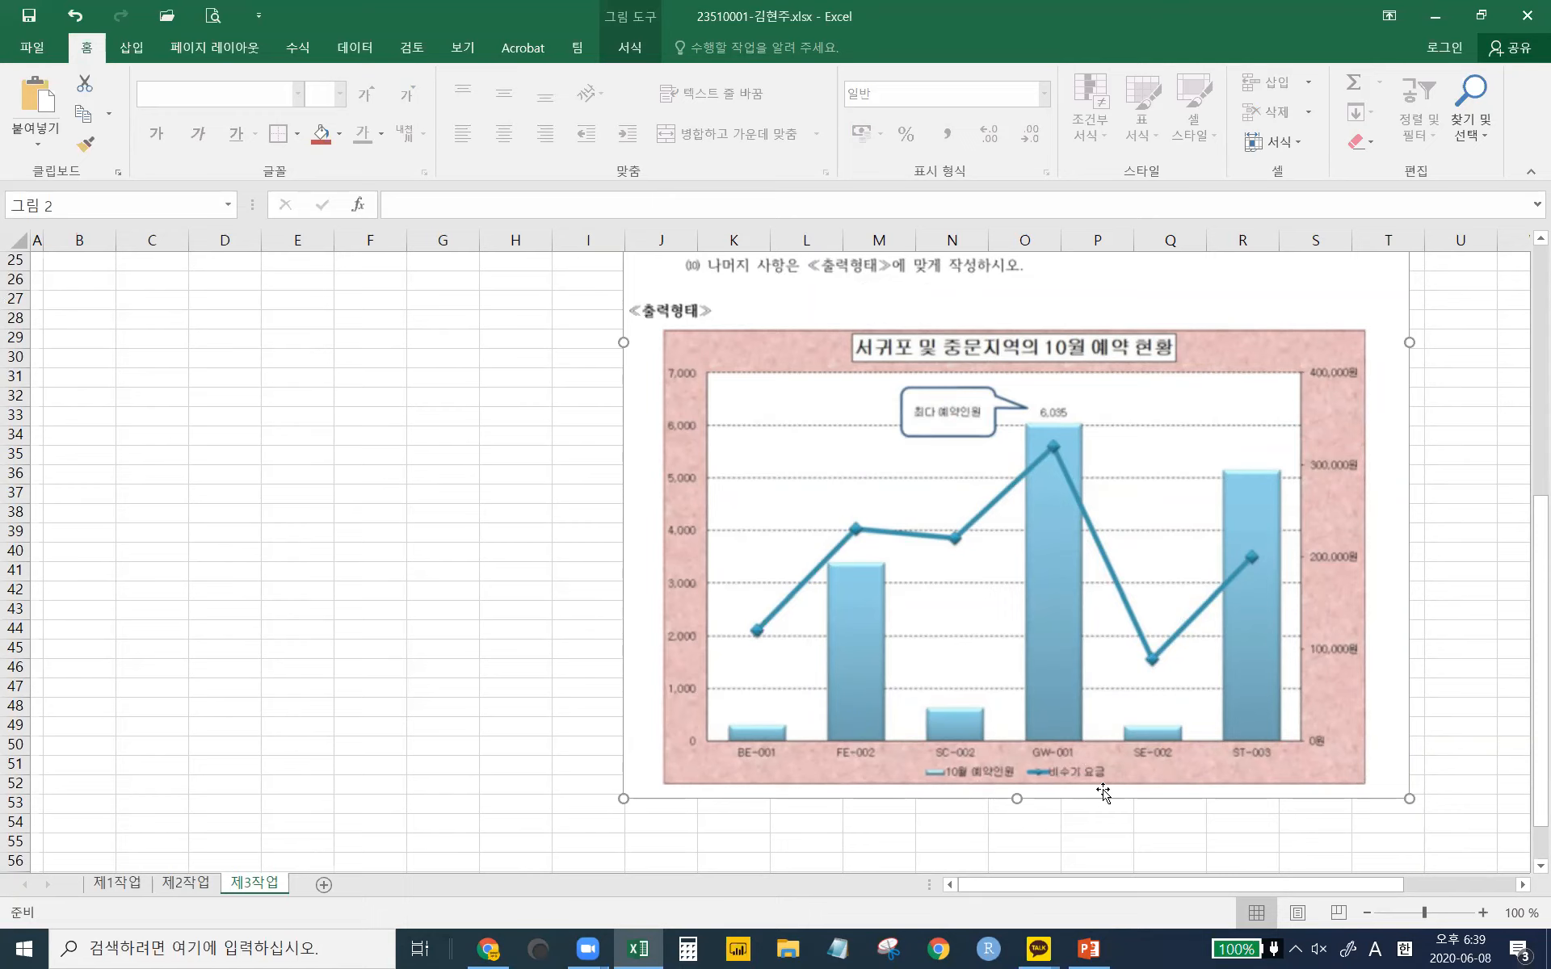
# - Try selecting the 10월 예약인원 and 비수기 요금 cells, comparing with the 제3작업 sample chart
pyautogui.click(124, 886)
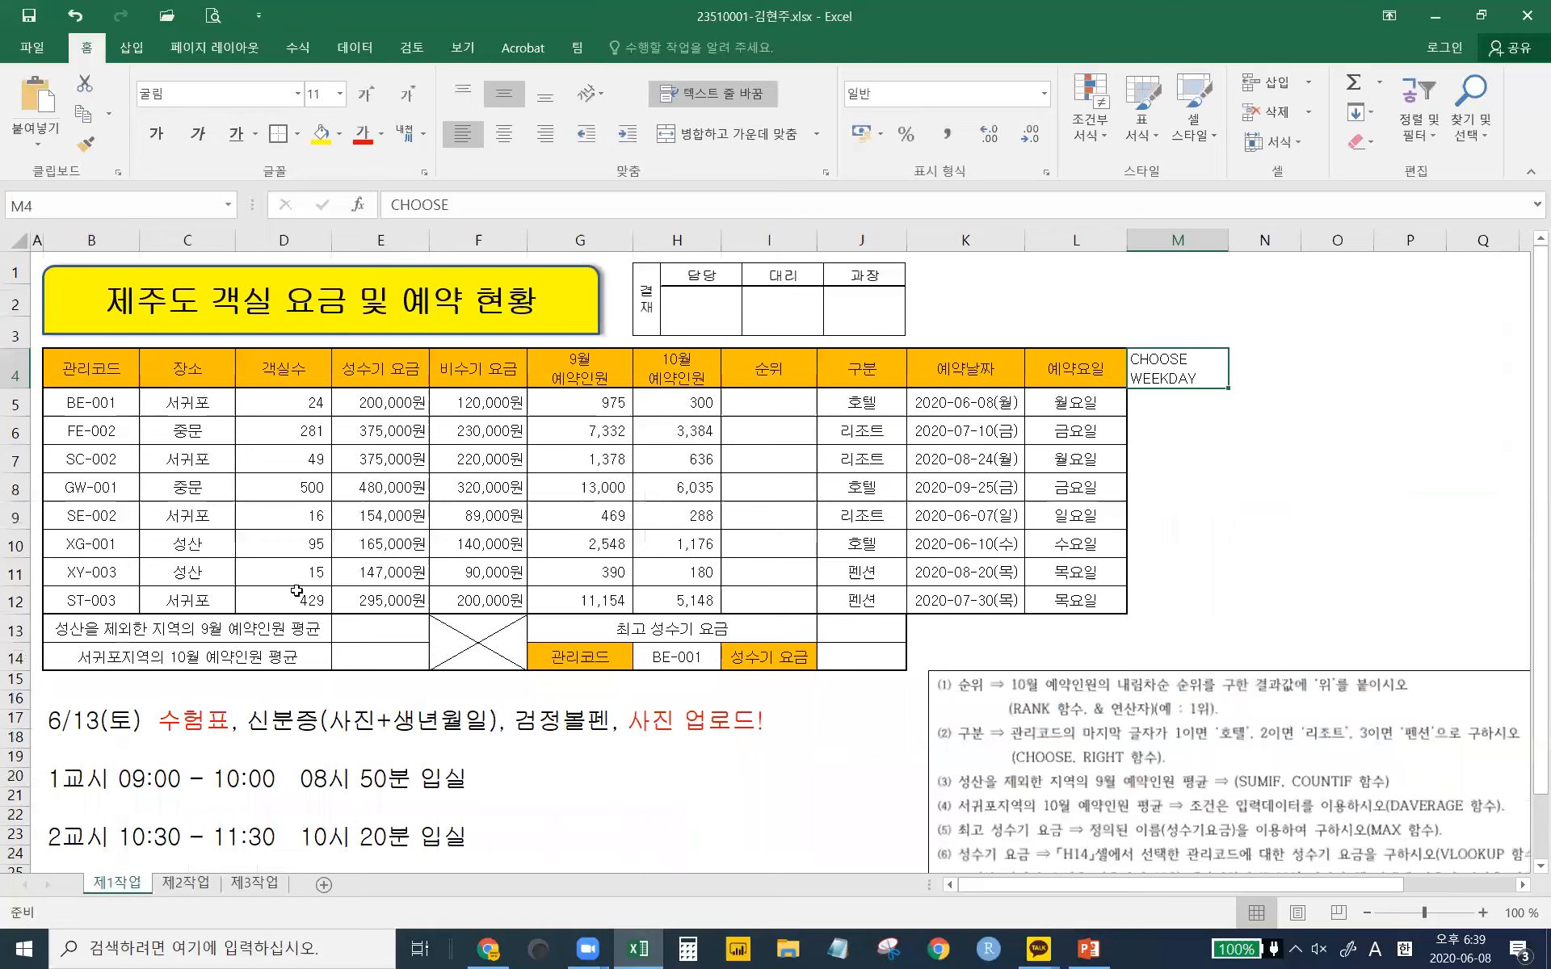
pyautogui.moveTo(207, 416); pyautogui.dragTo(197, 431)
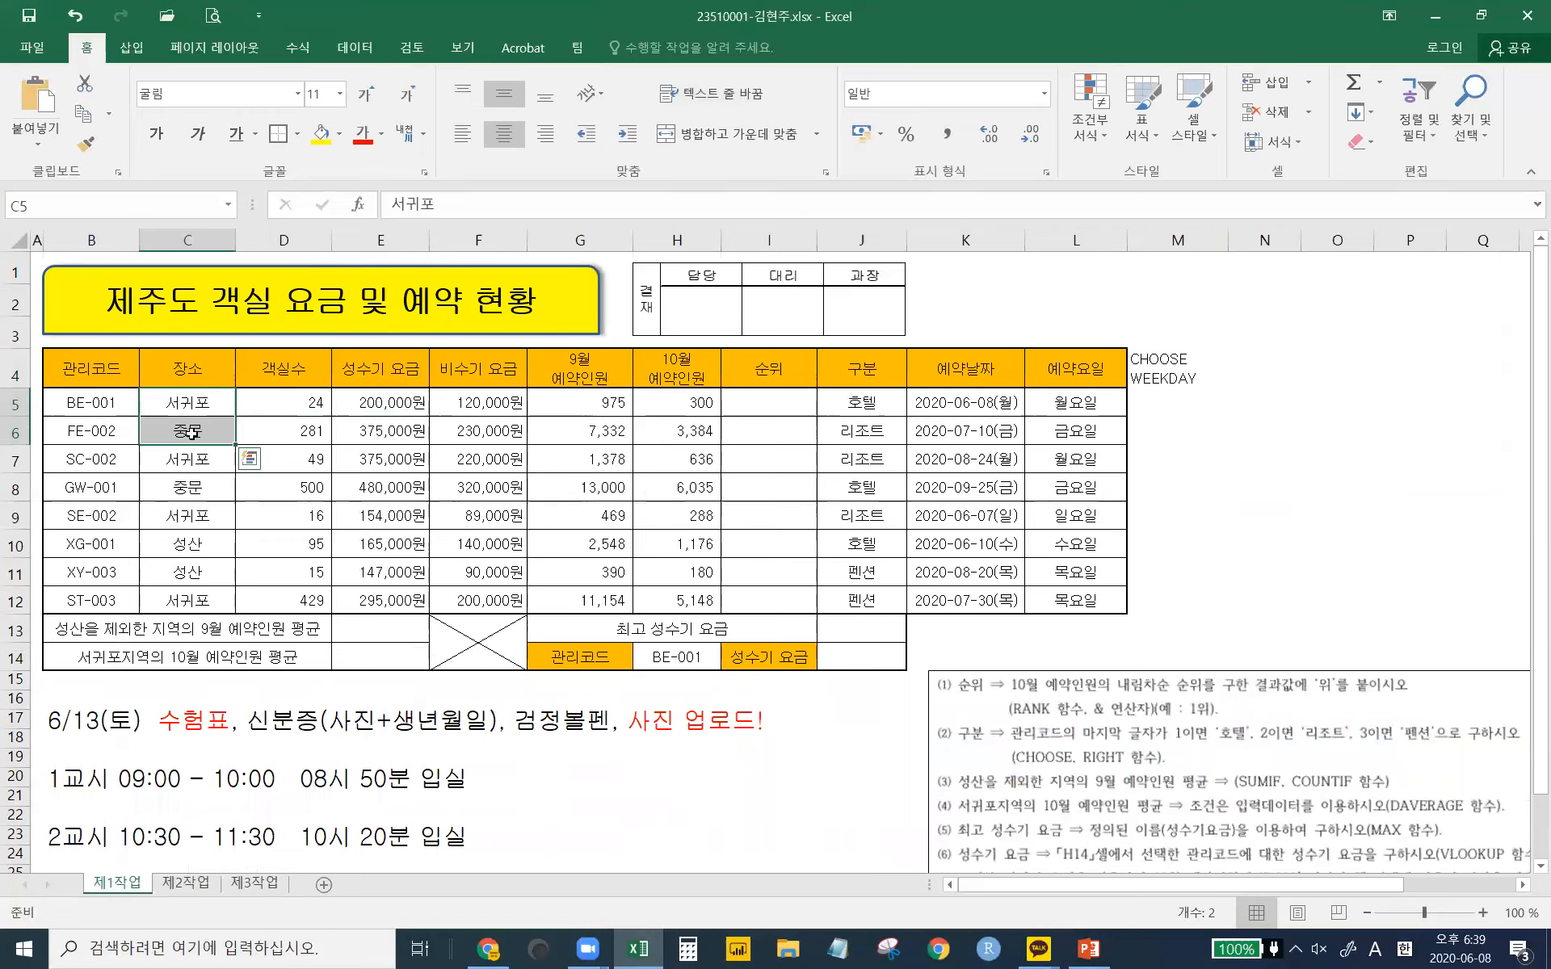
pyautogui.moveTo(678, 368); pyautogui.dragTo(687, 532)
pyautogui.click(686, 458)
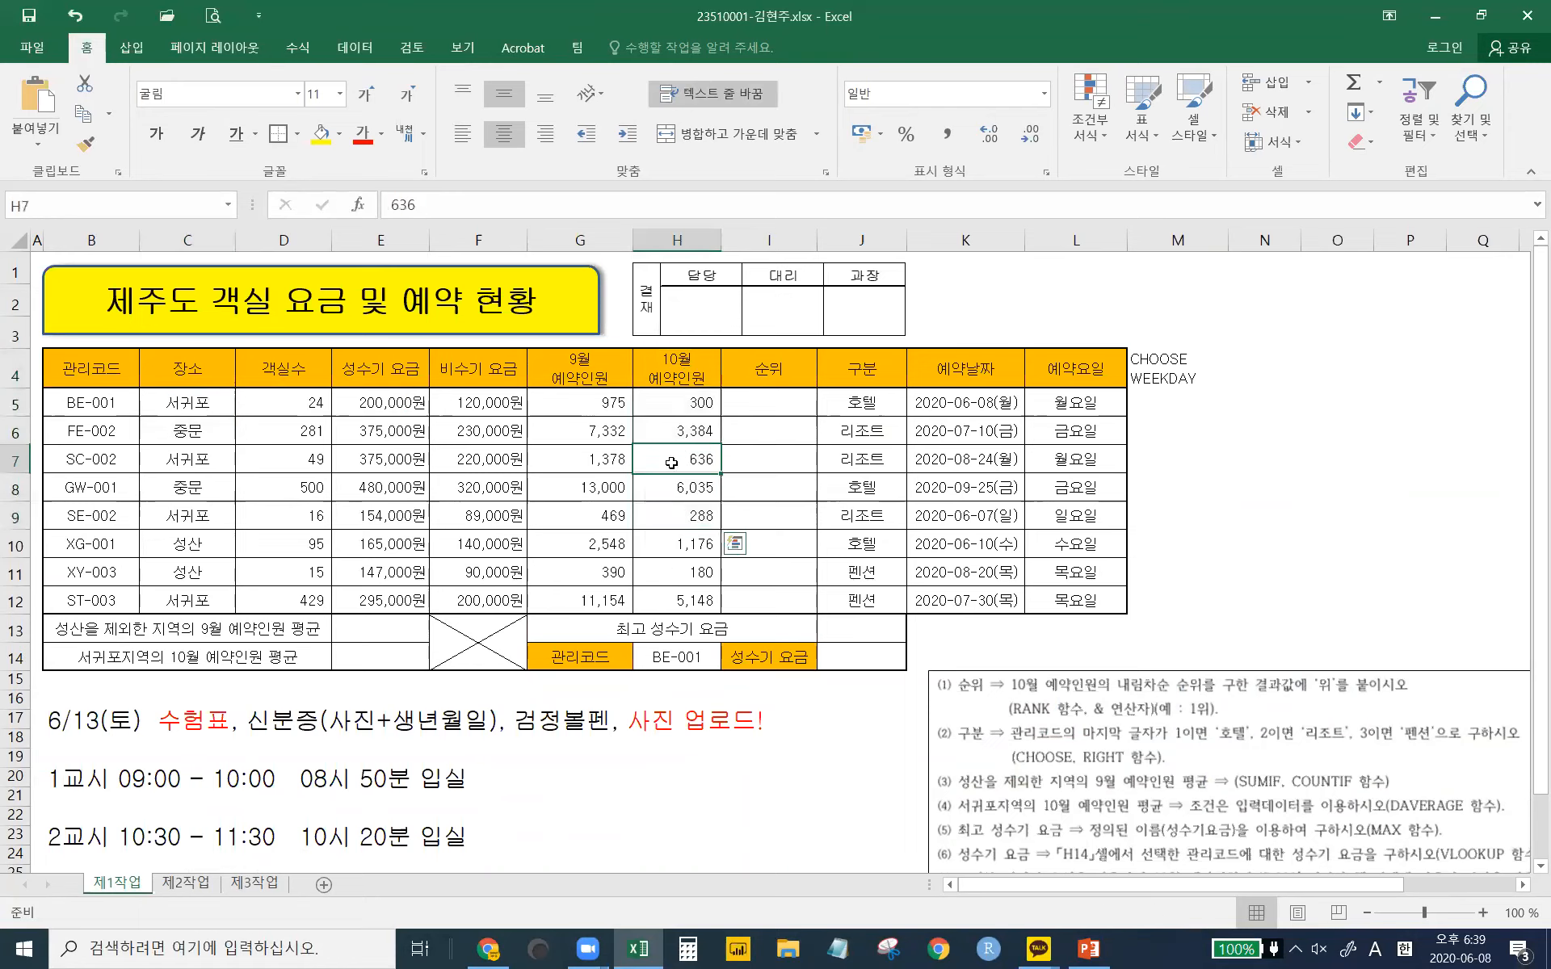
pyautogui.click(258, 889)
pyautogui.click(121, 884)
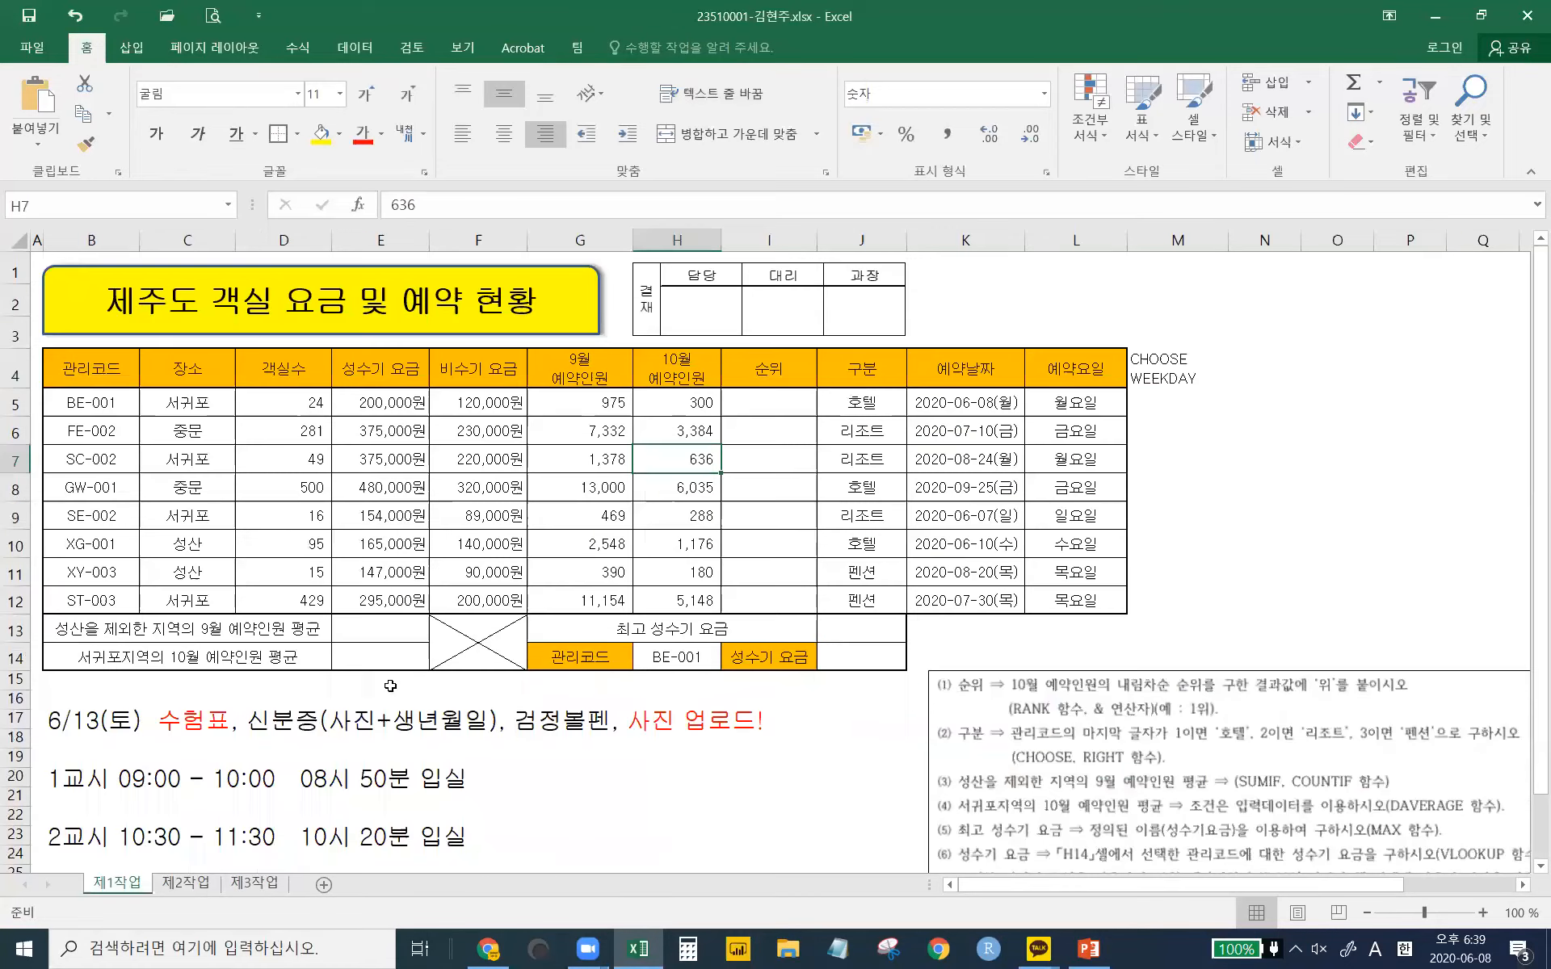
pyautogui.moveTo(478, 368); pyautogui.dragTo(484, 517)
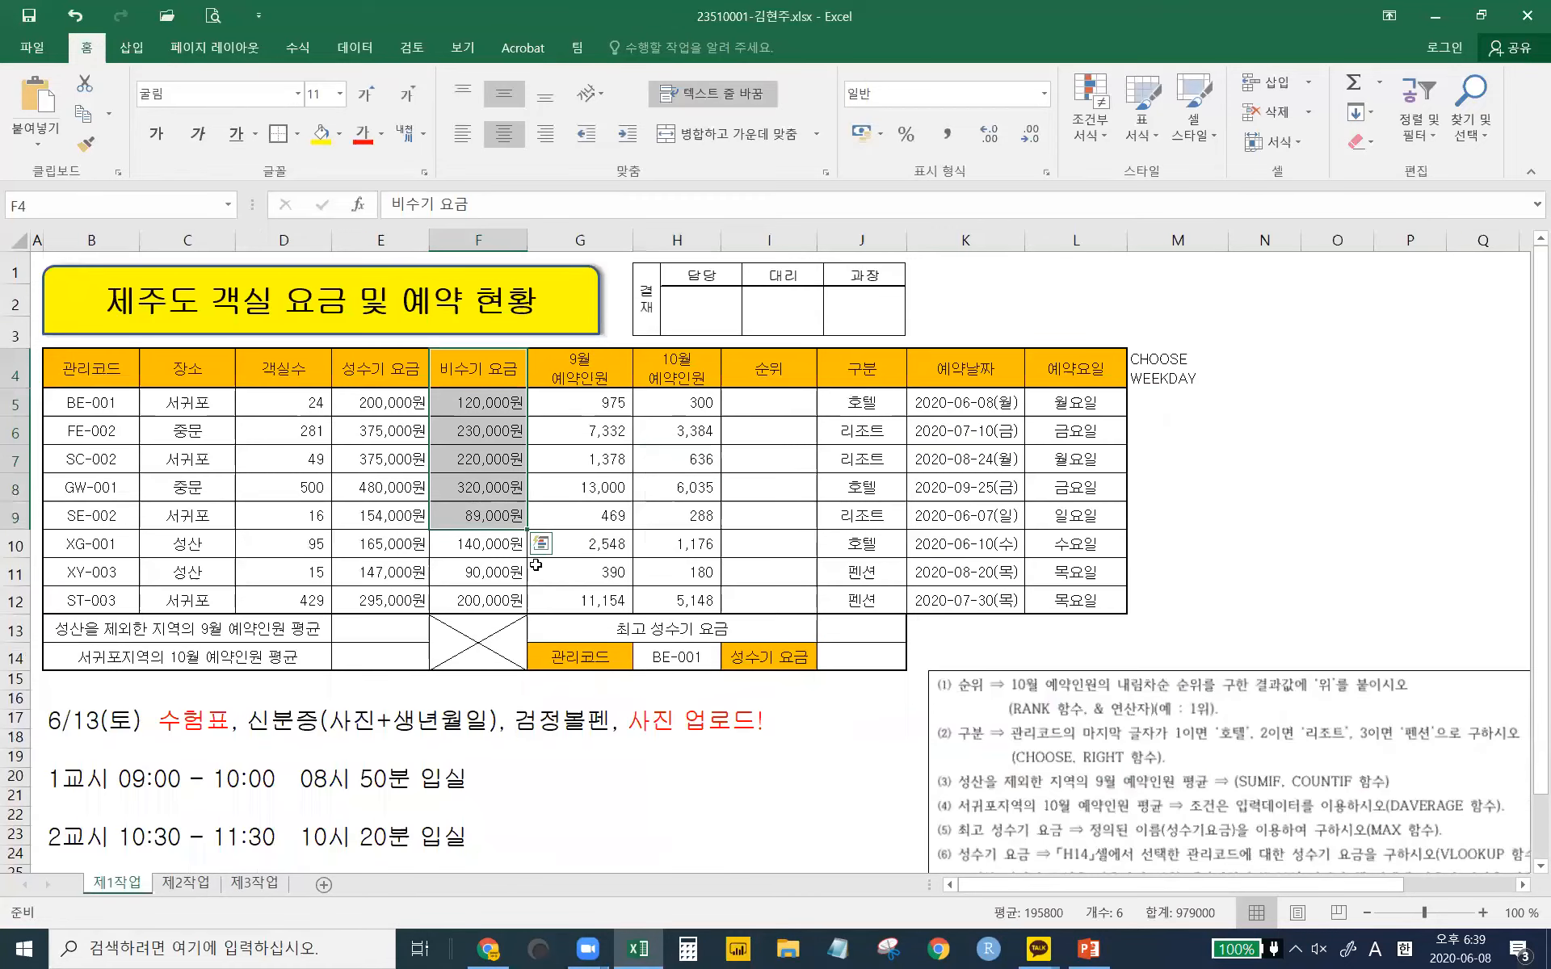
pyautogui.click(459, 507)
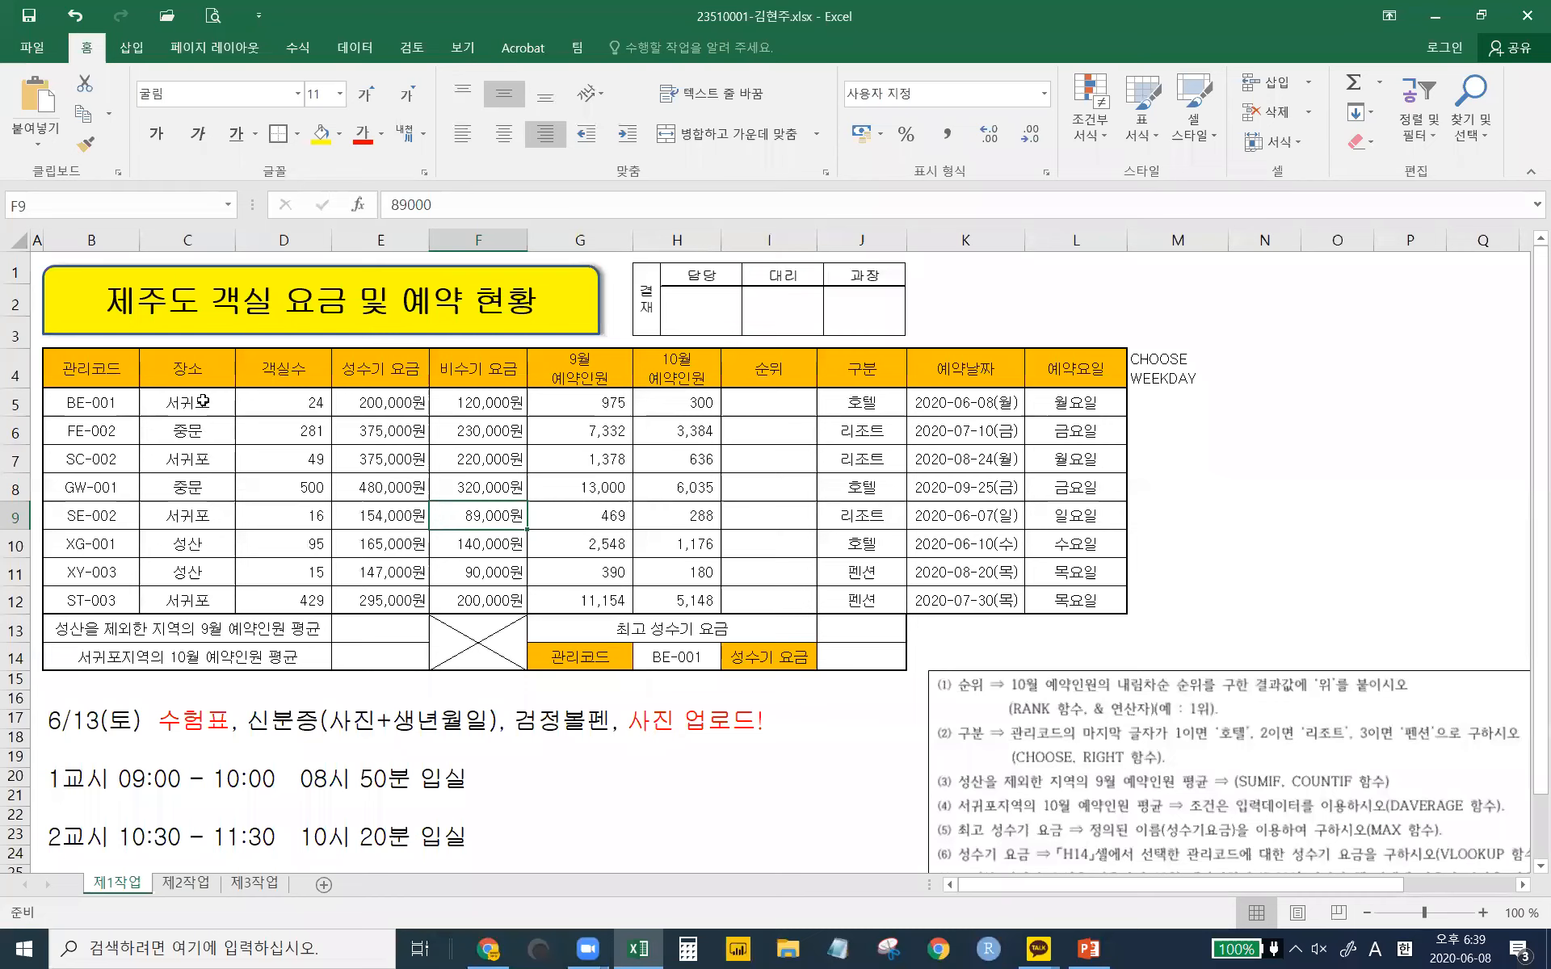
pyautogui.click(253, 883)
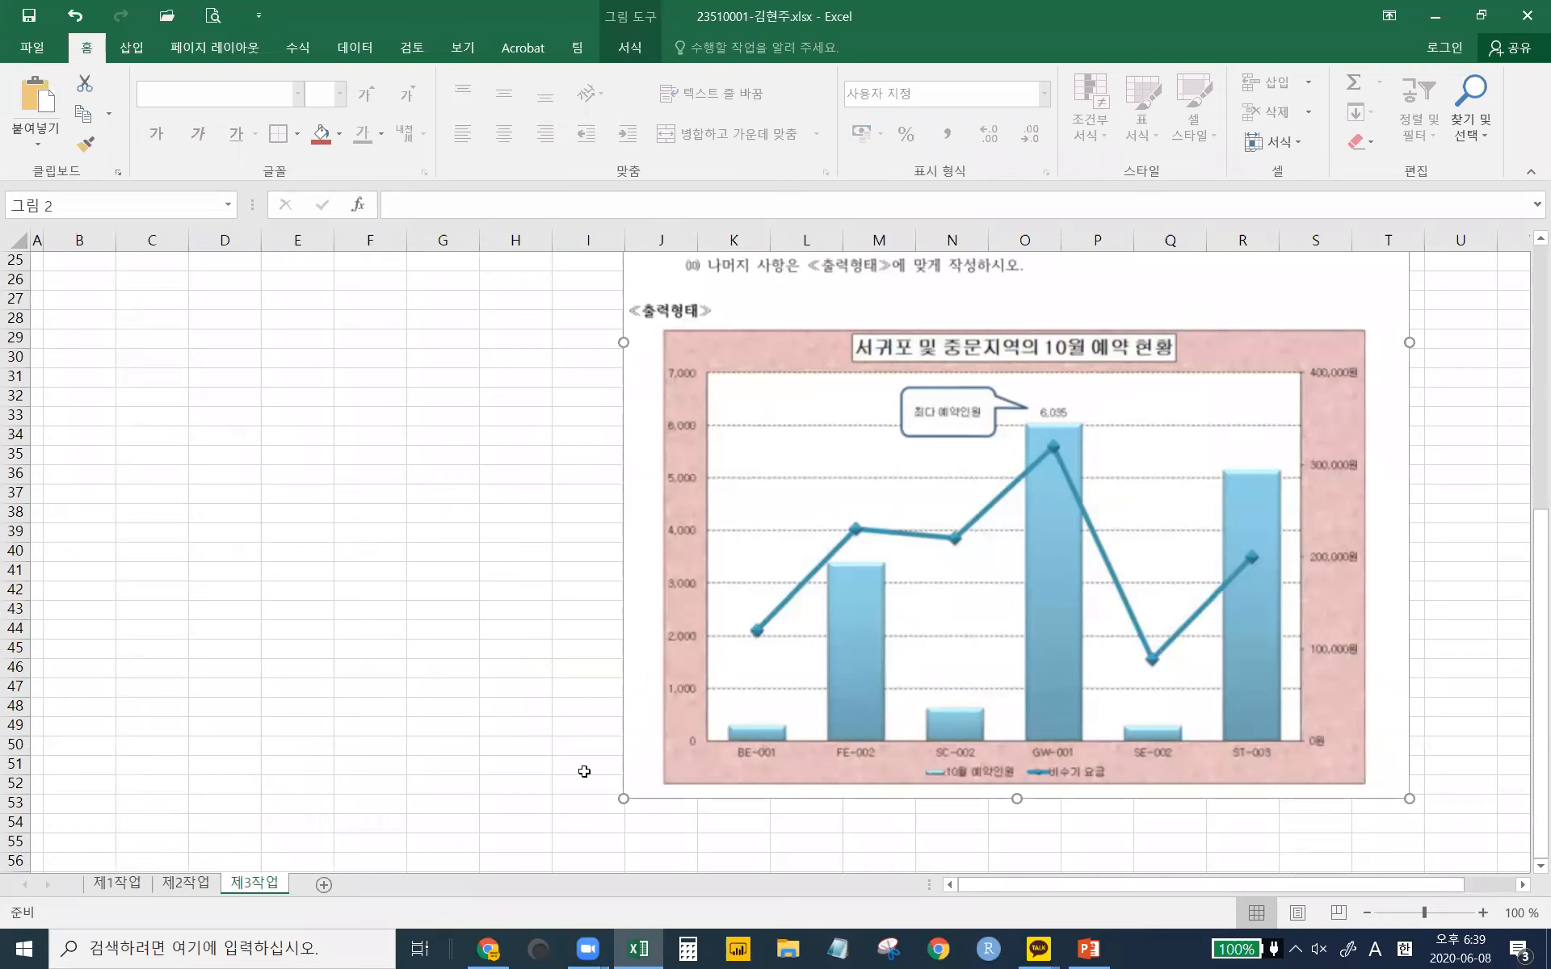
pyautogui.click(117, 884)
# - Select the 관리코드 cells B4:B9 together with B12 (ST-003)
pyautogui.moveTo(95, 402); pyautogui.dragTo(92, 489)
pyautogui.click(91, 521)
pyautogui.moveTo(88, 557); pyautogui.dragTo(90, 572)
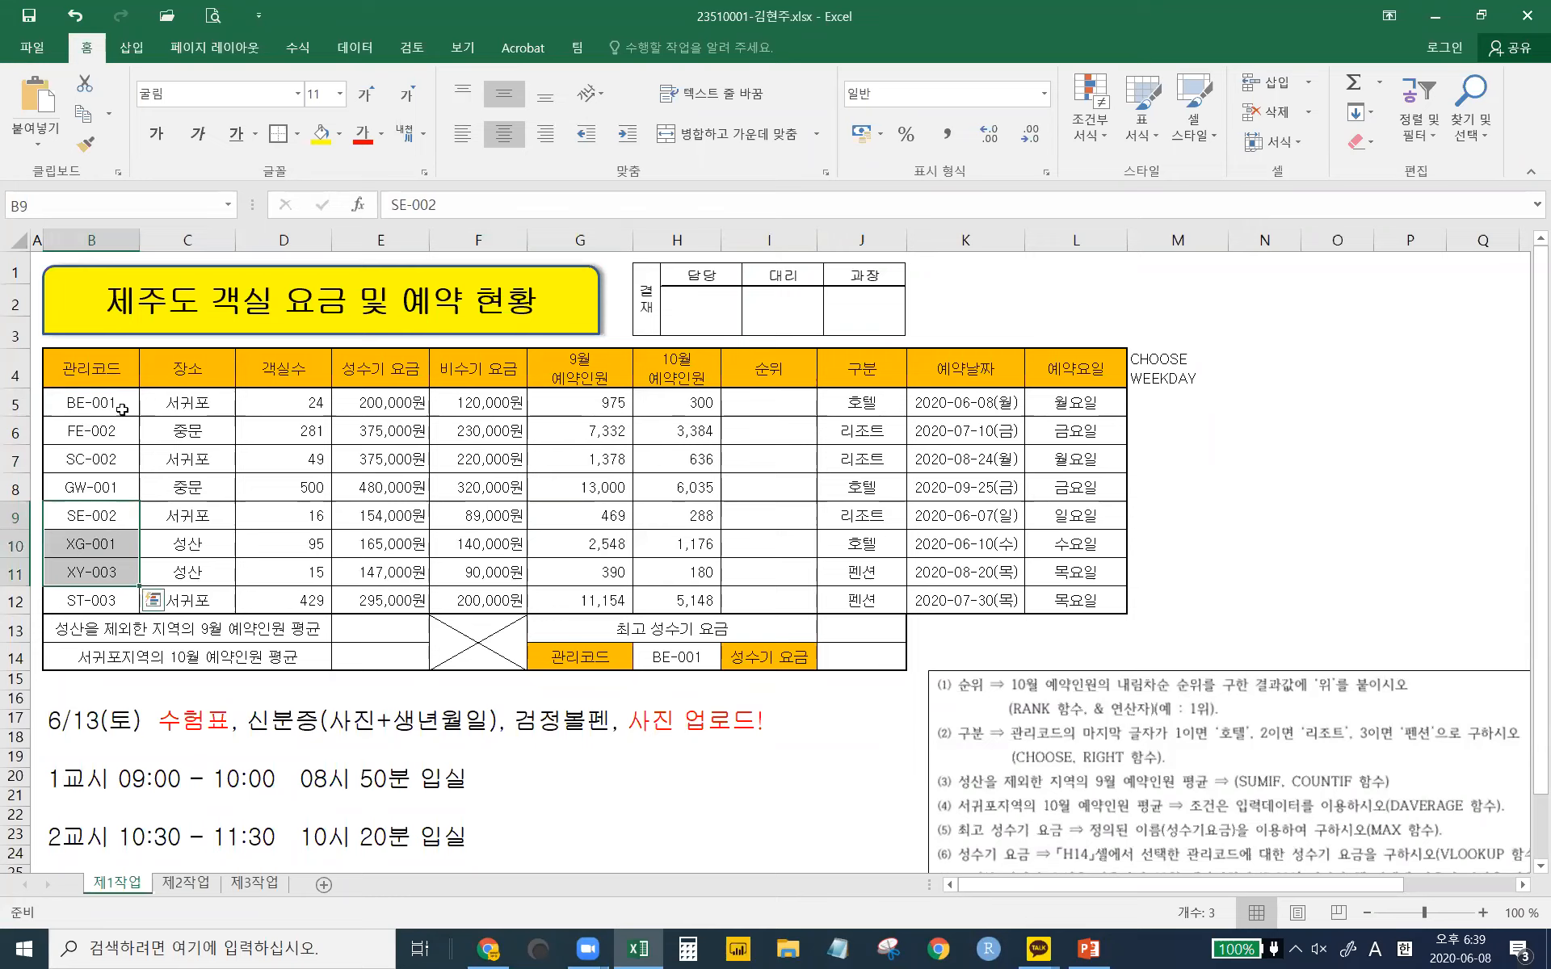
pyautogui.click(90, 373)
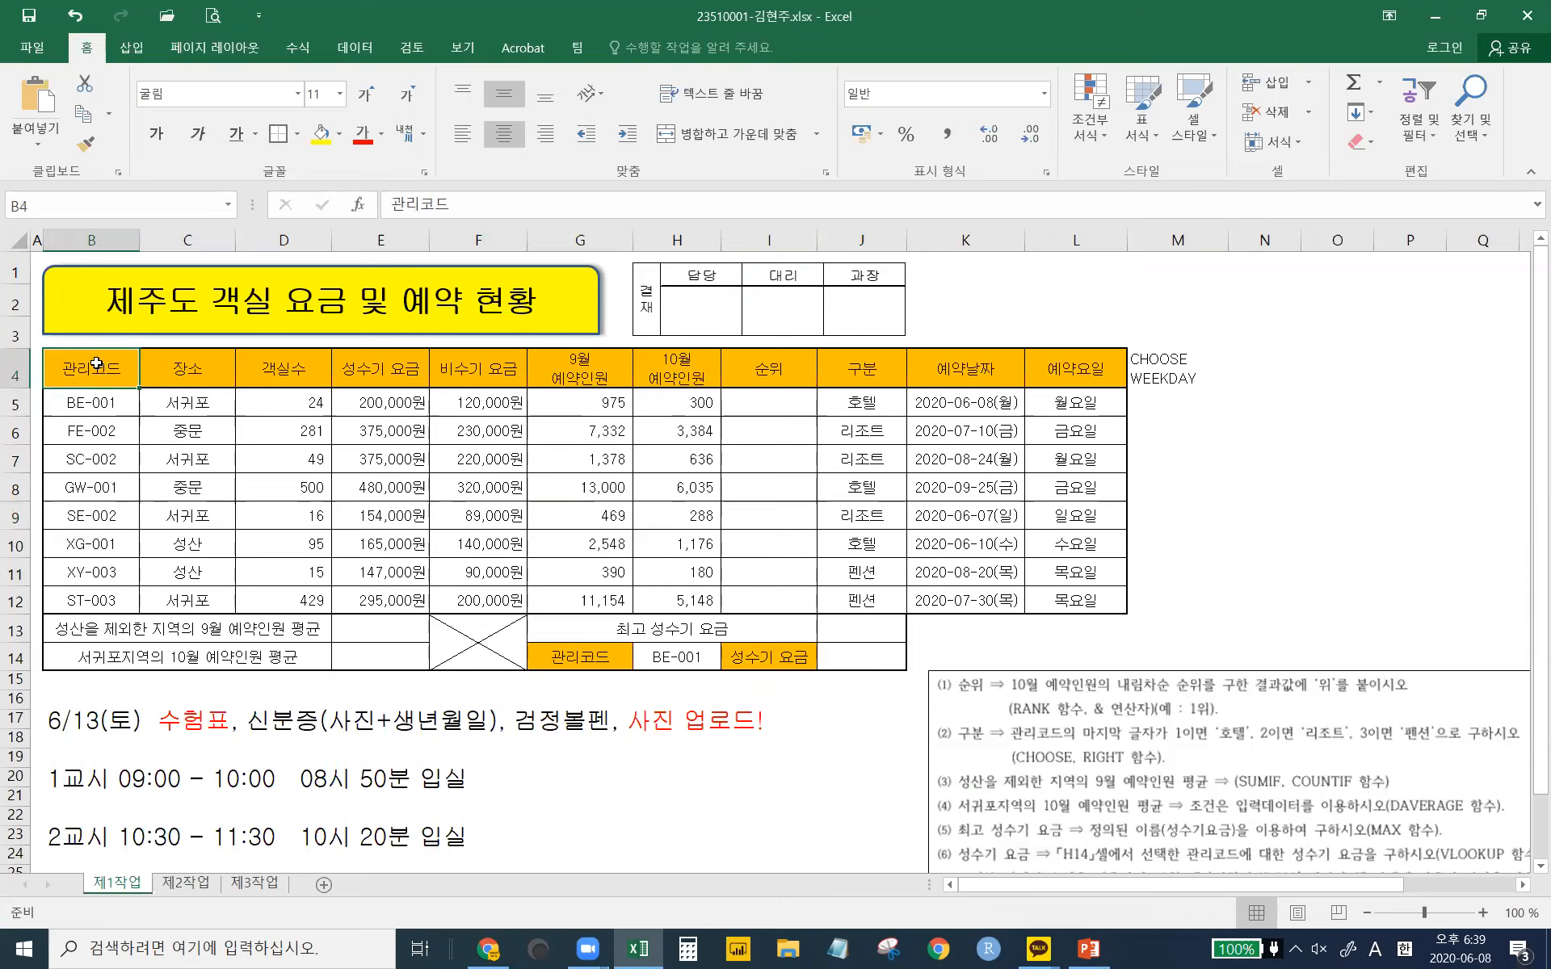
pyautogui.moveTo(96, 364); pyautogui.dragTo(100, 515)
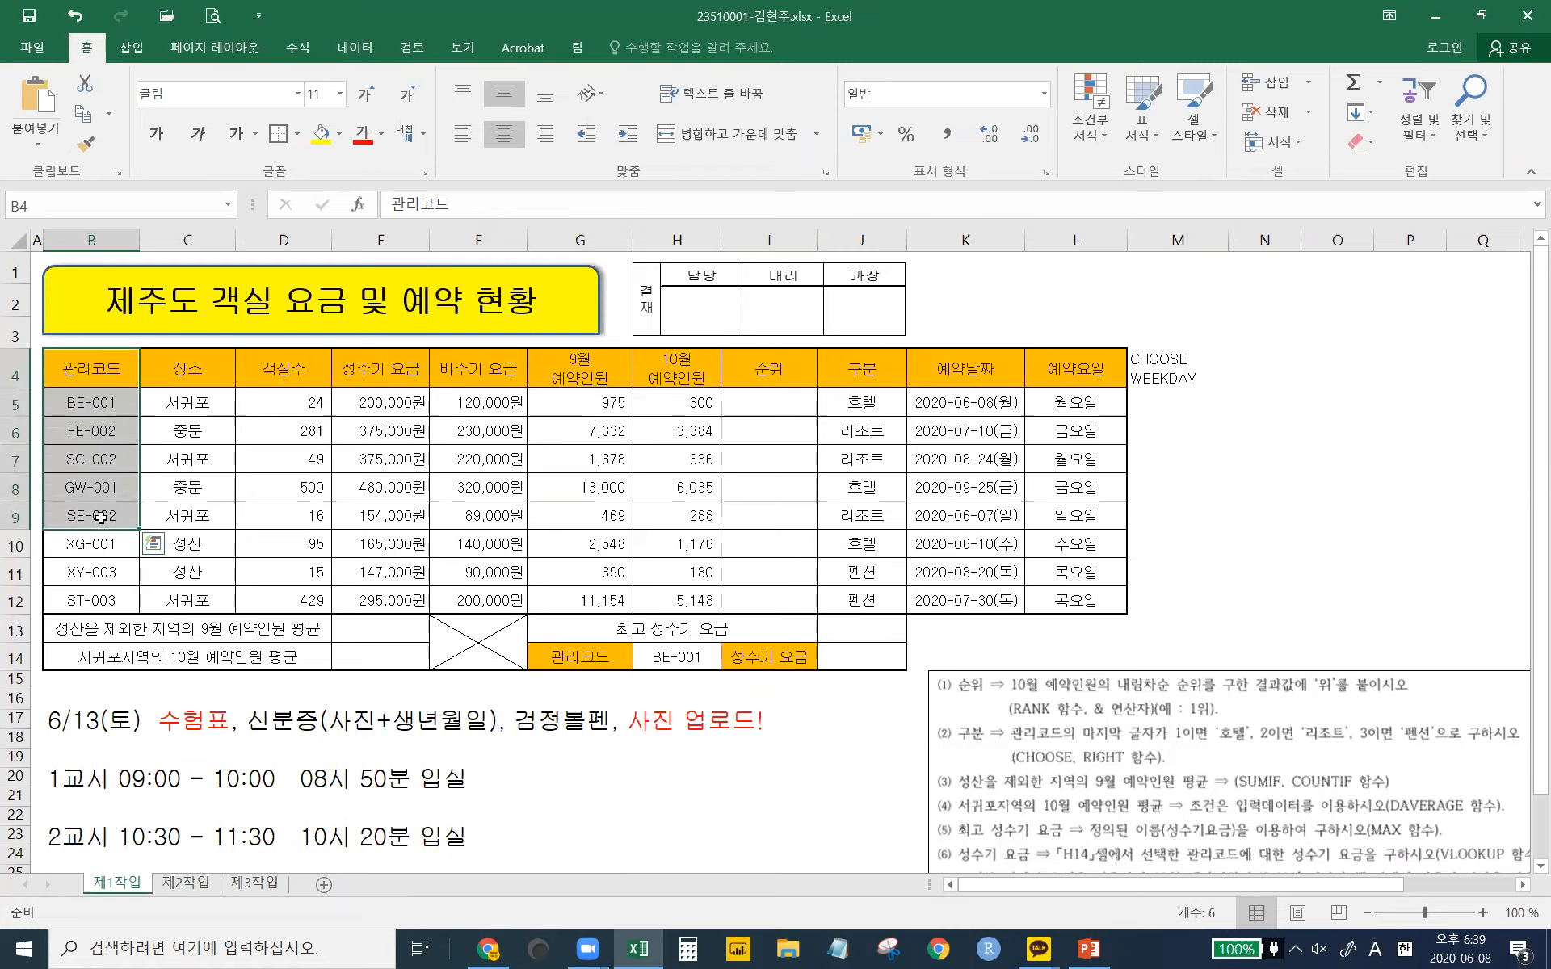
pyautogui.keyDown('ctrl'); pyautogui.click(109, 601); pyautogui.keyUp('ctrl')
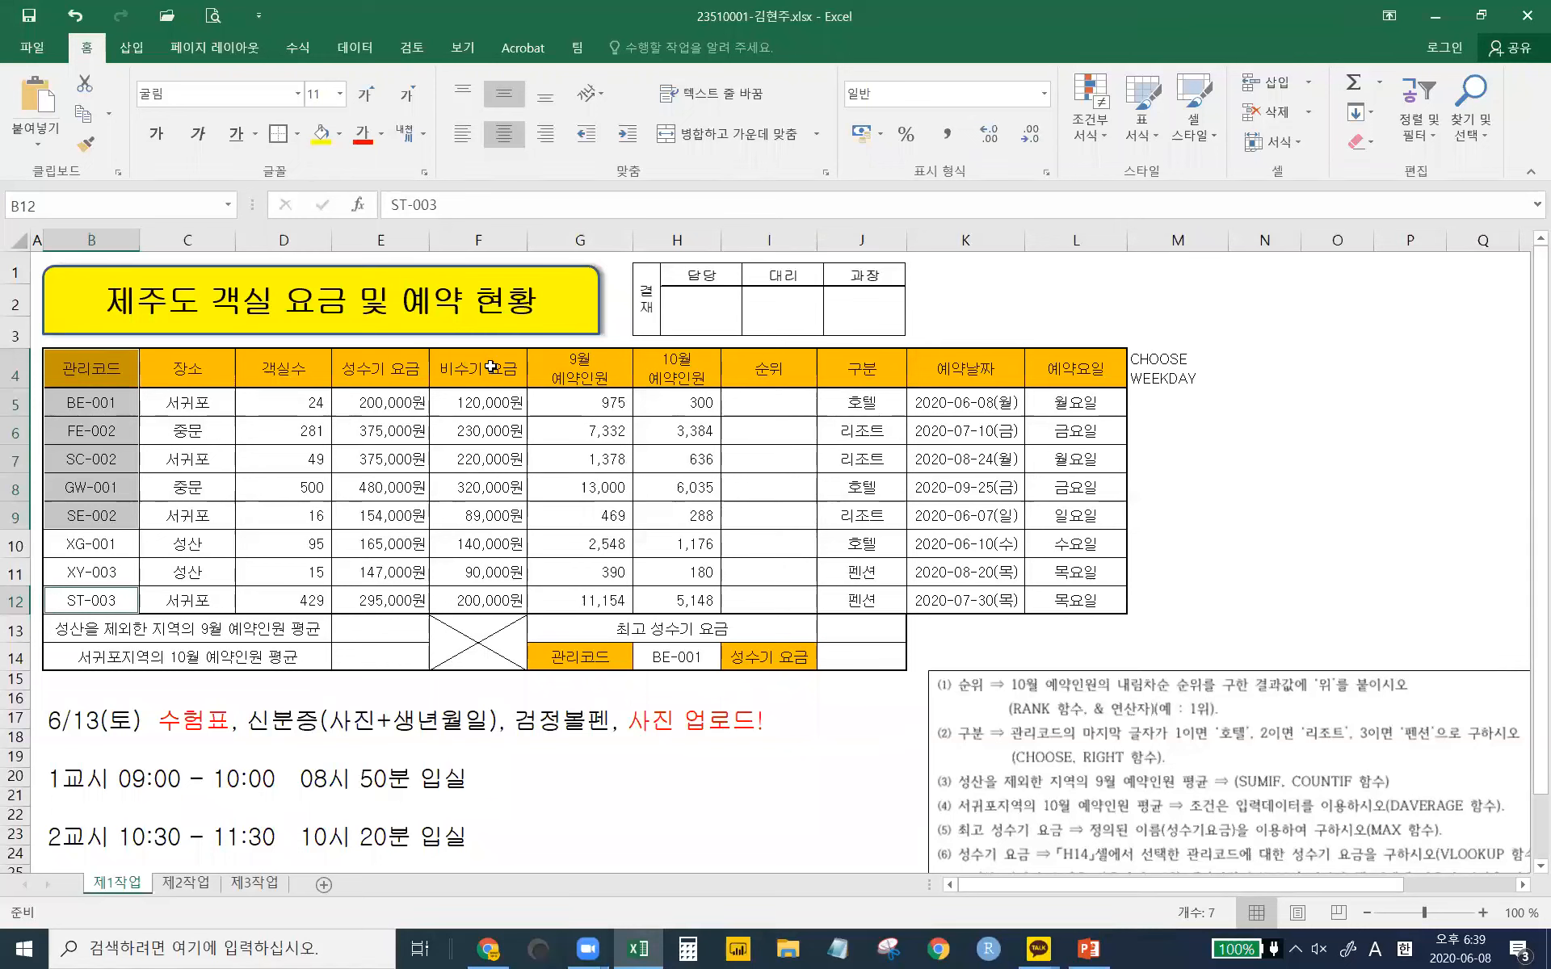
# - Add F4:F9, F12, H4:H9 and H12 to the multi-range selection
pyautogui.moveTo(472, 363); pyautogui.dragTo(477, 515)
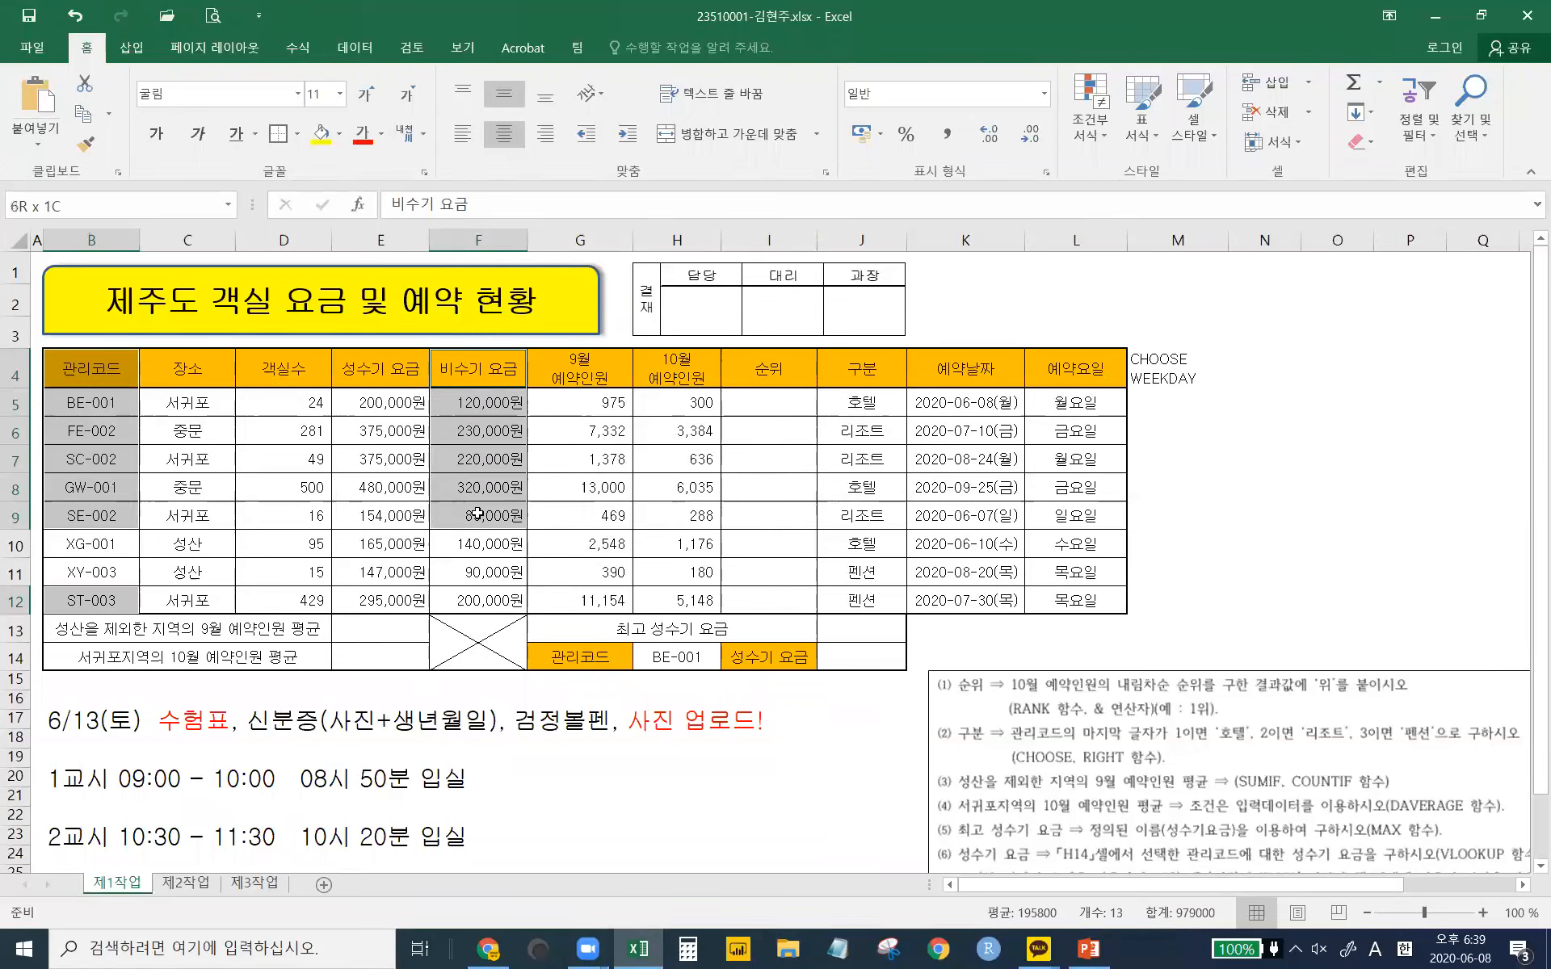
pyautogui.keyDown('ctrl'); pyautogui.click(469, 598); pyautogui.keyUp('ctrl')
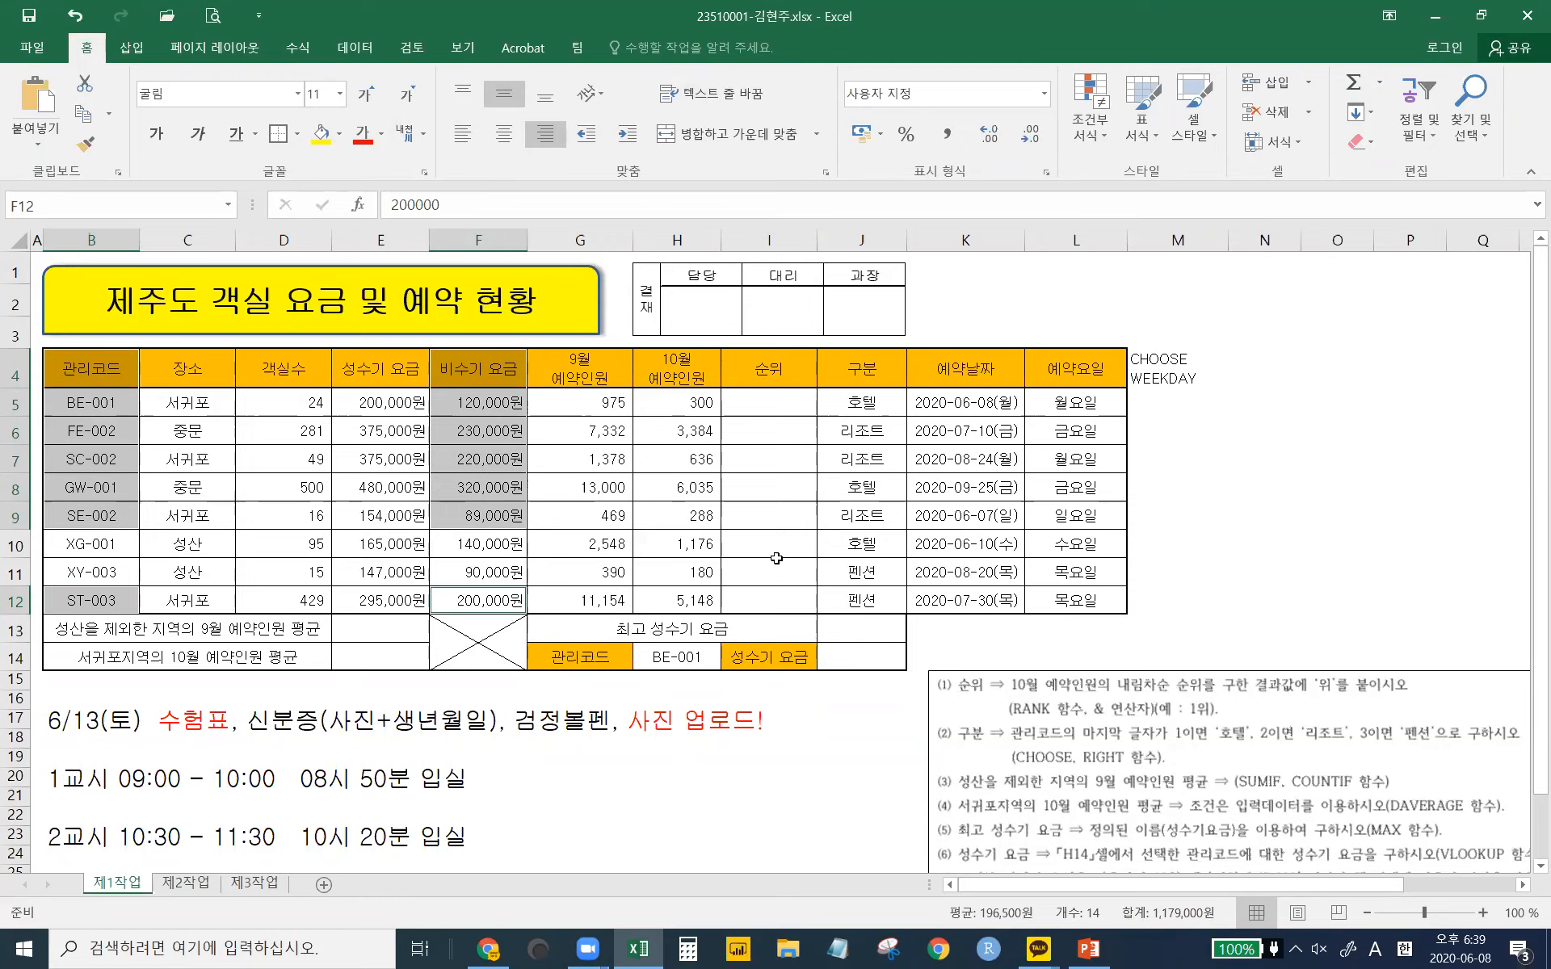
pyautogui.keyDown('ctrl'); pyautogui.click(686, 359); pyautogui.keyUp('ctrl')
pyautogui.moveTo(686, 359); pyautogui.dragTo(687, 516)
pyautogui.keyDown('ctrl'); pyautogui.click(686, 599); pyautogui.keyUp('ctrl')
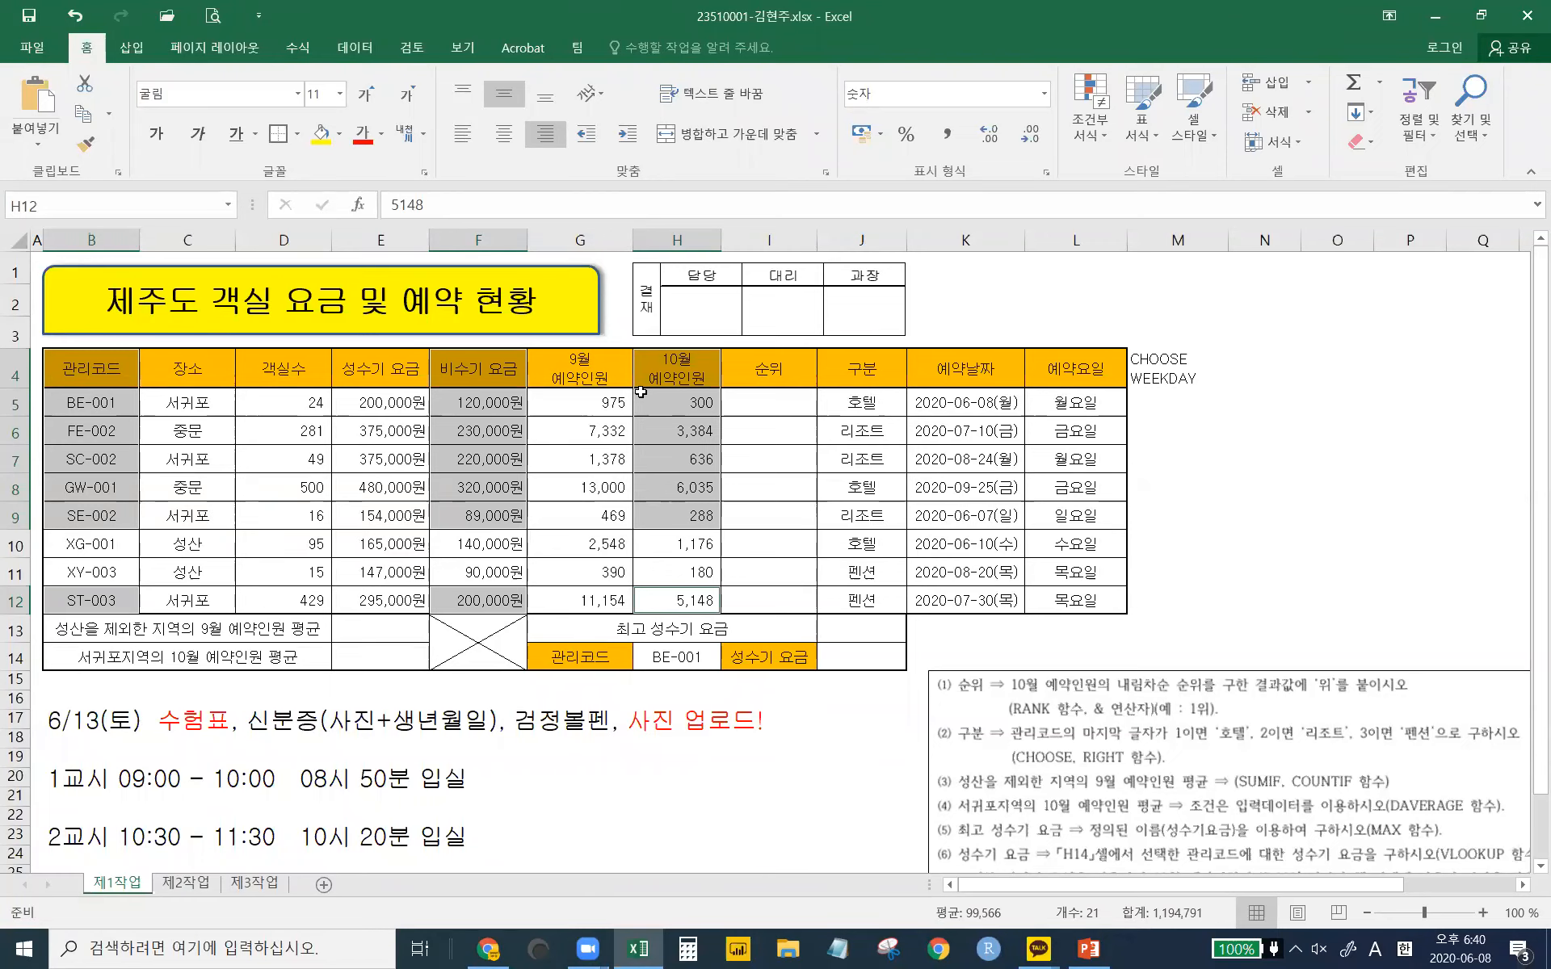
# - Insert a chart sheet with F11, name it 제4작업, and move it after 제3작업
pyautogui.press('F11')
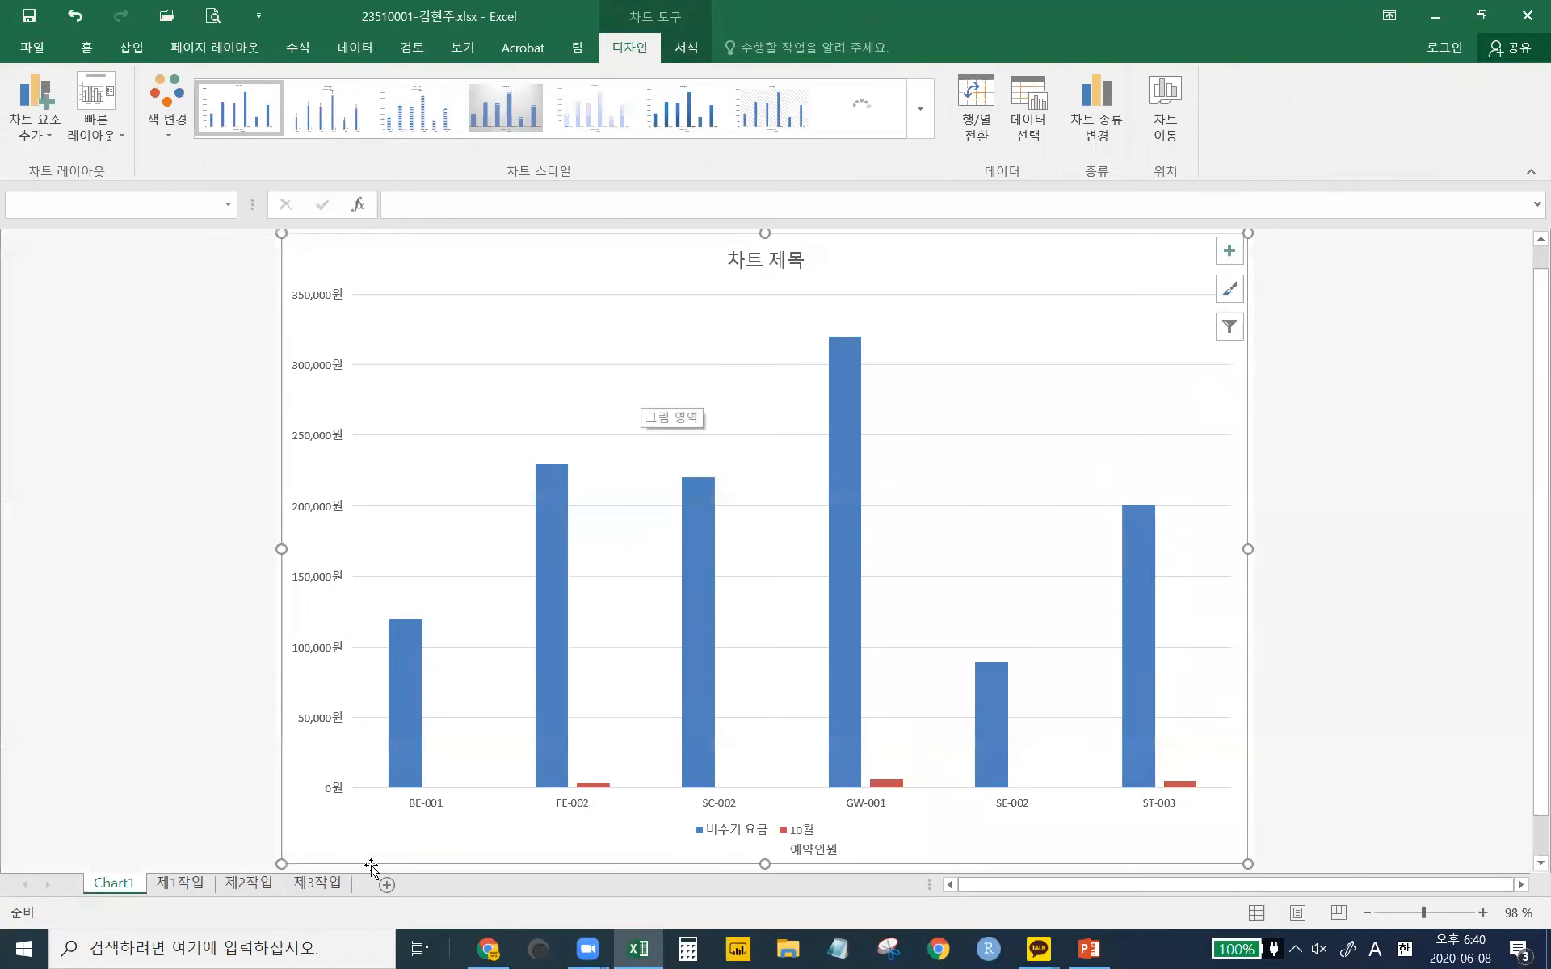
pyautogui.doubleClick(120, 889)
pyautogui.write('wp4wkrd')
pyautogui.press('BackSpace')
pyautogui.press('BackSpace')
pyautogui.press('BackSpace')
pyautogui.press('BackSpace')
pyautogui.press('BackSpace')
pyautogui.press('BackSpace')
pyautogui.press('BackSpace')
pyautogui.press('Hangul')
pyautogui.write('제4작어')
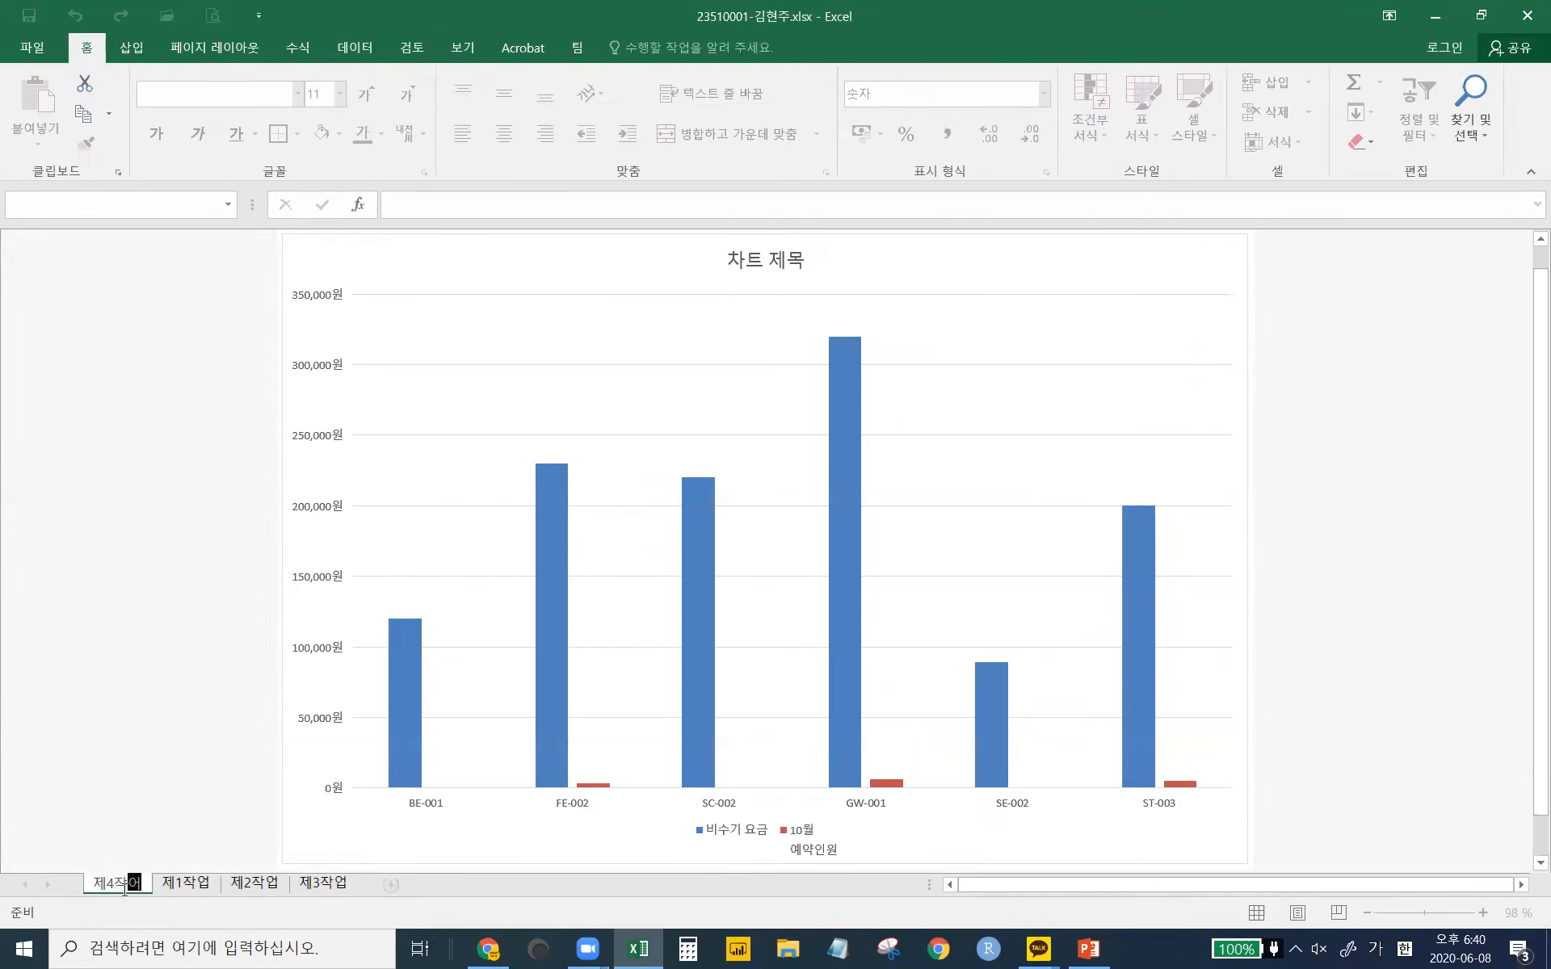
pyautogui.write('ㅂ')
pyautogui.press('Return')
pyautogui.moveTo(105, 885); pyautogui.dragTo(341, 893)
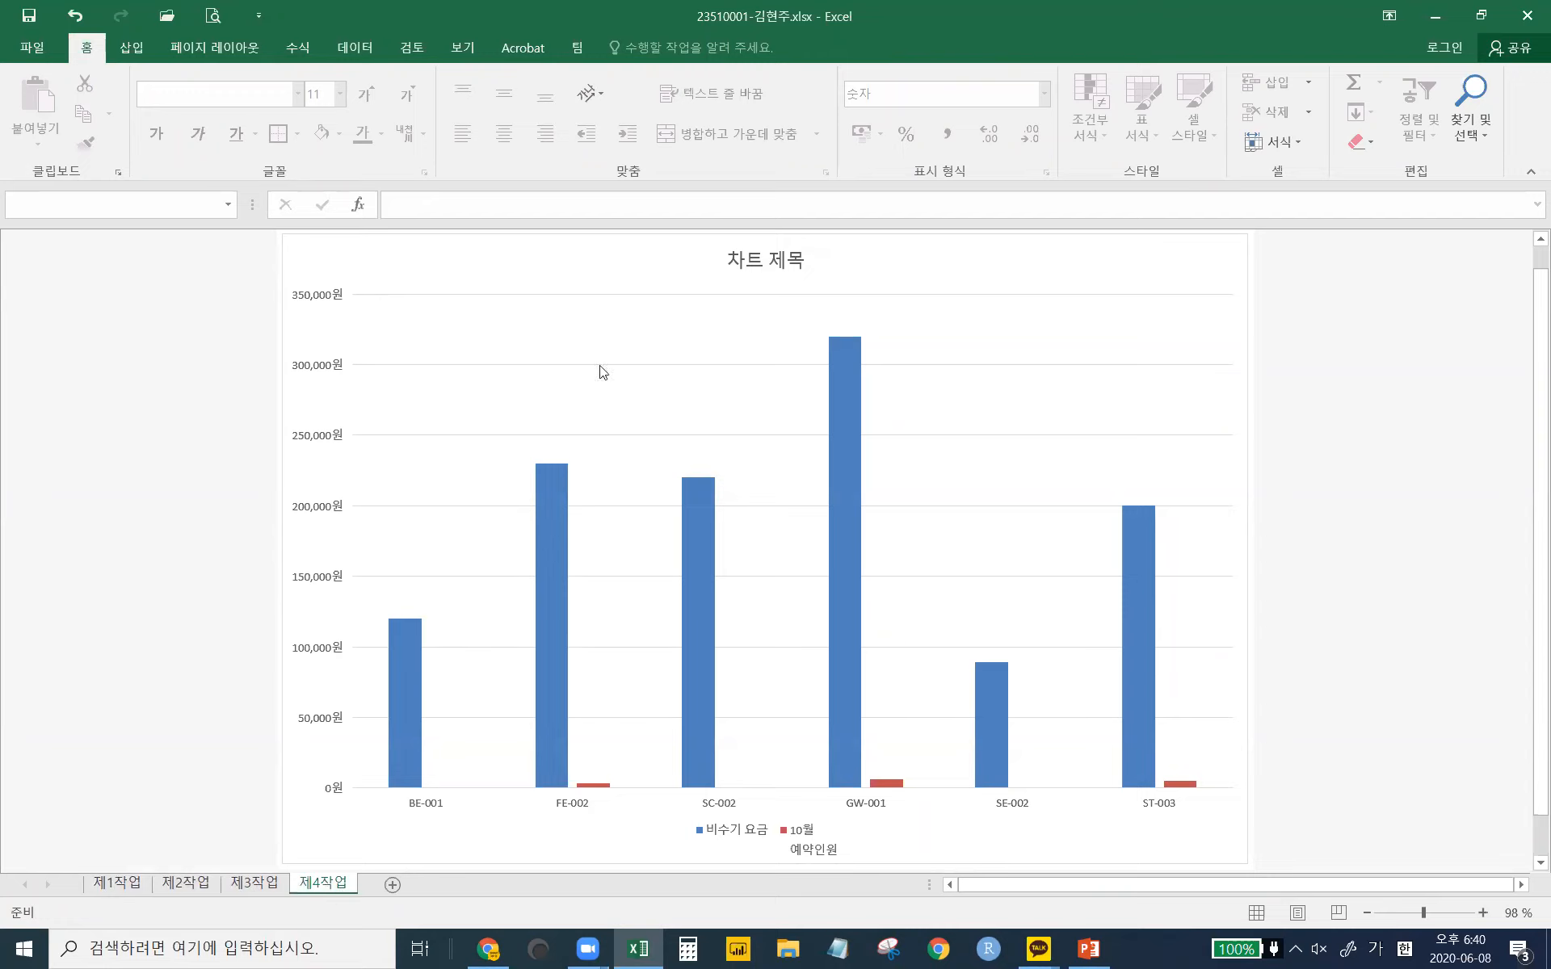
pyautogui.click(534, 258)
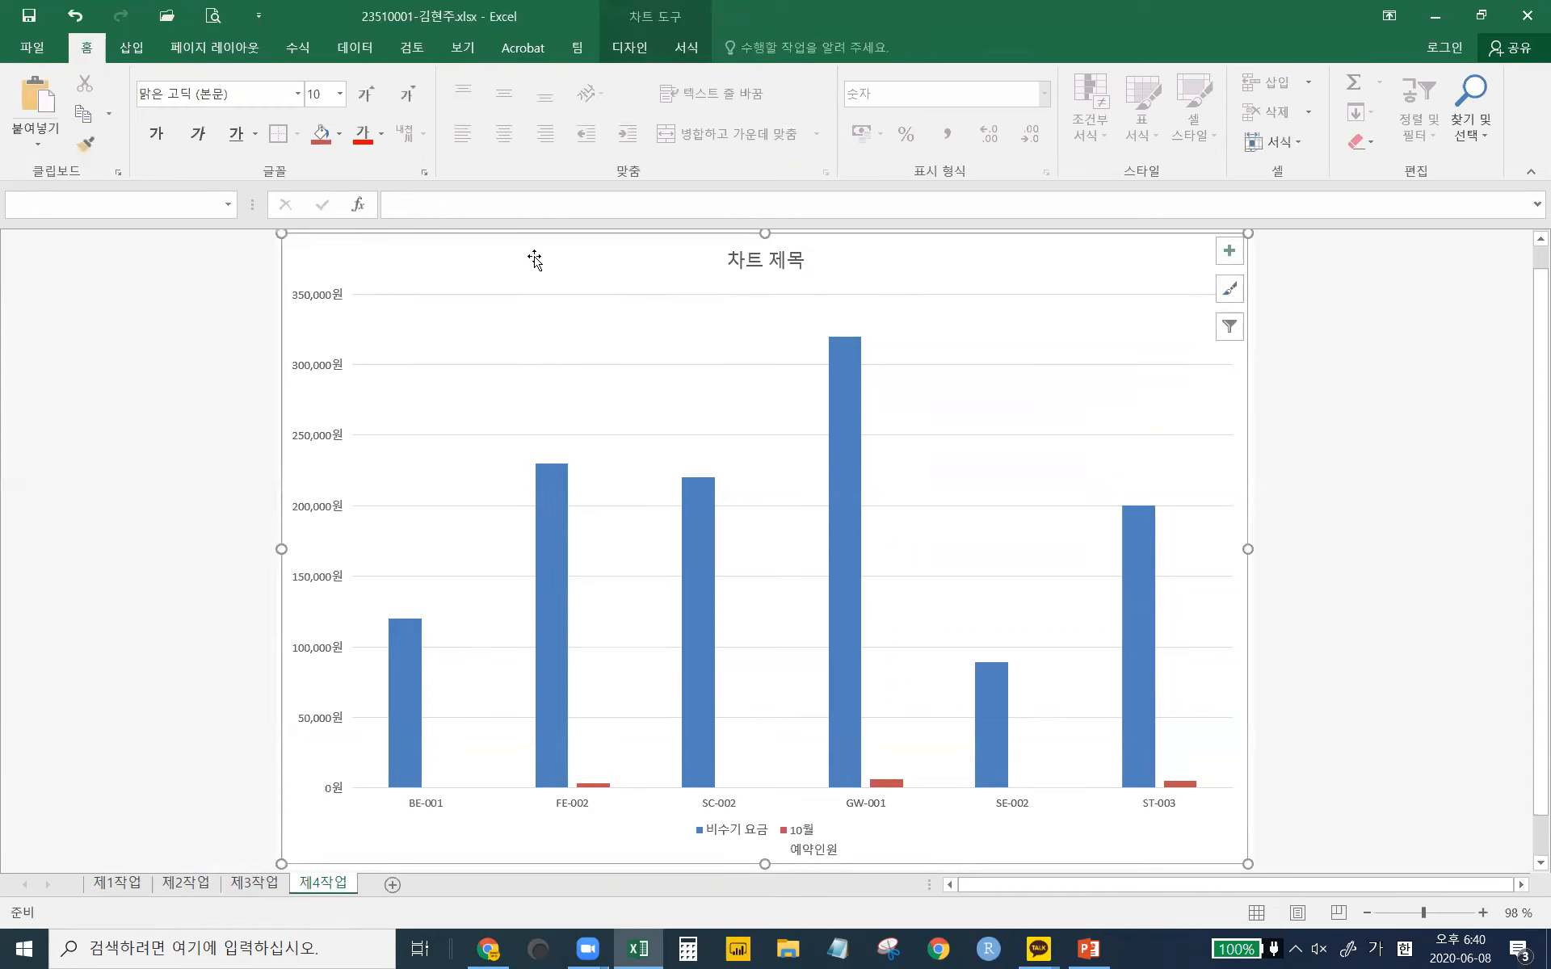
# - Move the 조건 picture up on 제3작업, then return to the 제4작업 chart sheet
pyautogui.click(260, 885)
pyautogui.scroll(8, 898, 509)
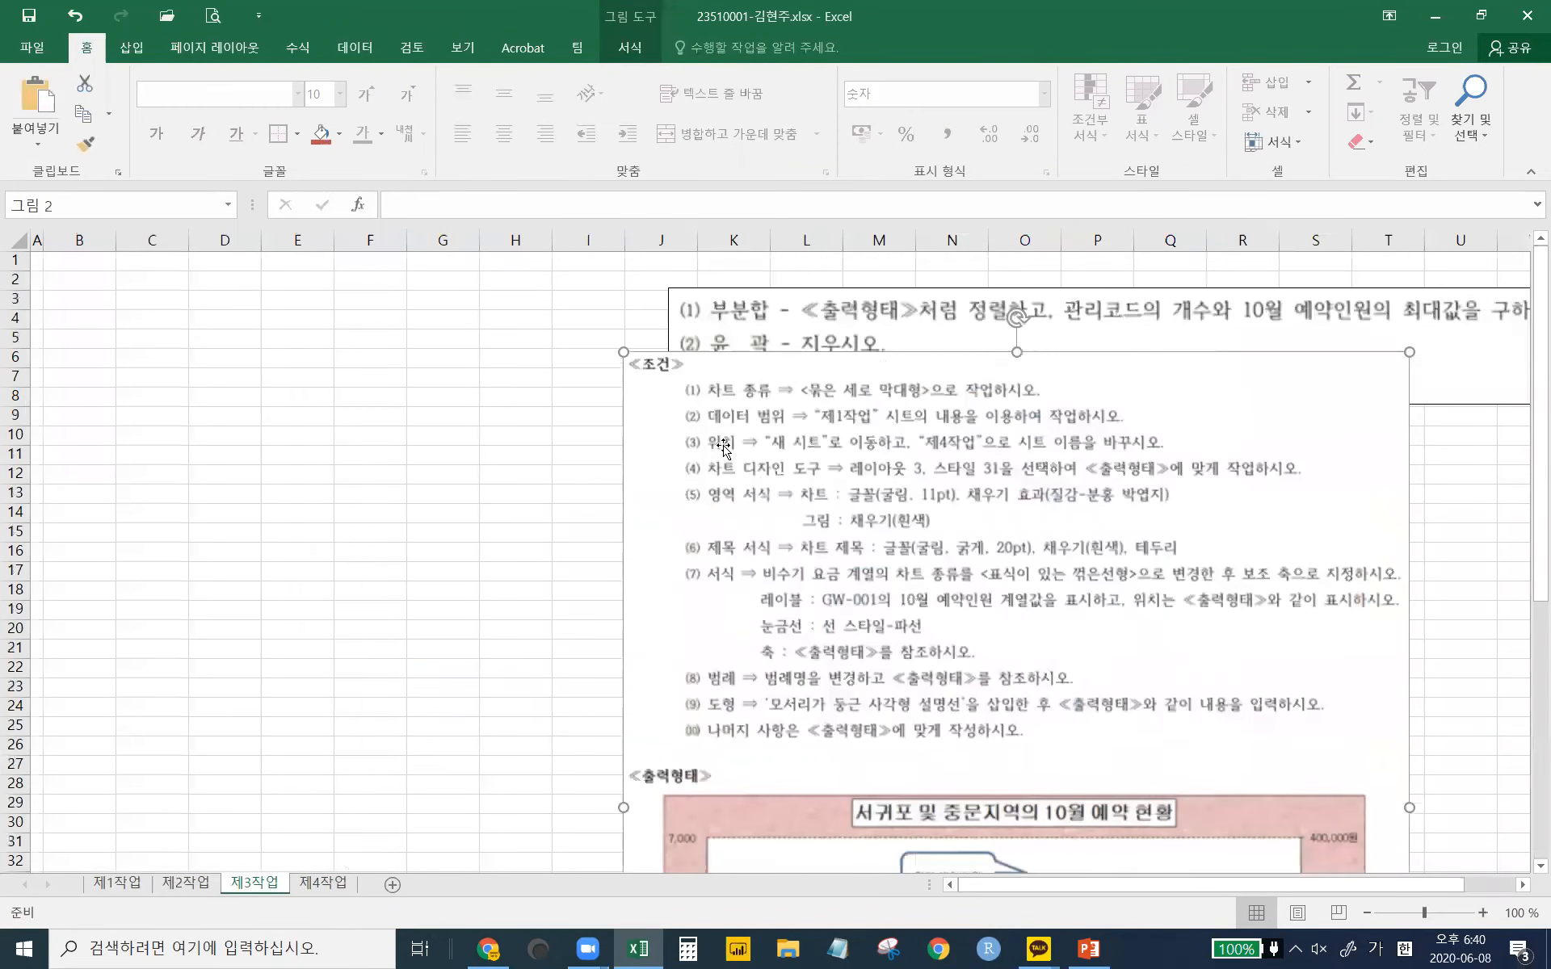
pyautogui.moveTo(760, 465); pyautogui.dragTo(721, 394)
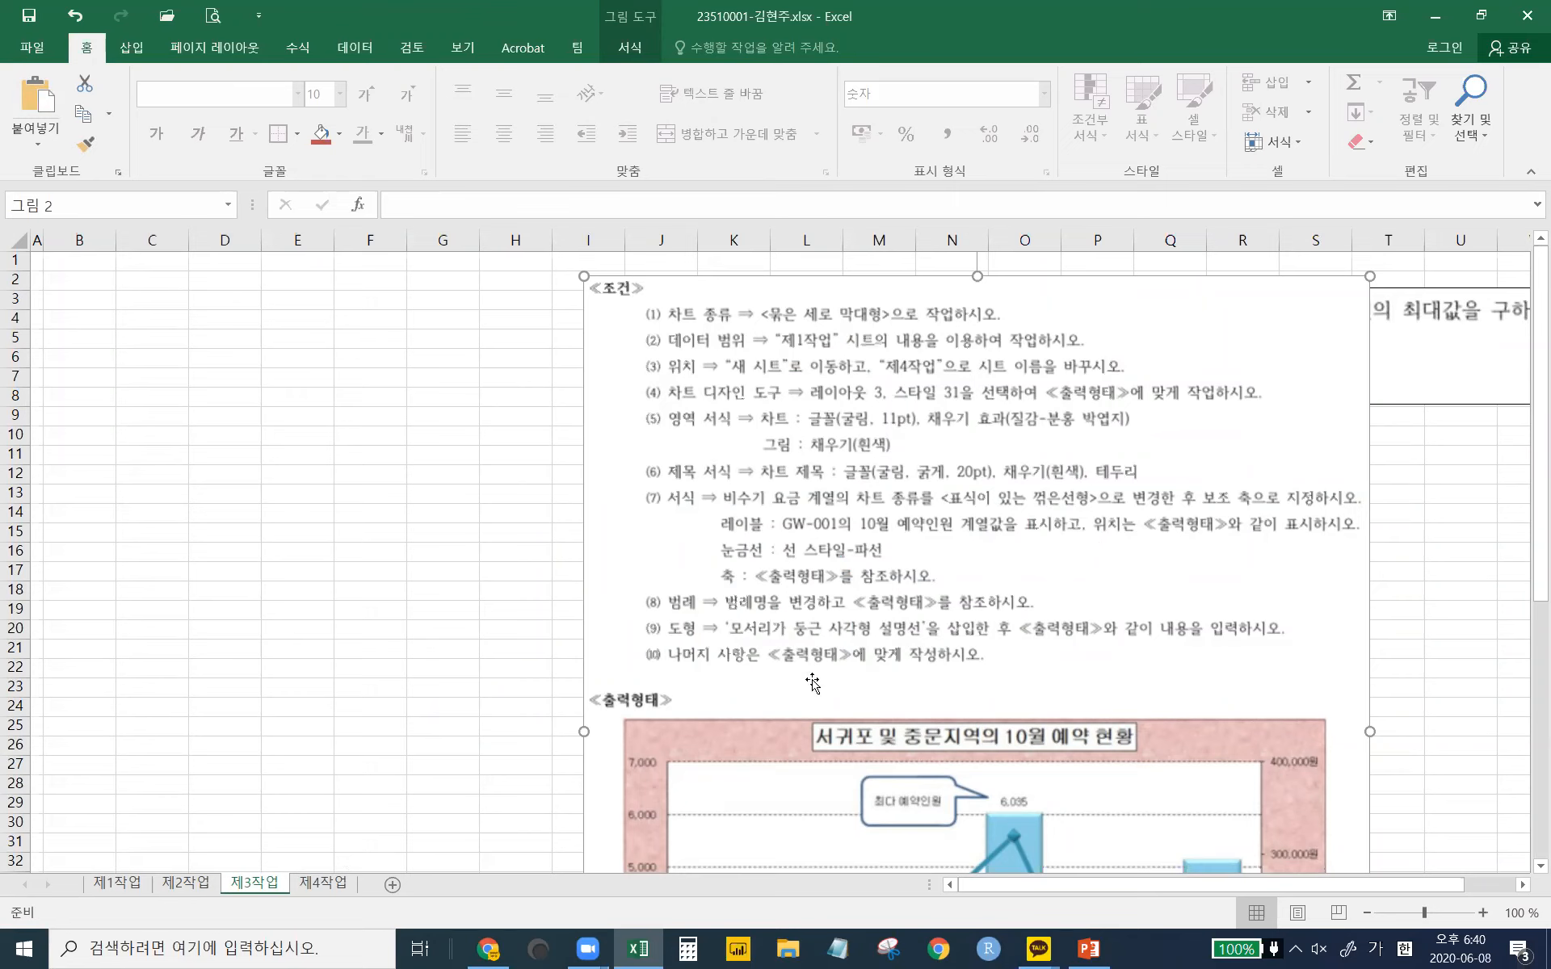
pyautogui.click(315, 887)
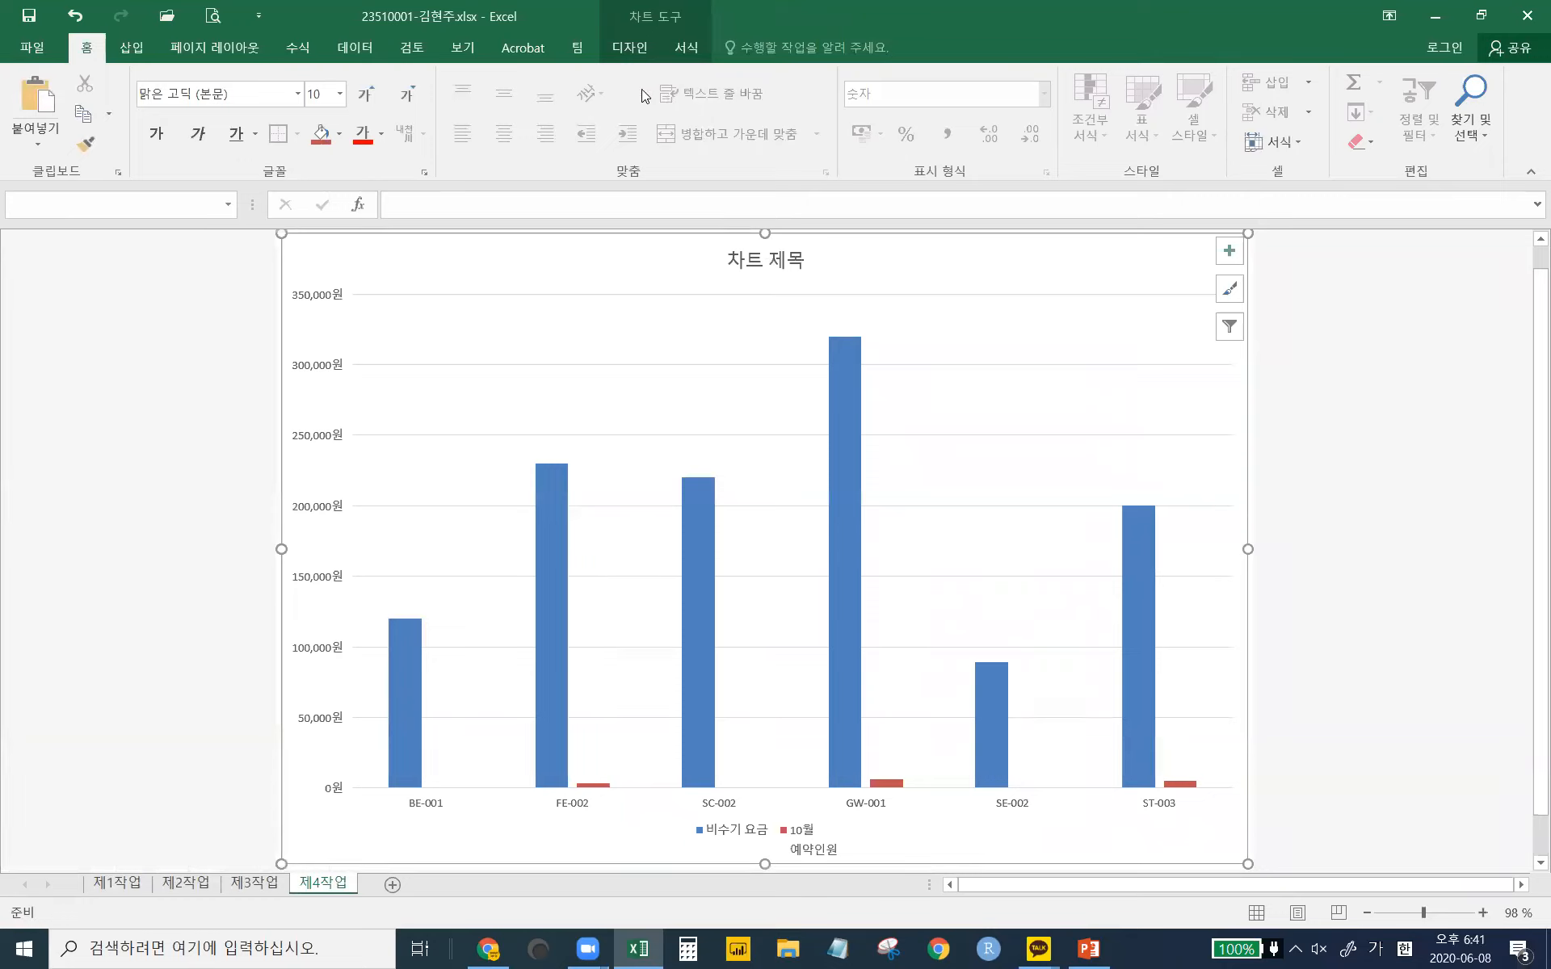
# - Preview quick layouts without applying one, then apply chart 스타일 1
pyautogui.click(617, 54)
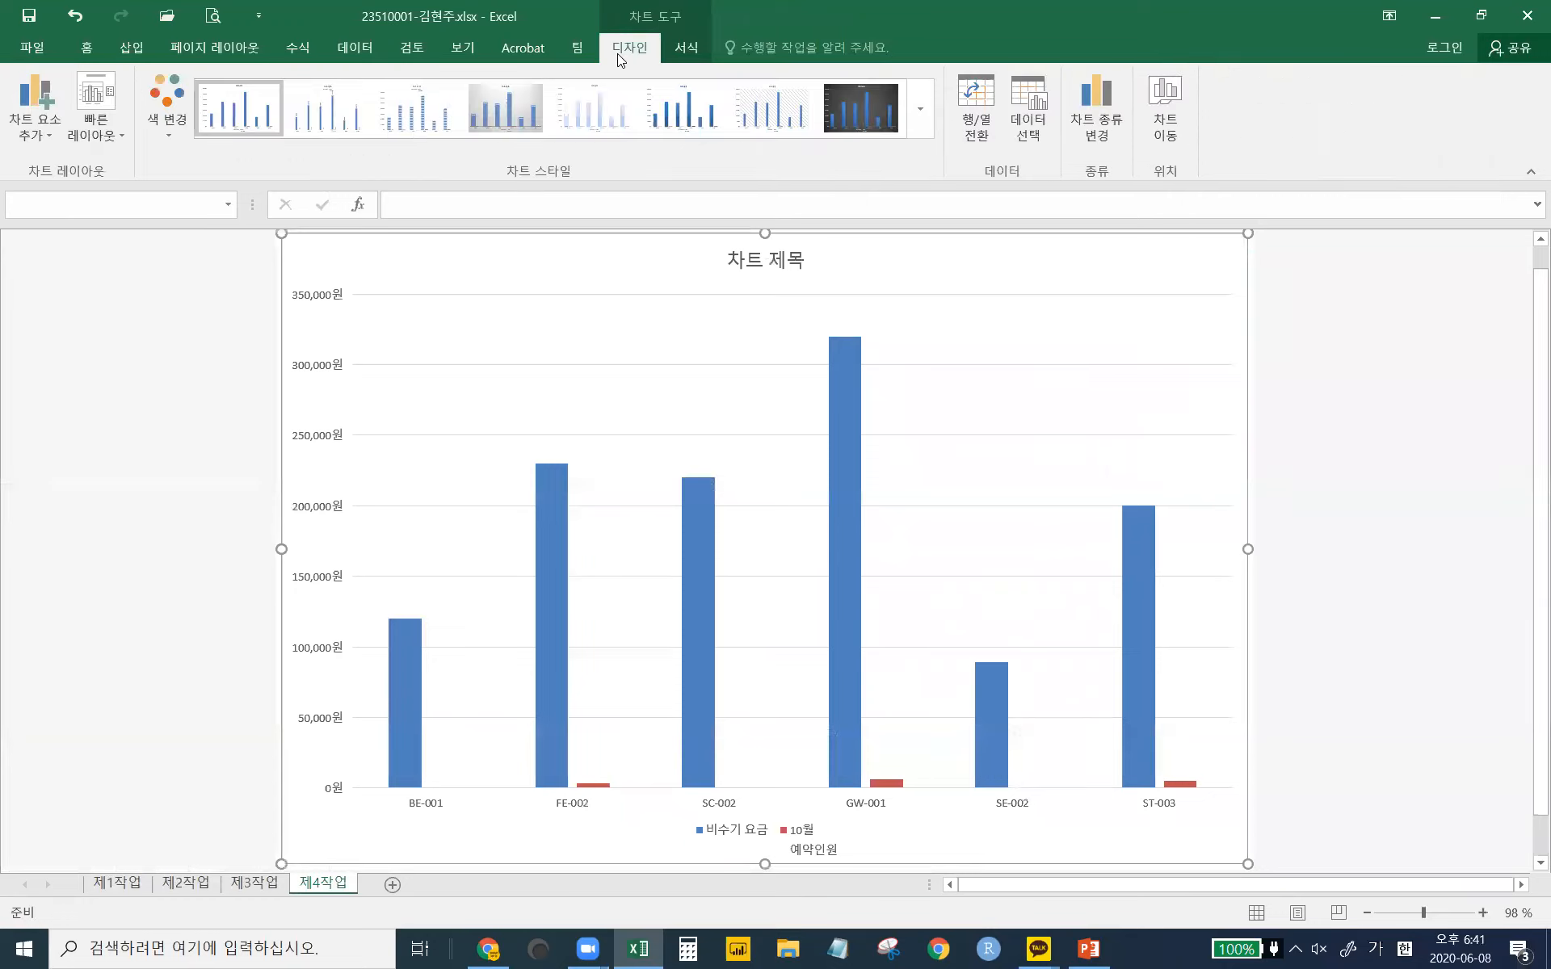
pyautogui.click(90, 142)
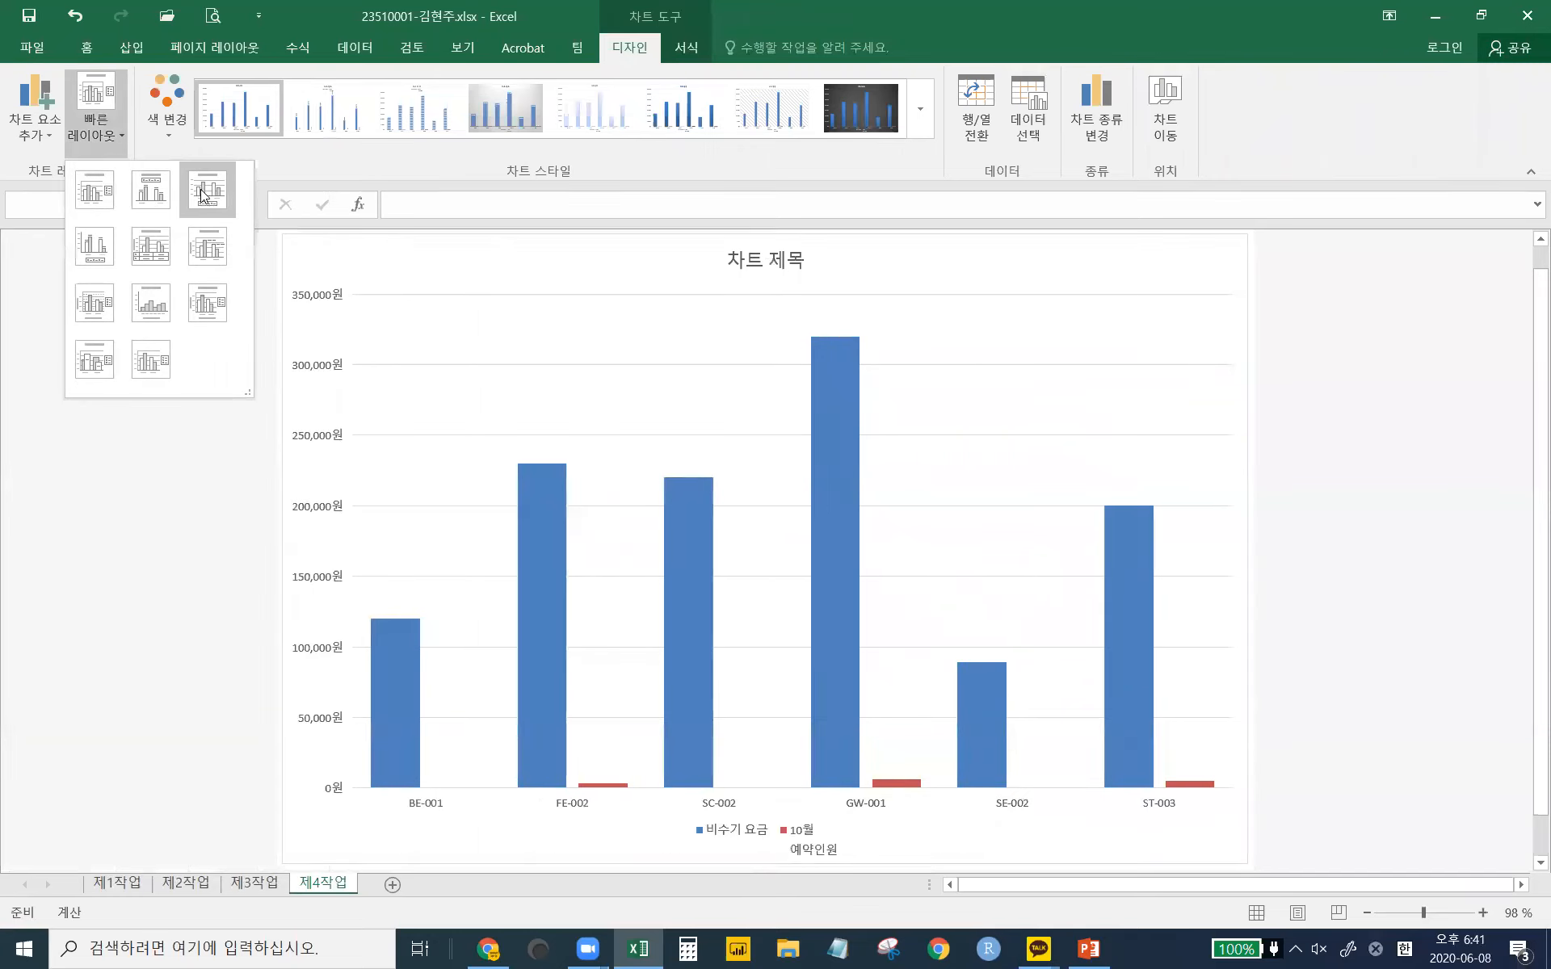
pyautogui.press('Escape')
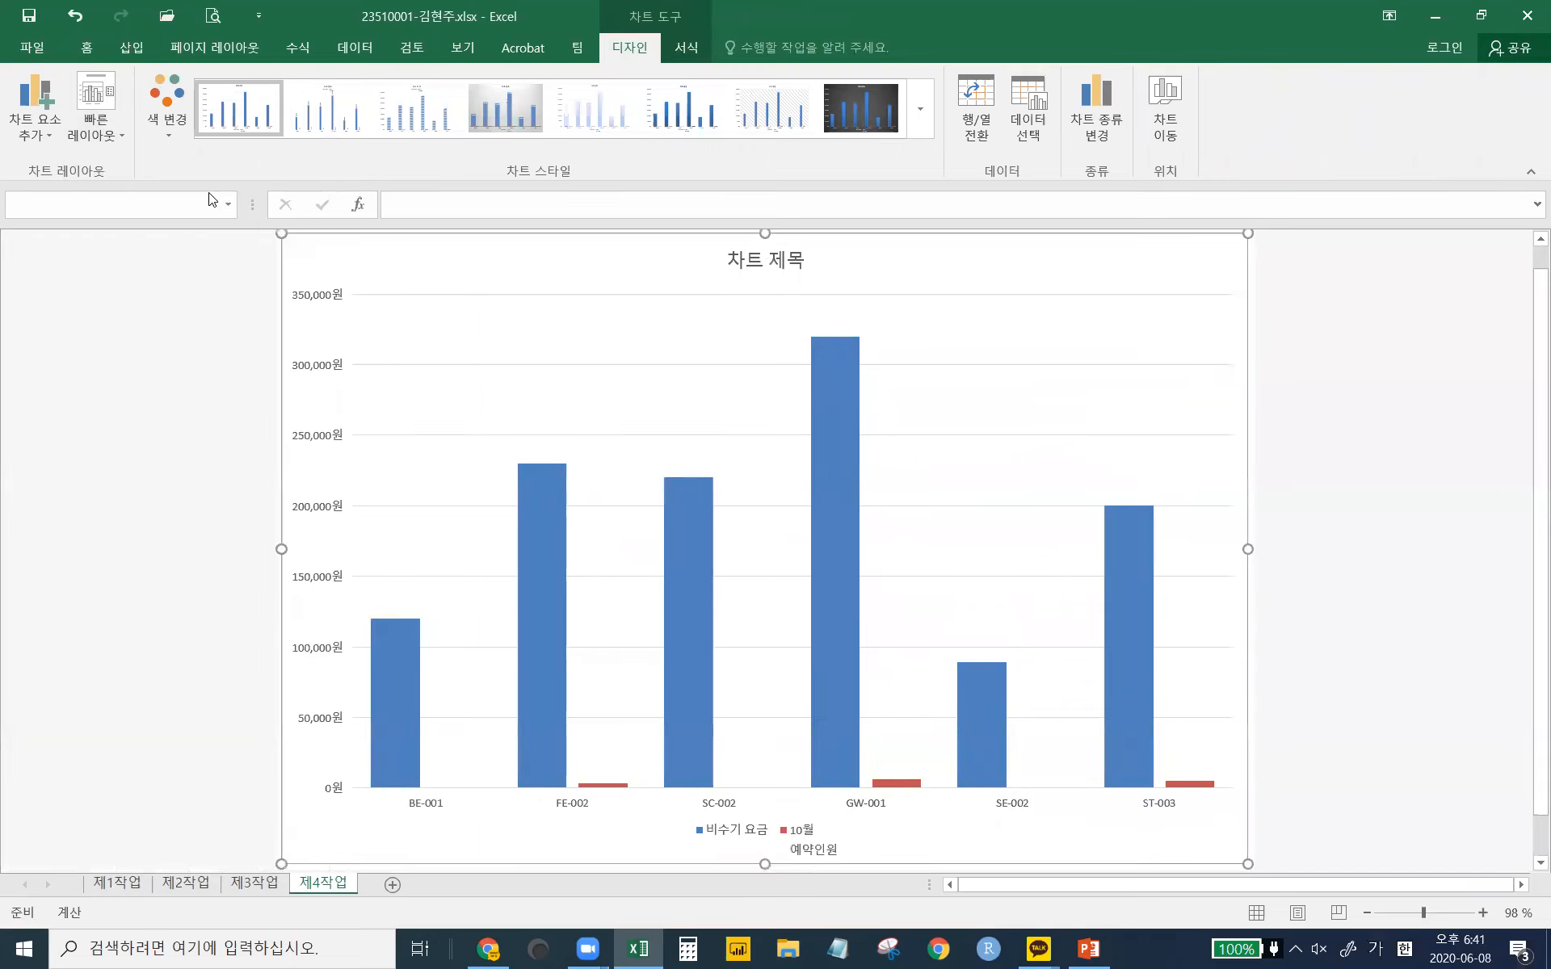
pyautogui.click(923, 119)
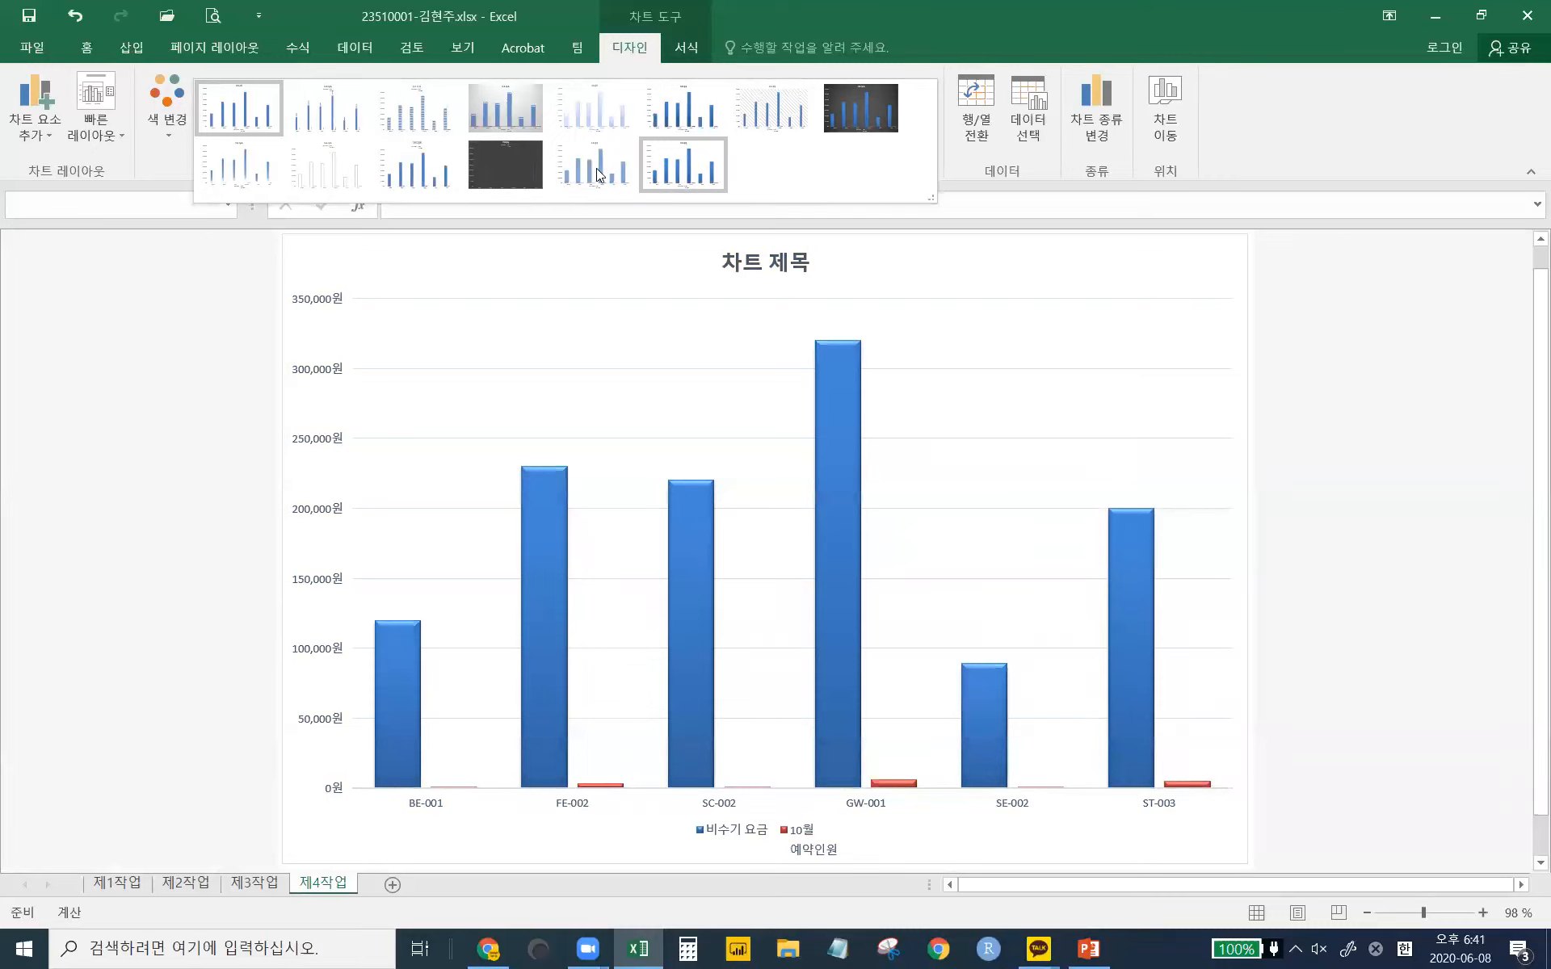
pyautogui.click(234, 116)
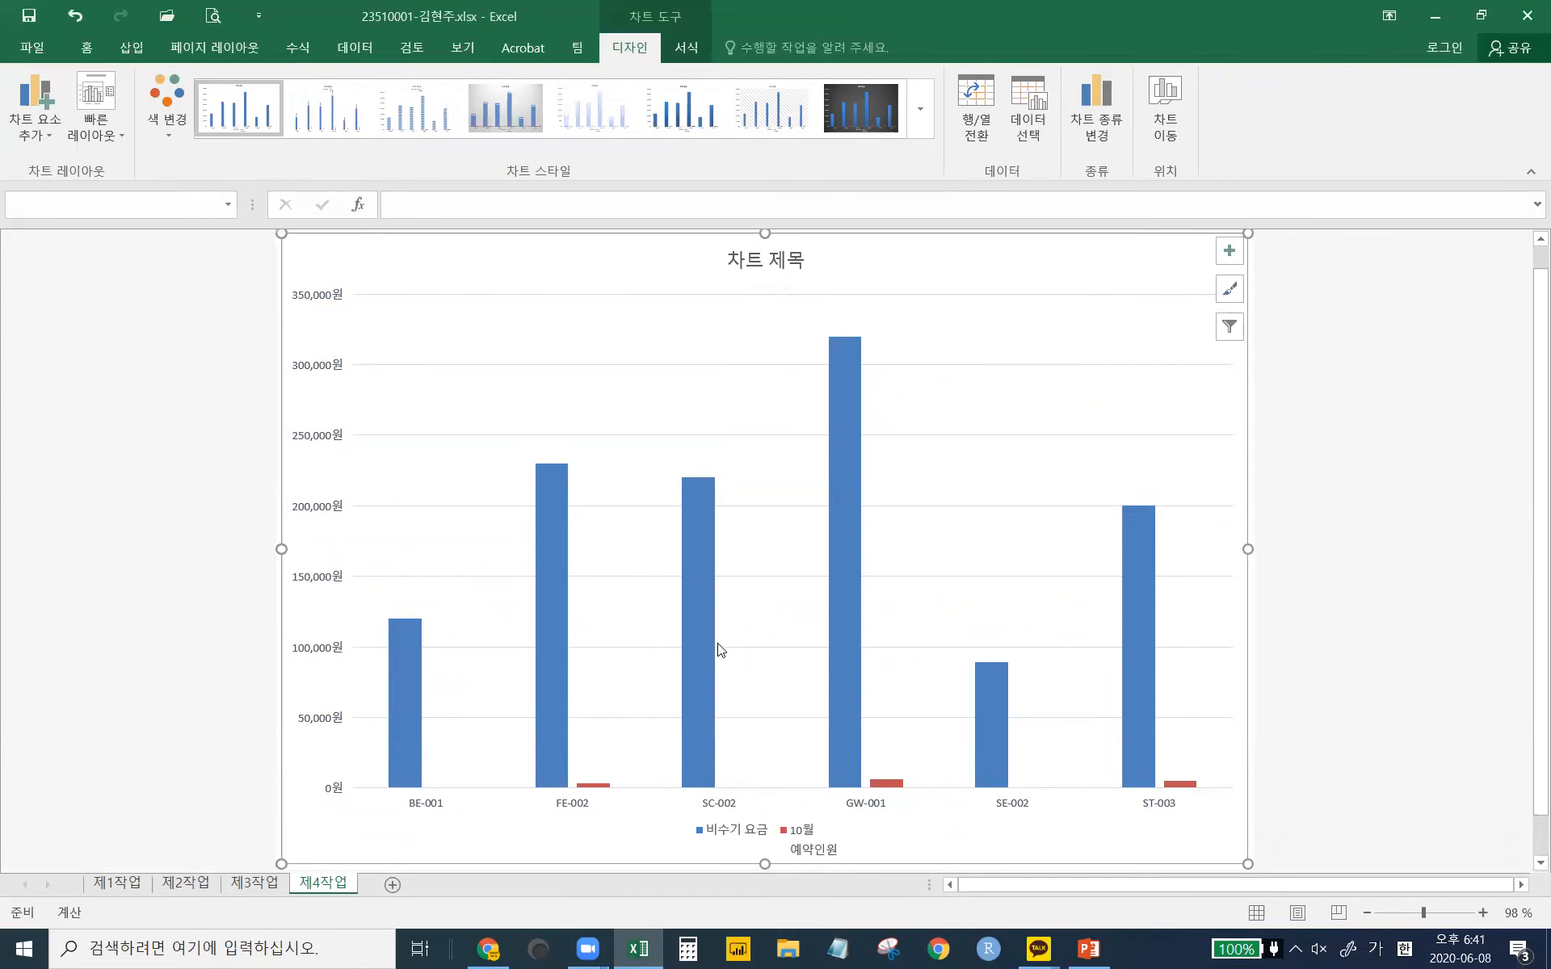
pyautogui.click(263, 889)
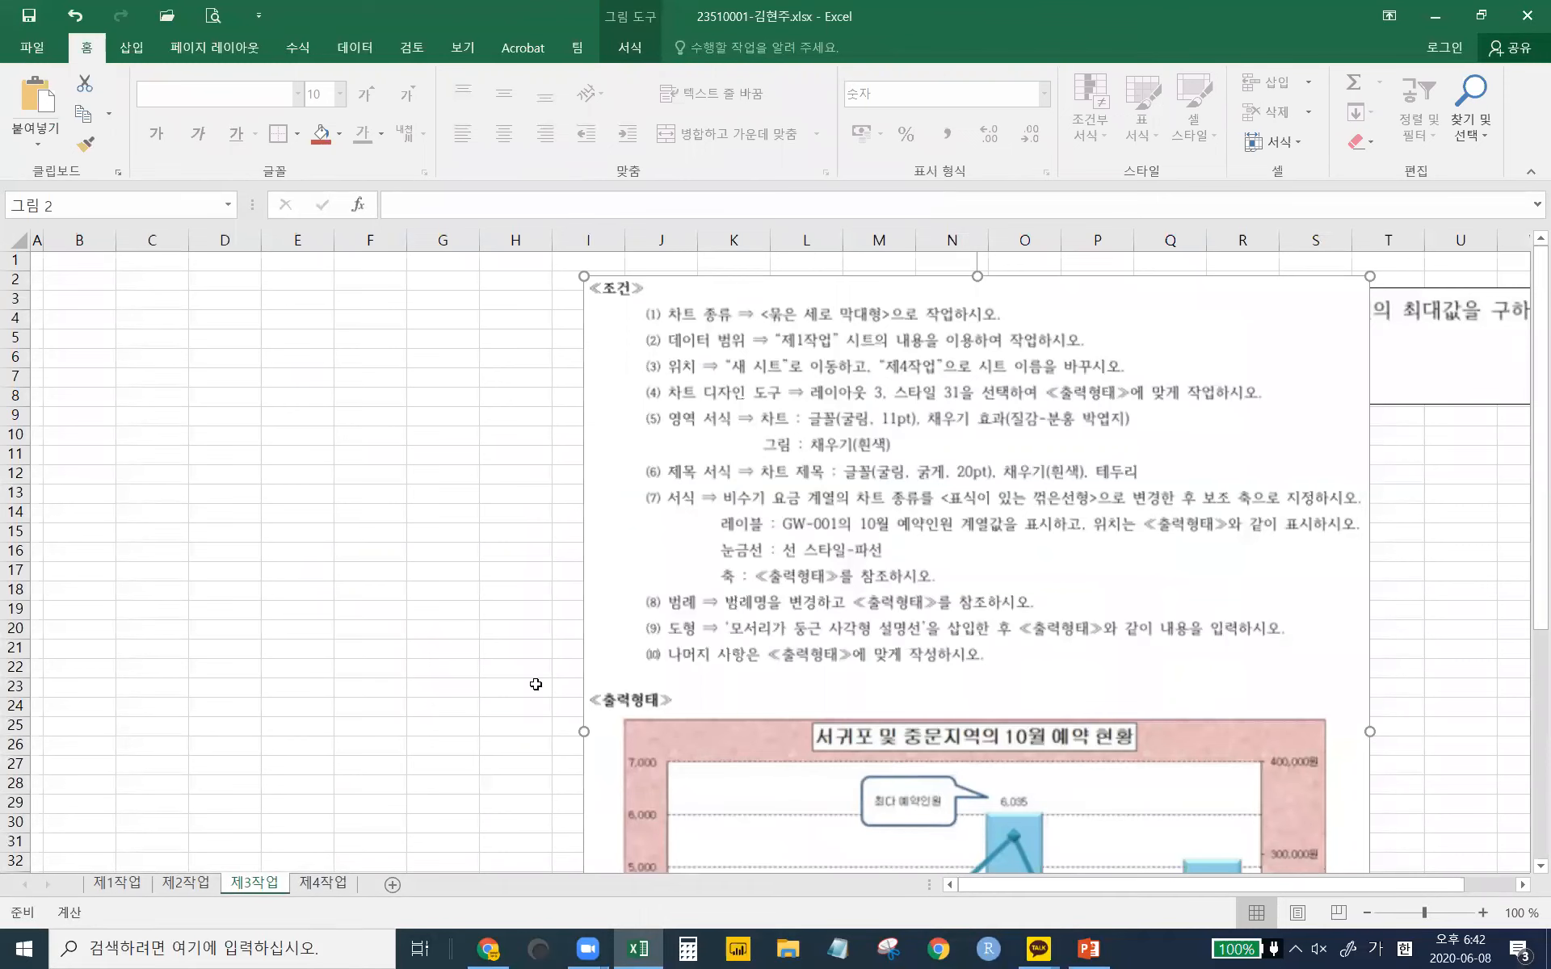
pyautogui.click(321, 883)
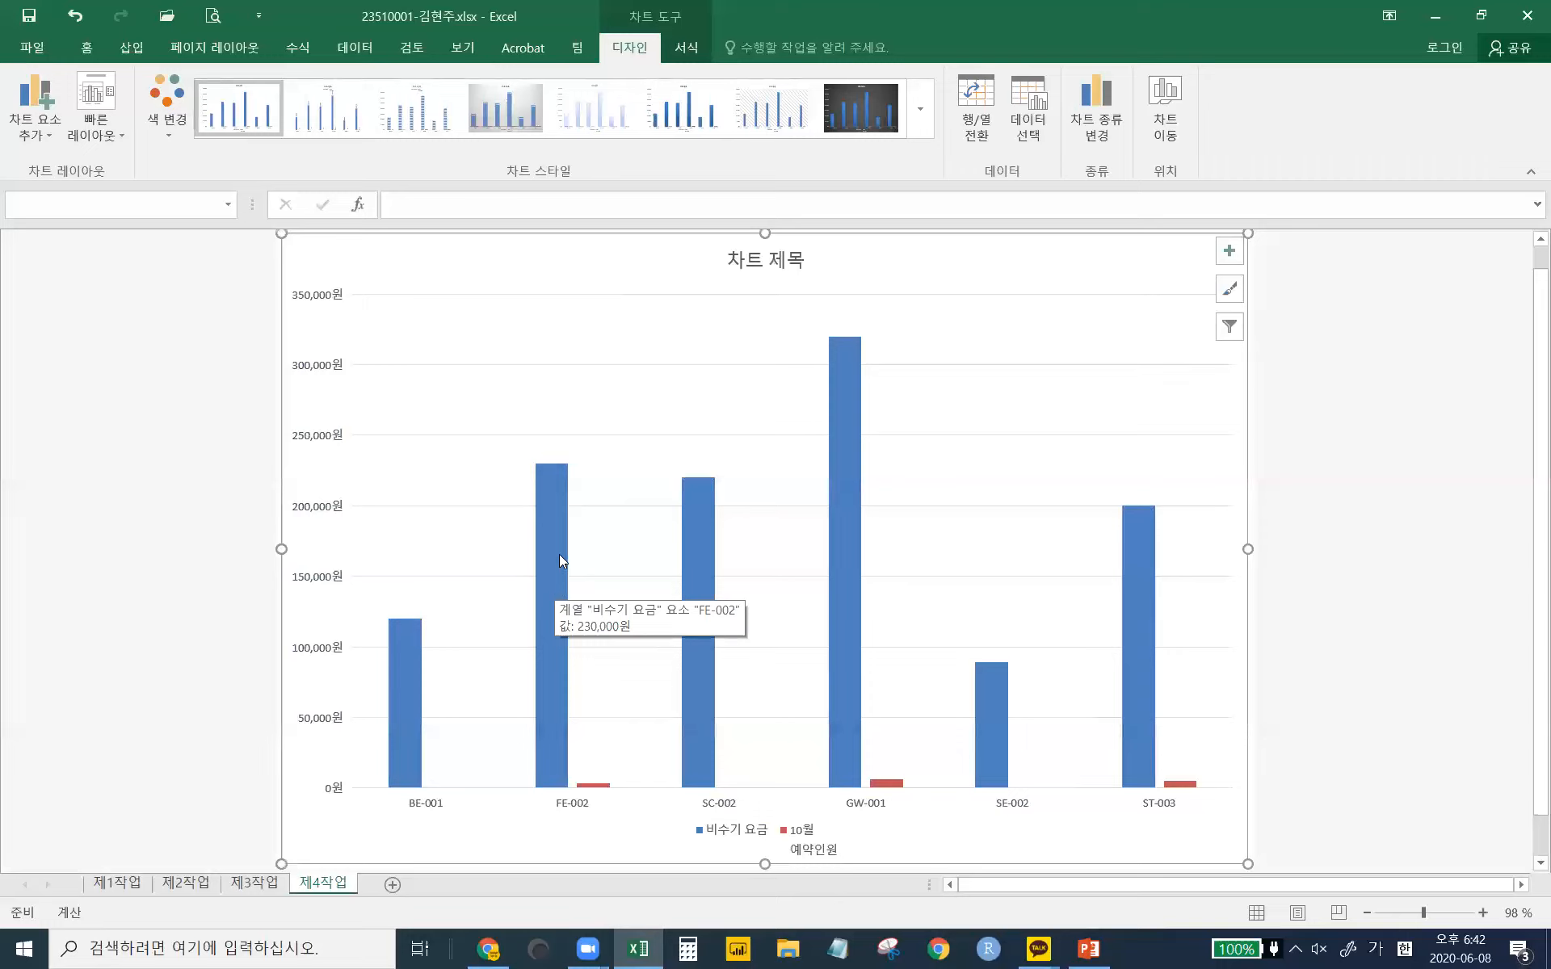
# - Change the 비수기 요금 series to a line with markers on the secondary axis
pyautogui.click(840, 431)
pyautogui.rightClick(840, 430)
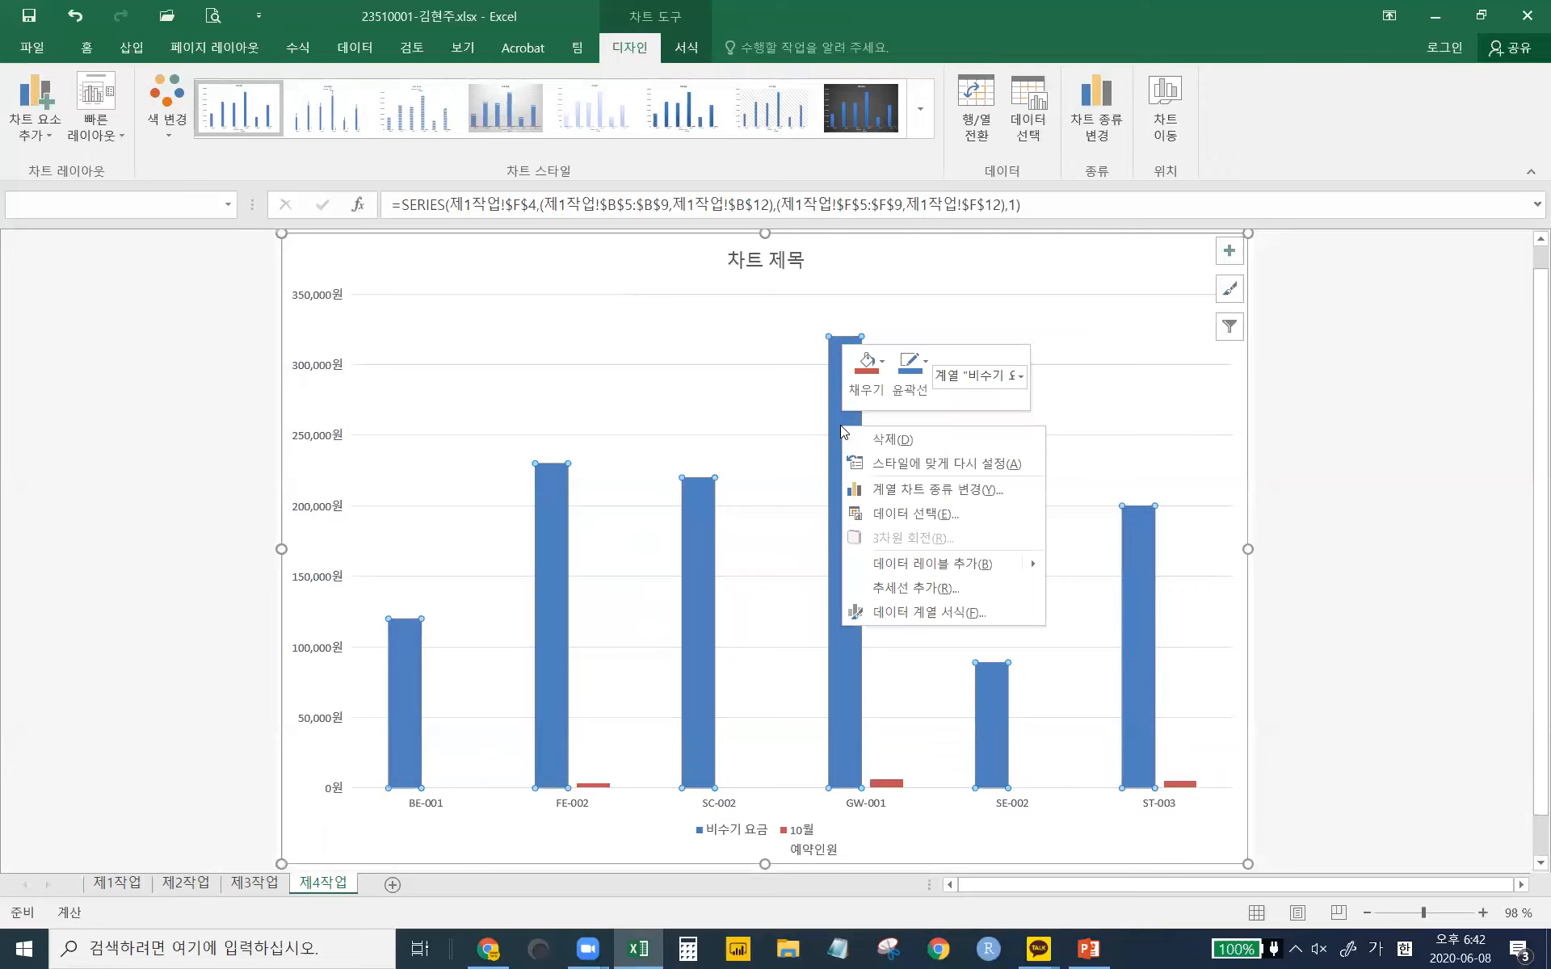
pyautogui.click(909, 490)
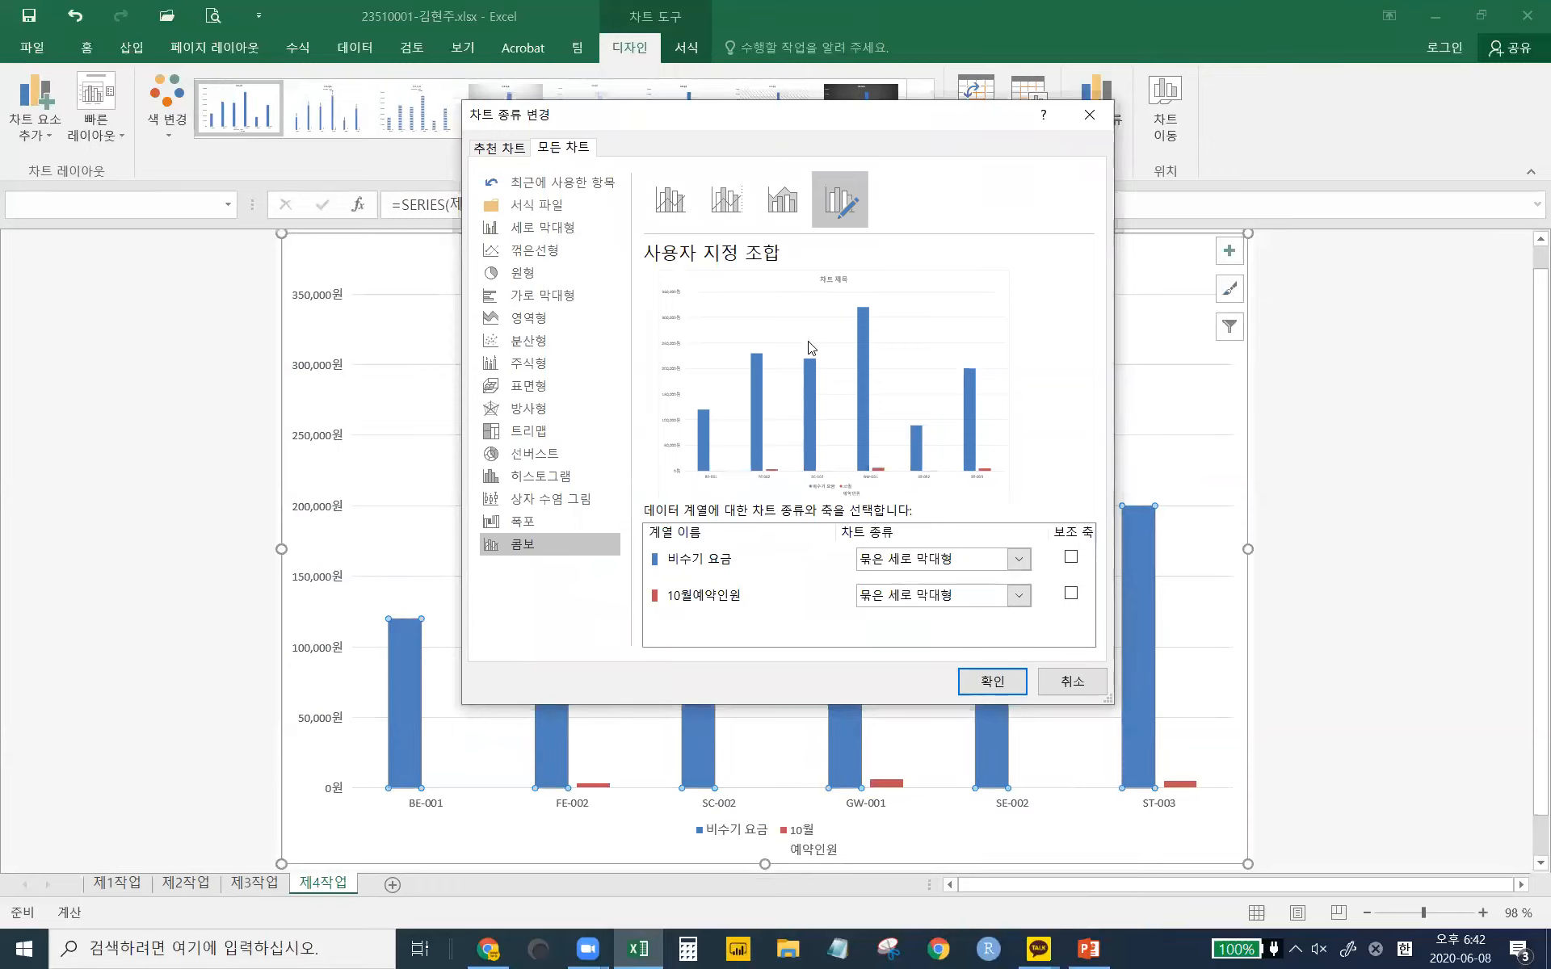
pyautogui.click(922, 561)
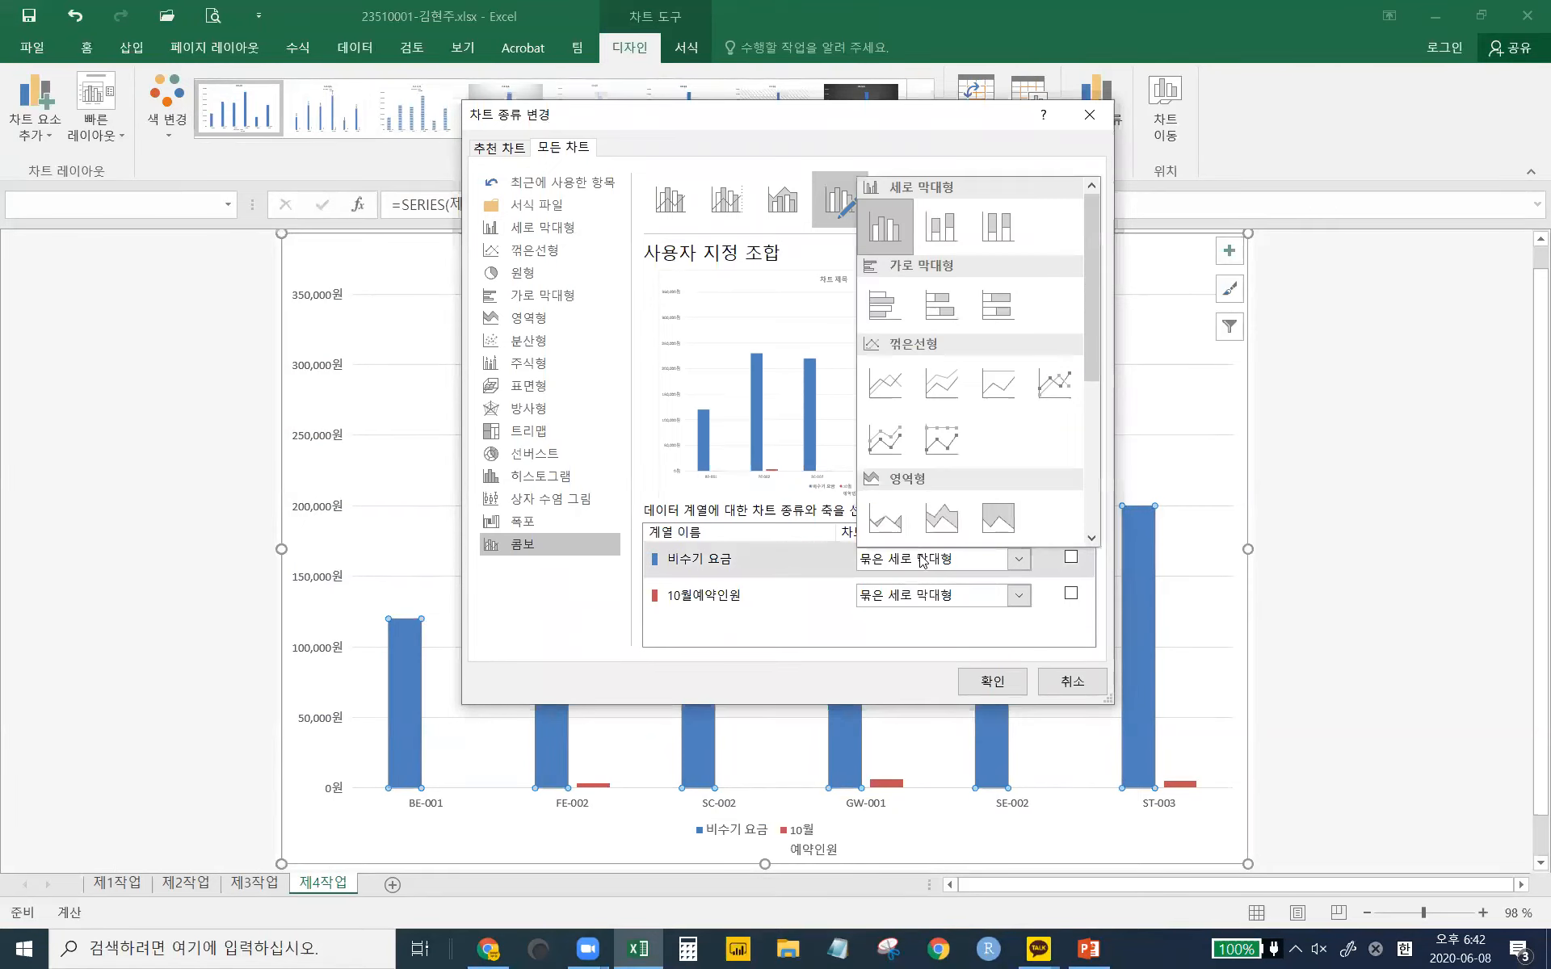
pyautogui.click(1064, 391)
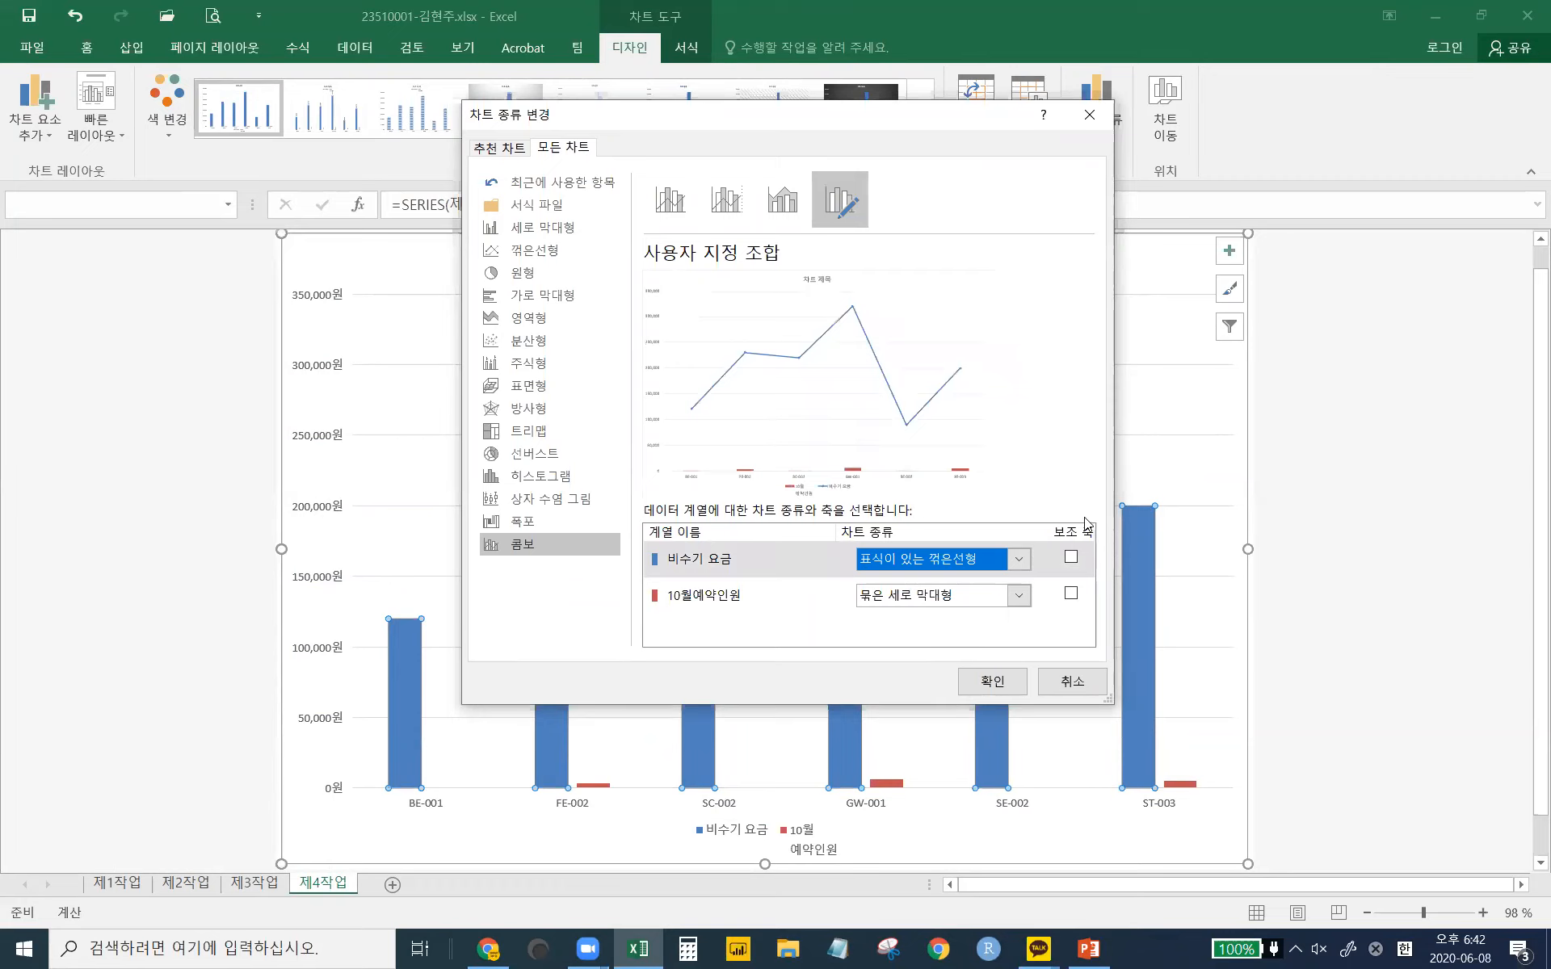
pyautogui.click(1071, 559)
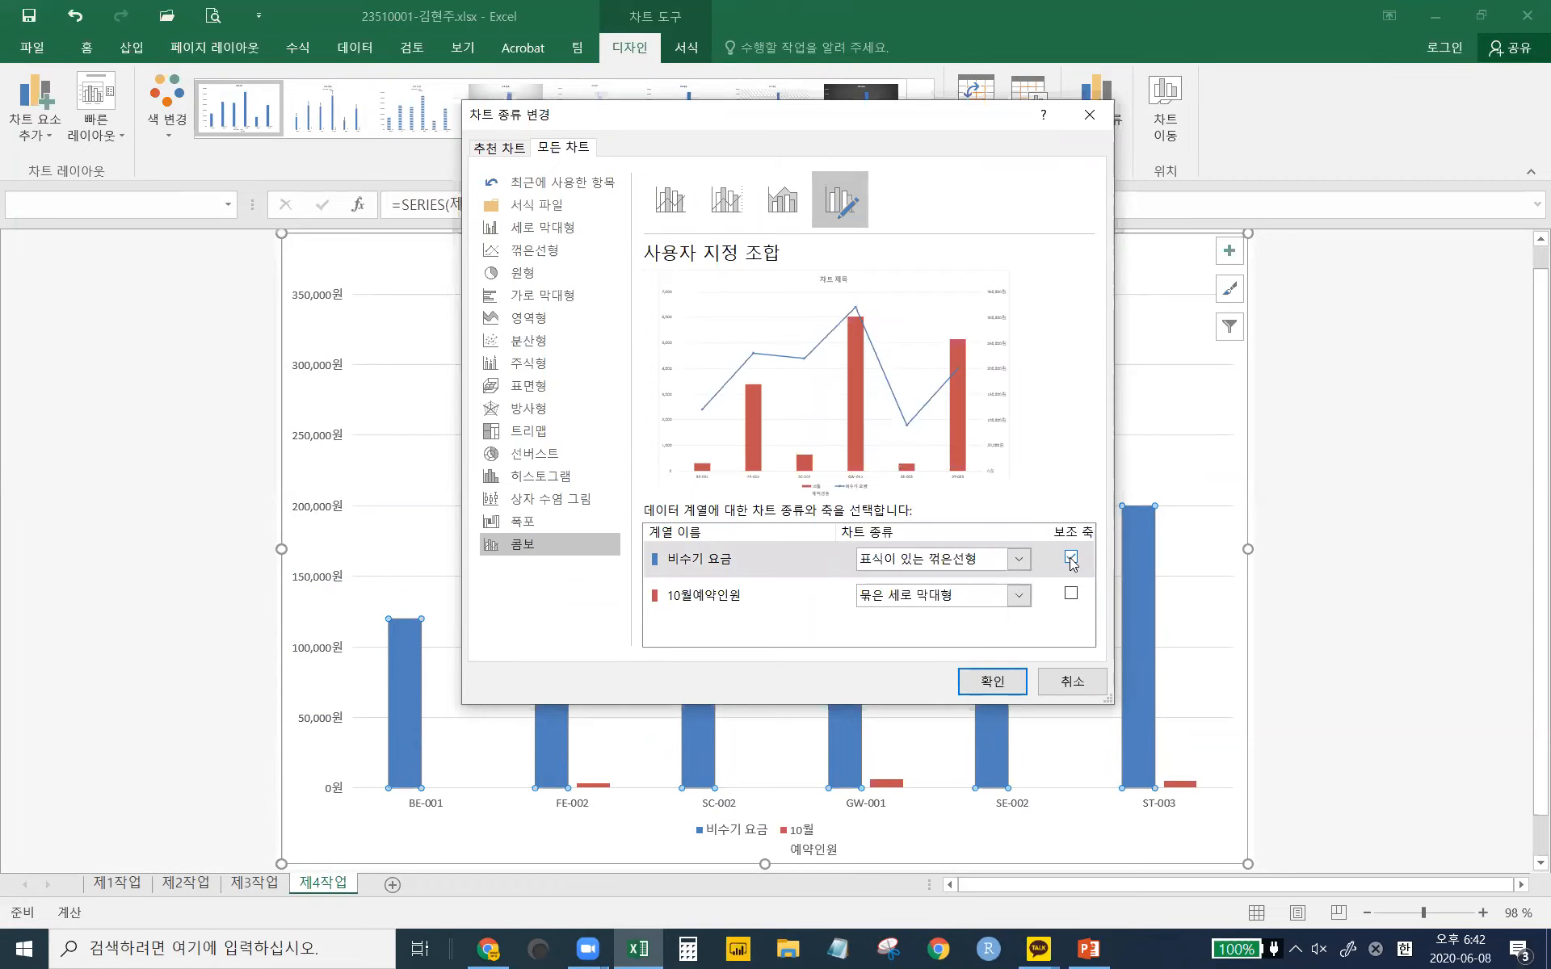
pyautogui.click(990, 688)
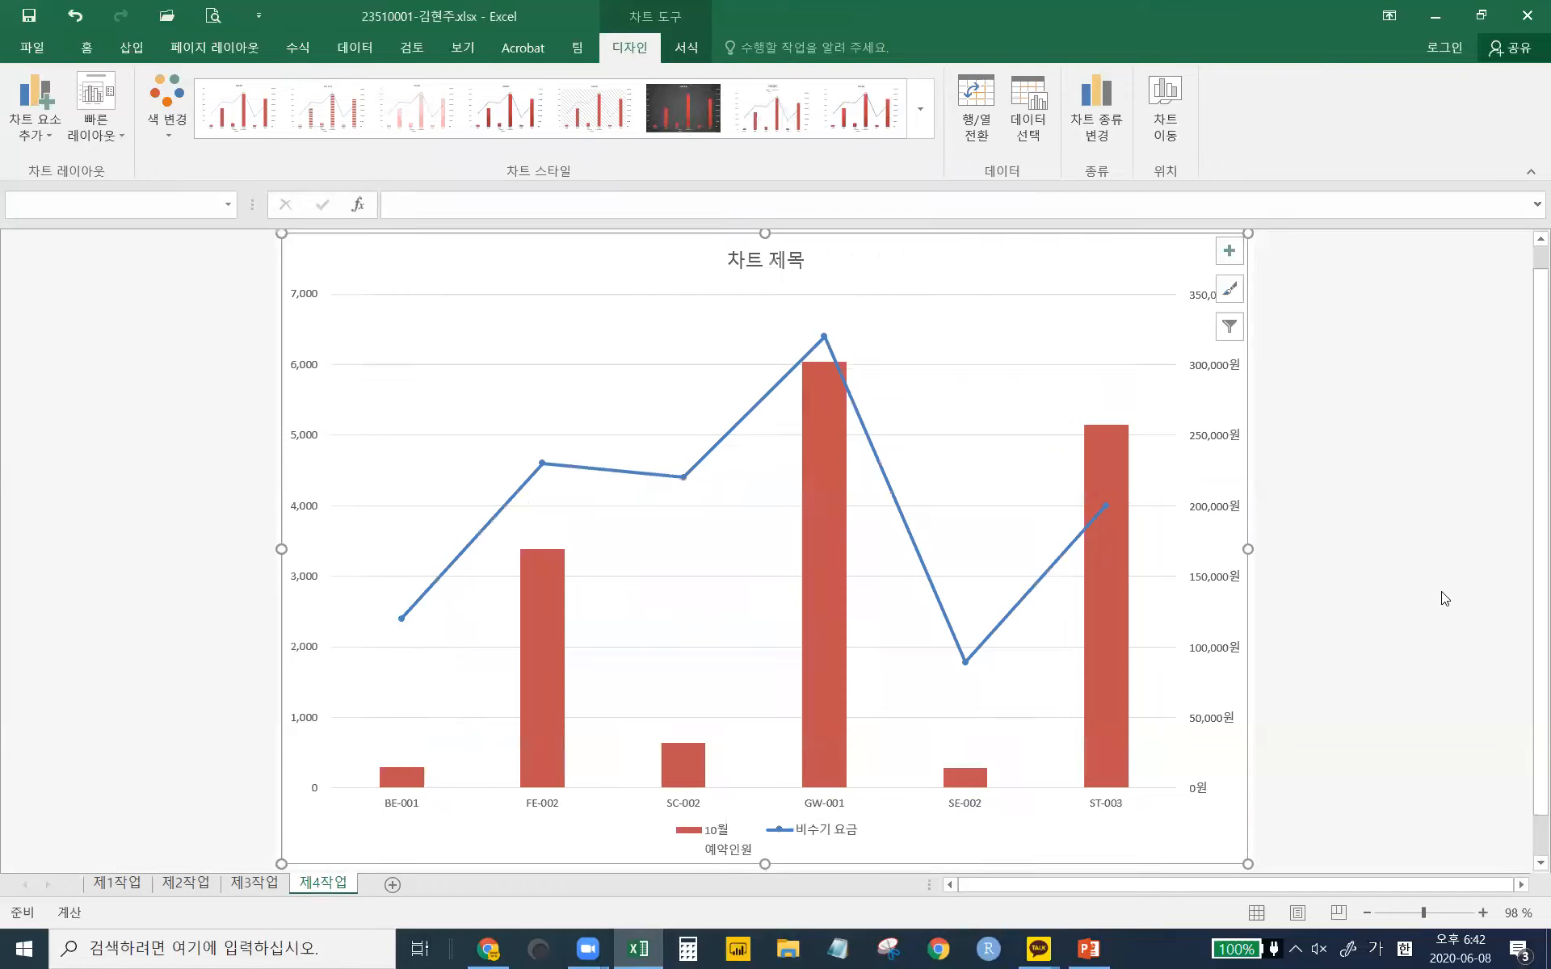
# - In Select Data, rename the 10월예약인원 series to '10월 예약인원'
pyautogui.click(733, 855)
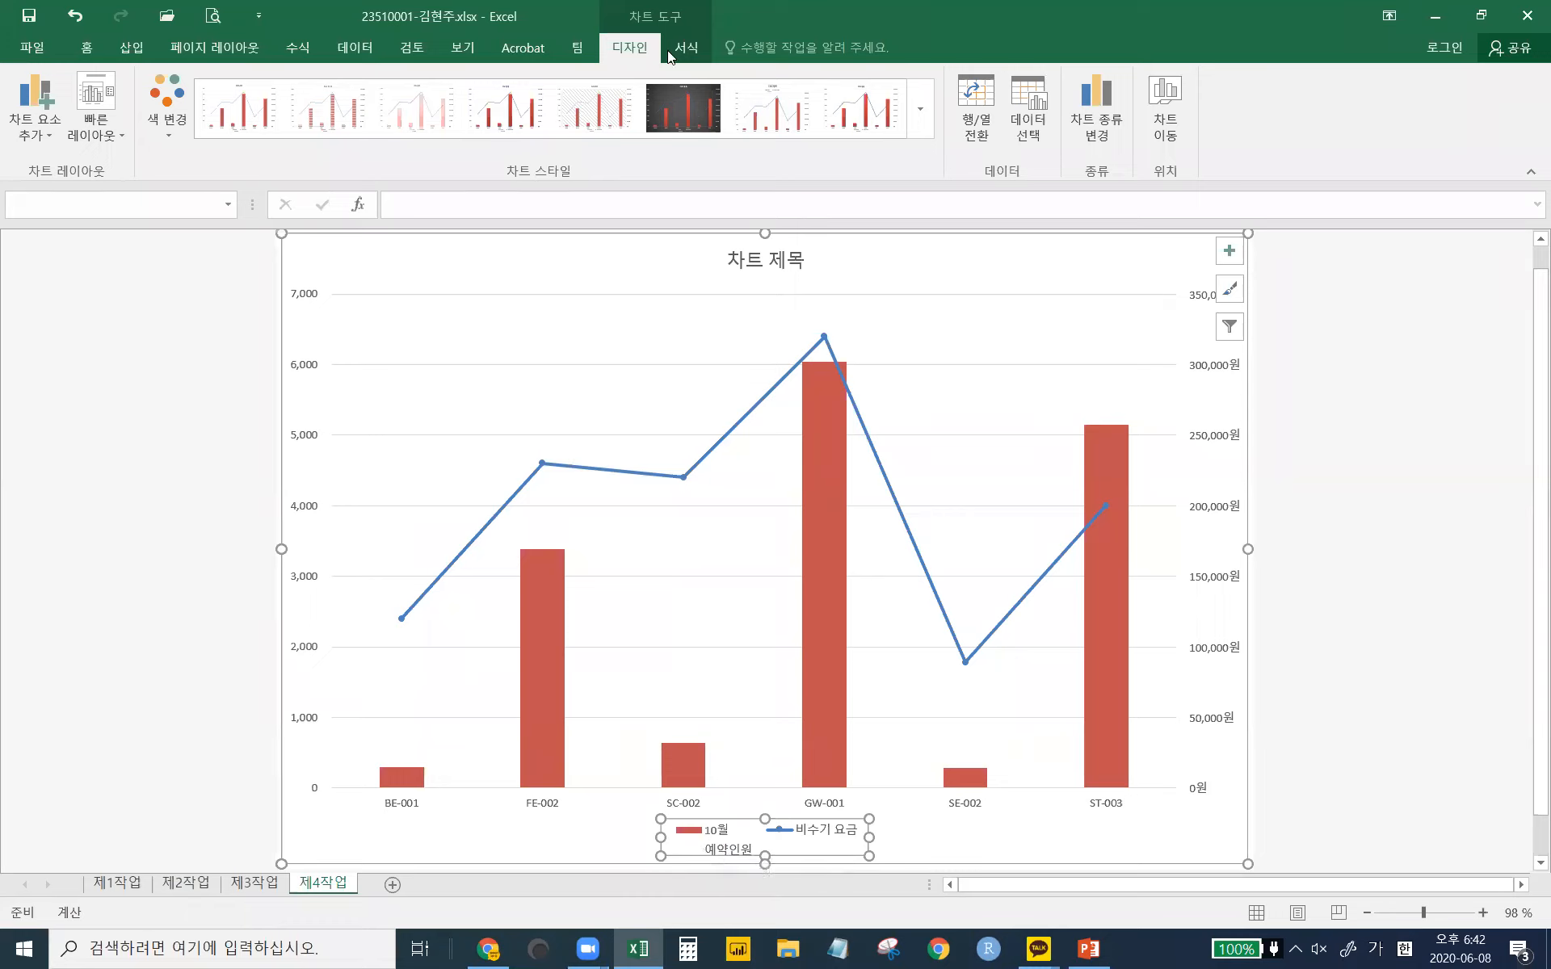
pyautogui.click(1039, 118)
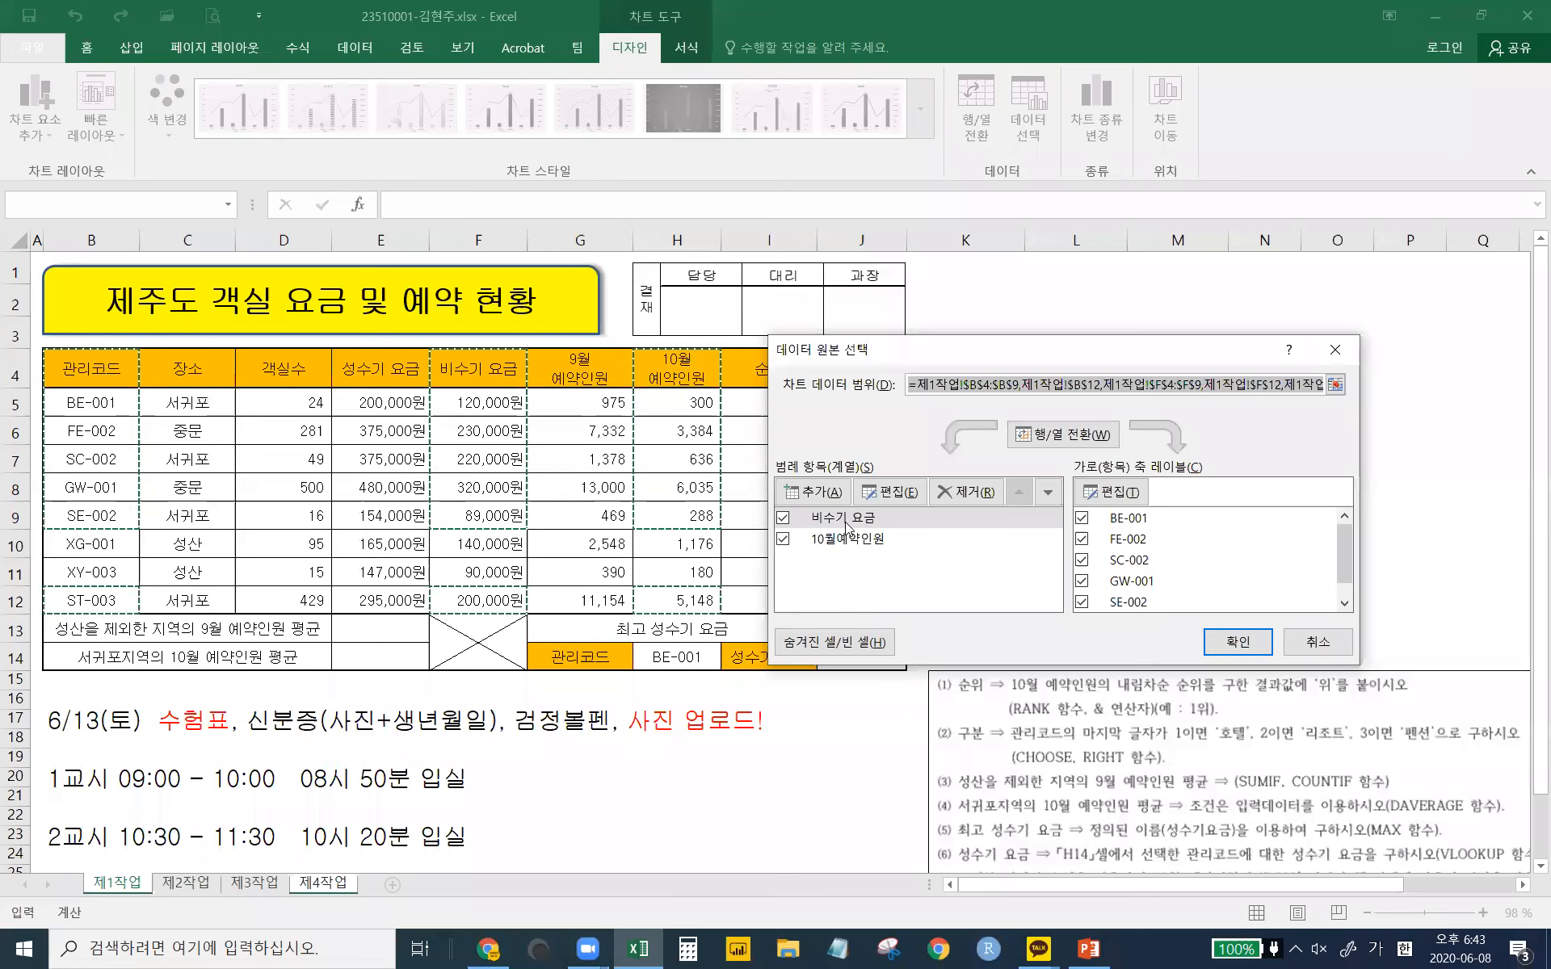
pyautogui.click(846, 545)
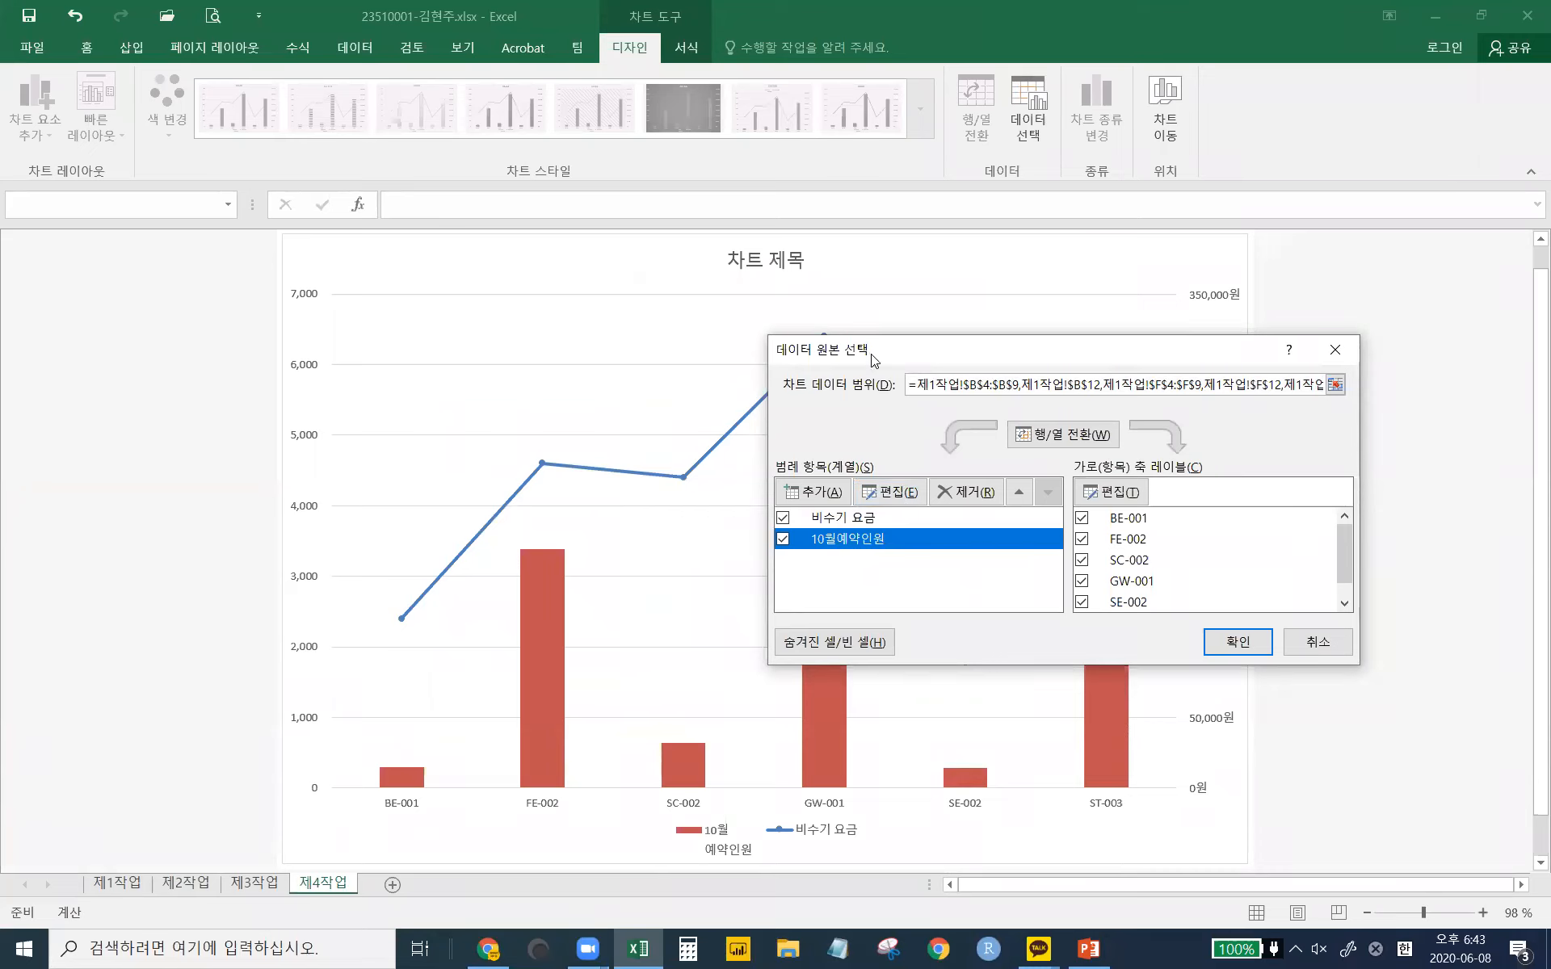
pyautogui.moveTo(870, 359); pyautogui.dragTo(844, 331)
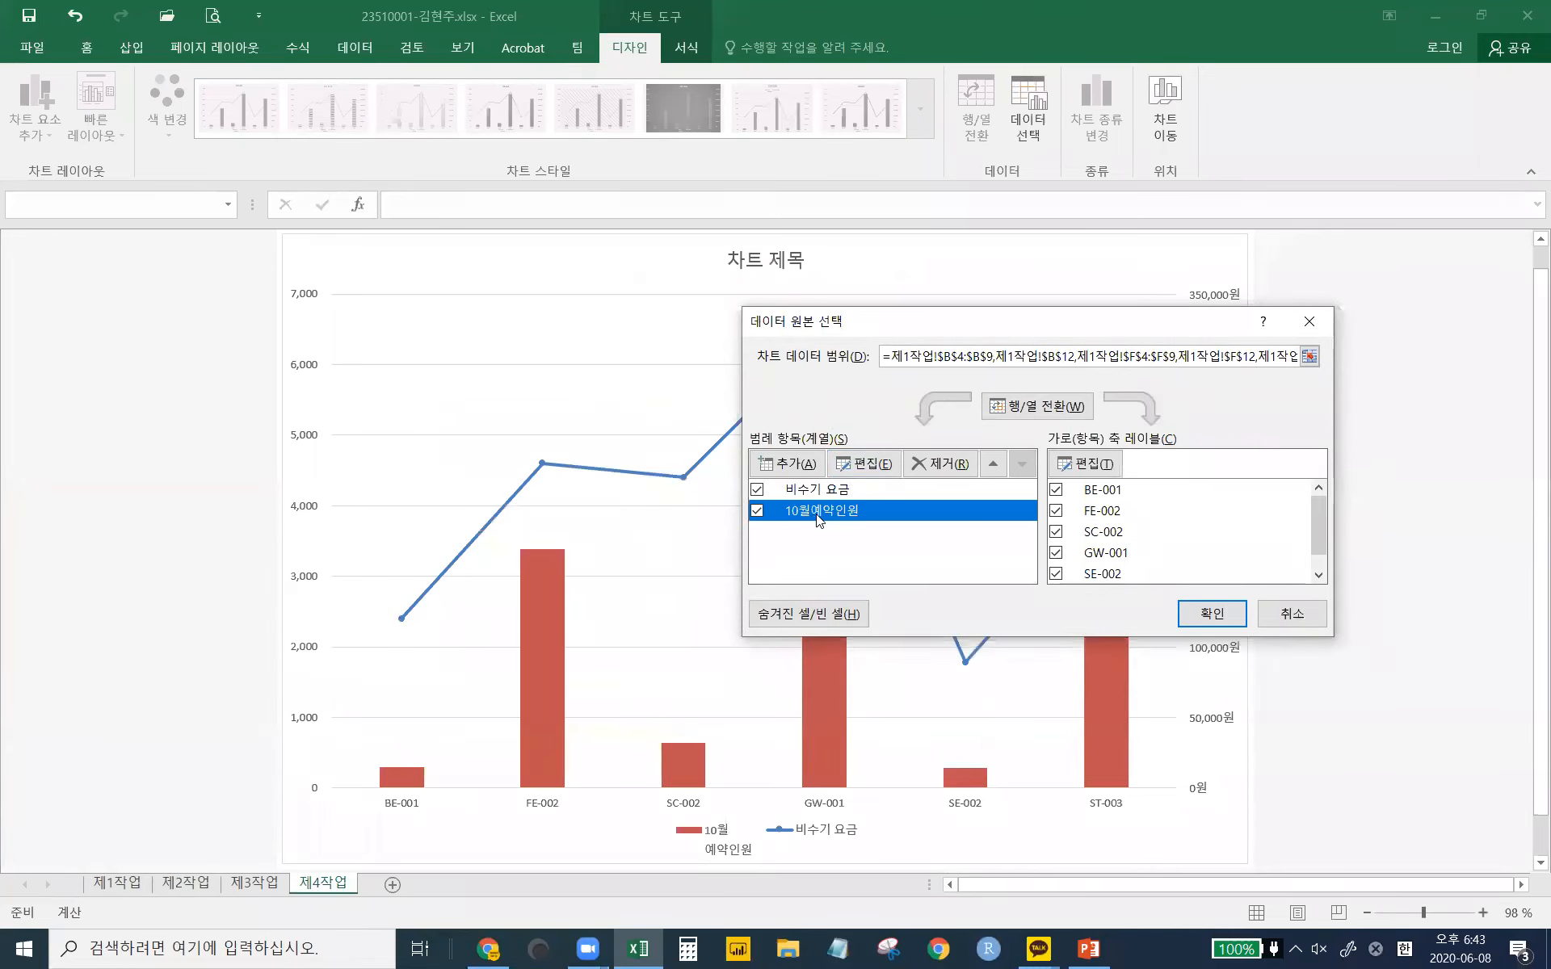
pyautogui.click(884, 465)
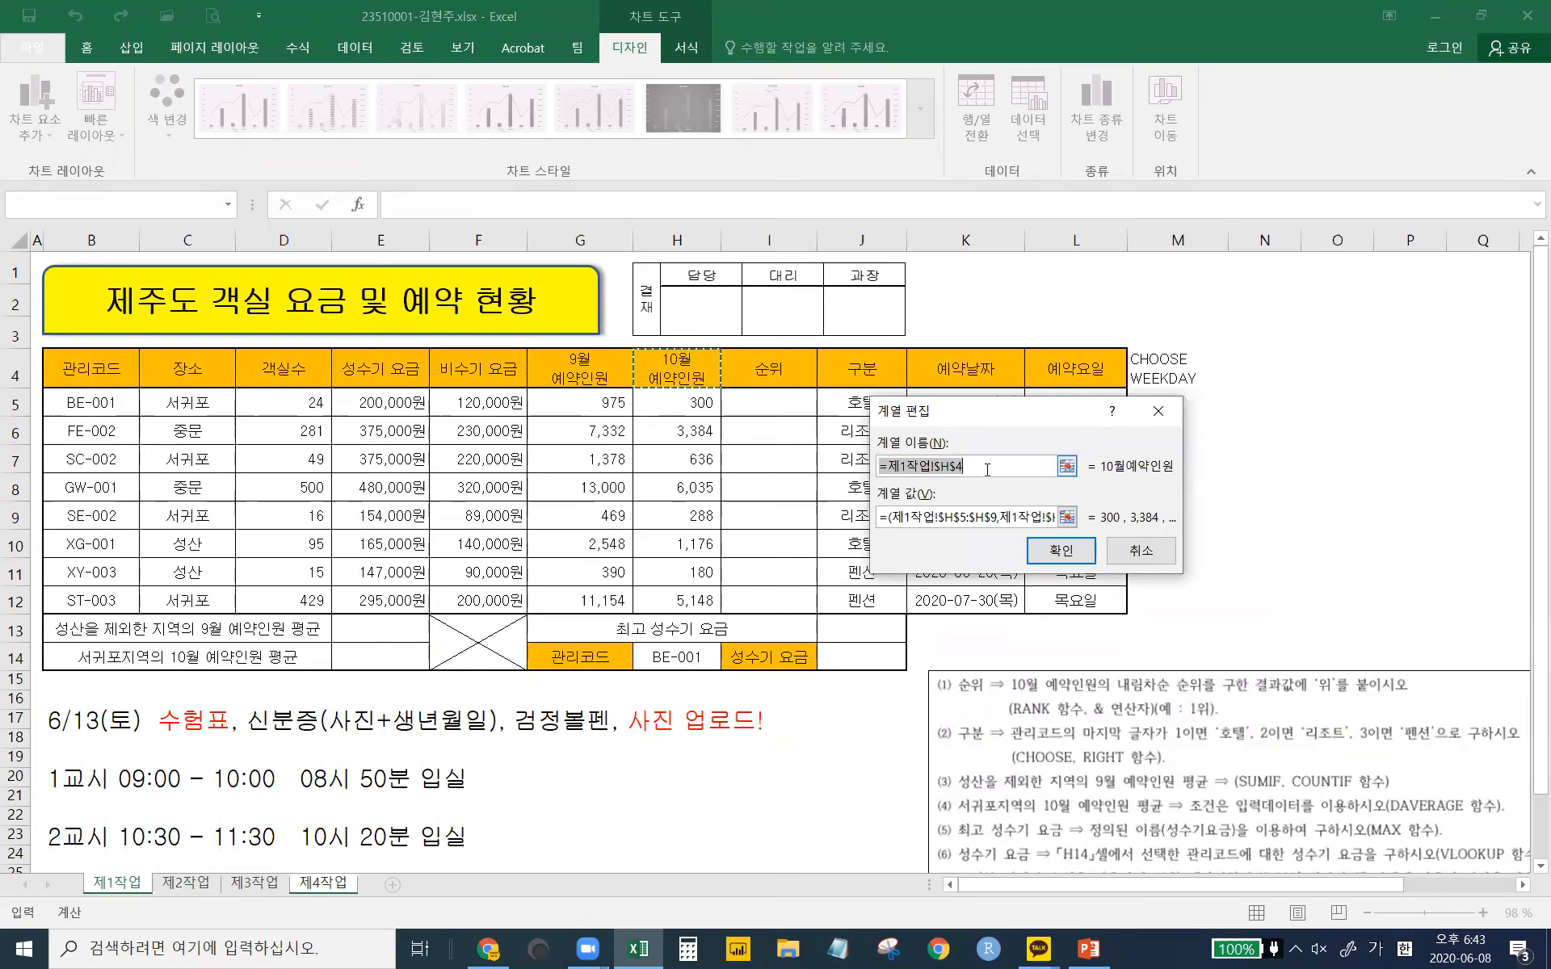
pyautogui.write('10월 예약인원')
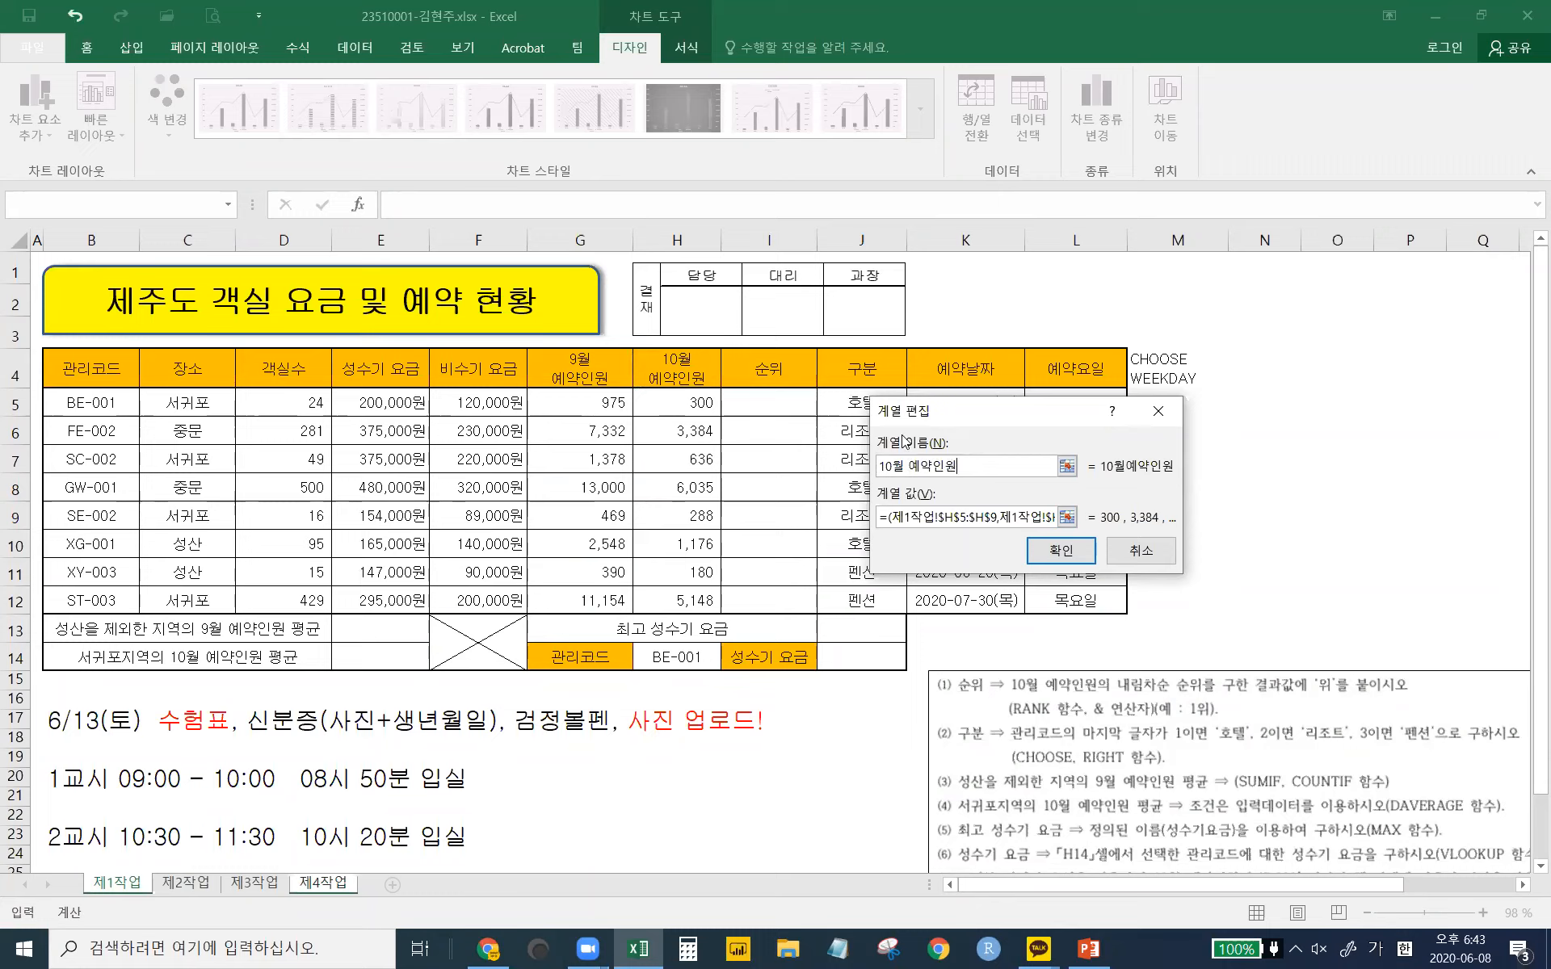
pyautogui.click(1053, 551)
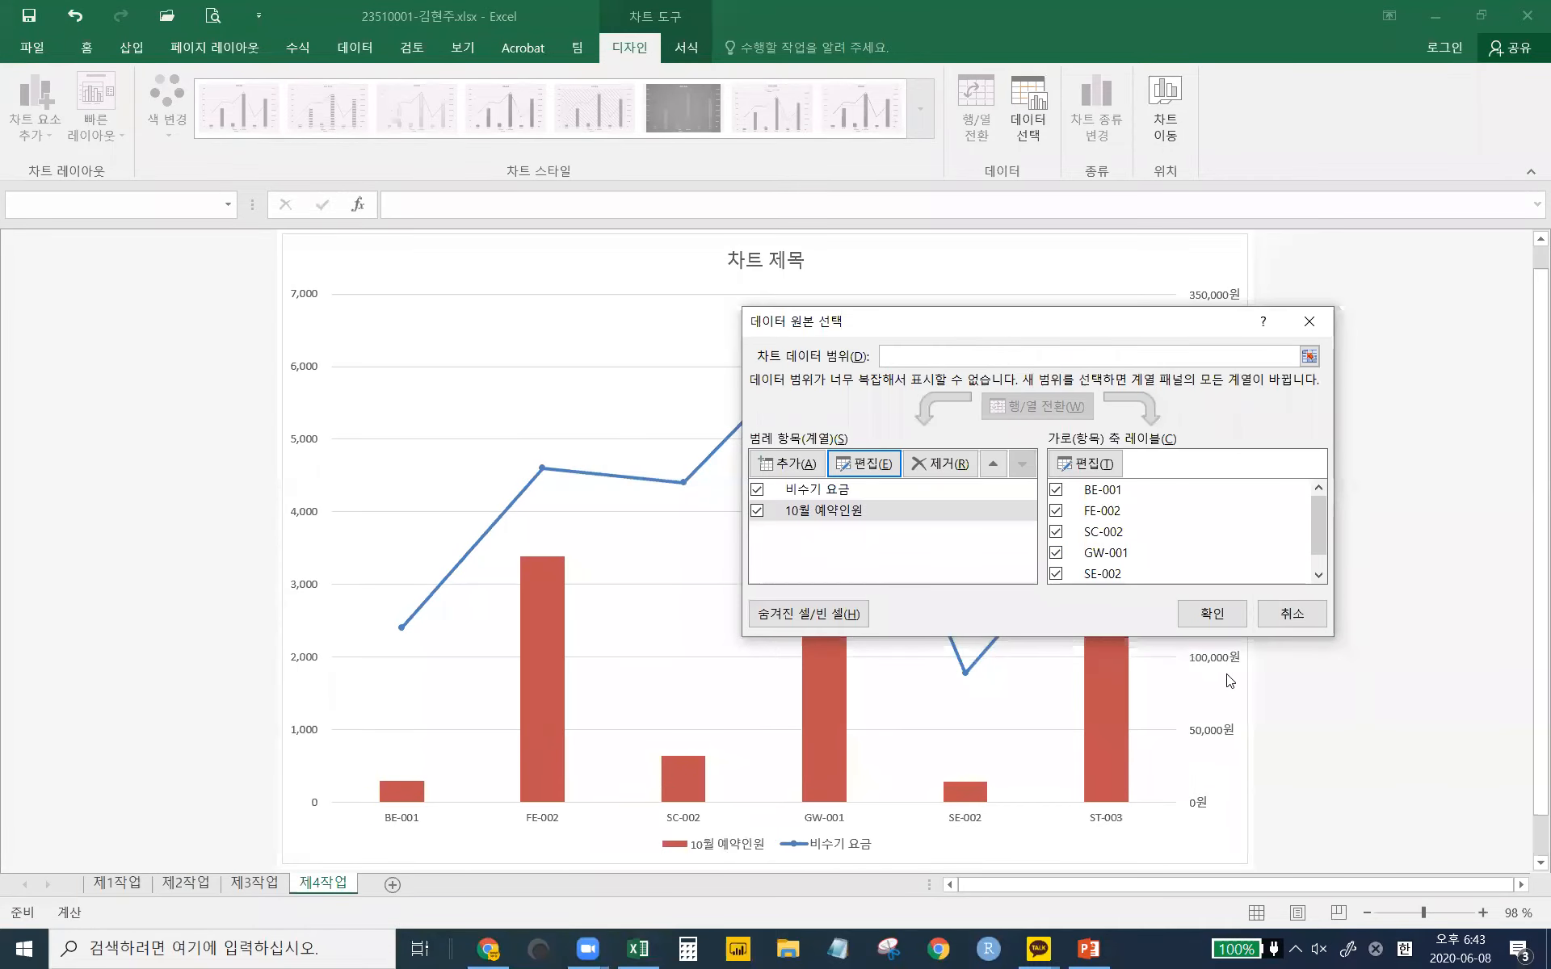
pyautogui.click(1211, 615)
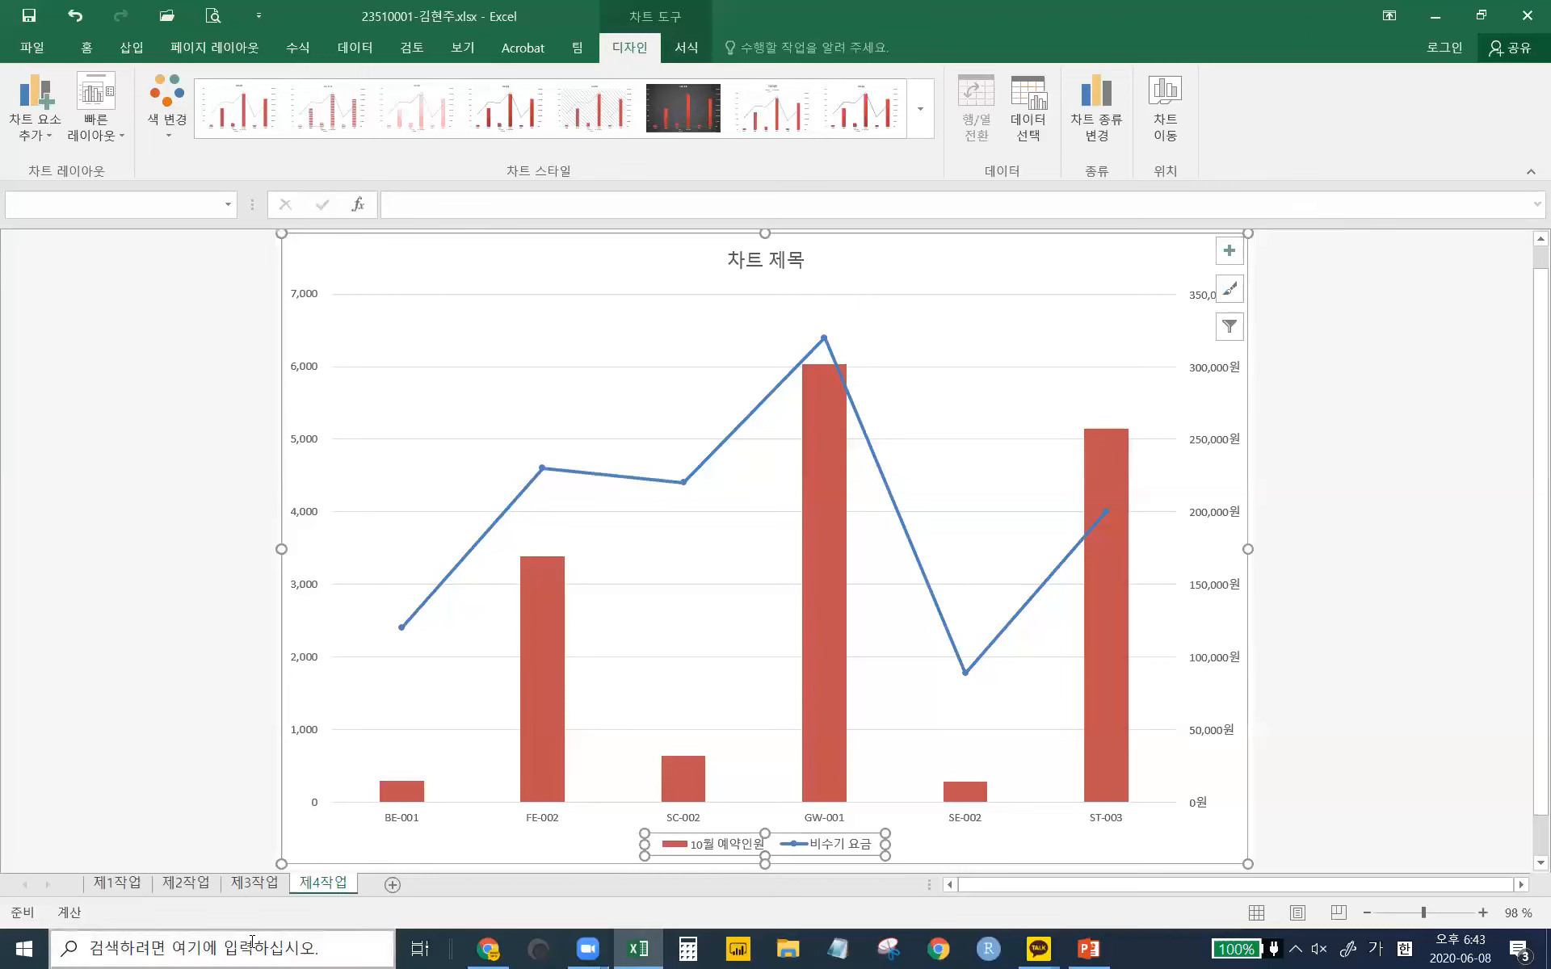
pyautogui.click(251, 883)
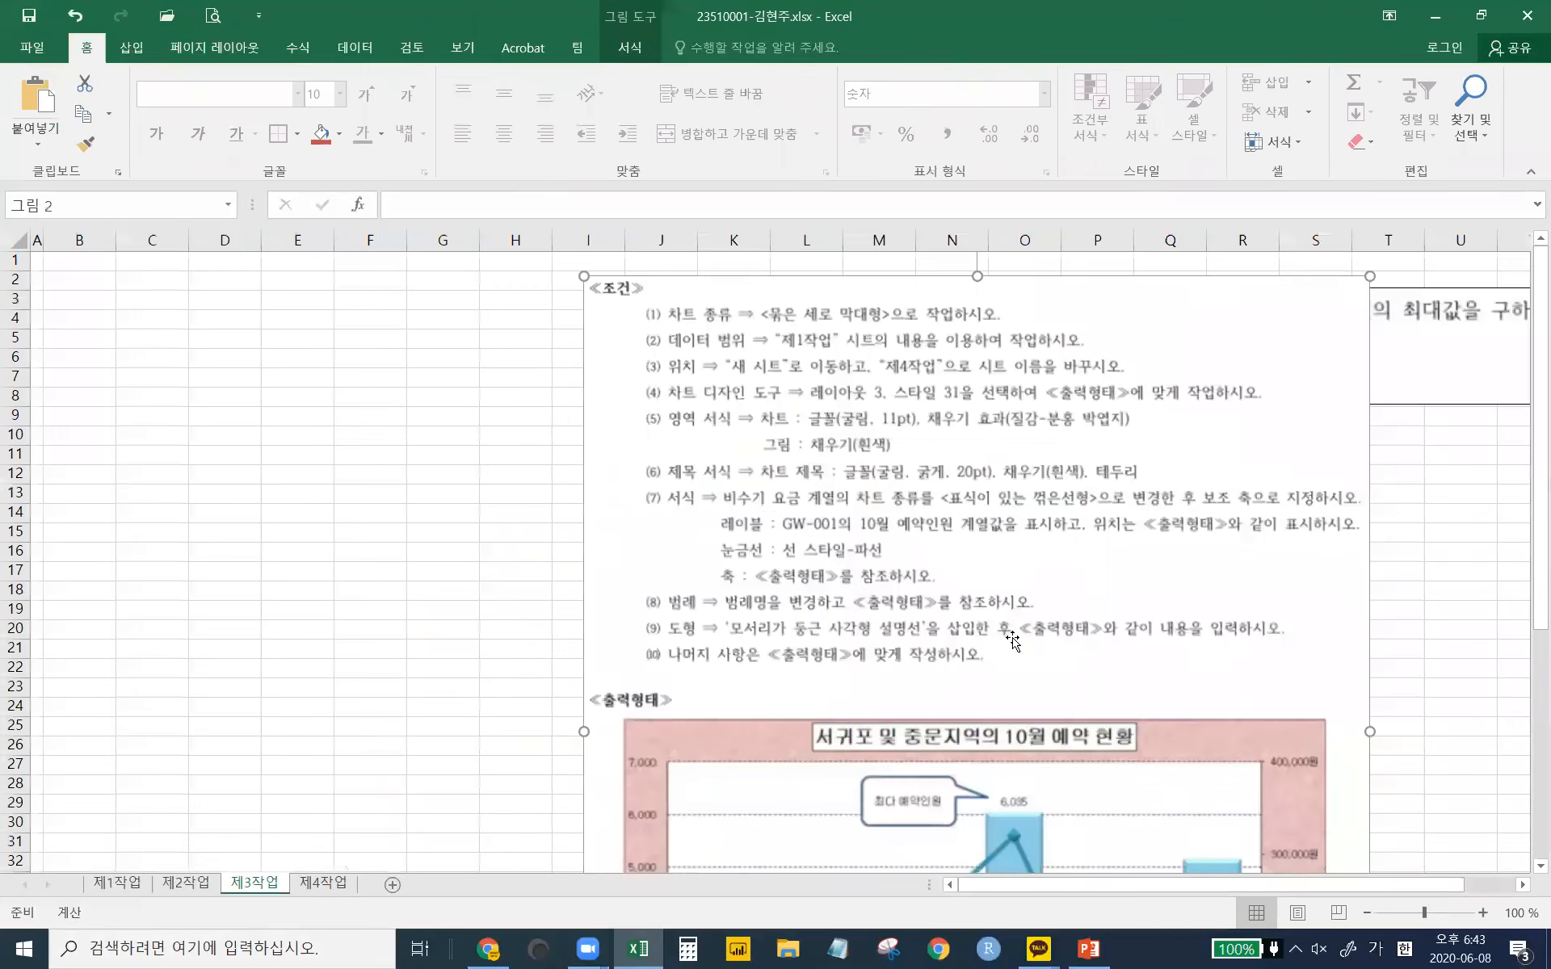
pyautogui.scroll(-12, 1014, 638)
pyautogui.scroll(4, 1014, 638)
pyautogui.scroll(2, 1014, 638)
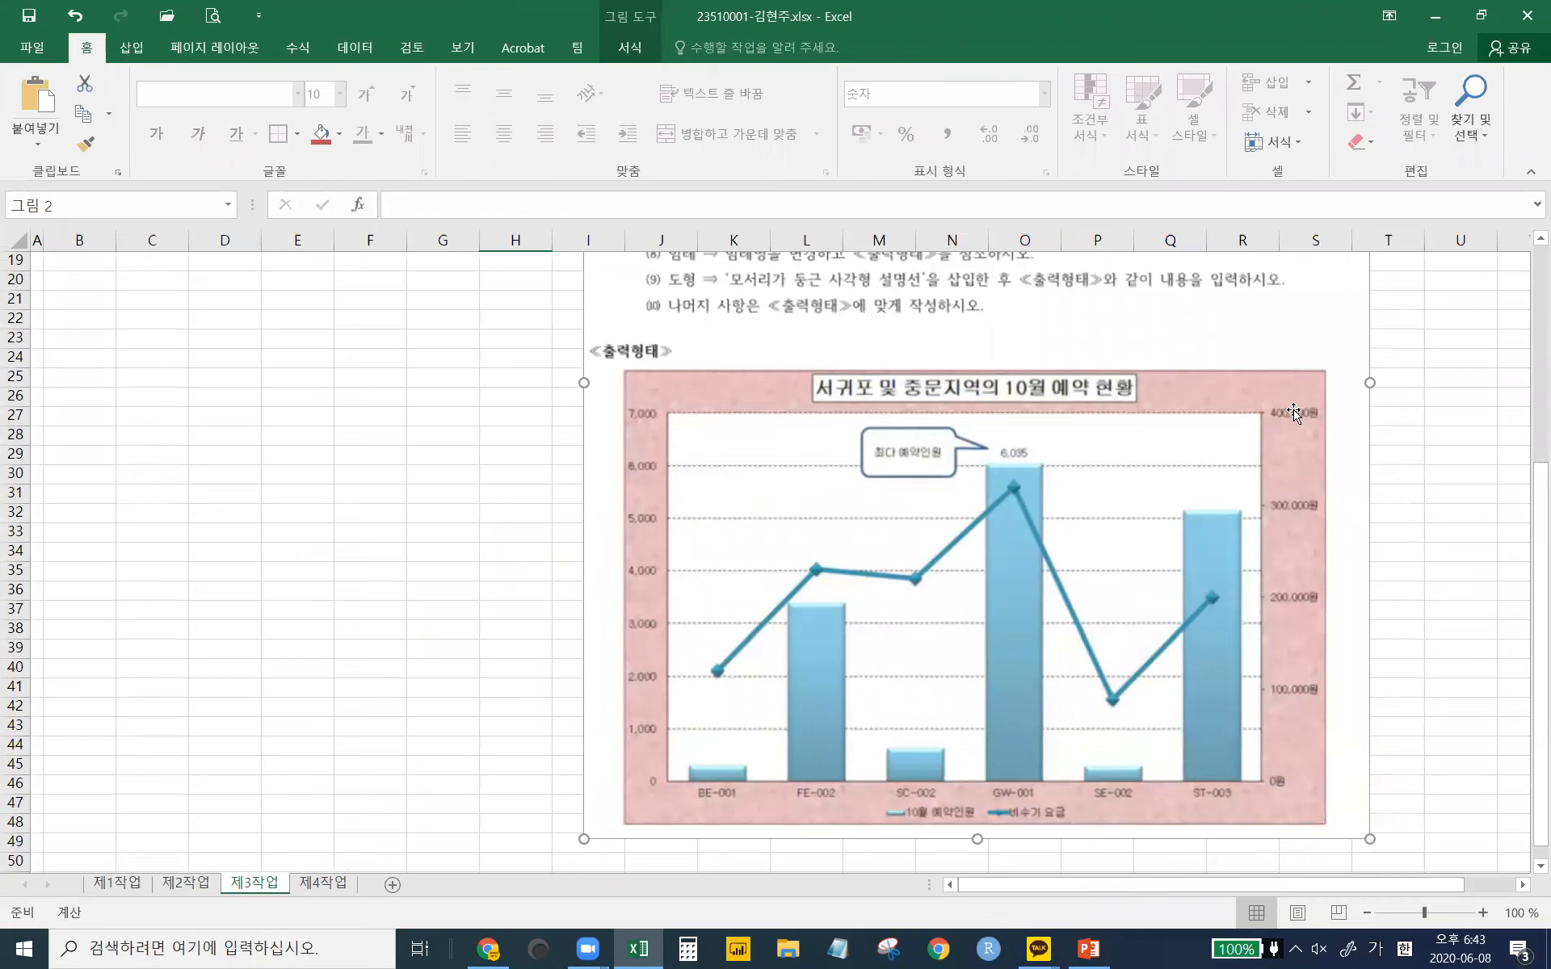
pyautogui.click(320, 883)
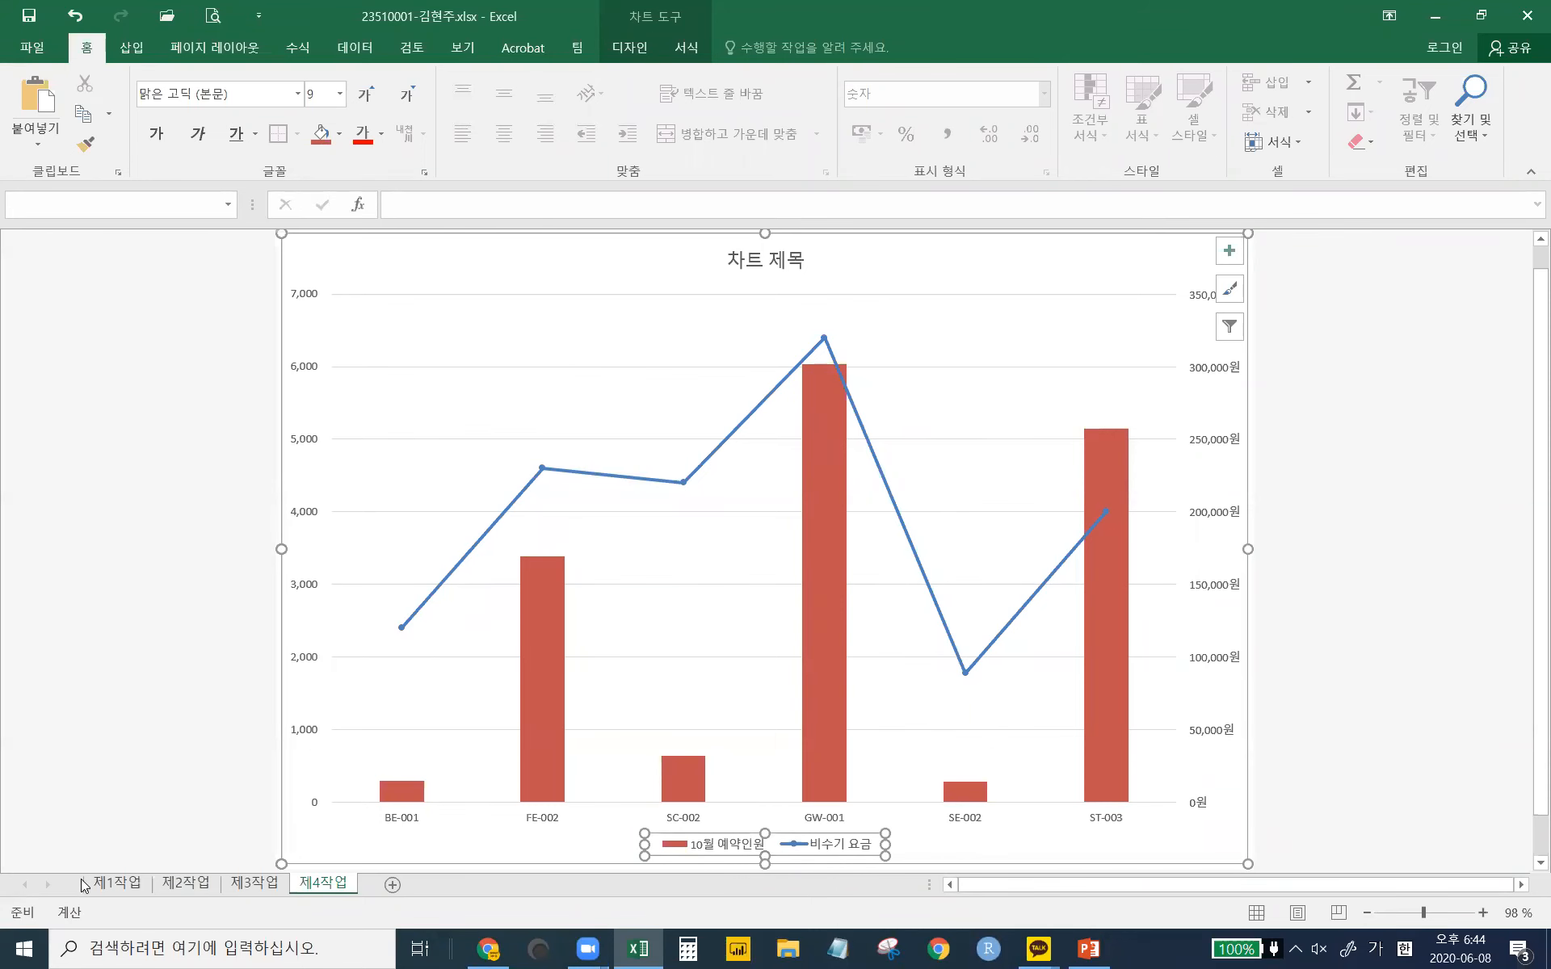
pyautogui.click(115, 884)
pyautogui.rightClick(781, 453)
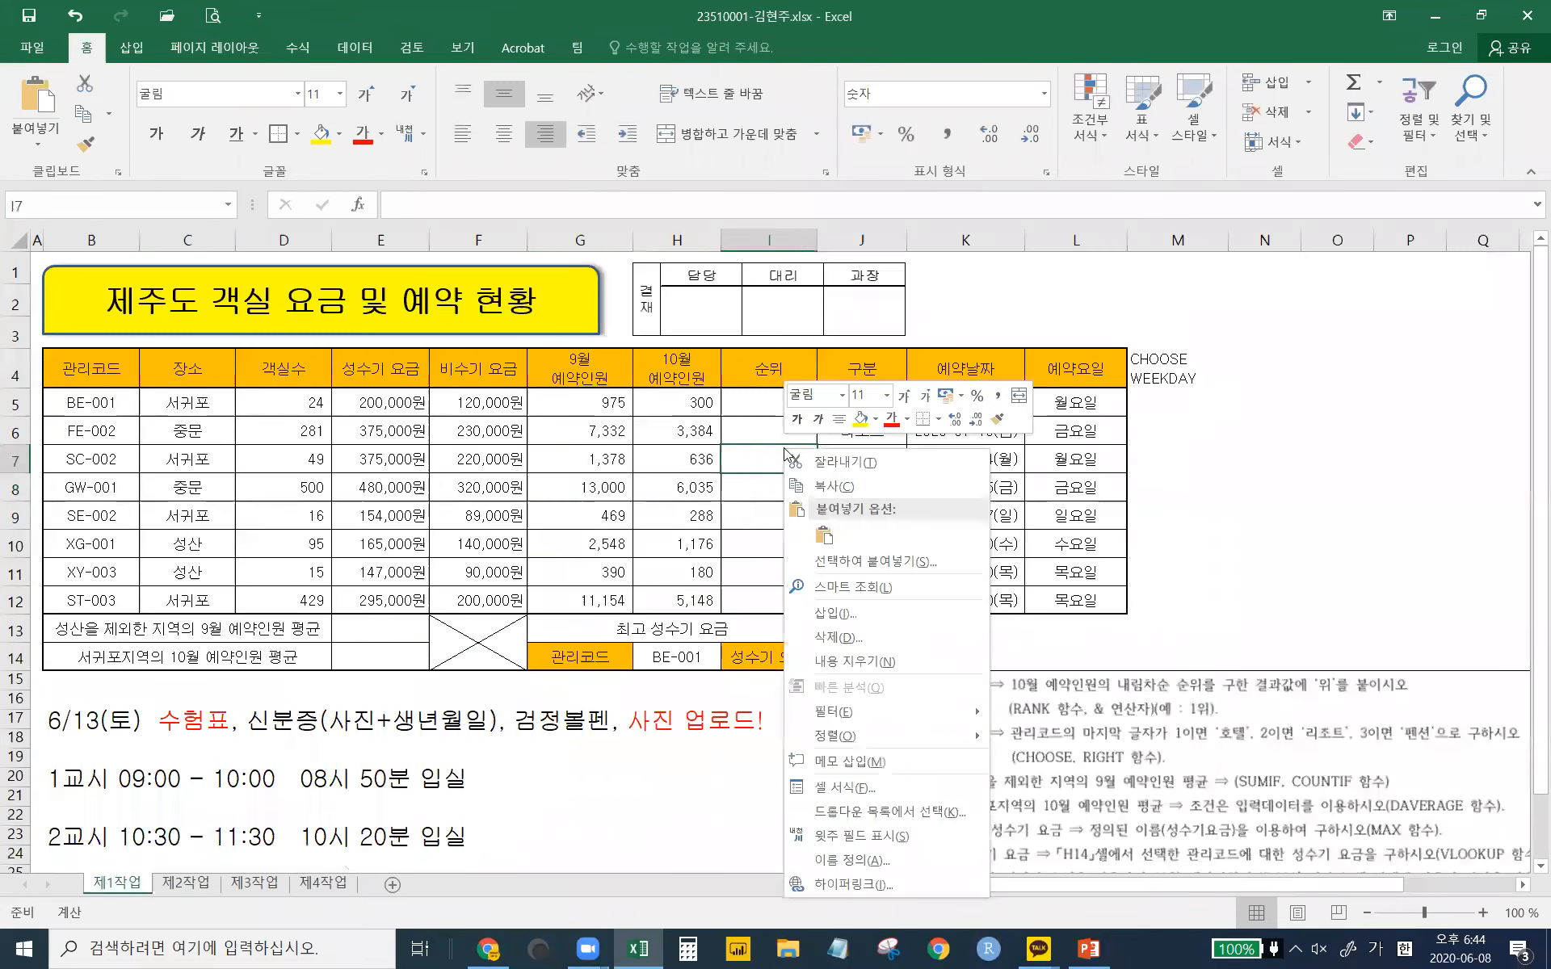
pyautogui.click(860, 787)
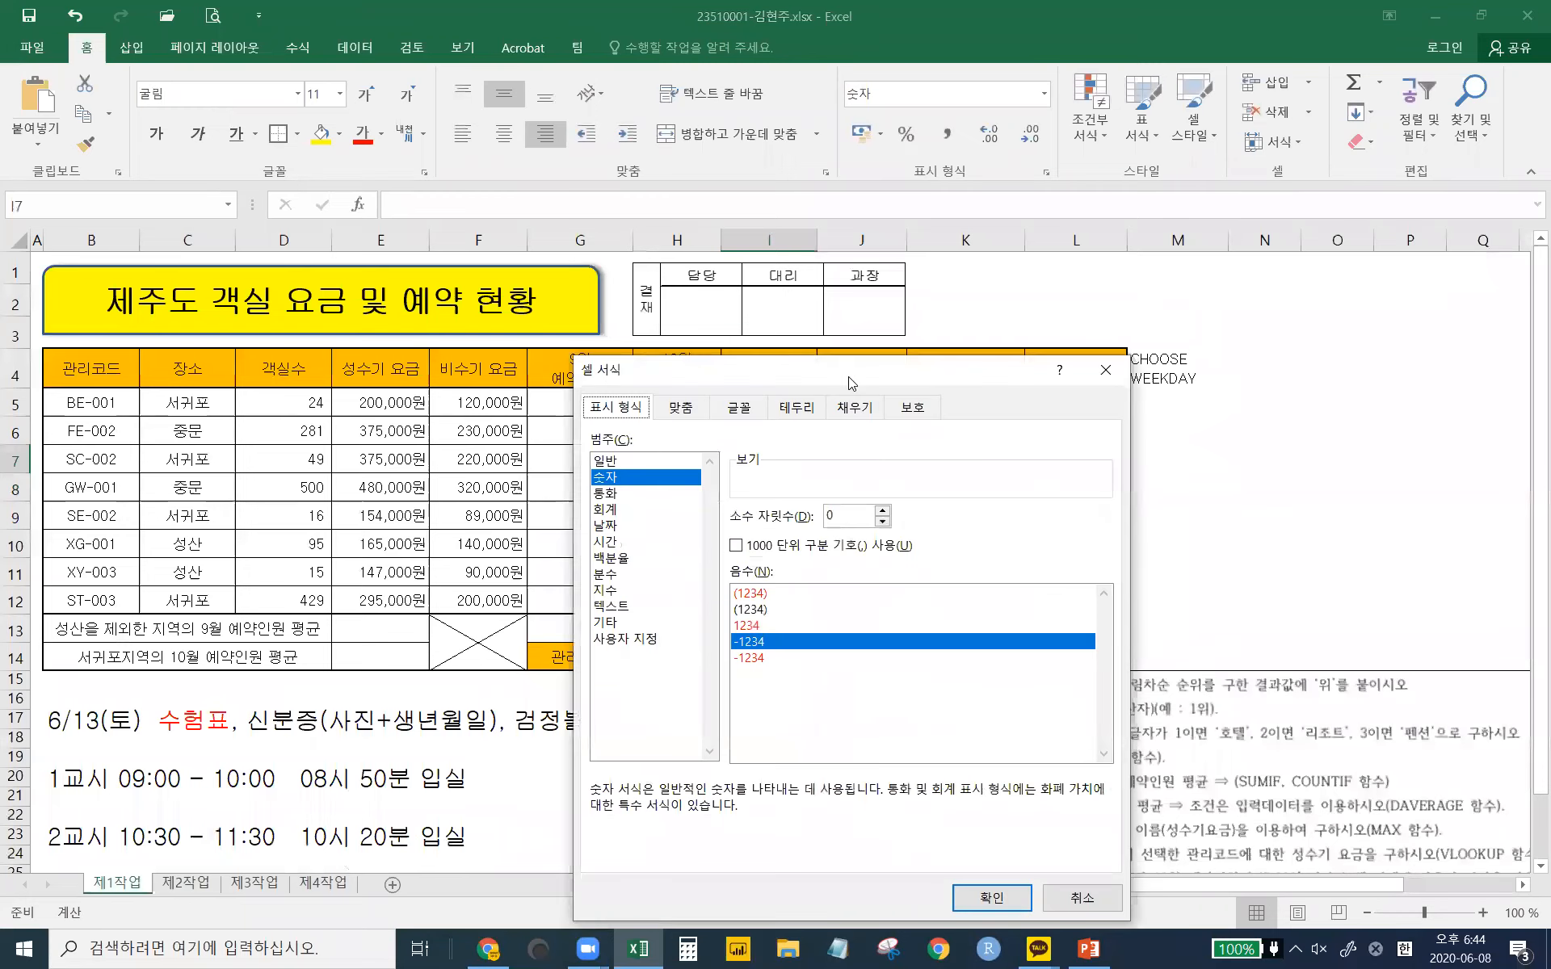
pyautogui.moveTo(848, 376); pyautogui.dragTo(756, 278)
pyautogui.click(1013, 271)
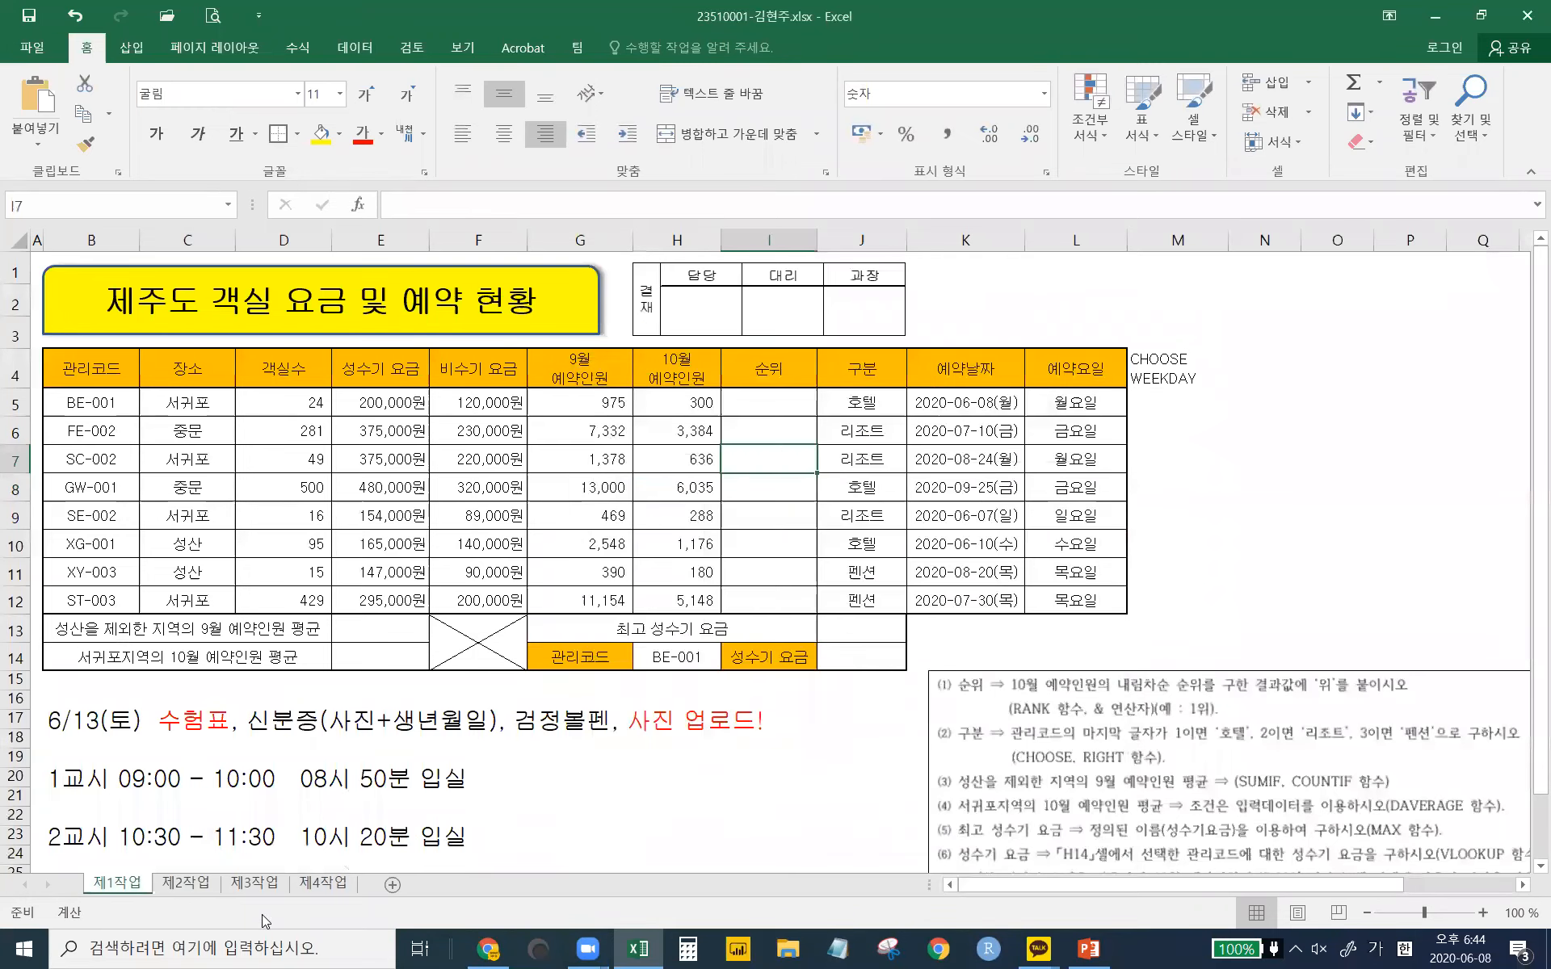
pyautogui.click(322, 883)
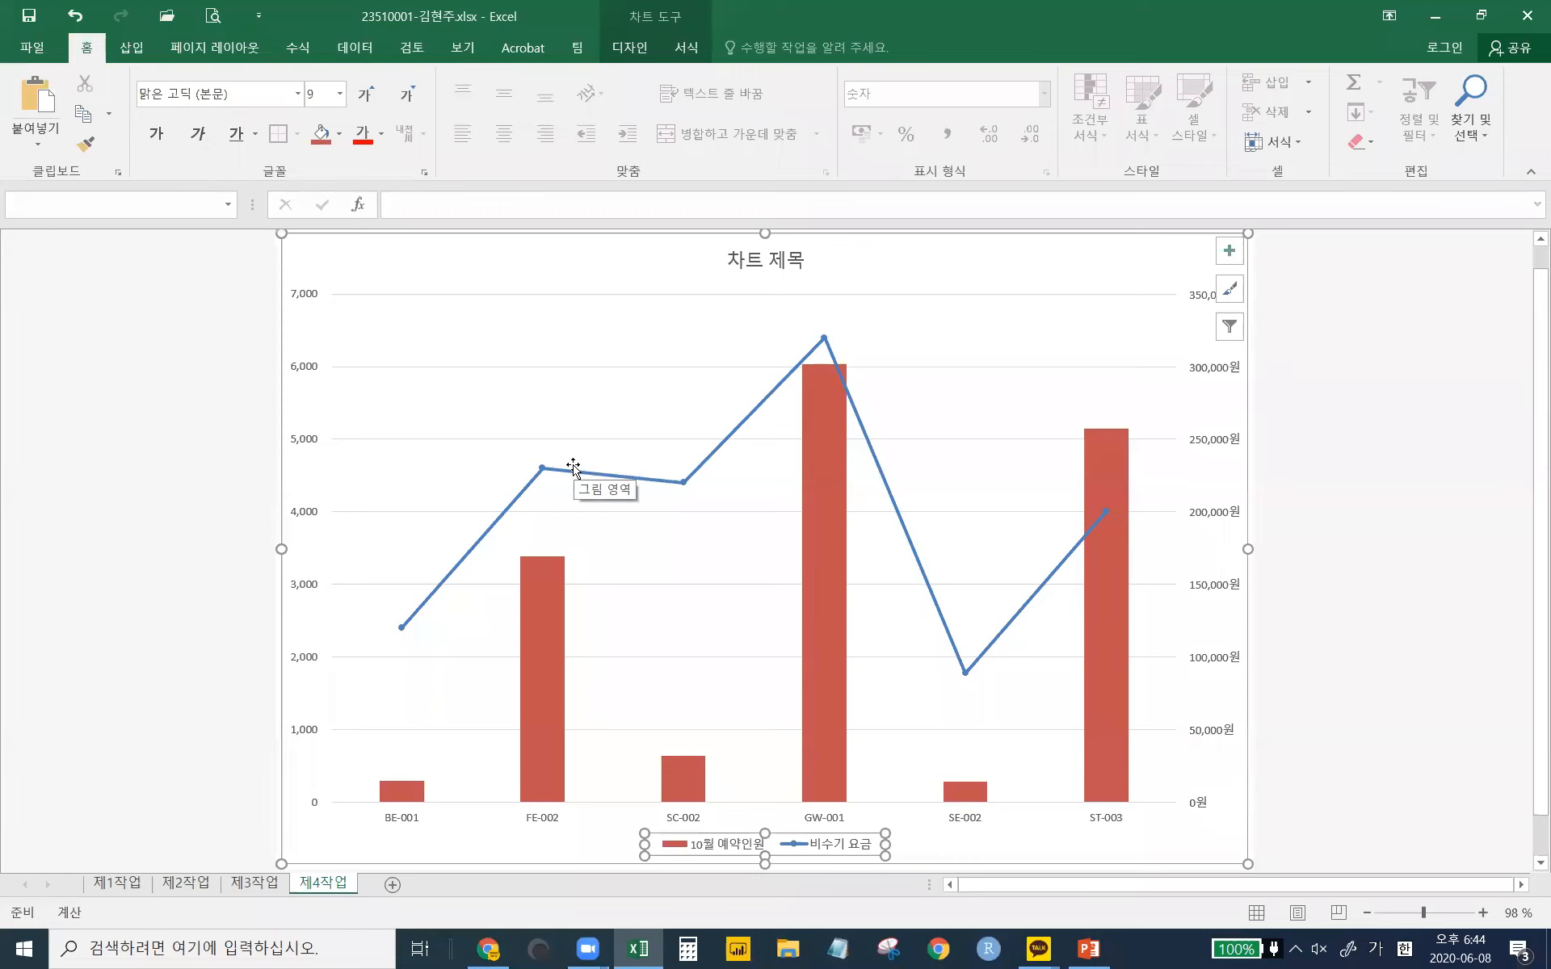
# - Open the left bookings axis number settings and try Currency format without the ₩ symbol
pyautogui.click(301, 447)
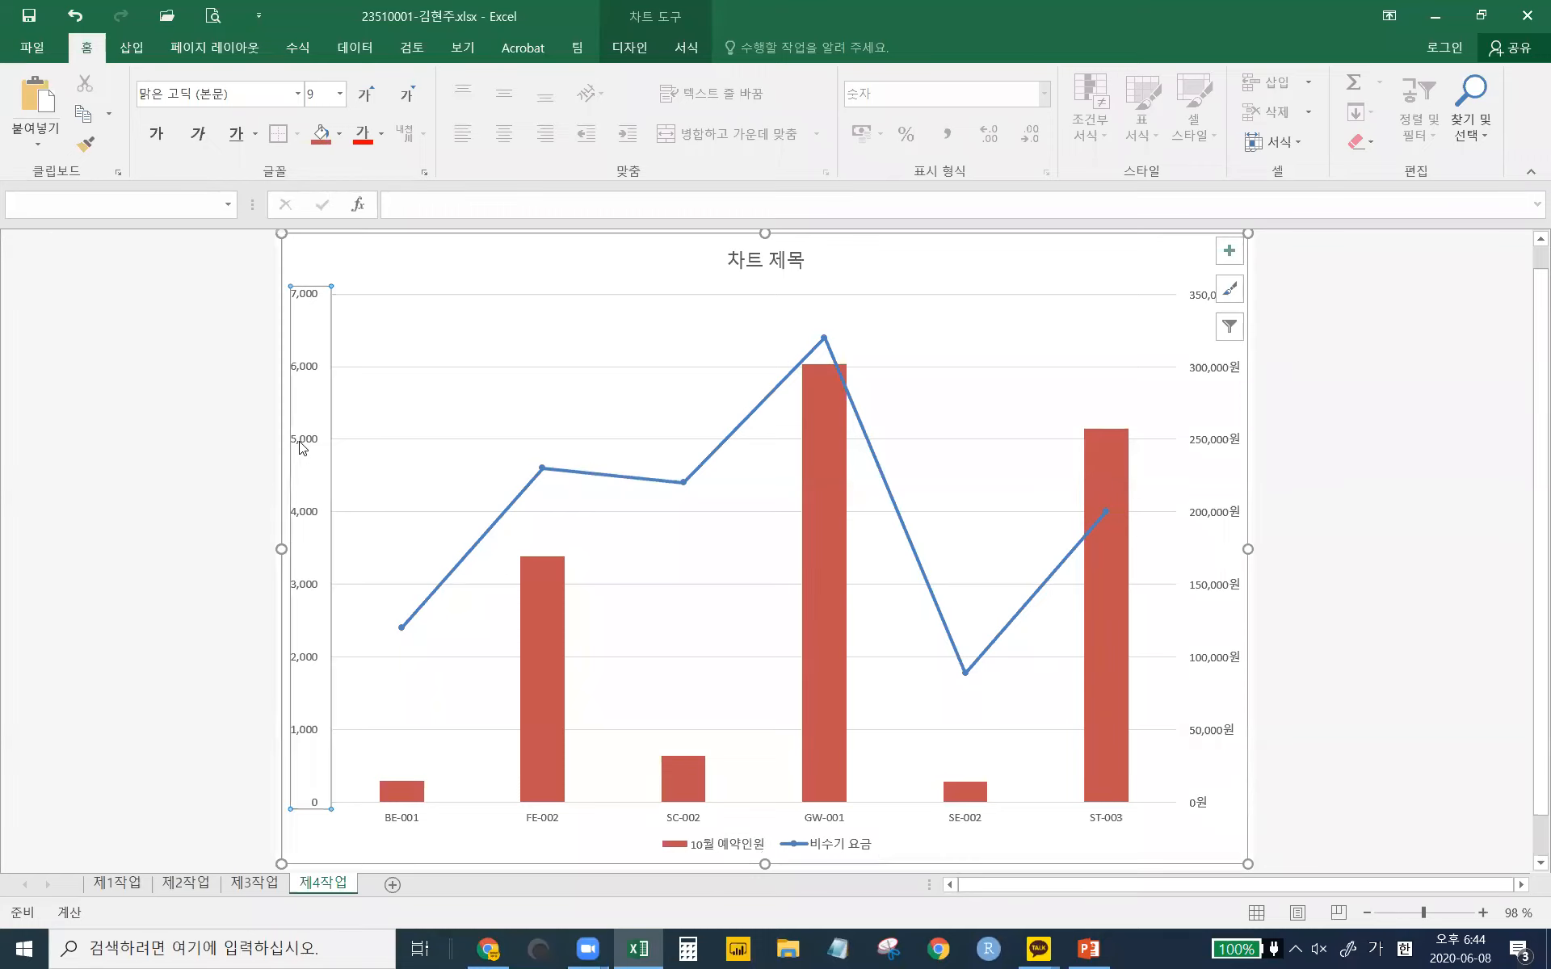
pyautogui.doubleClick(301, 448)
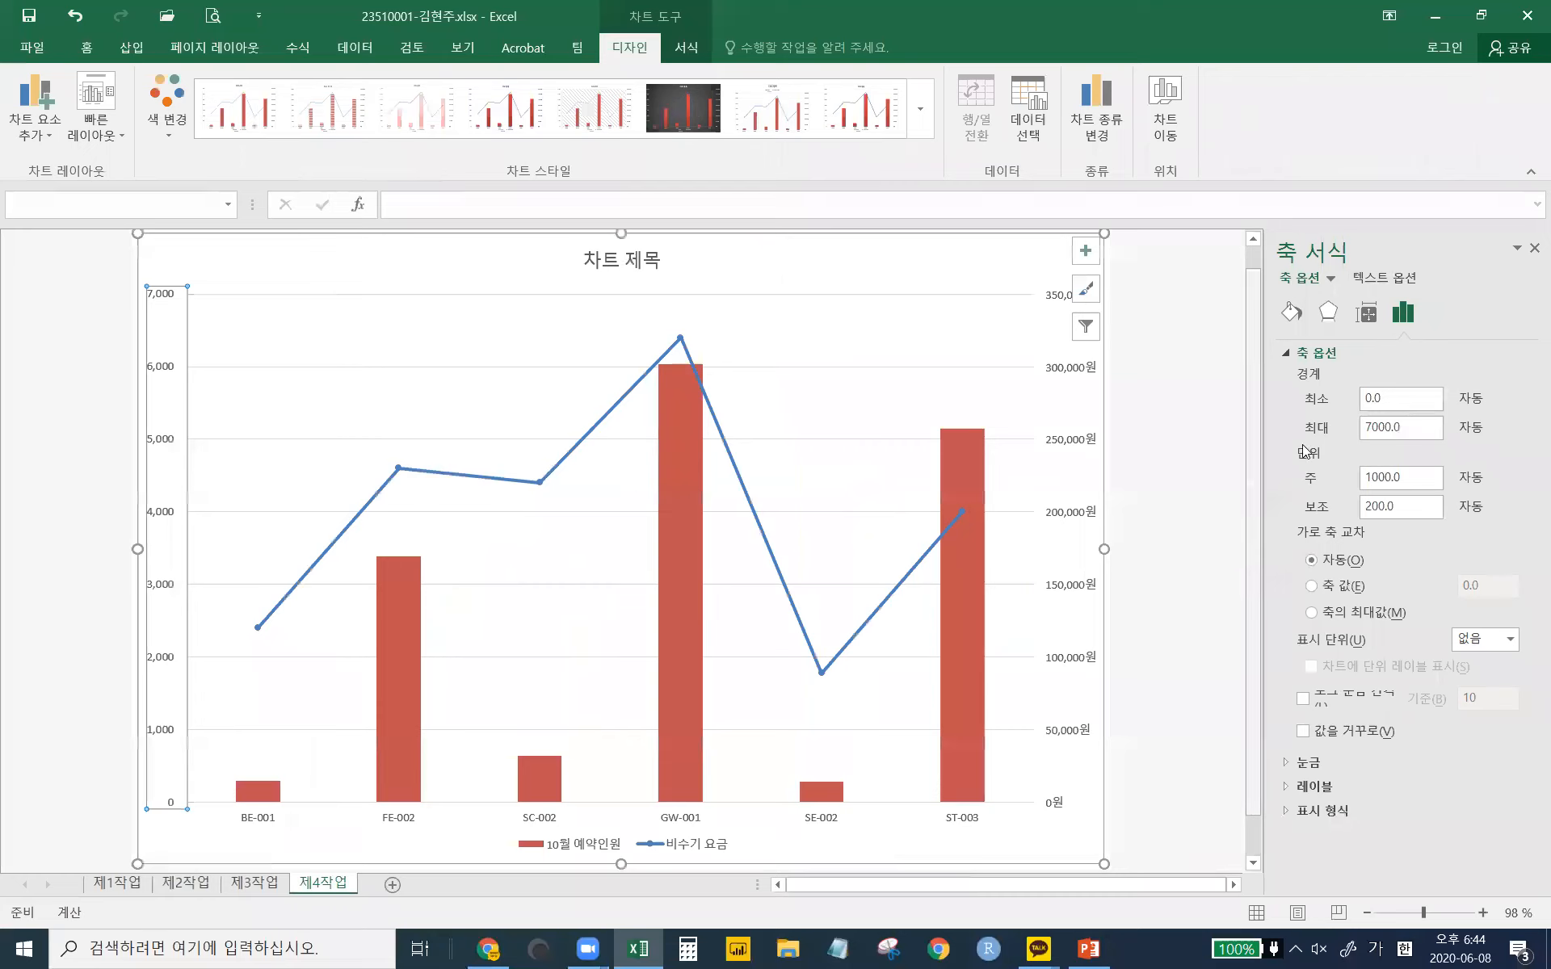
pyautogui.click(1322, 356)
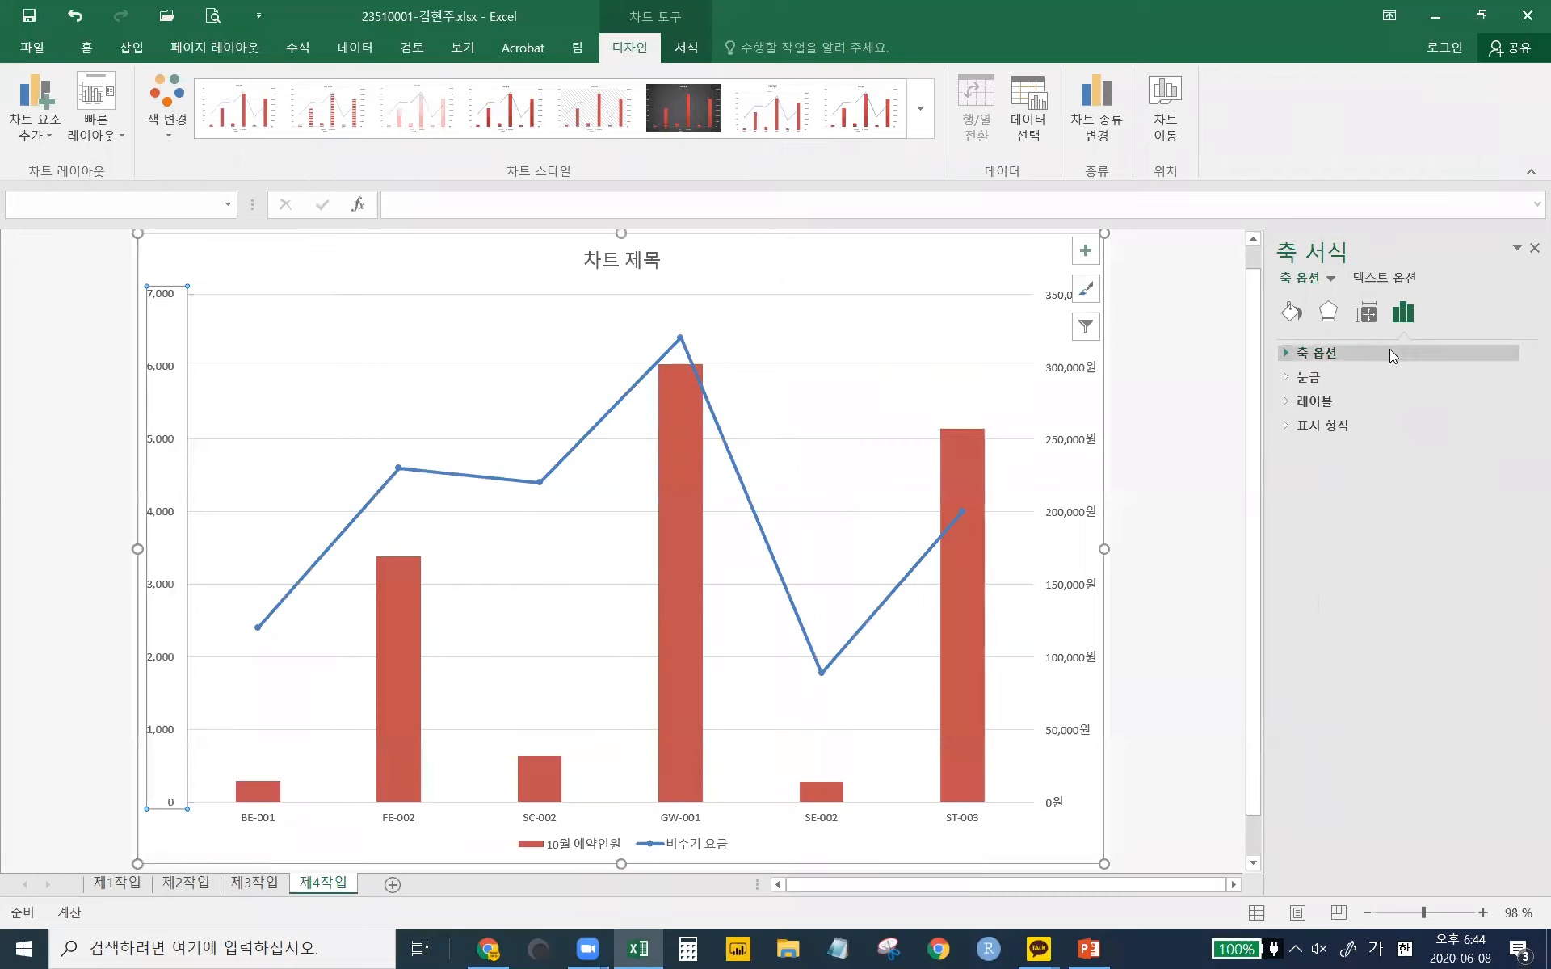
pyautogui.click(1285, 428)
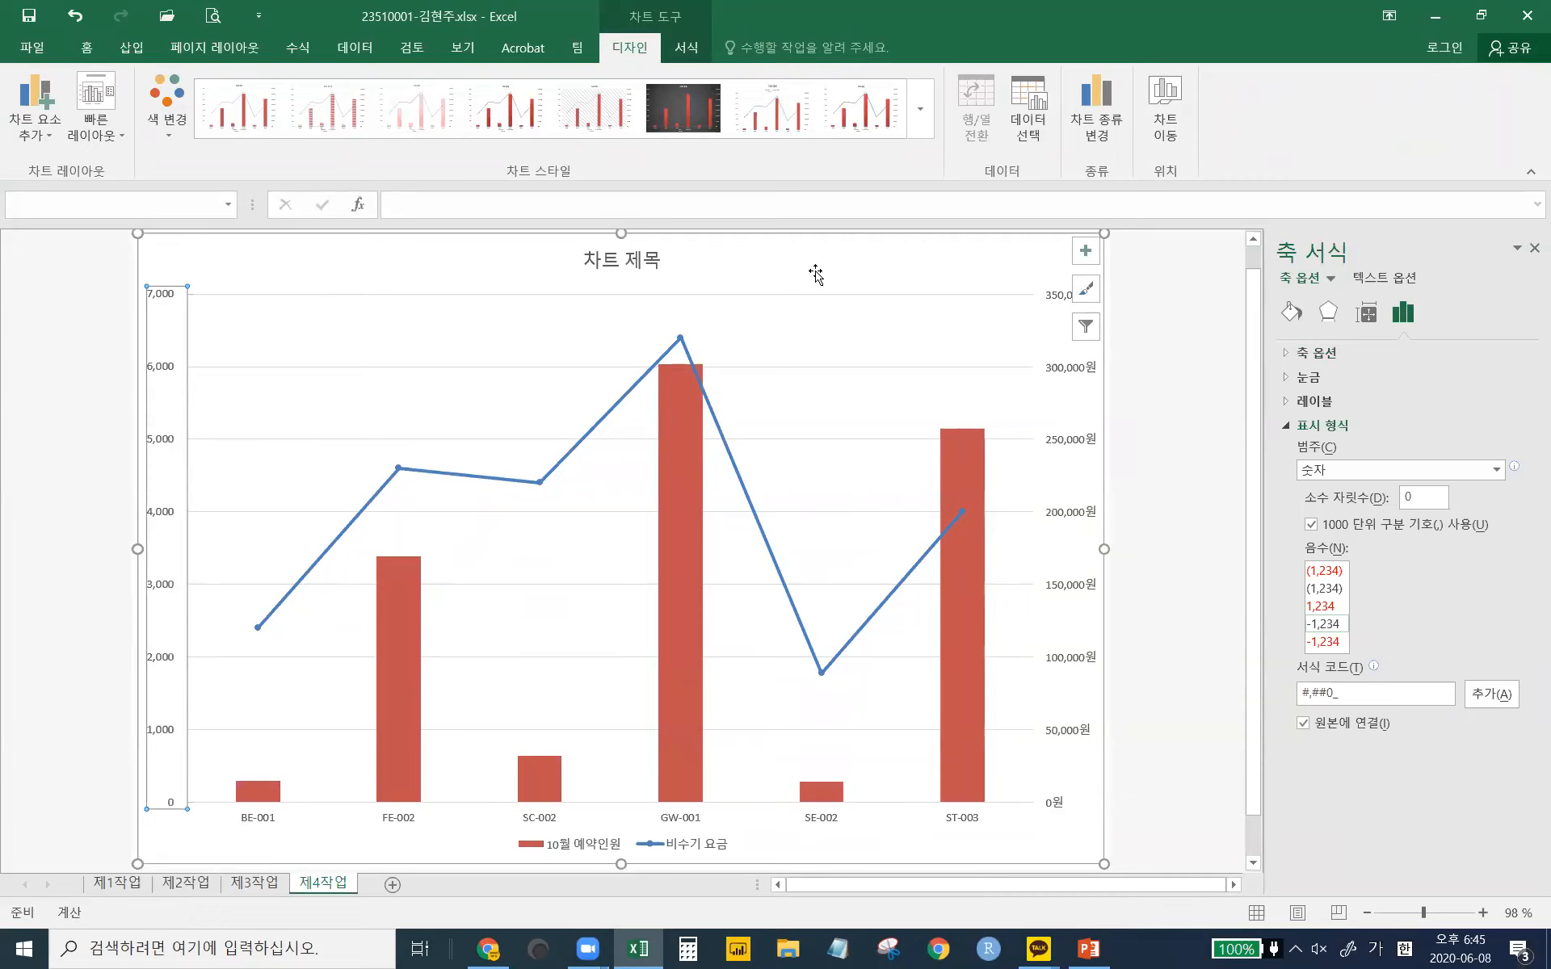
pyautogui.click(1352, 473)
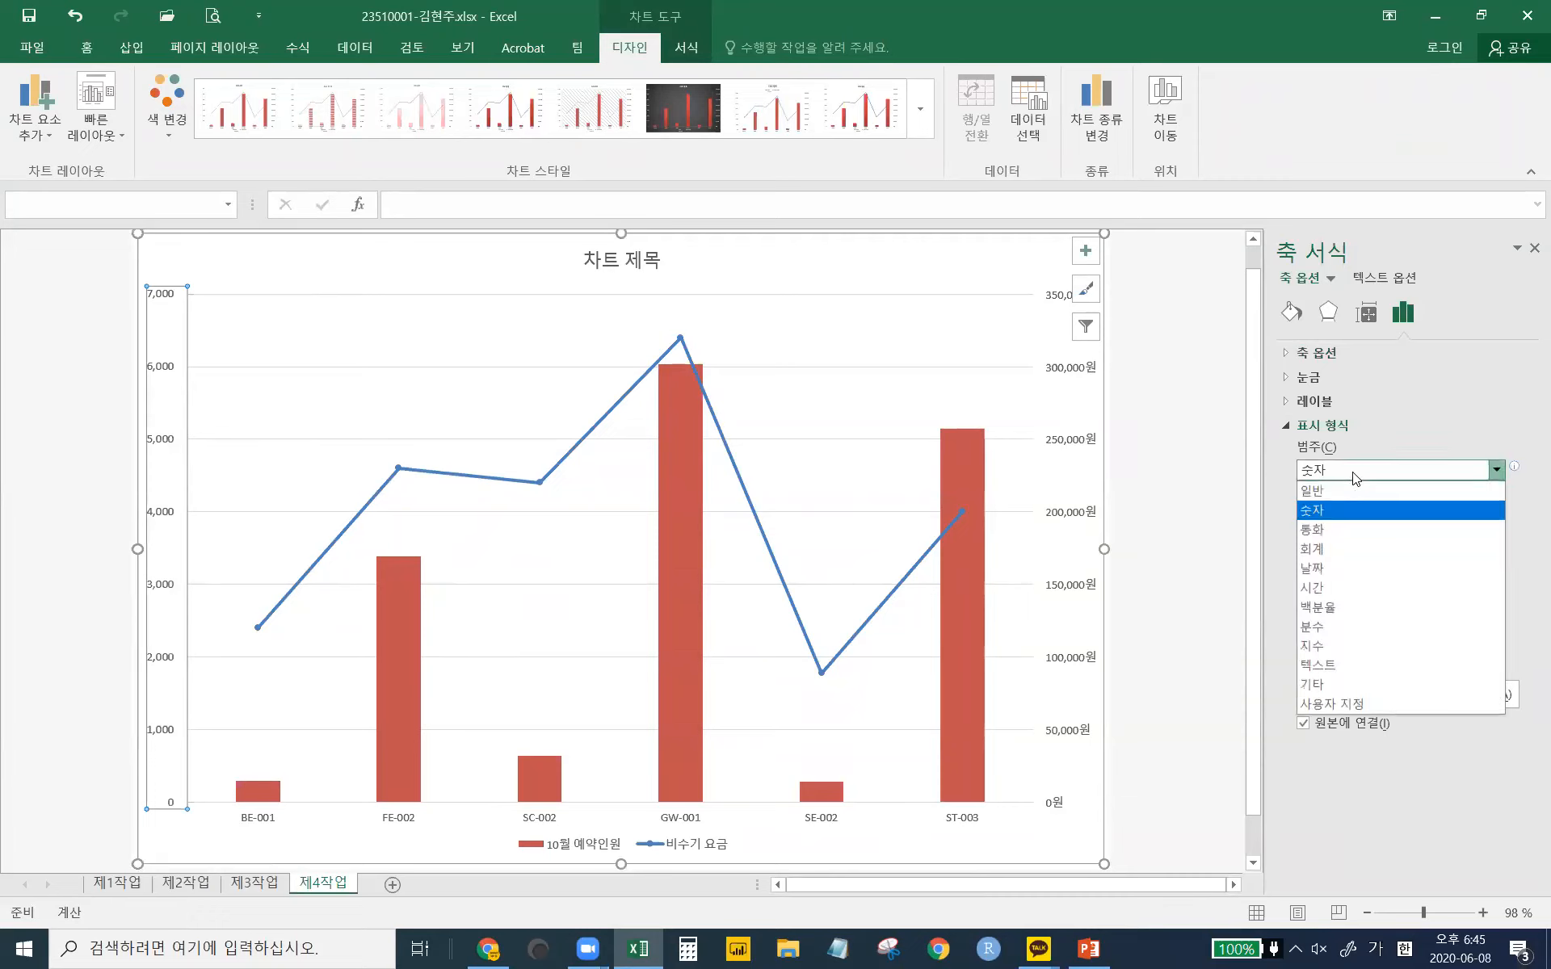
pyautogui.click(1313, 529)
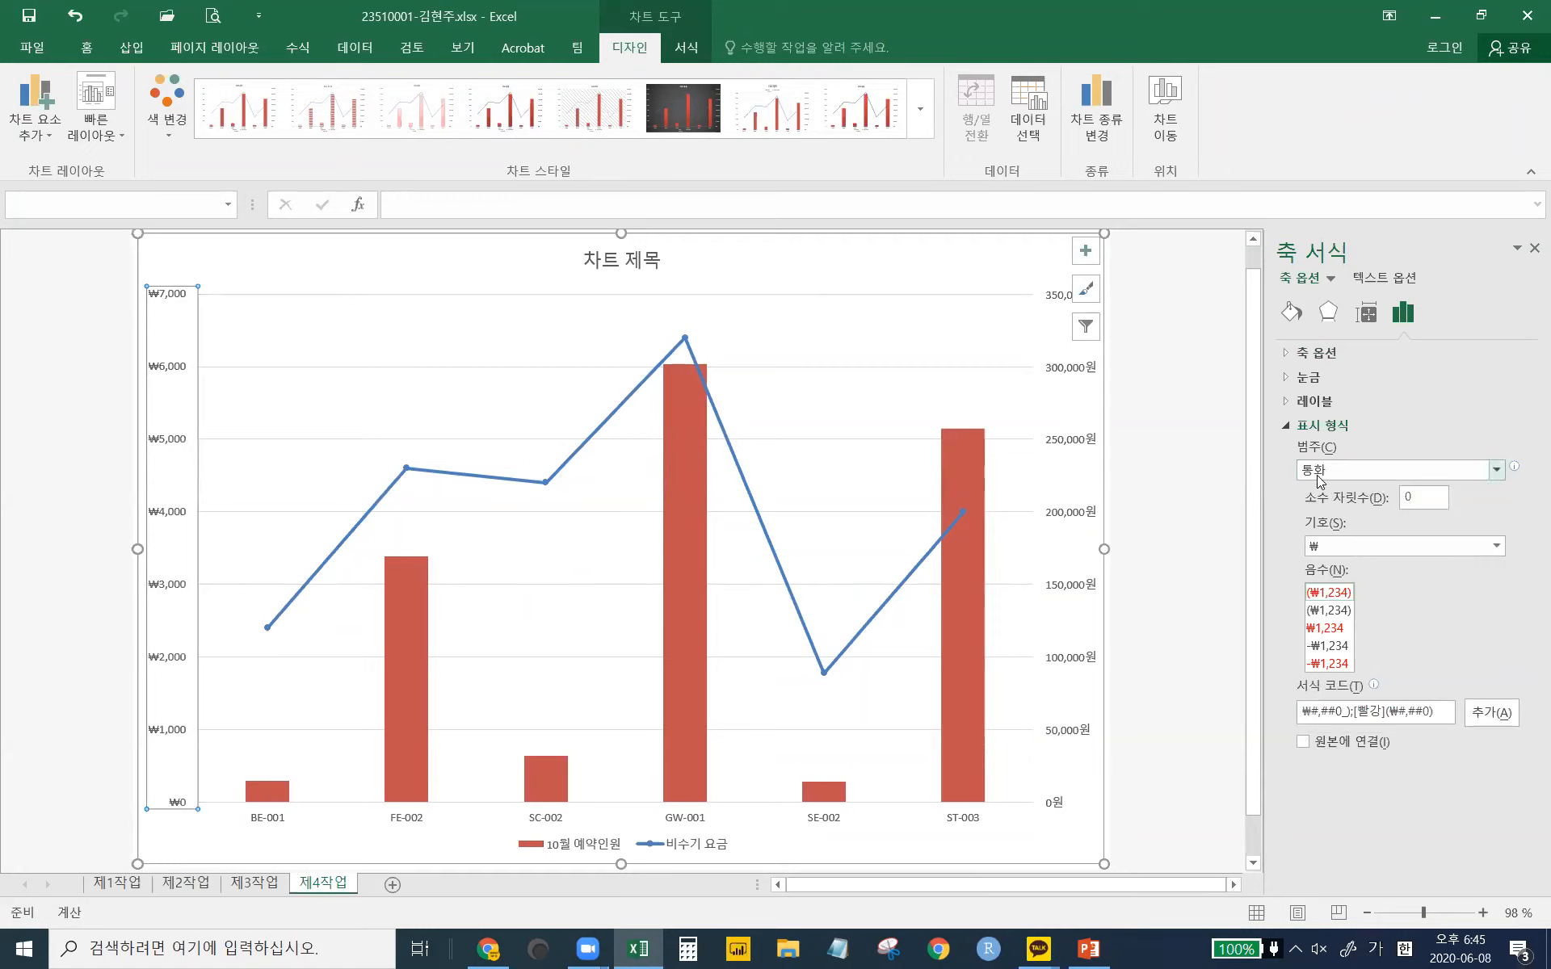
pyautogui.click(1336, 549)
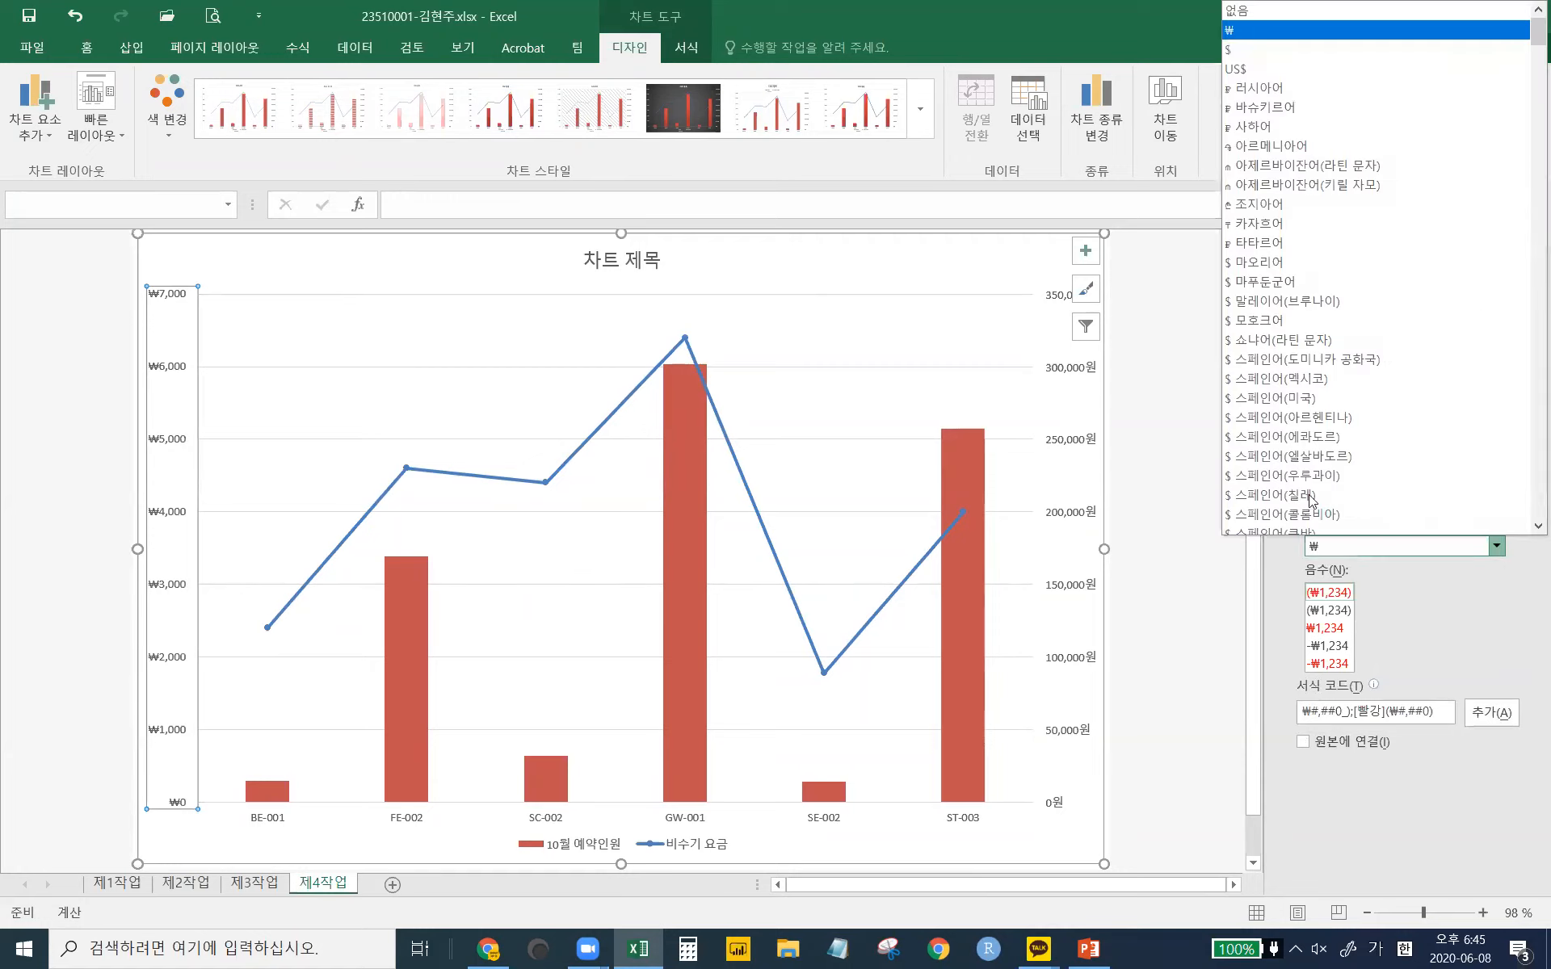
pyautogui.click(1294, 11)
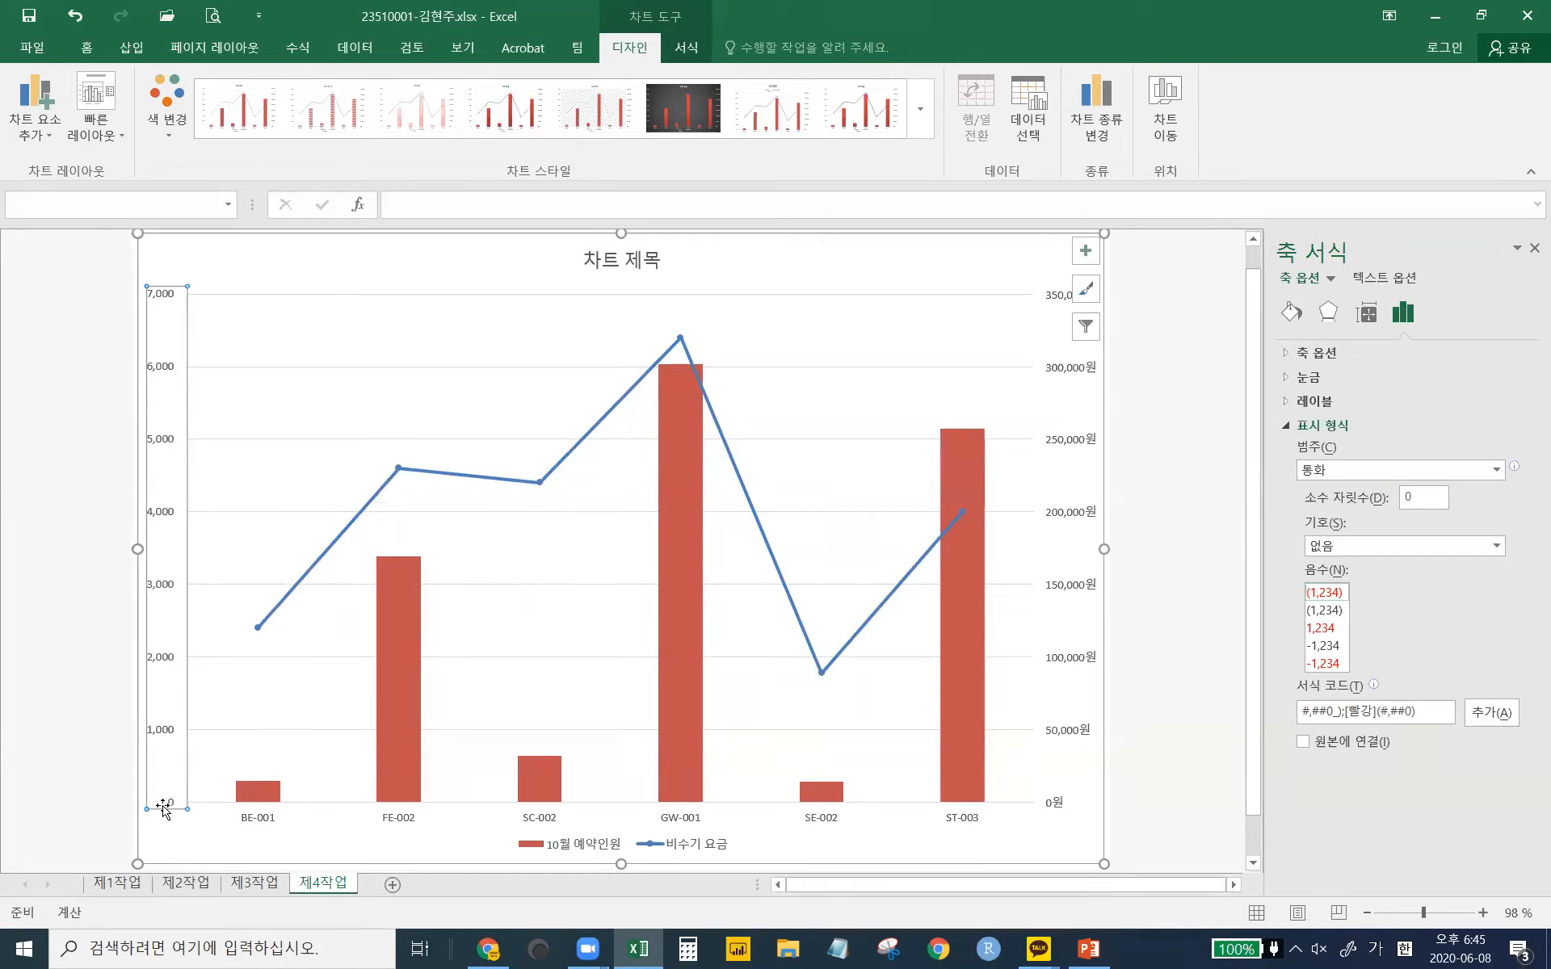
# - Switch the left axis to Accounting format with the symbol set to None
pyautogui.click(1439, 468)
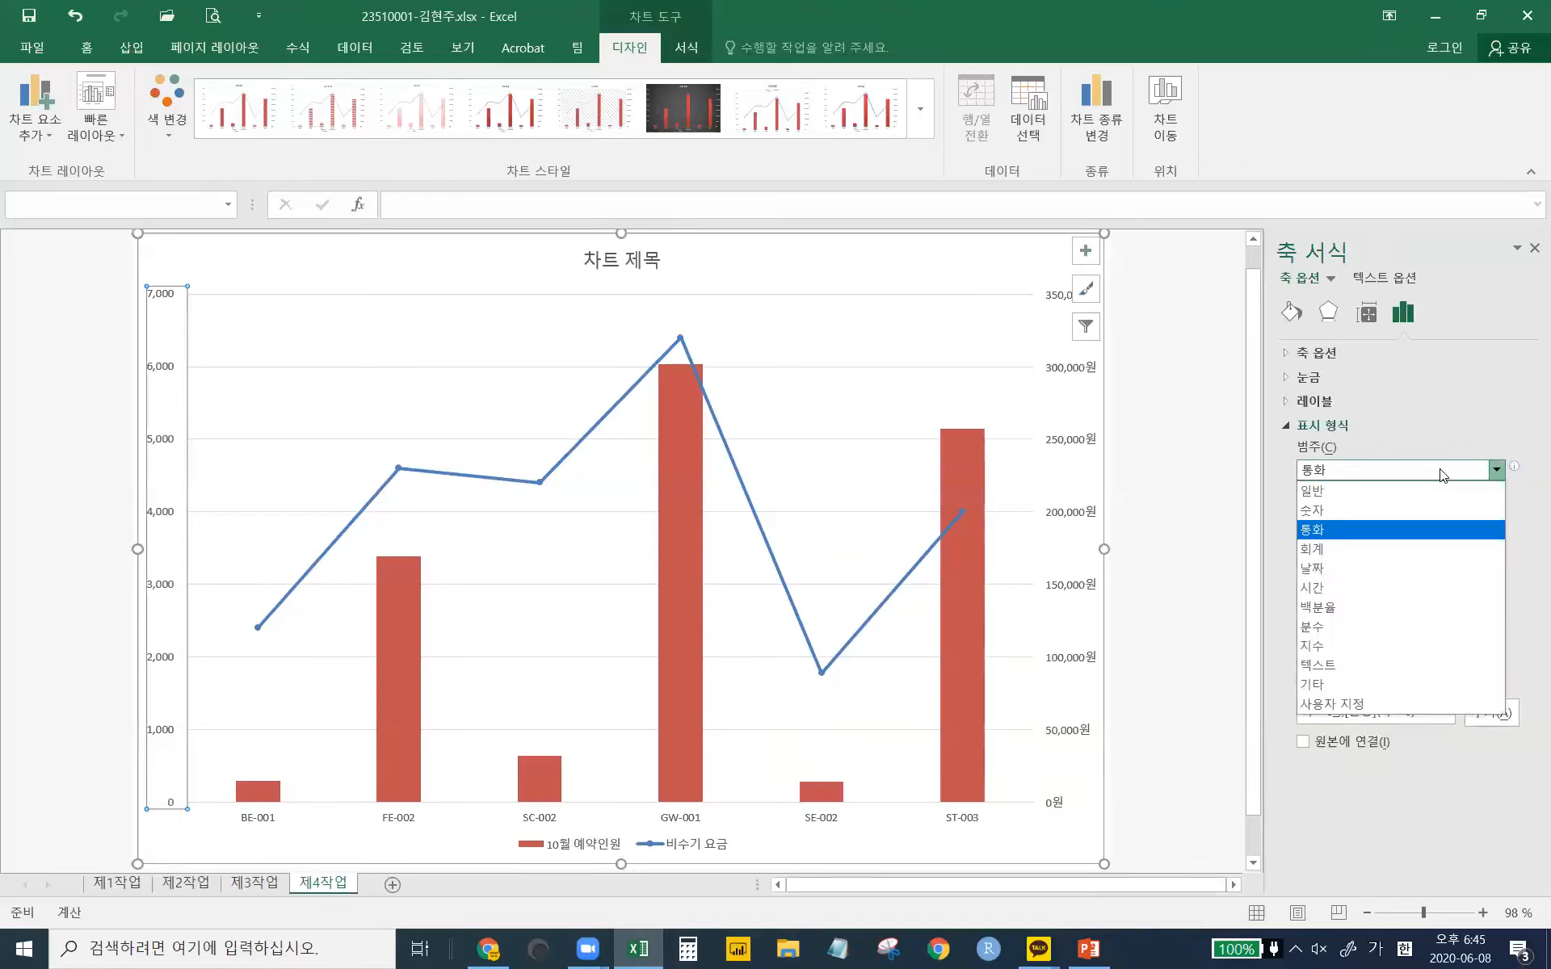
pyautogui.click(1350, 551)
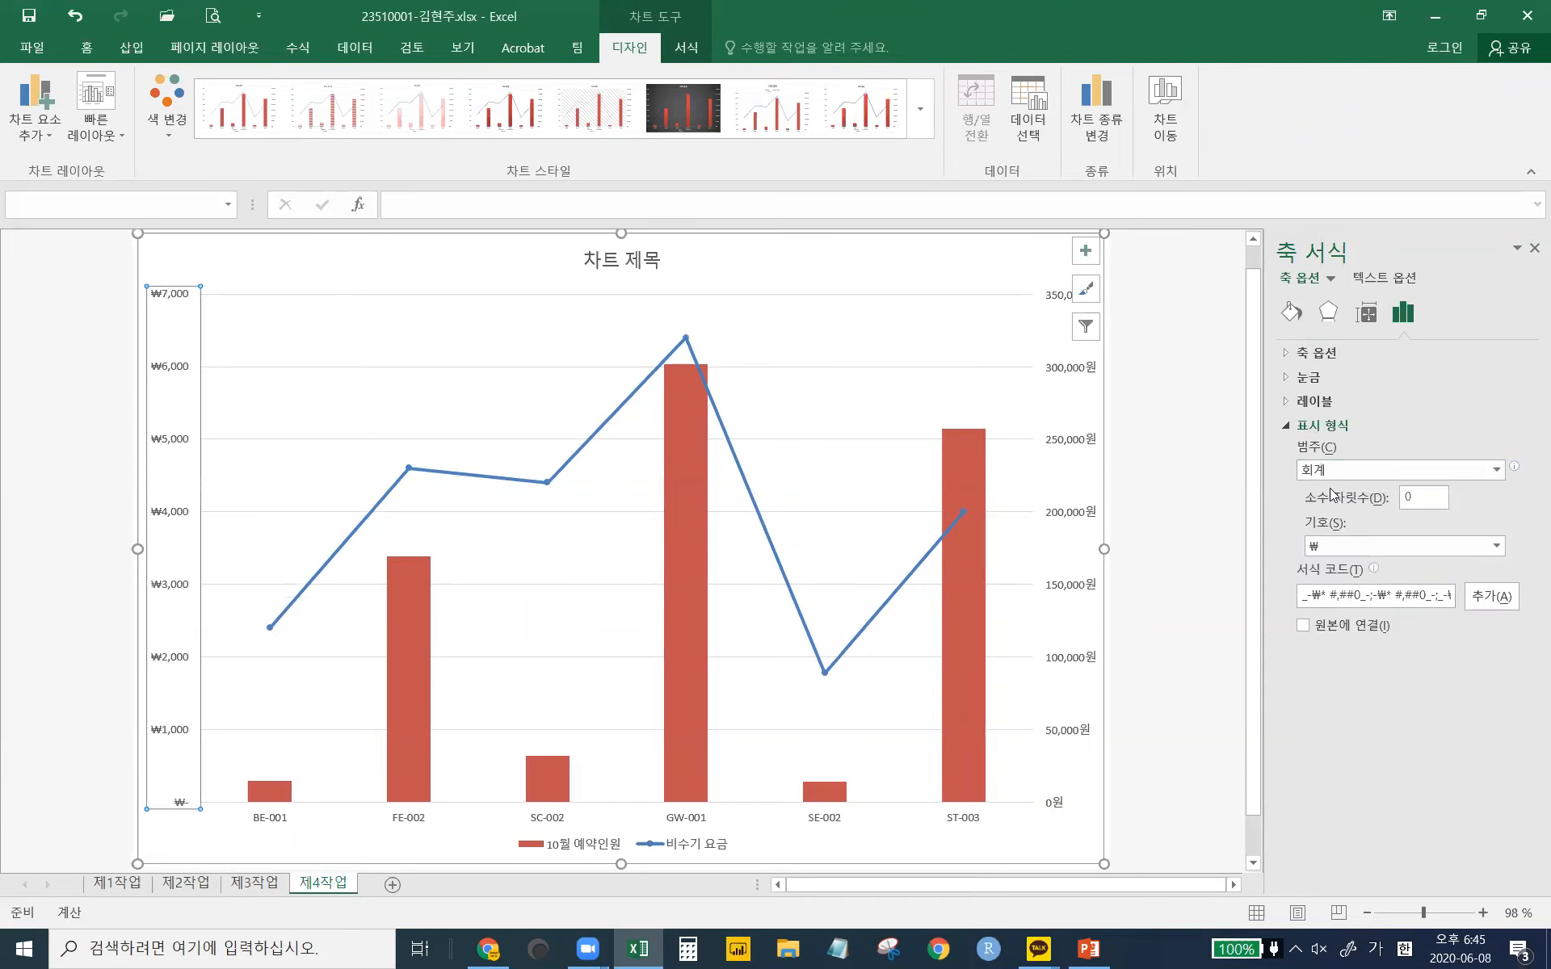
pyautogui.click(1352, 547)
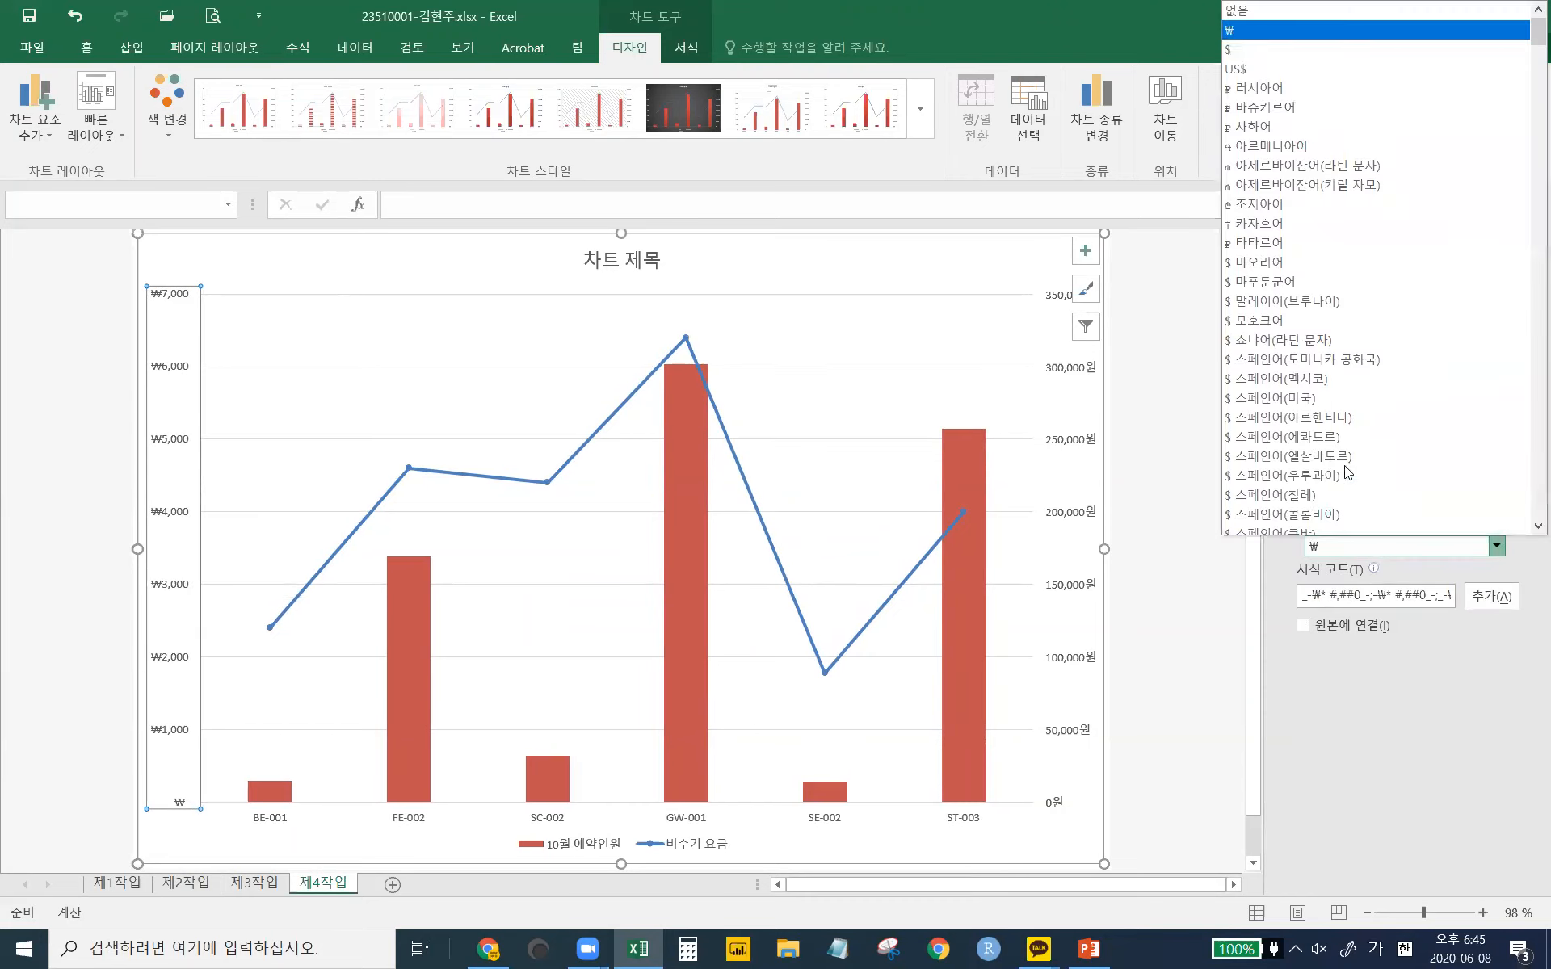
pyautogui.click(1265, 25)
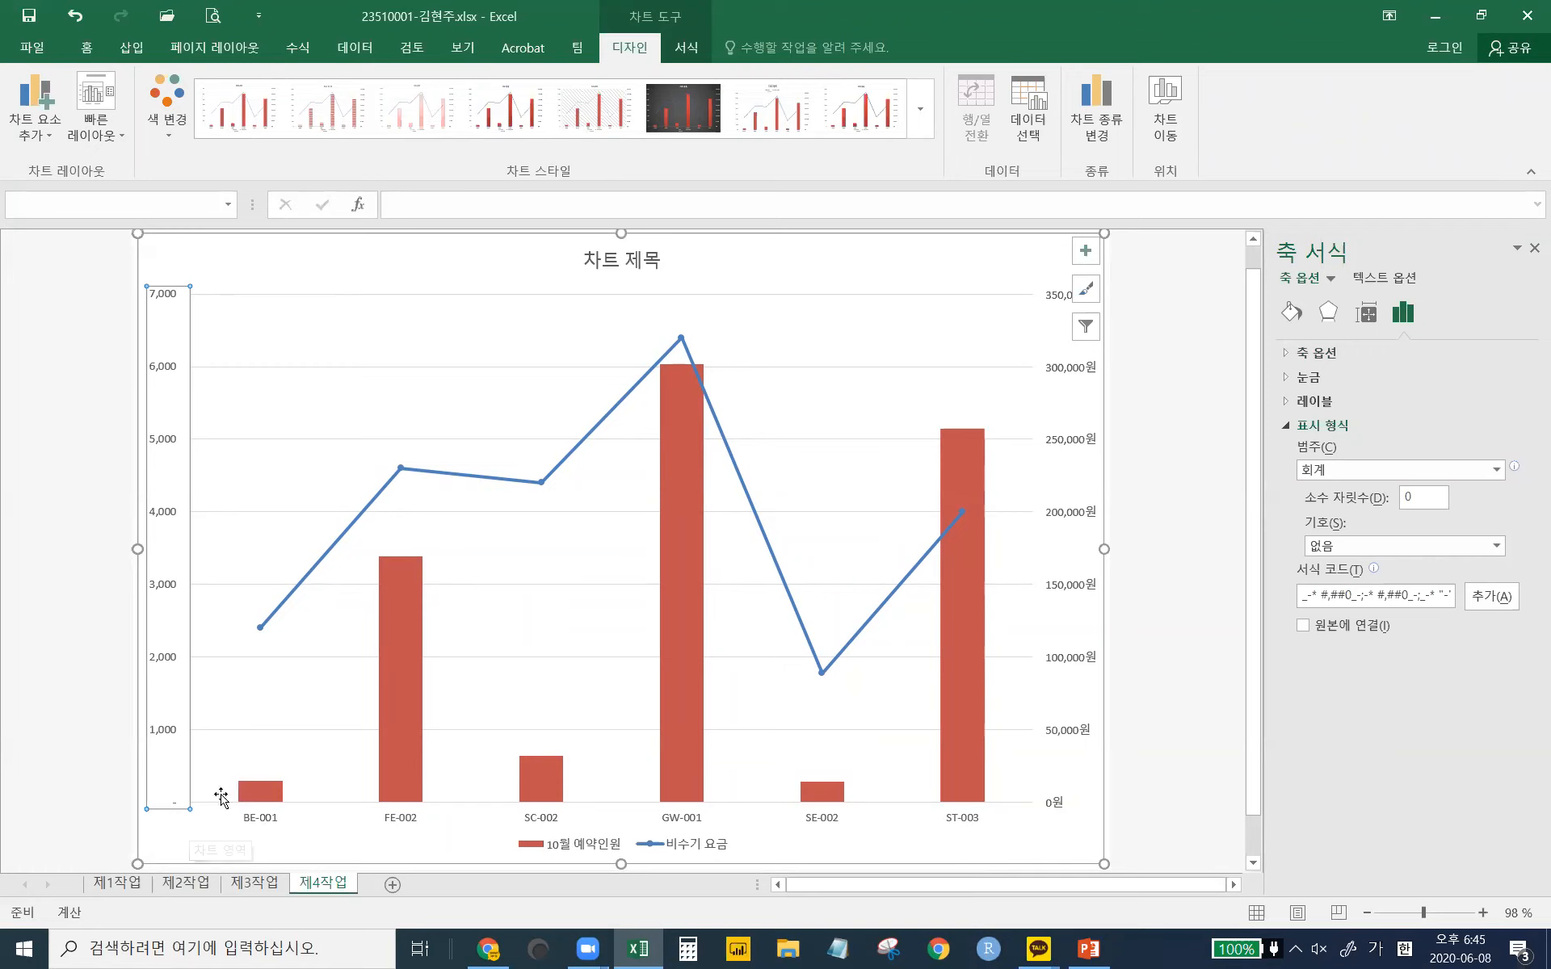
pyautogui.click(161, 836)
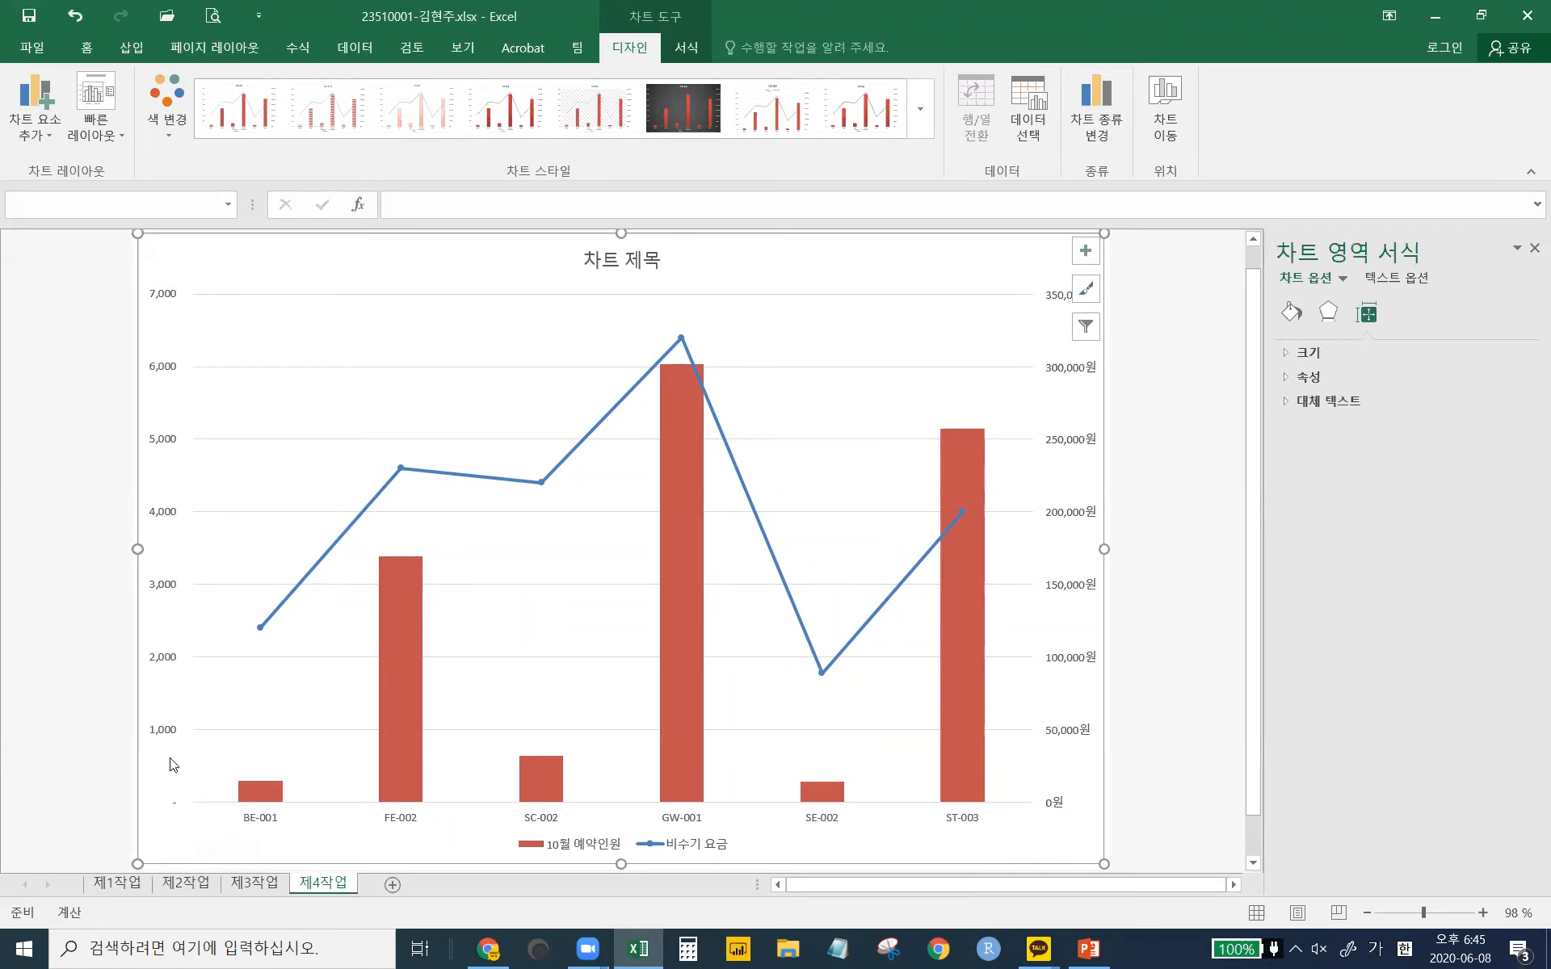
# - Select the right 비수기 요금 axis and expand its Number format settings
pyautogui.click(159, 736)
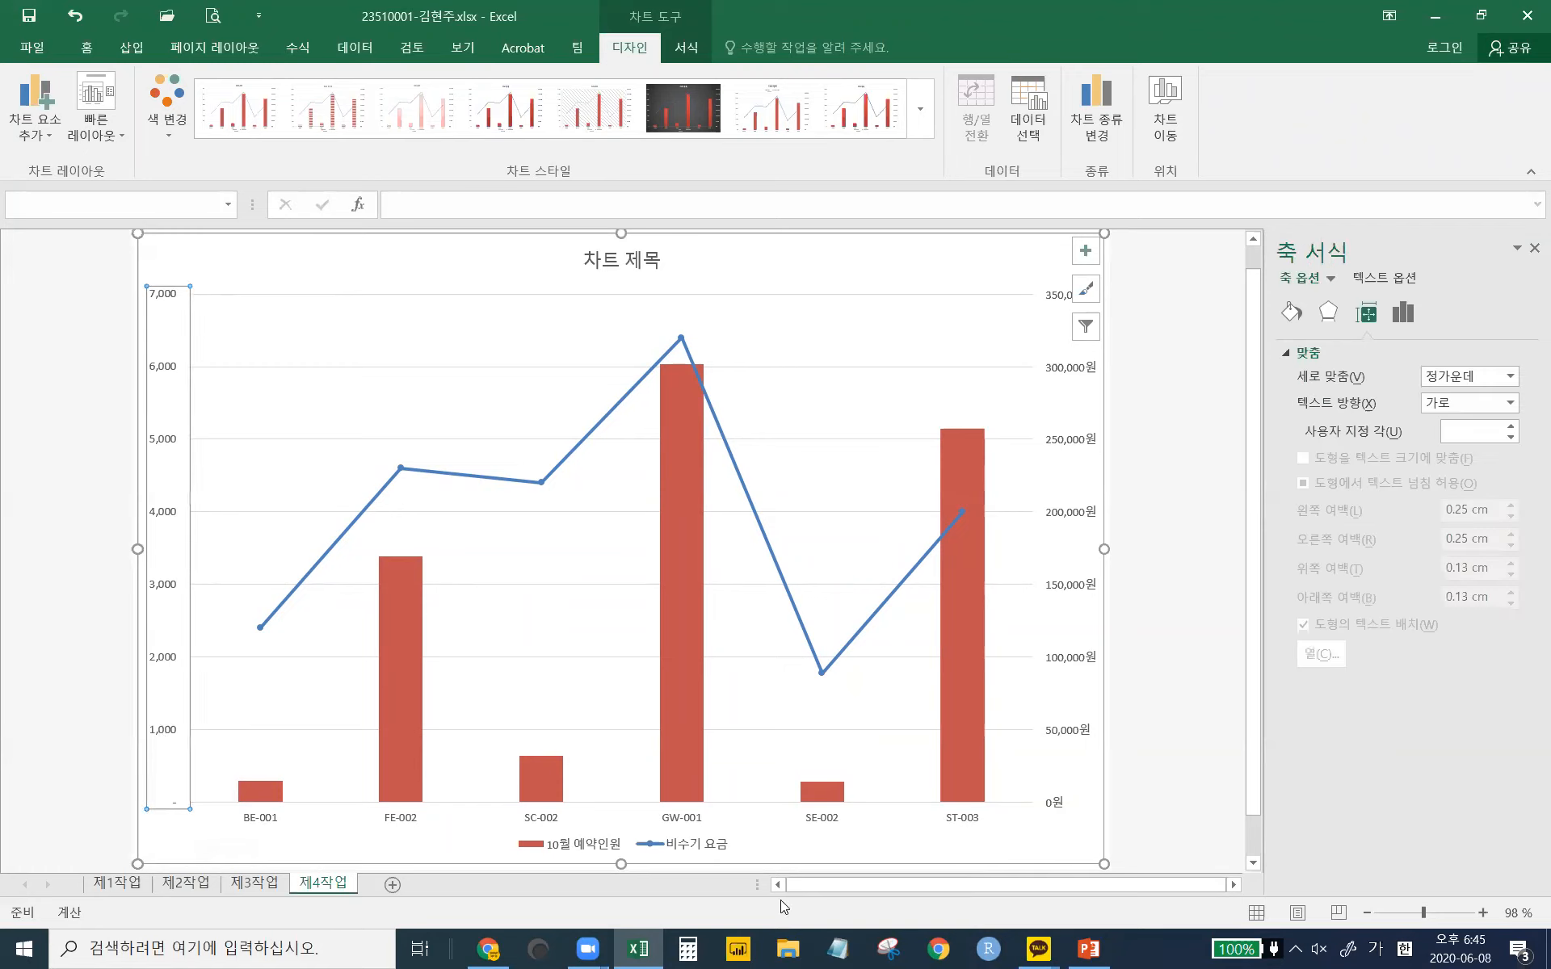
pyautogui.click(1070, 519)
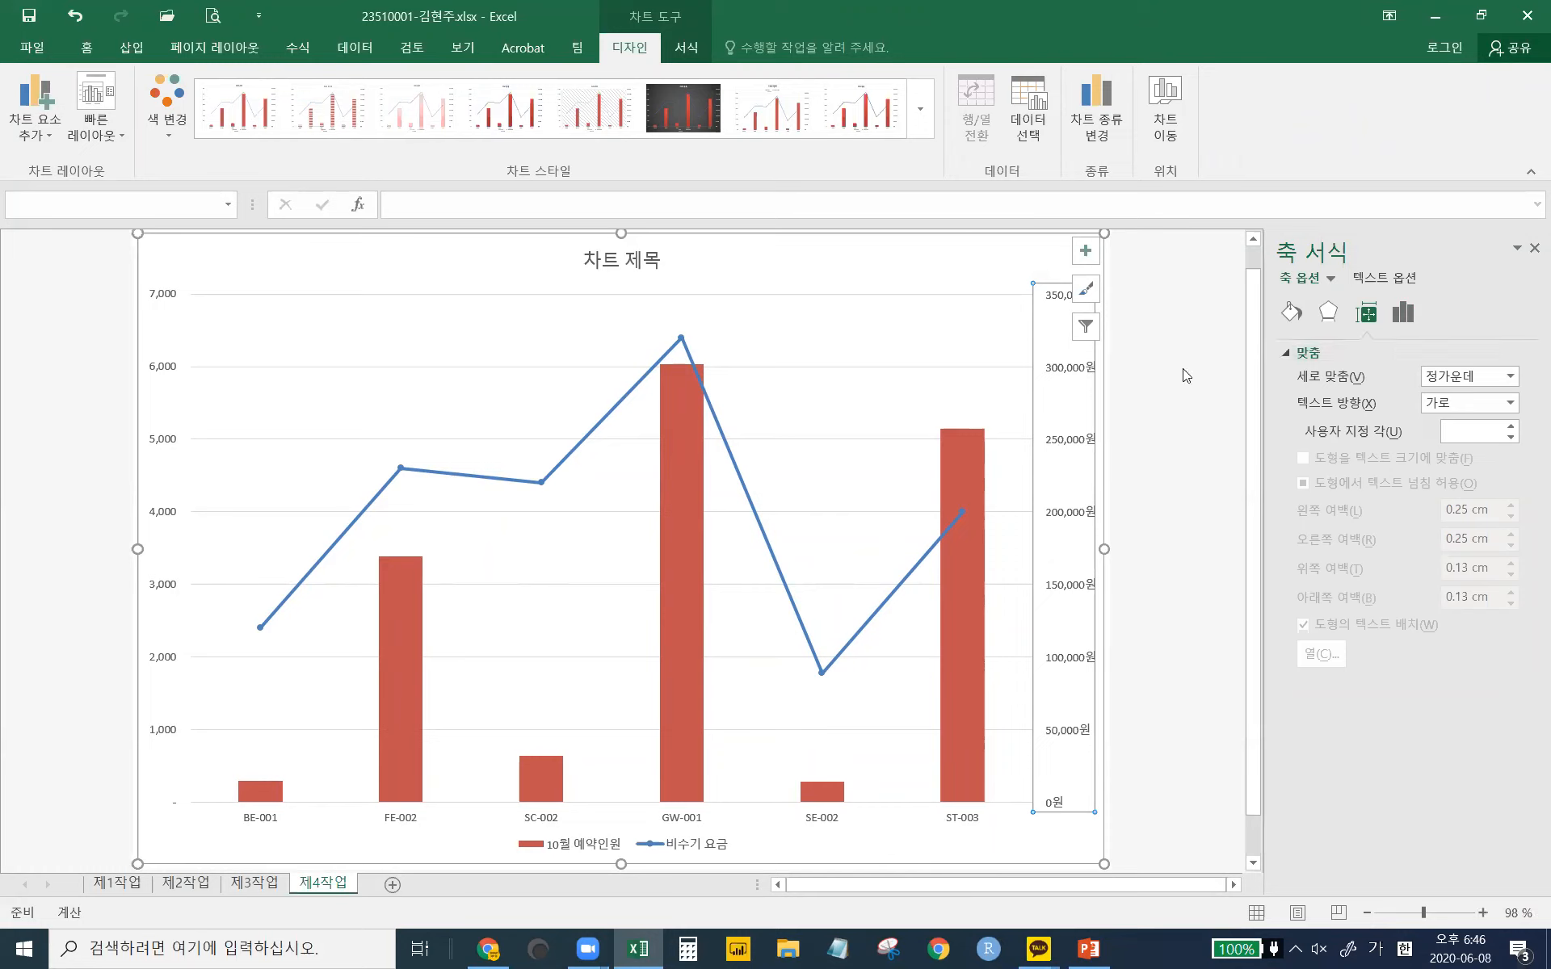
pyautogui.click(1298, 315)
pyautogui.click(1328, 313)
pyautogui.click(1366, 314)
pyautogui.click(1377, 280)
pyautogui.click(1292, 283)
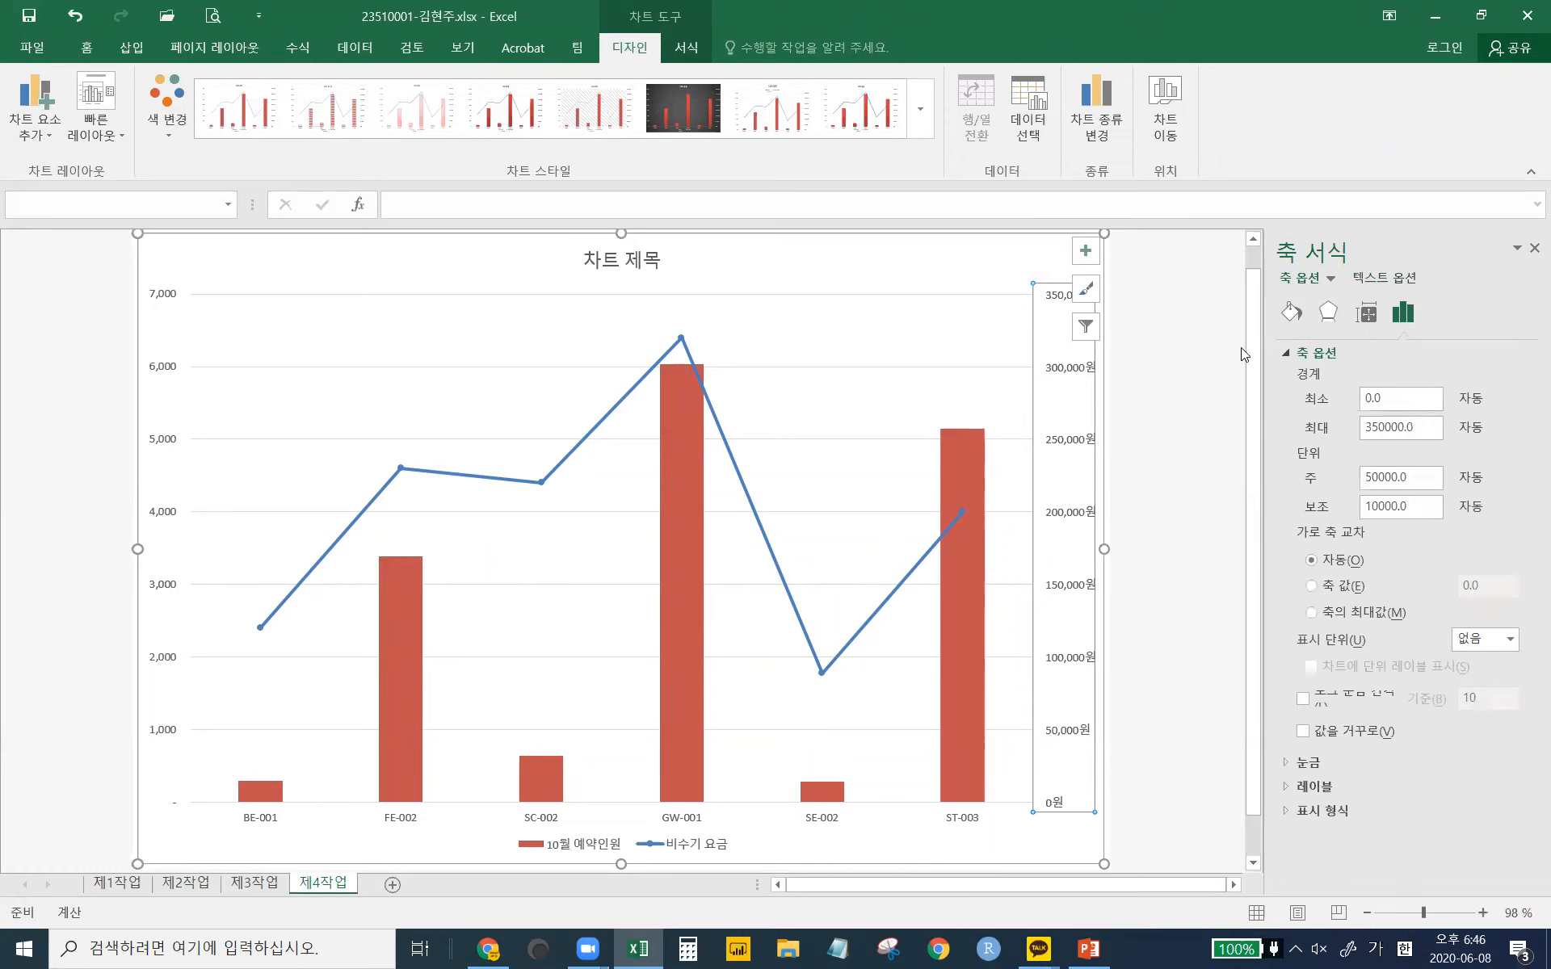
pyautogui.click(1289, 352)
pyautogui.click(1325, 426)
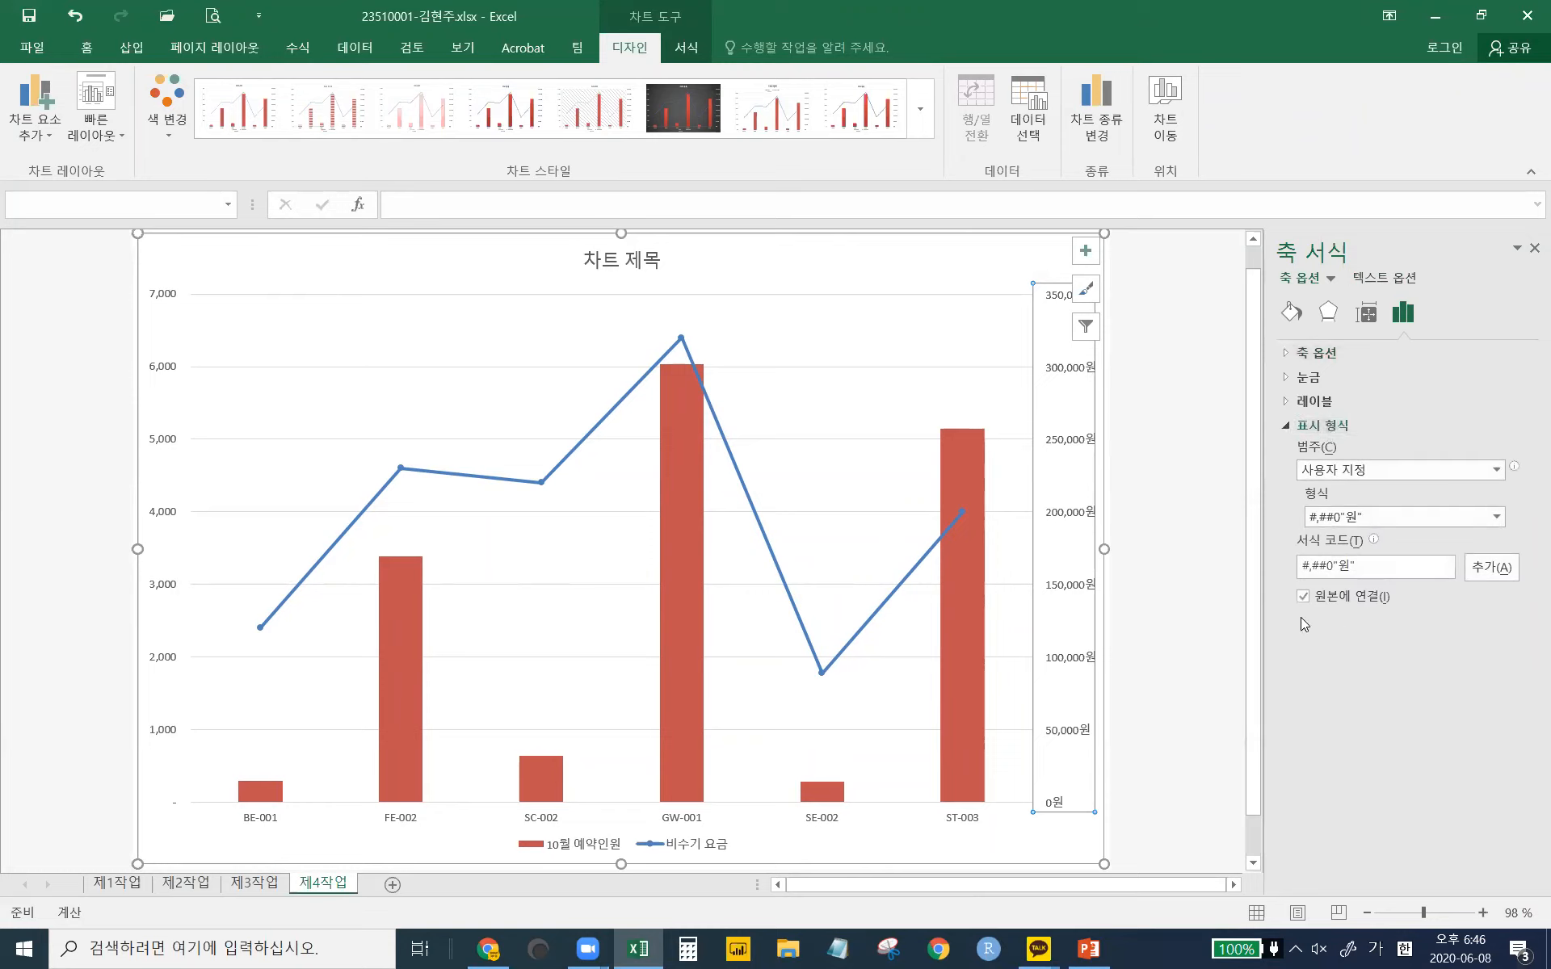
# - Apply a trial format code ???,???"원" to the rate axis
pyautogui.click(1337, 520)
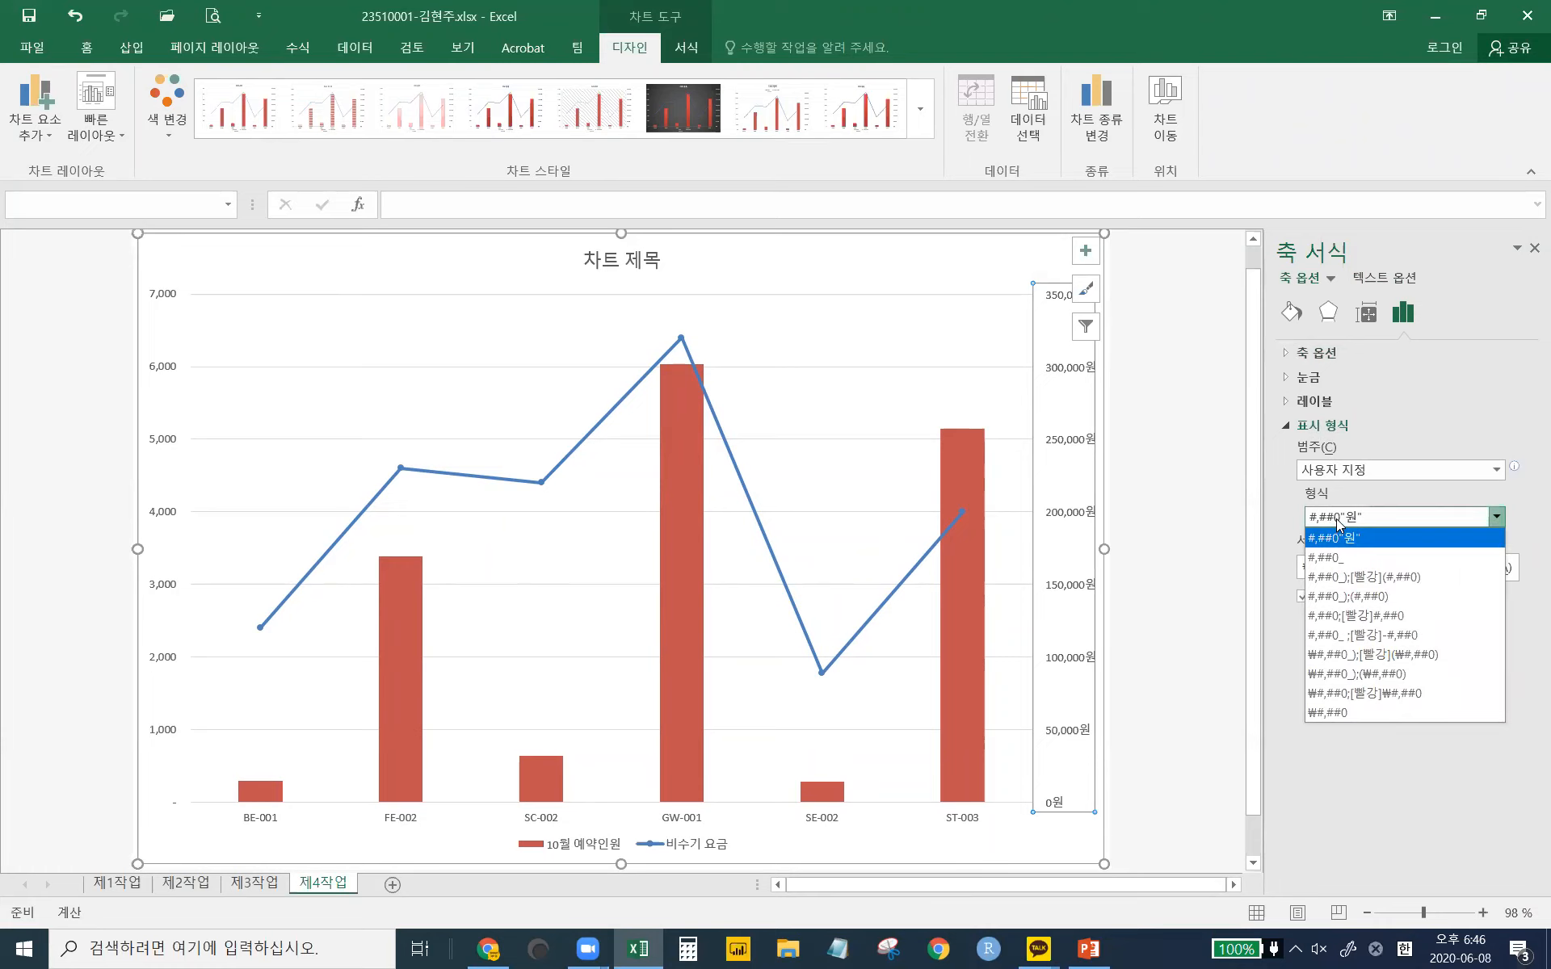
pyautogui.click(1342, 522)
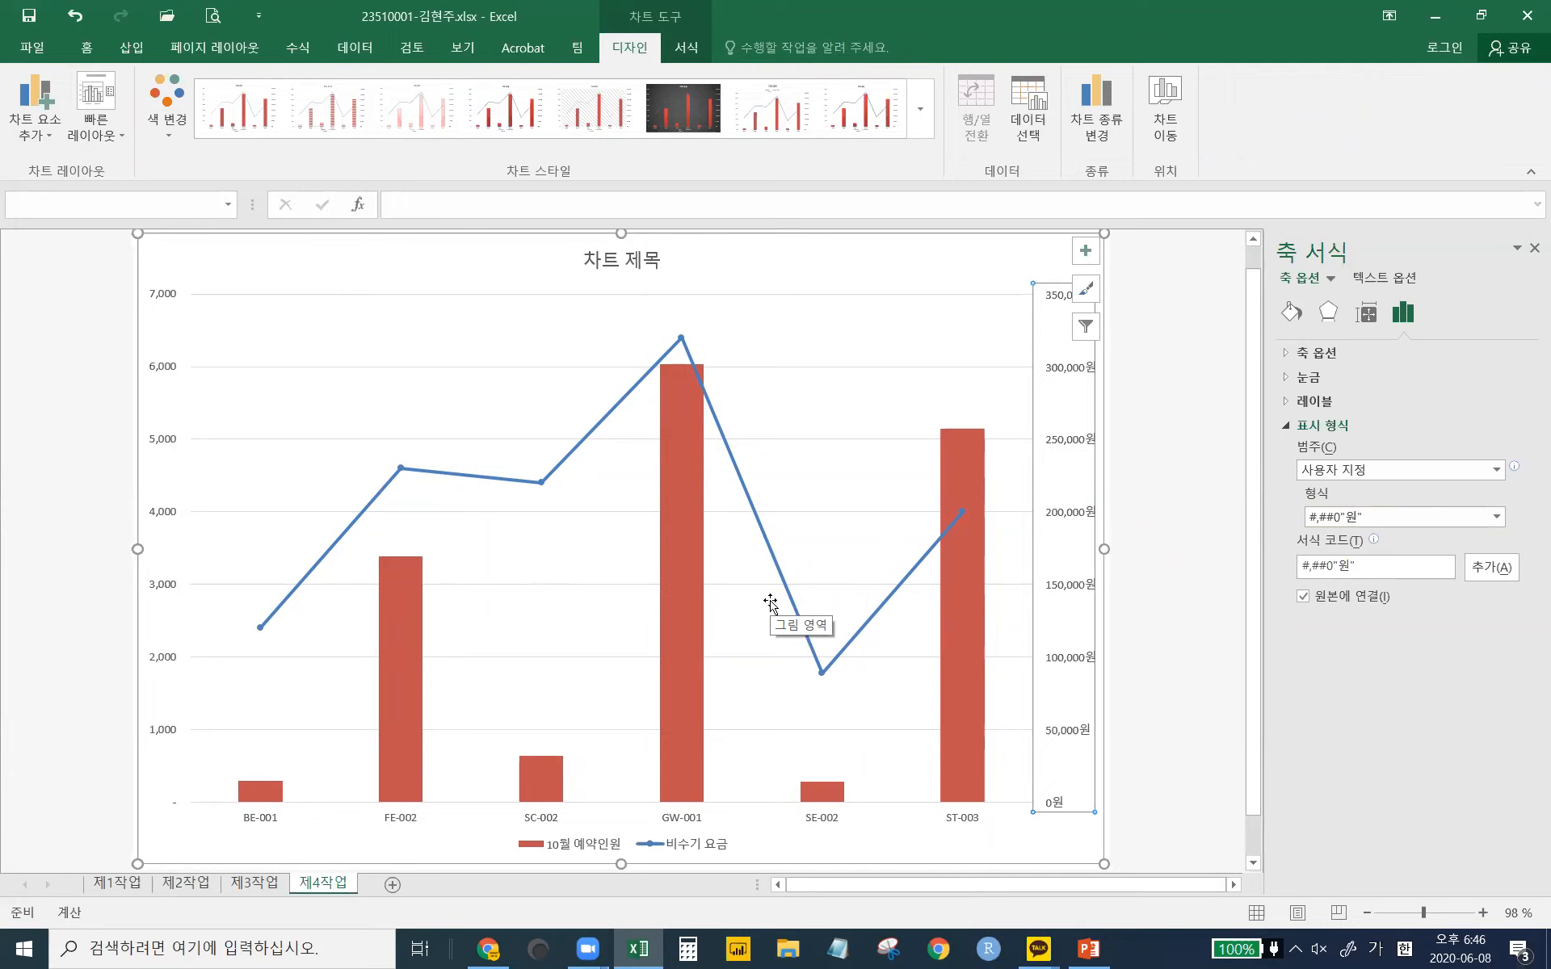
pyautogui.click(1333, 526)
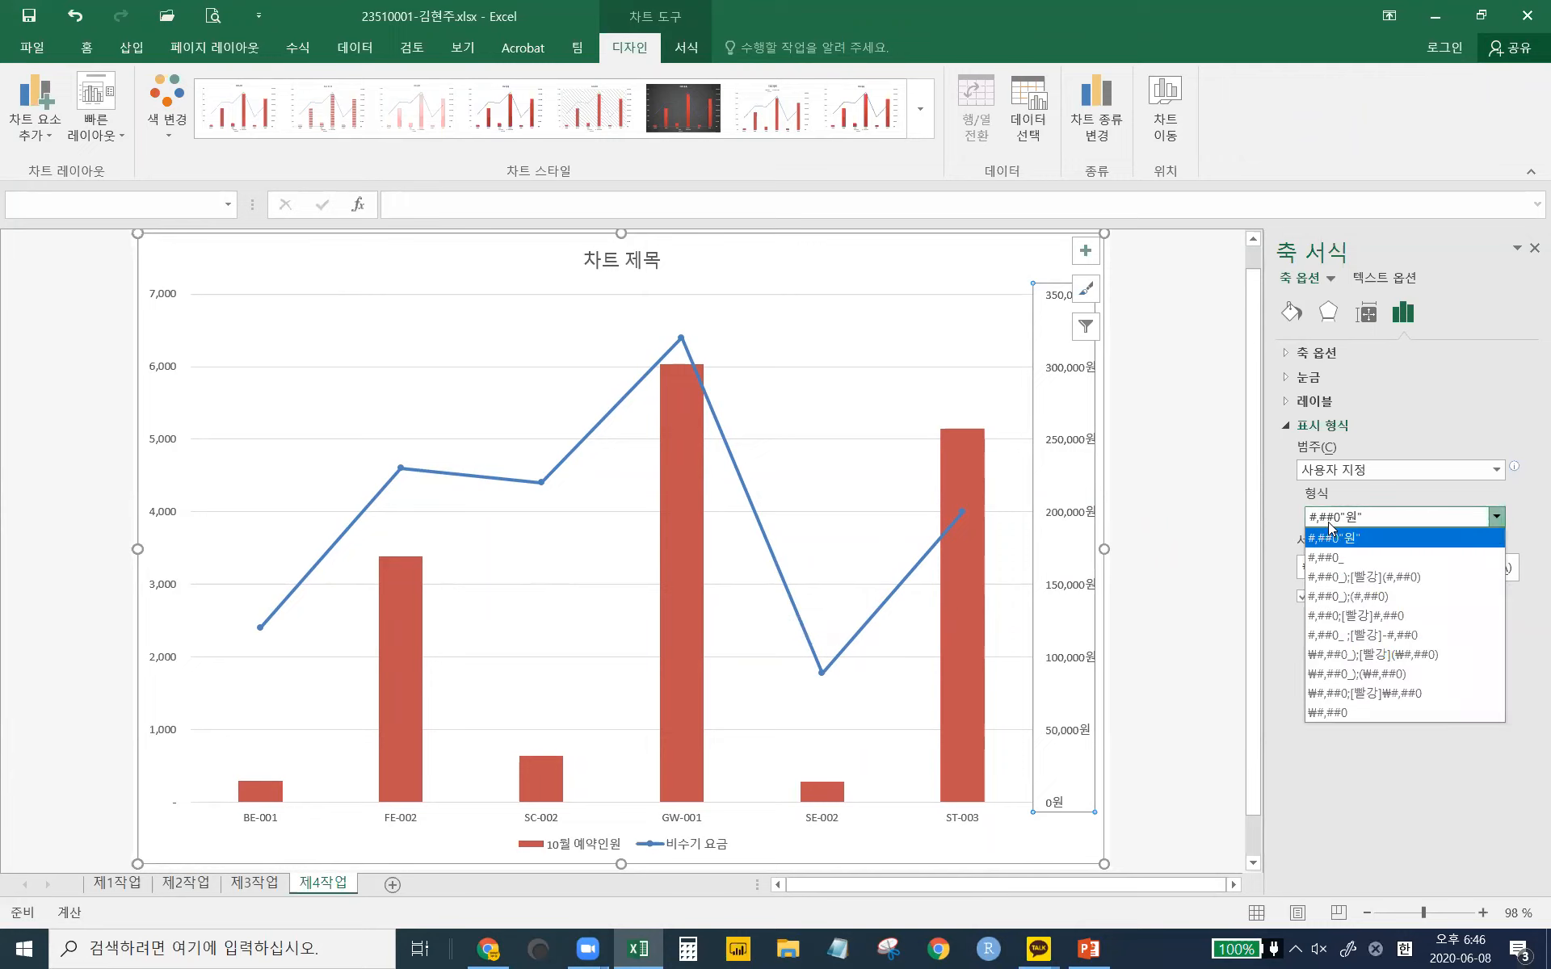
pyautogui.click(1330, 537)
pyautogui.moveTo(1333, 566); pyautogui.dragTo(1301, 566)
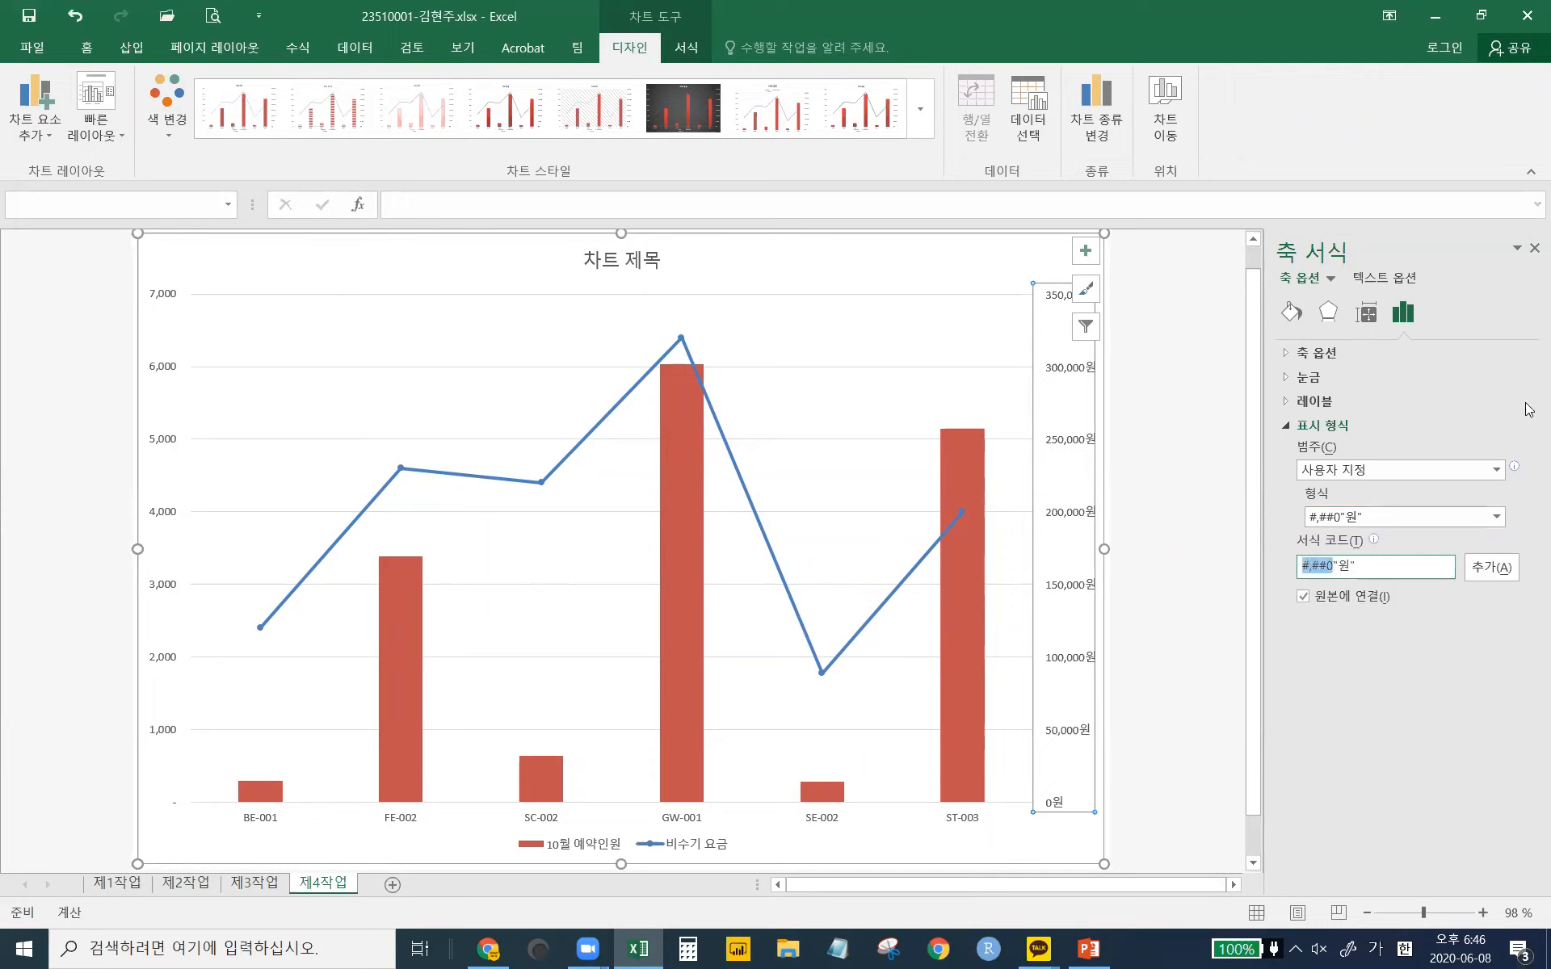
pyautogui.write('???,???')
pyautogui.click(1489, 571)
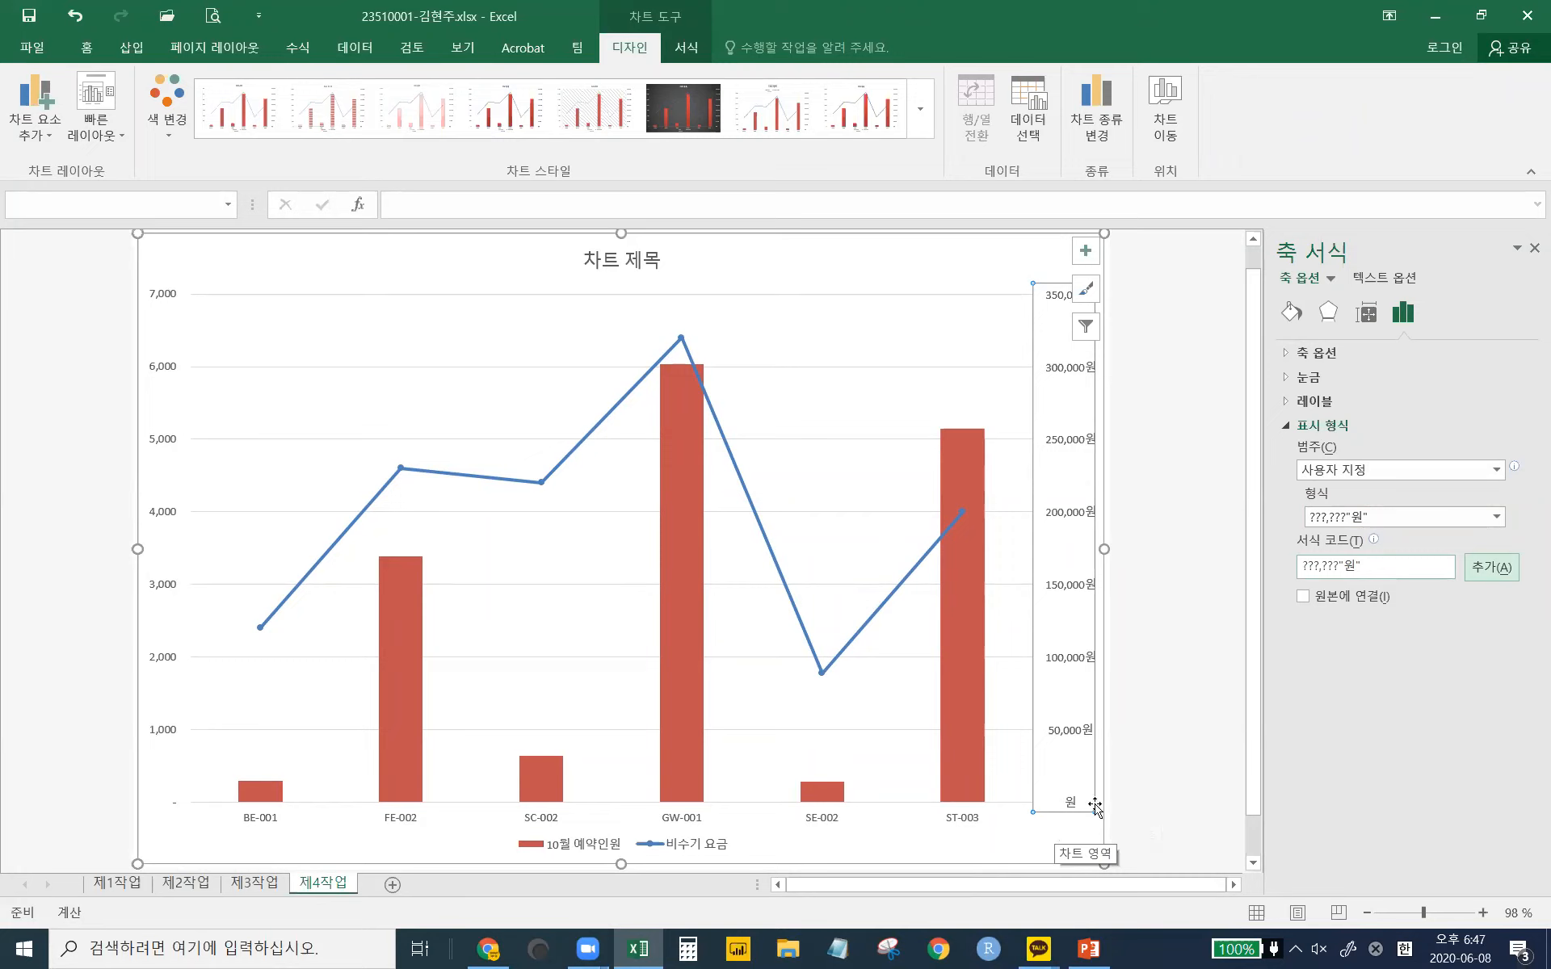
# - Change the format code to #,##0"원" and add it to the rate axis
pyautogui.doubleClick(1334, 566)
pyautogui.hotkey('shift', 'Home')
pyautogui.write('#,##0')
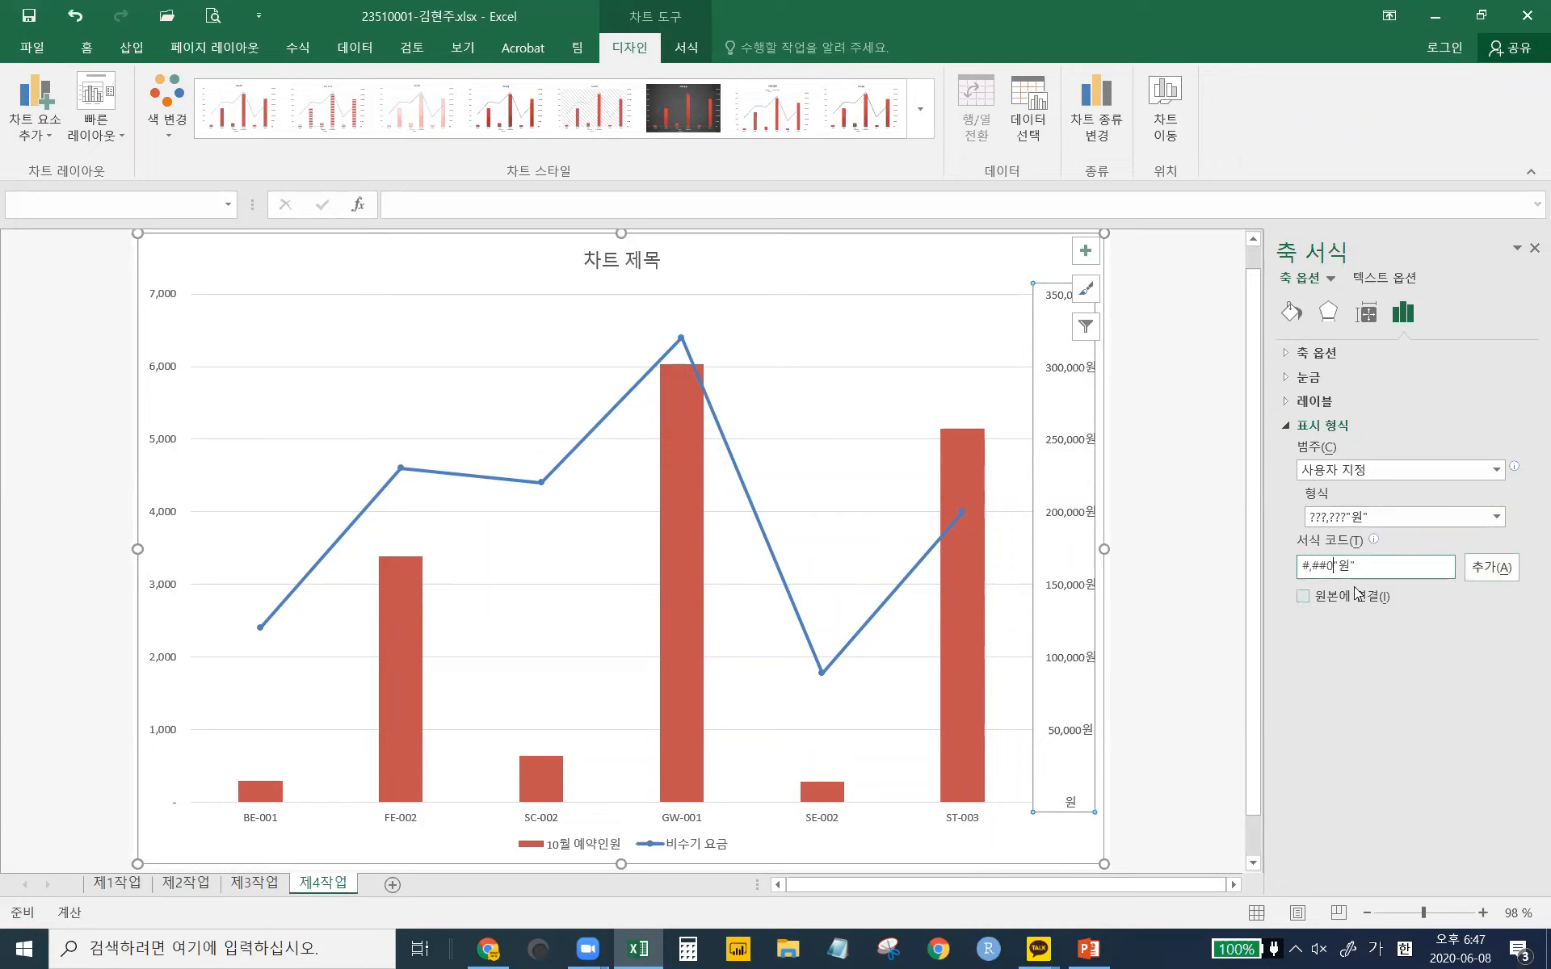
pyautogui.click(1480, 569)
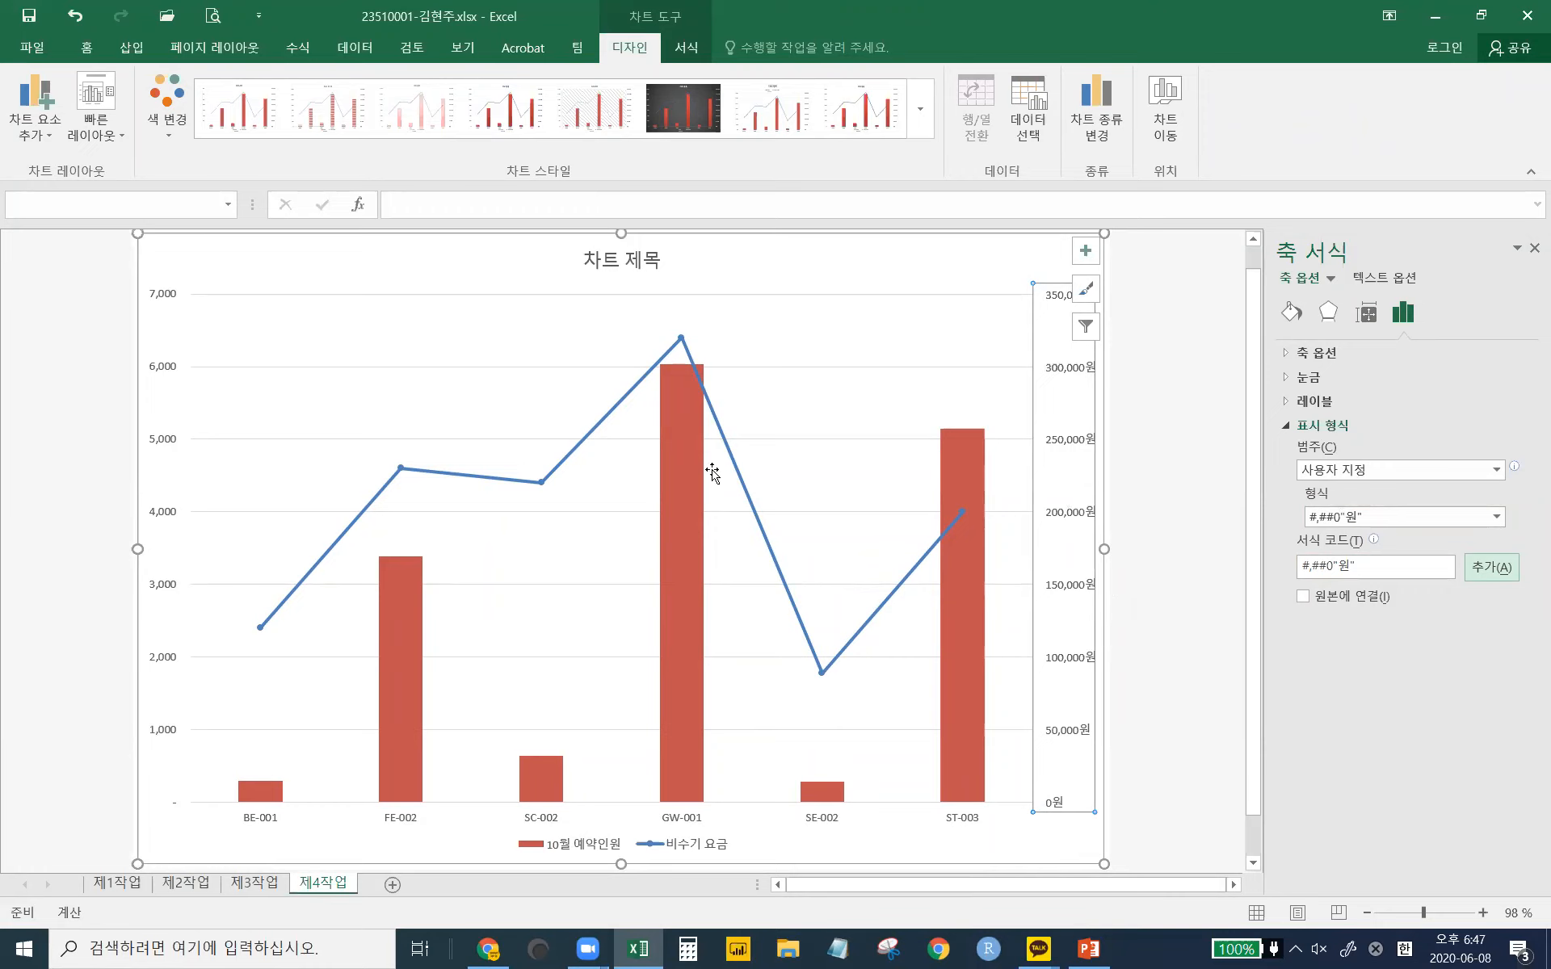
# - Select the whole 비수기 요금 line series and open its Marker Options in the format pane
pyautogui.click(682, 339)
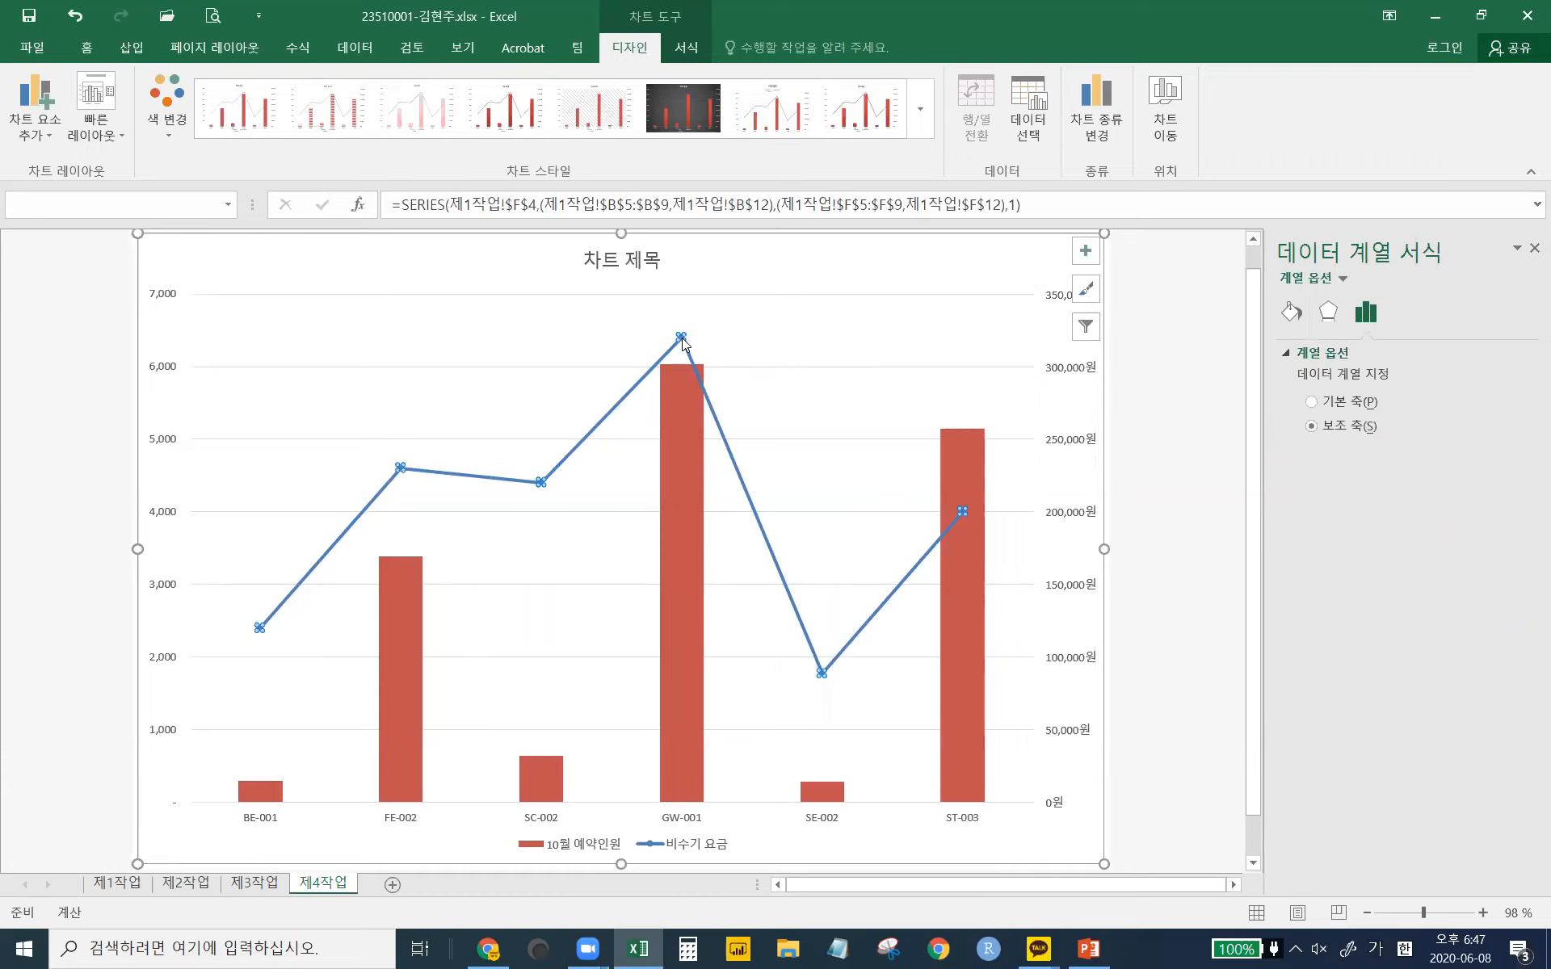
pyautogui.click(682, 340)
pyautogui.click(736, 314)
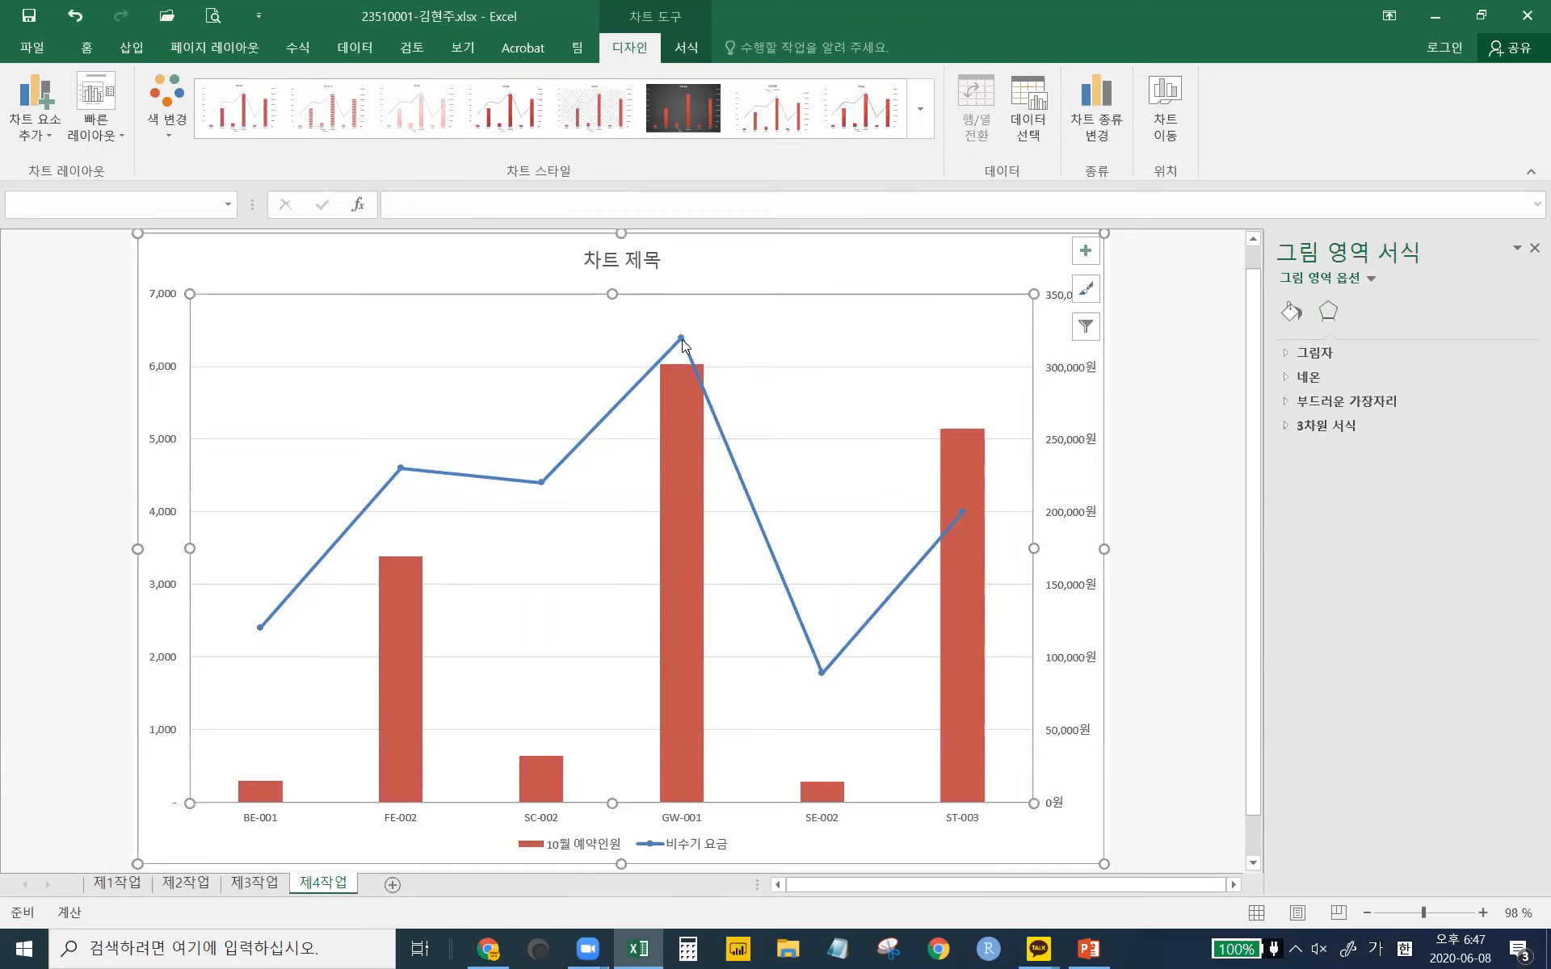
pyautogui.click(681, 340)
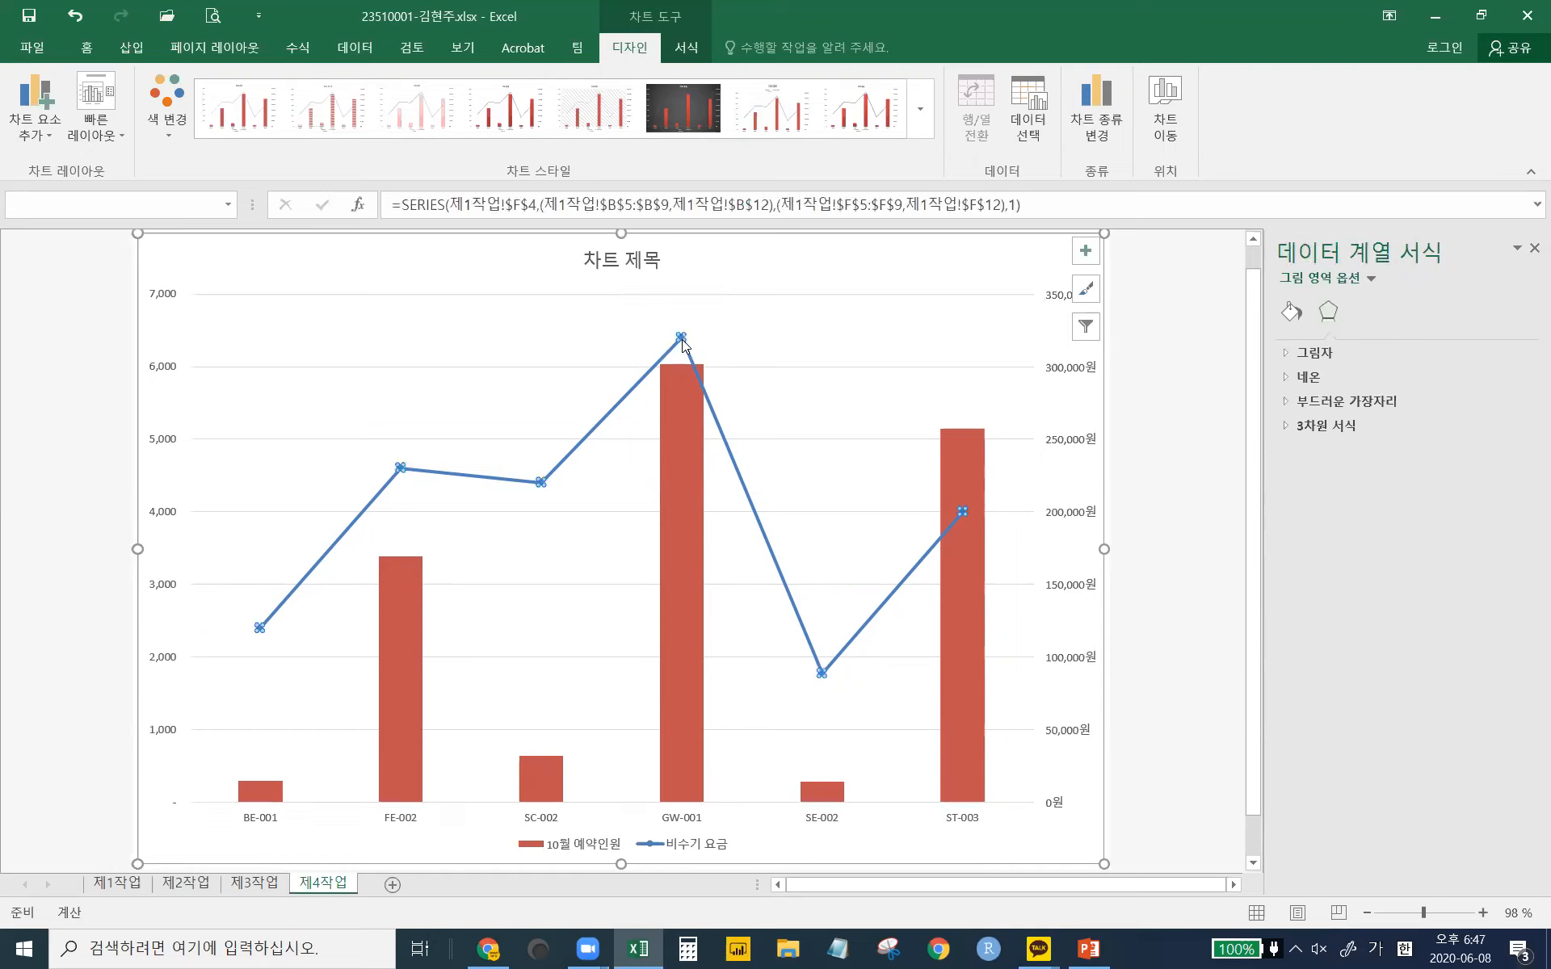
pyautogui.click(1341, 284)
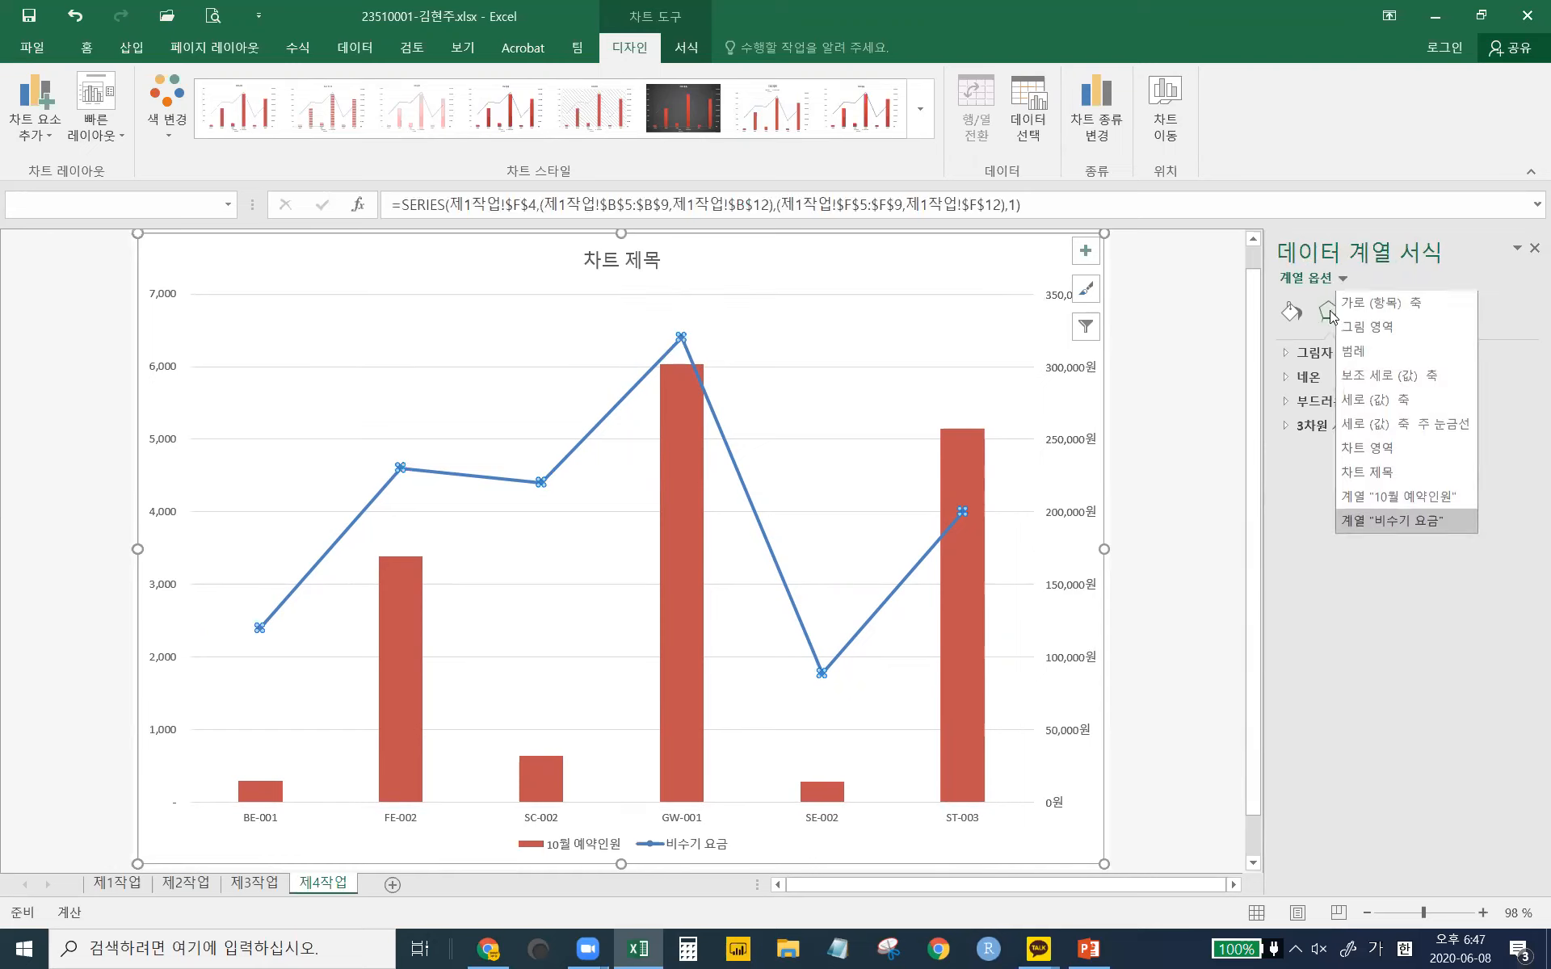
pyautogui.click(1290, 315)
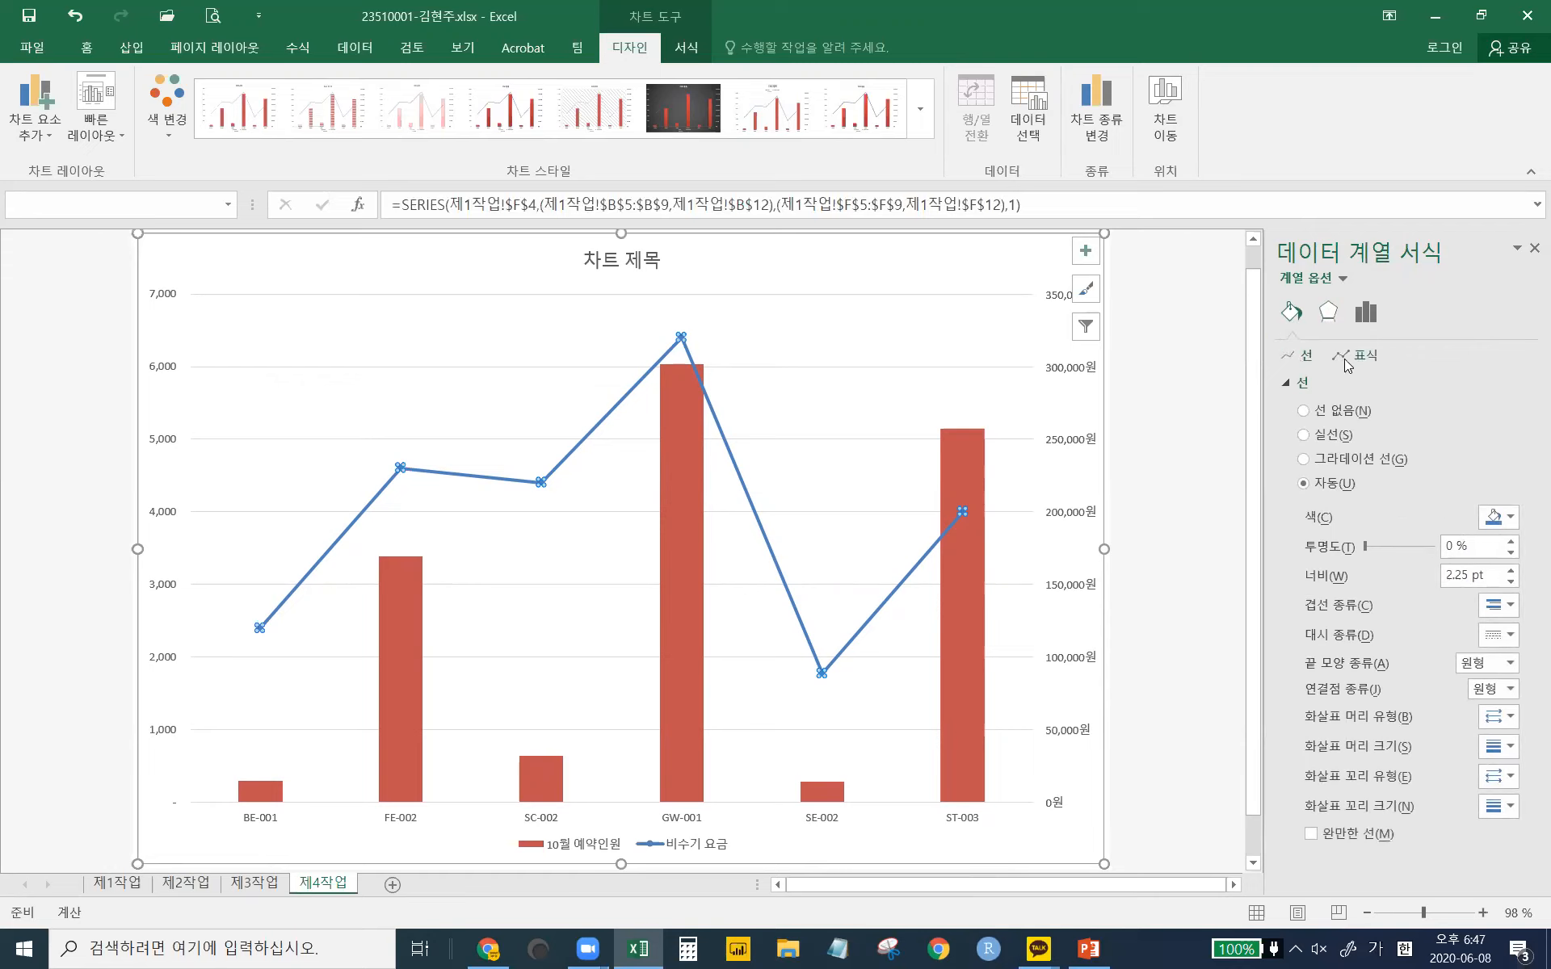
pyautogui.click(1368, 360)
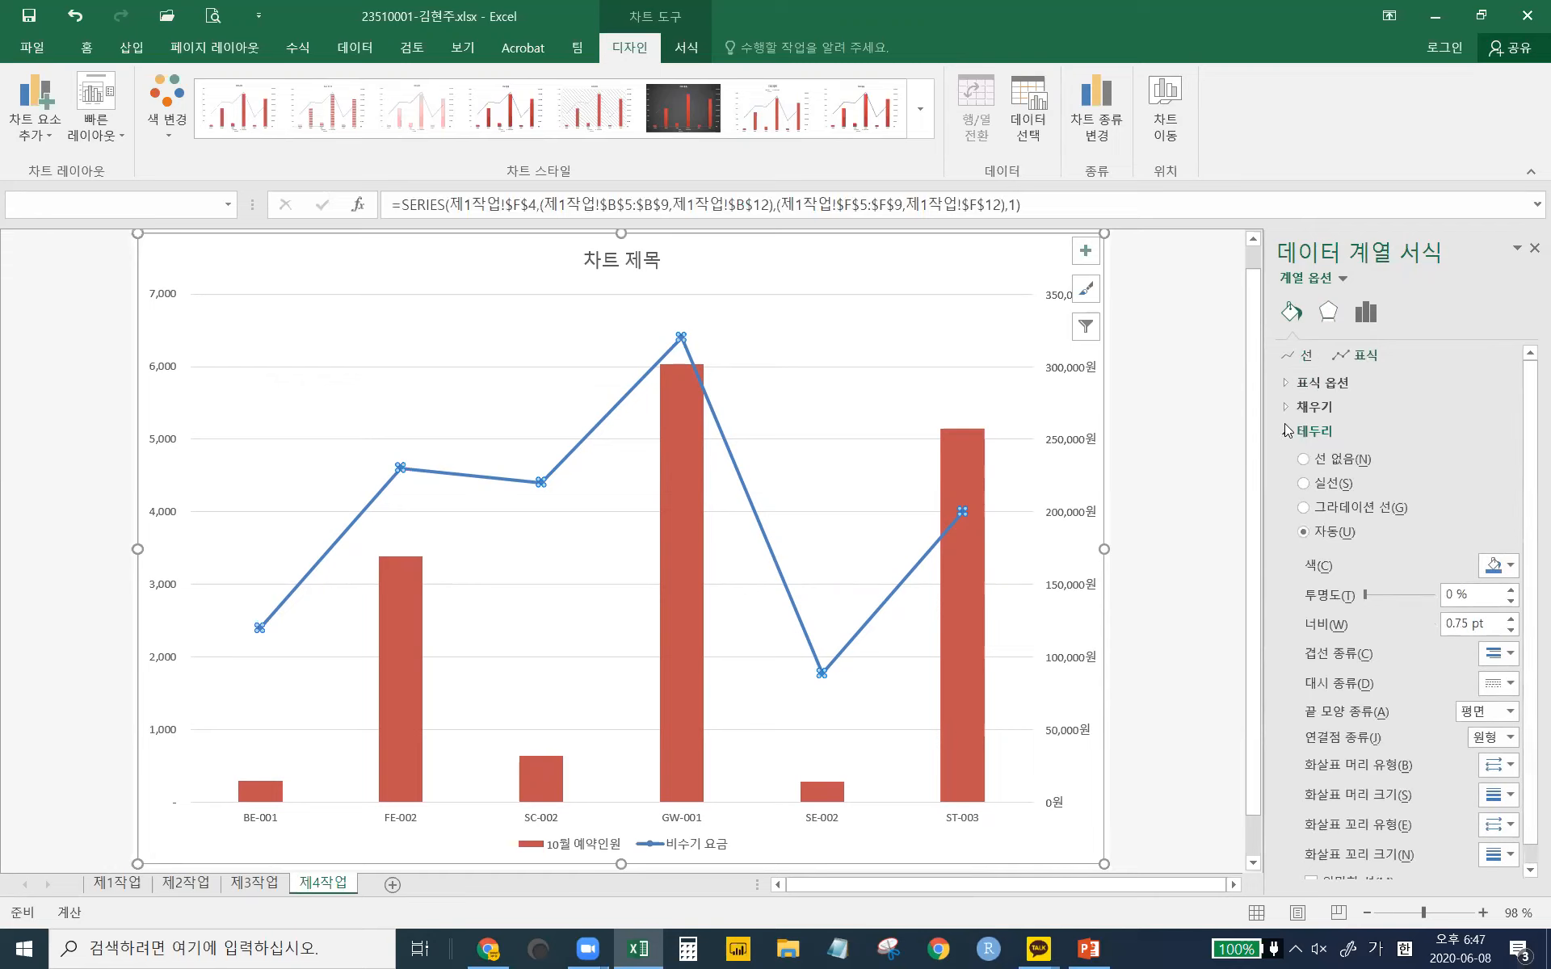
pyautogui.click(1298, 384)
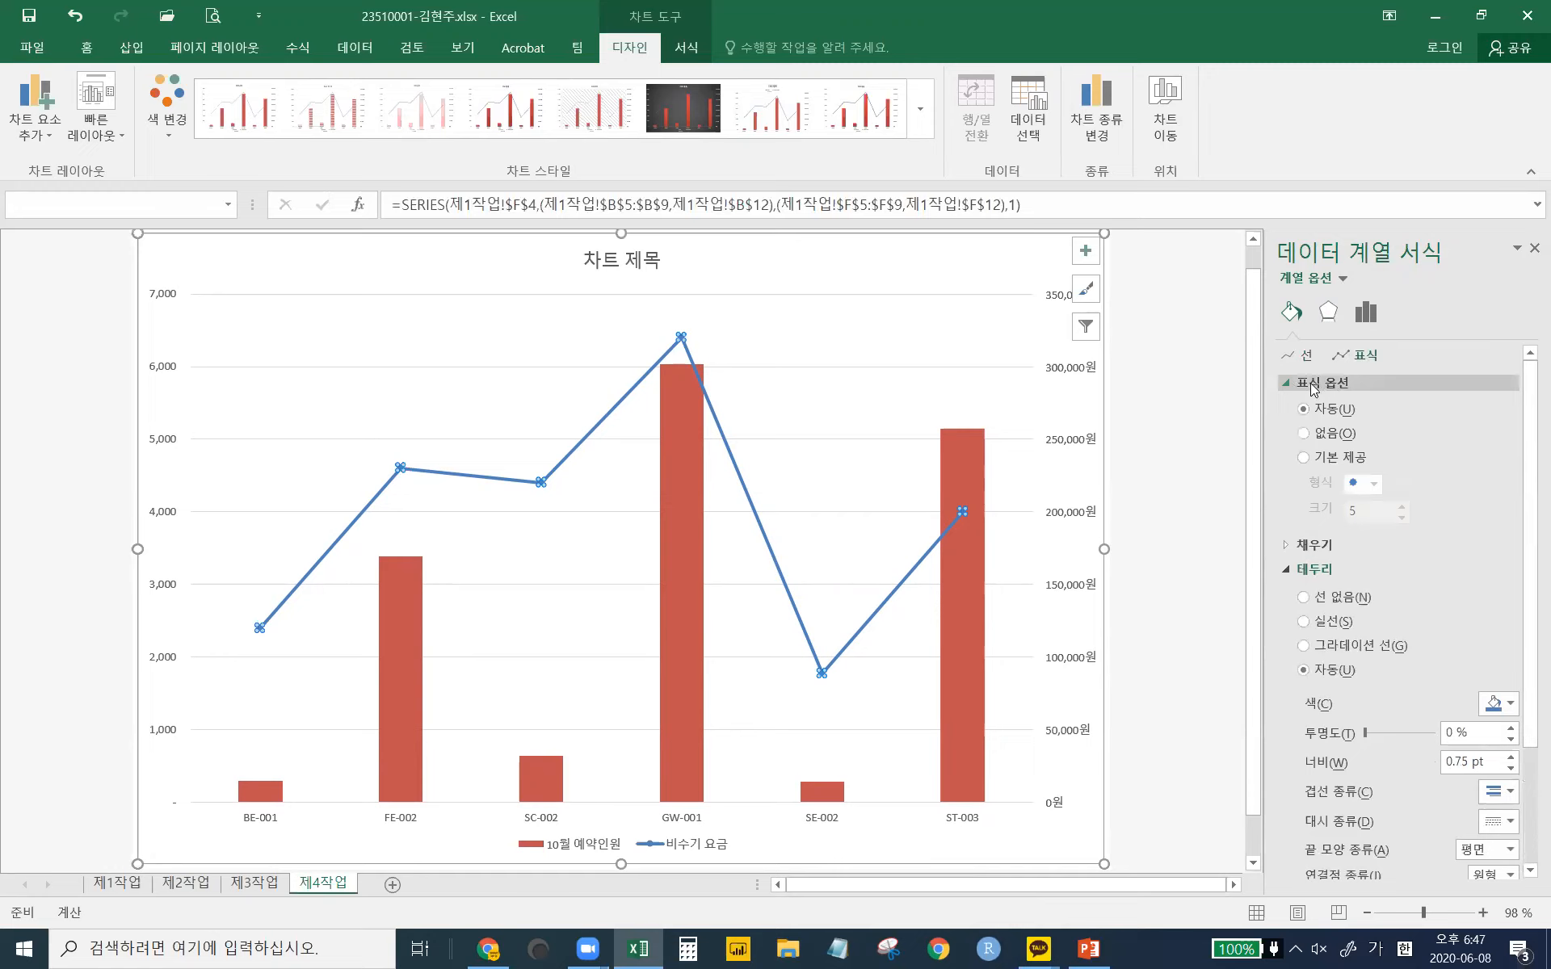
# - Give the rate line built-in diamond markers at size 10, then select the plot area
pyautogui.click(1317, 461)
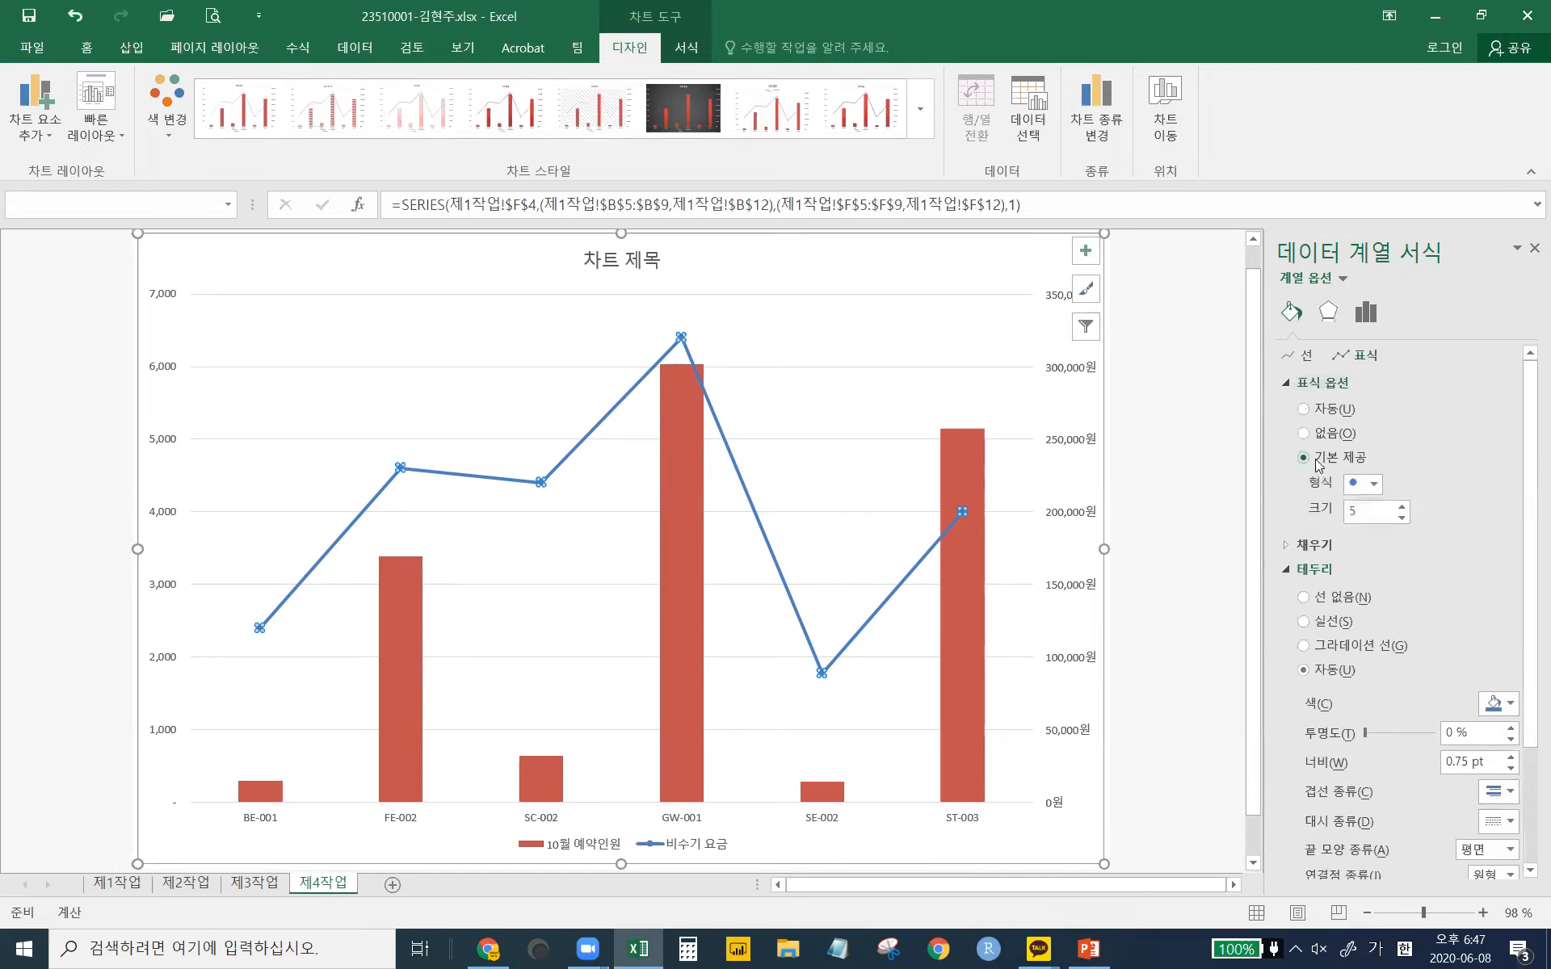
pyautogui.click(1376, 487)
pyautogui.click(1362, 527)
pyautogui.click(1401, 506)
pyautogui.click(1401, 506)
pyautogui.click(1401, 506)
pyautogui.click(1401, 506)
pyautogui.click(1401, 507)
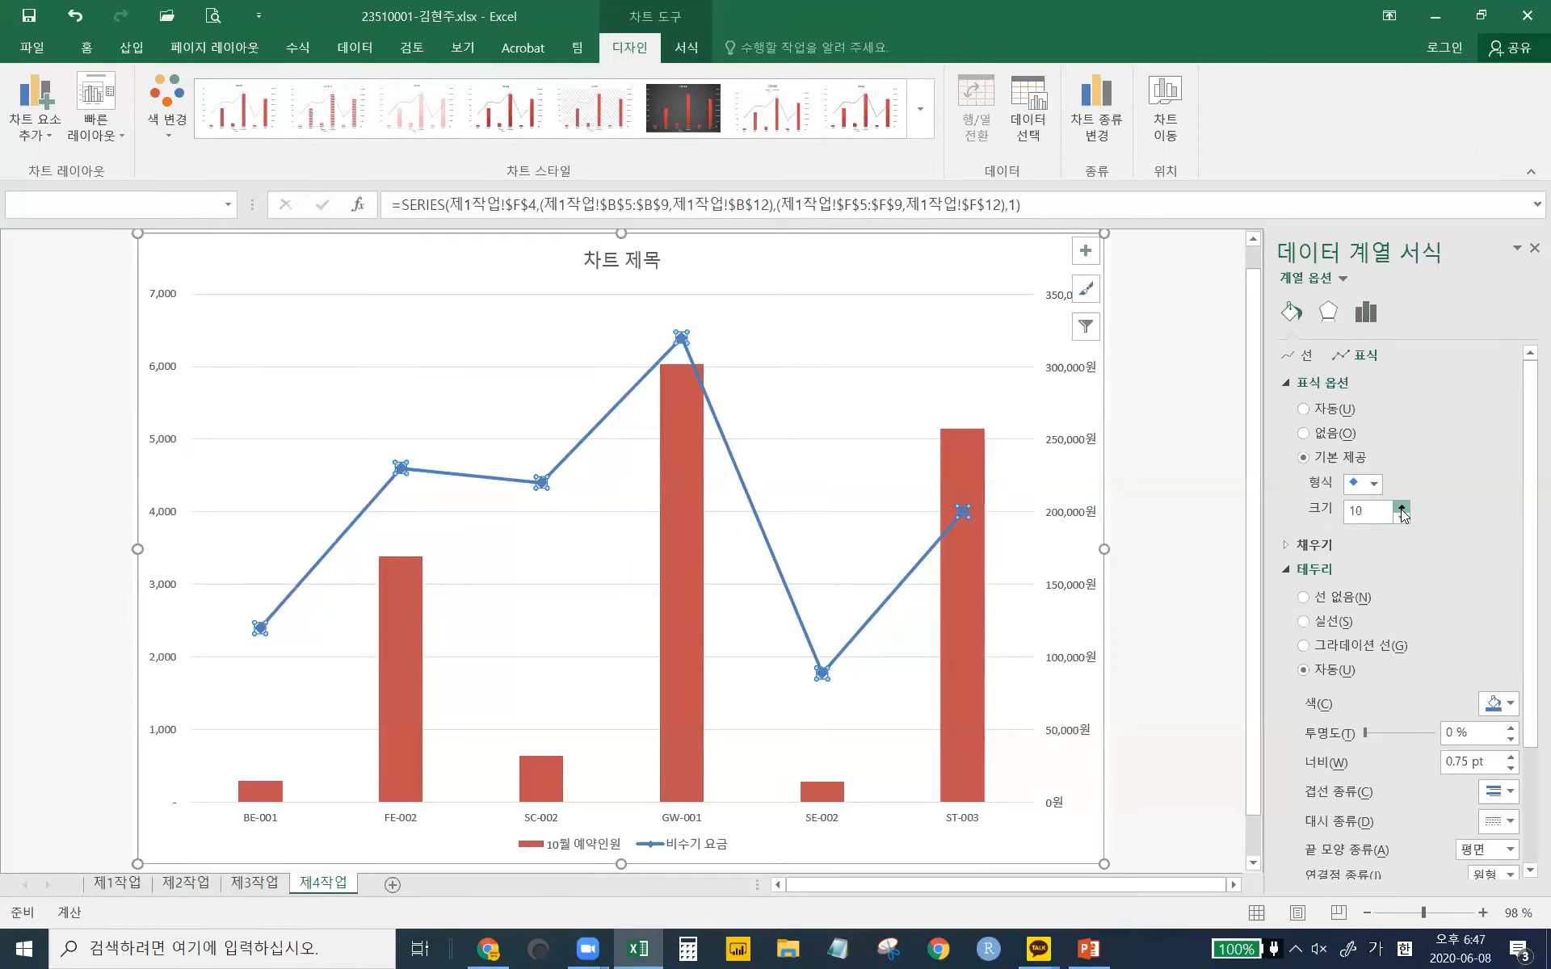
pyautogui.click(818, 337)
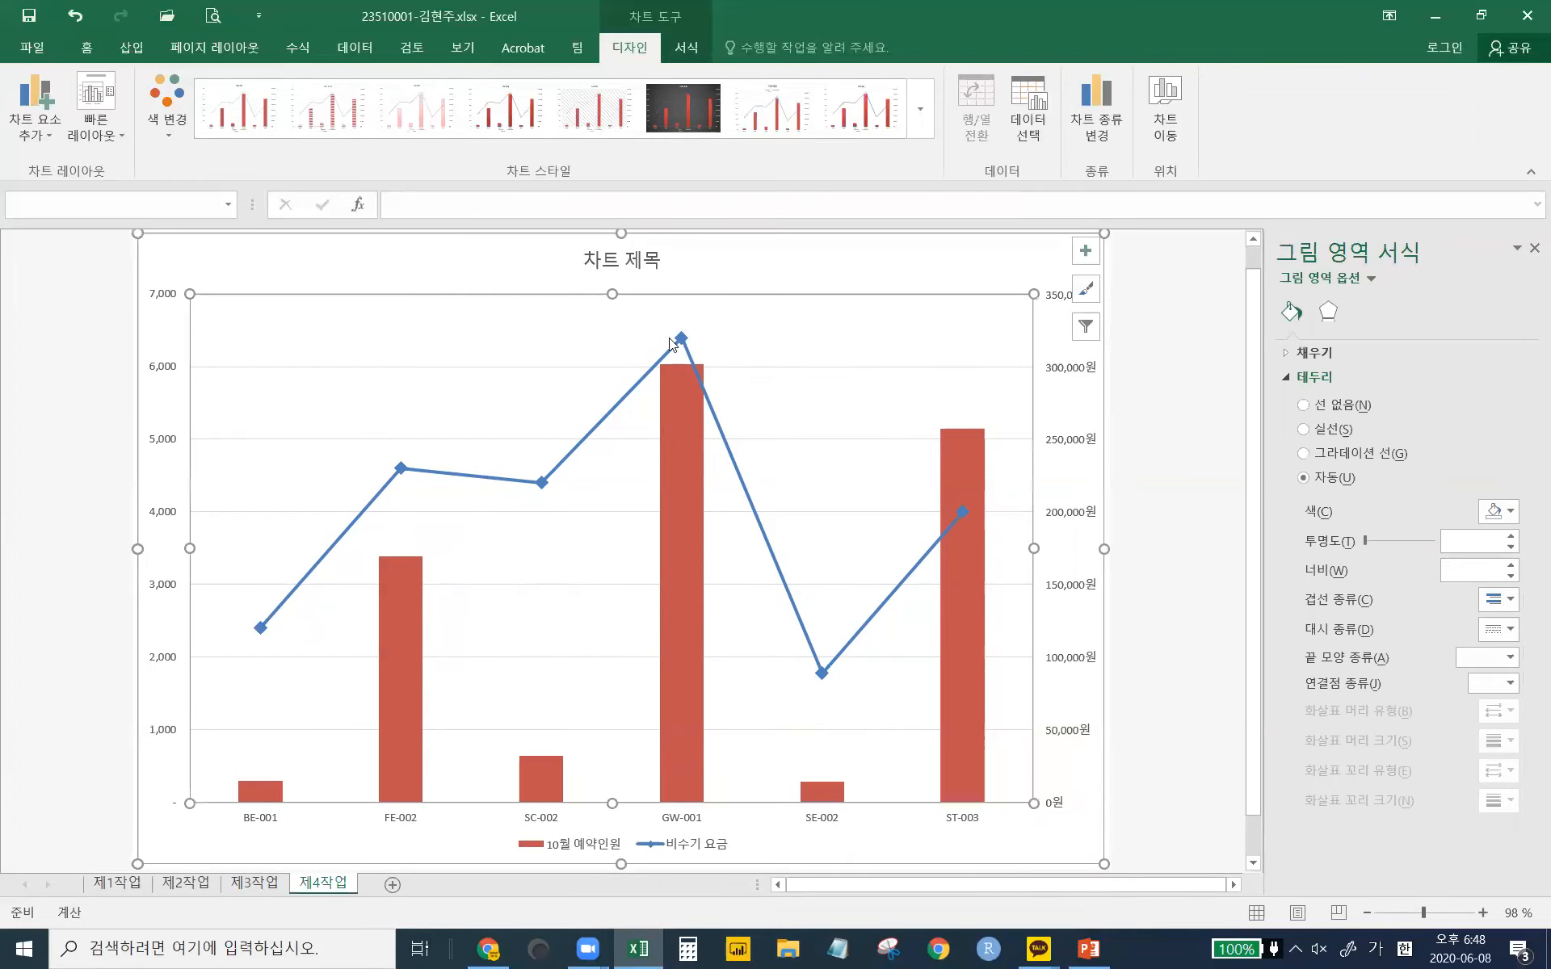
pyautogui.moveTo(682, 349)
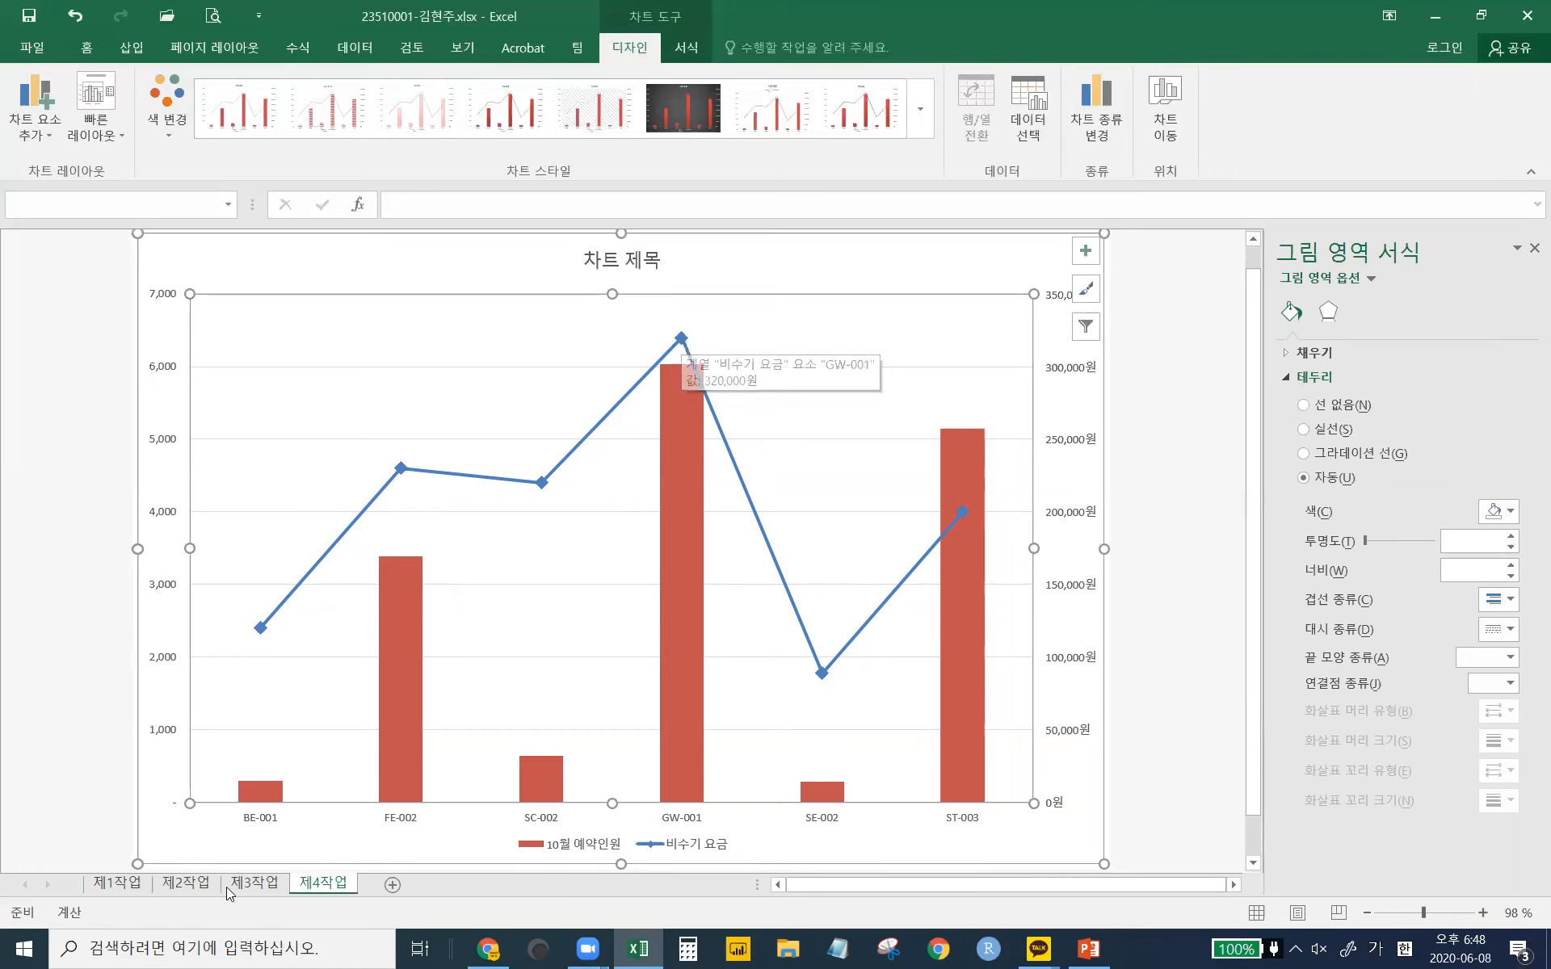
# - Check the 제4작업 chart against the 제3작업 reference, then switch to the 제1작업 table sheet
pyautogui.click(181, 884)
pyautogui.click(253, 884)
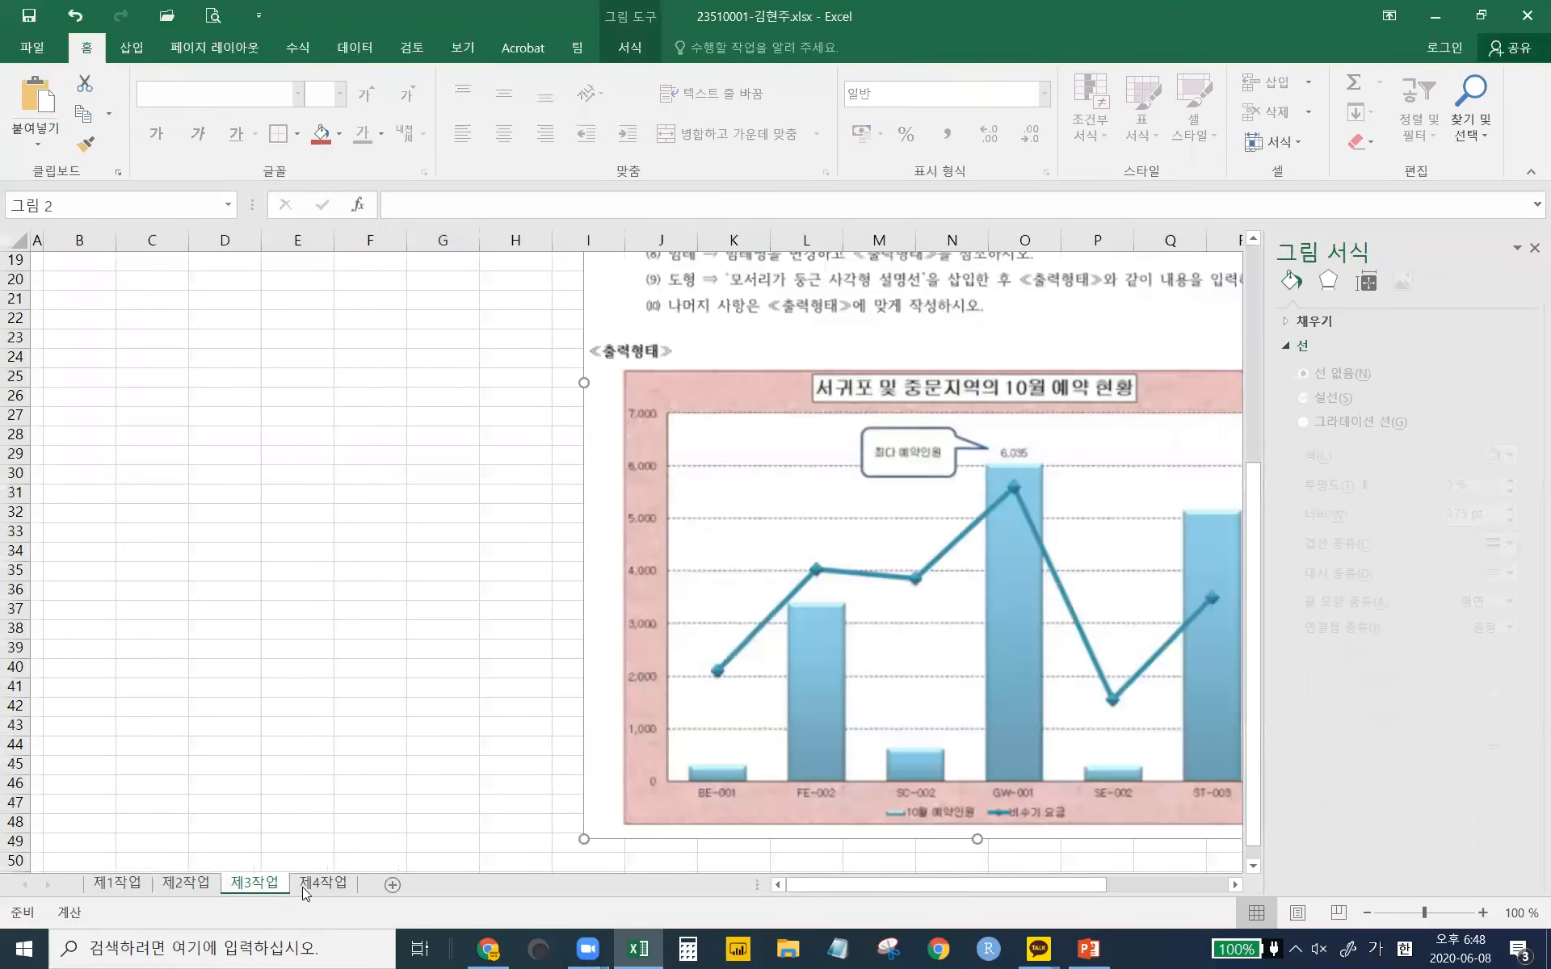
pyautogui.click(321, 884)
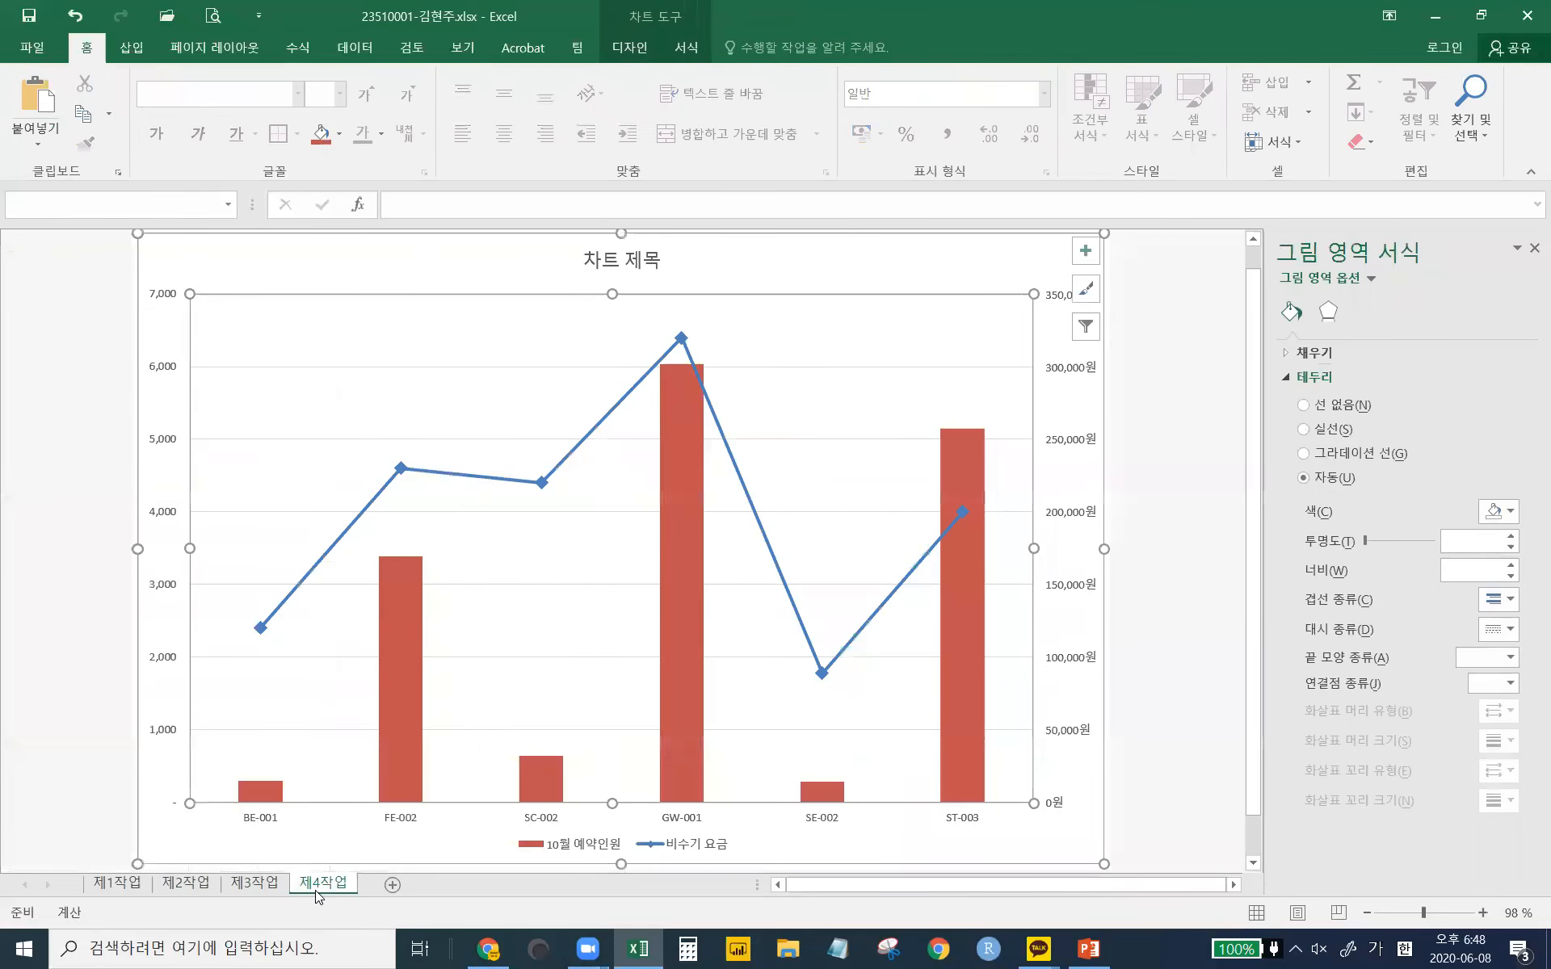
pyautogui.click(118, 887)
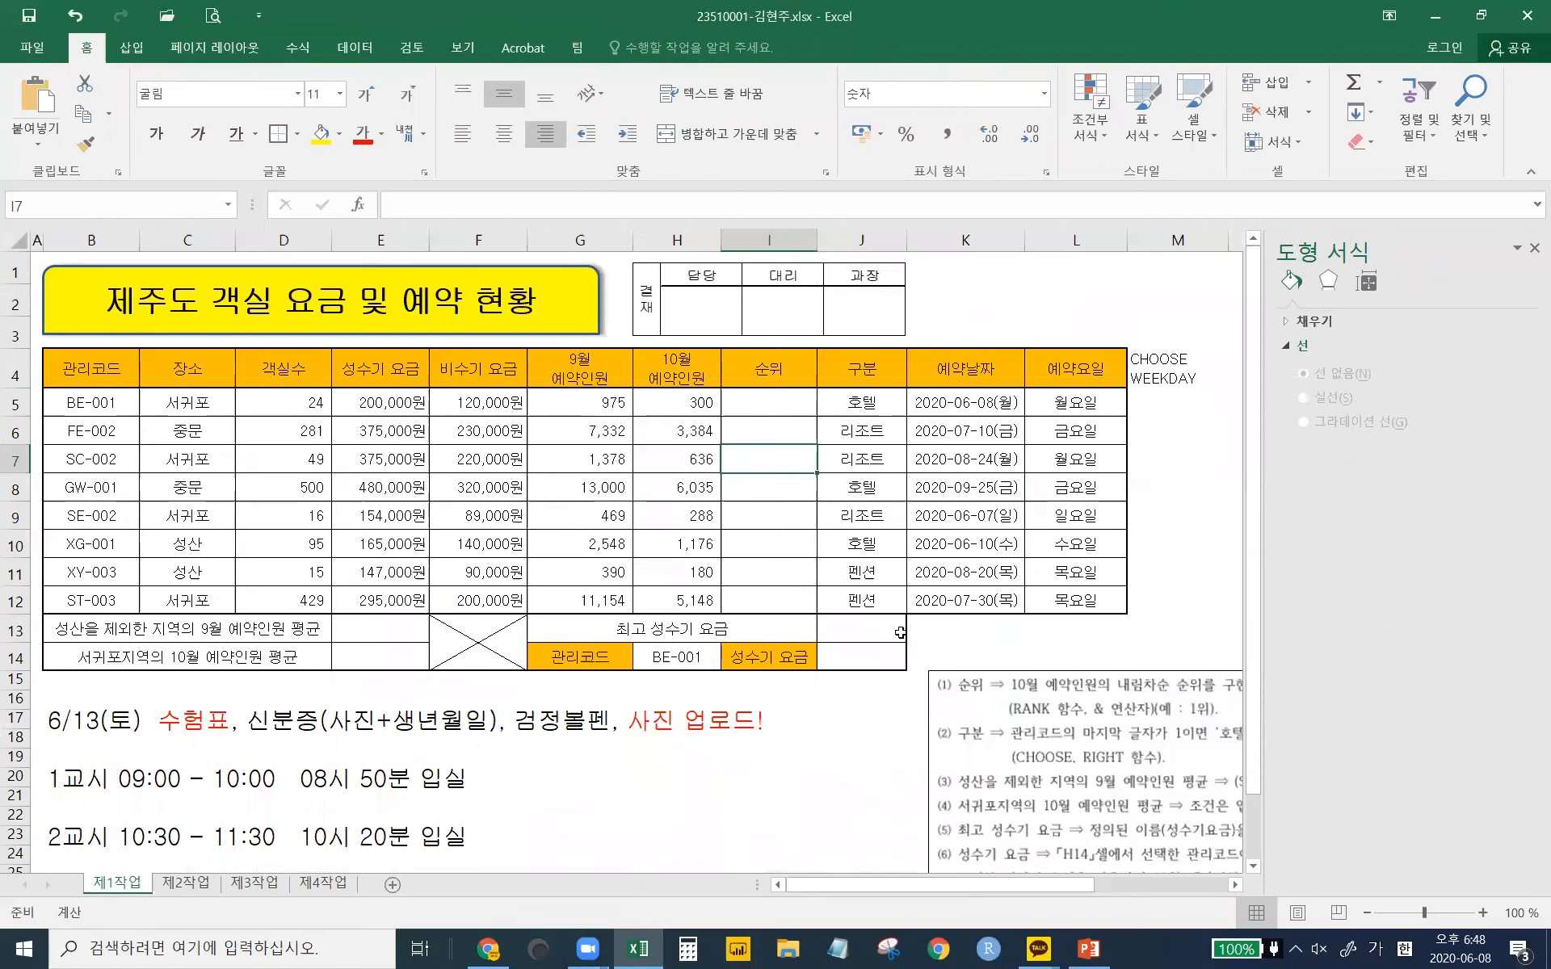
pyautogui.moveTo(68, 404); pyautogui.dragTo(780, 599)
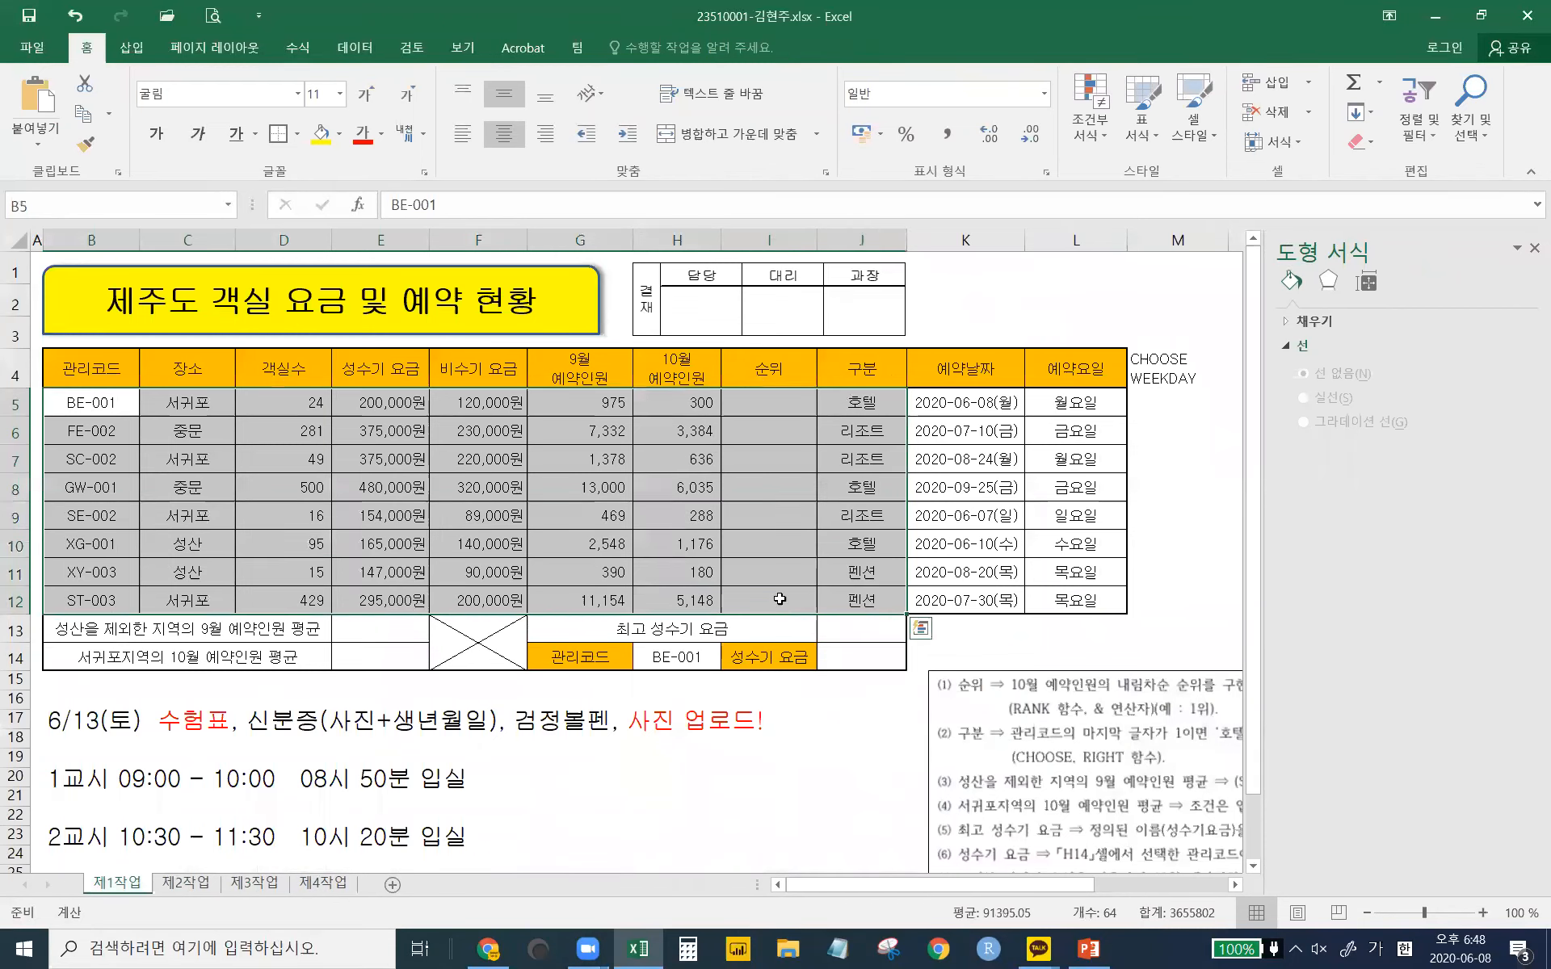
pyautogui.click(384, 655)
pyautogui.click(852, 634)
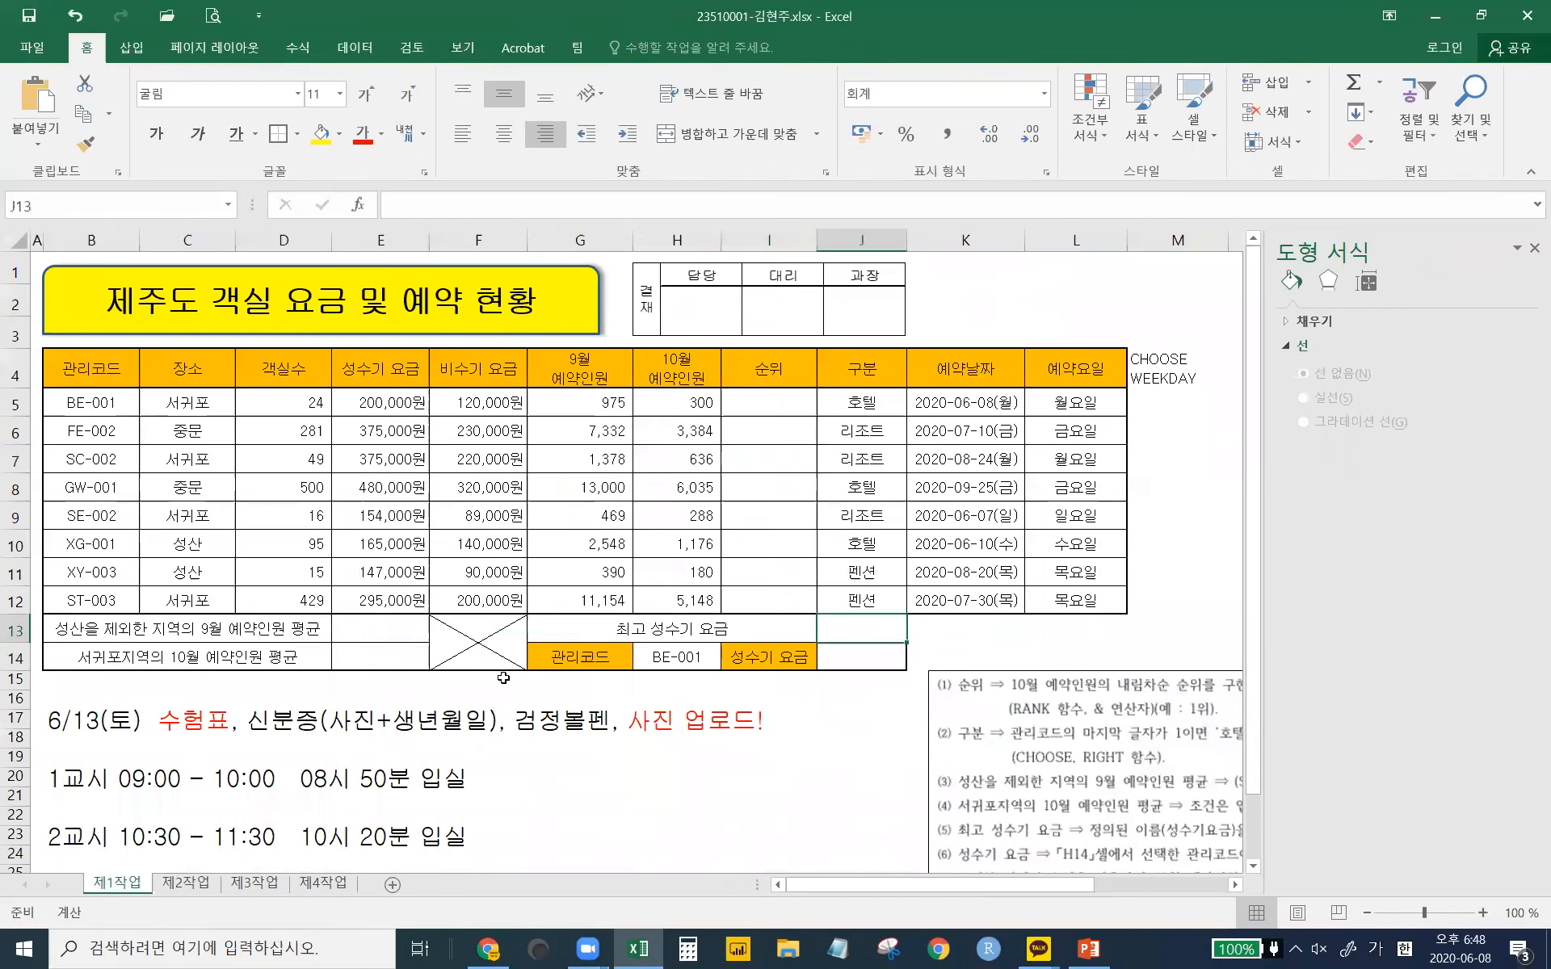
pyautogui.click(365, 663)
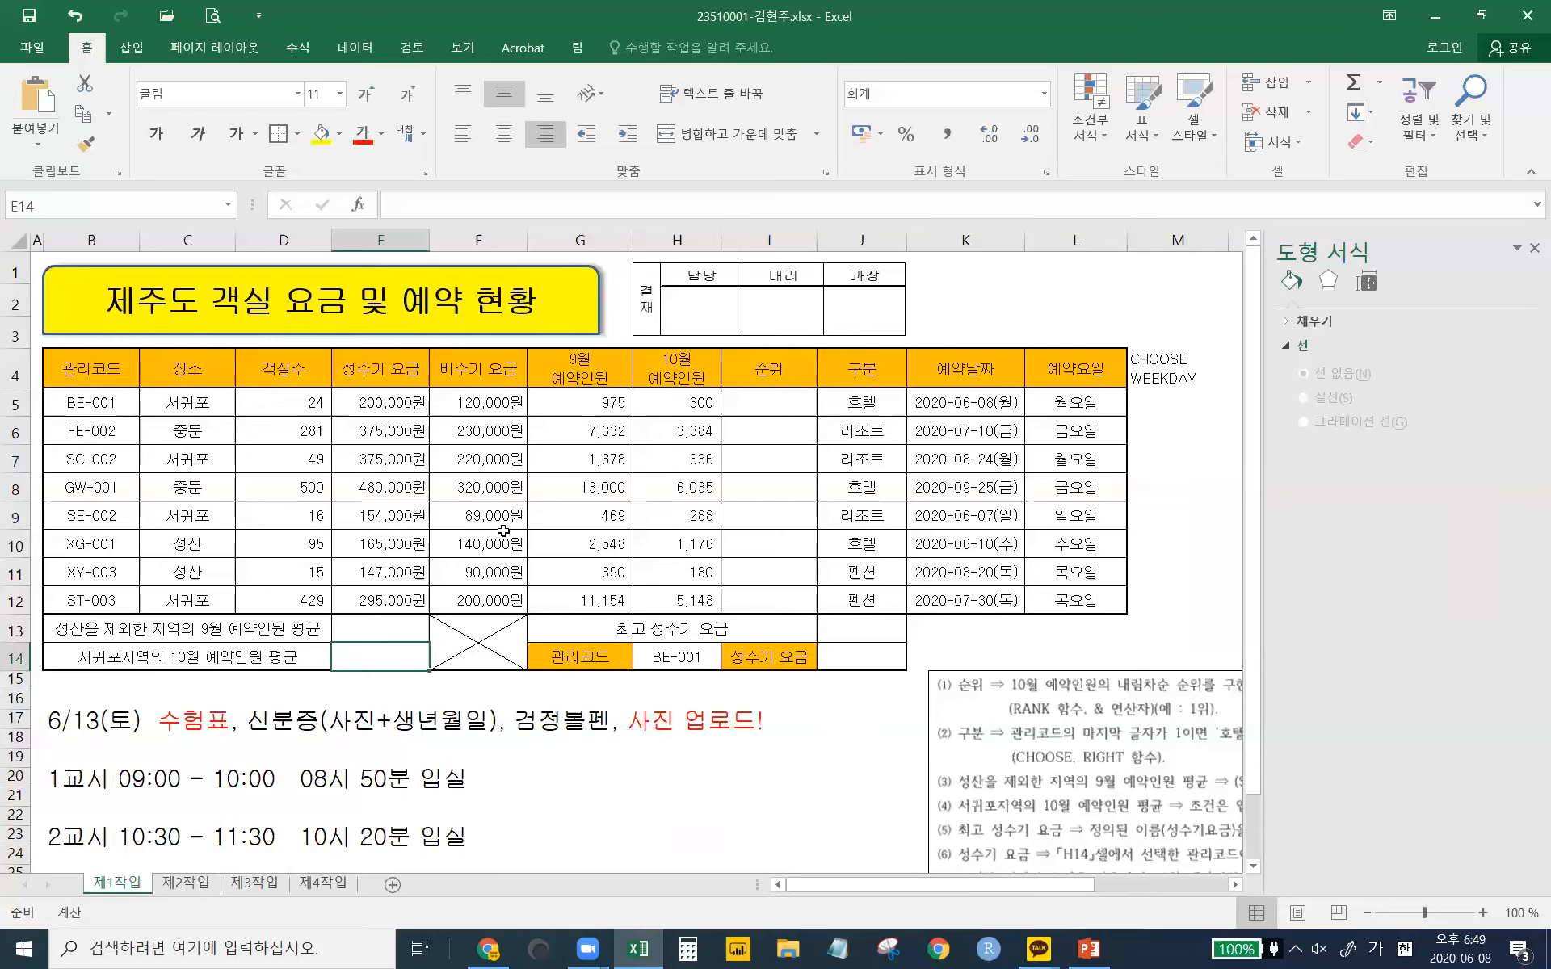
pyautogui.click(709, 487)
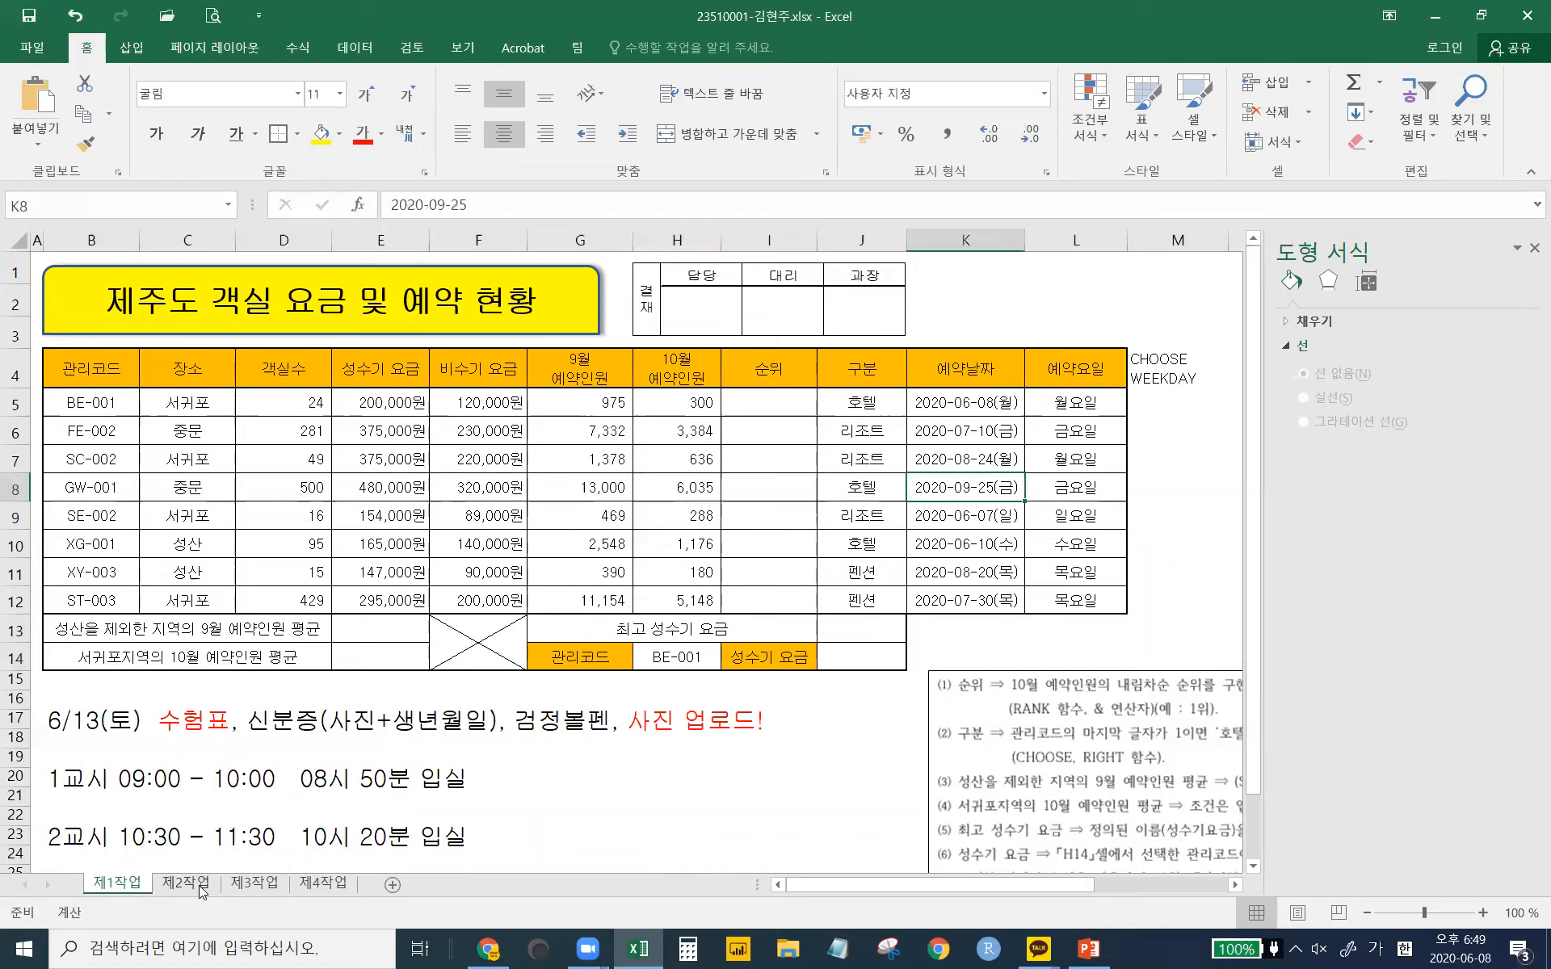
pyautogui.click(186, 882)
pyautogui.click(255, 881)
pyautogui.click(322, 882)
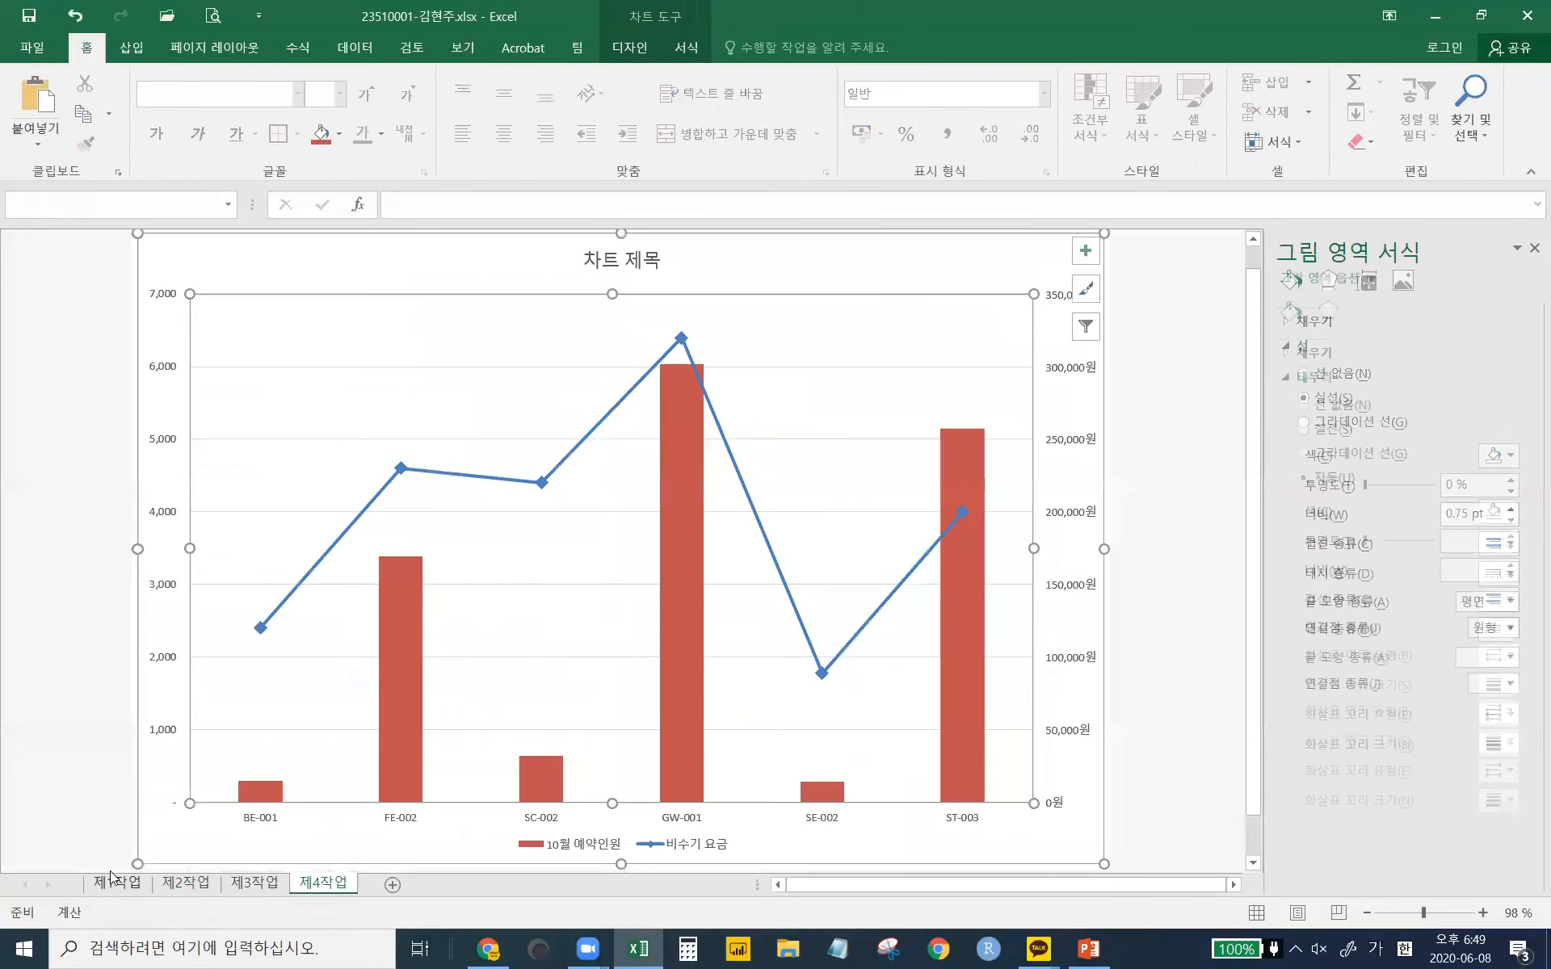
pyautogui.click(111, 883)
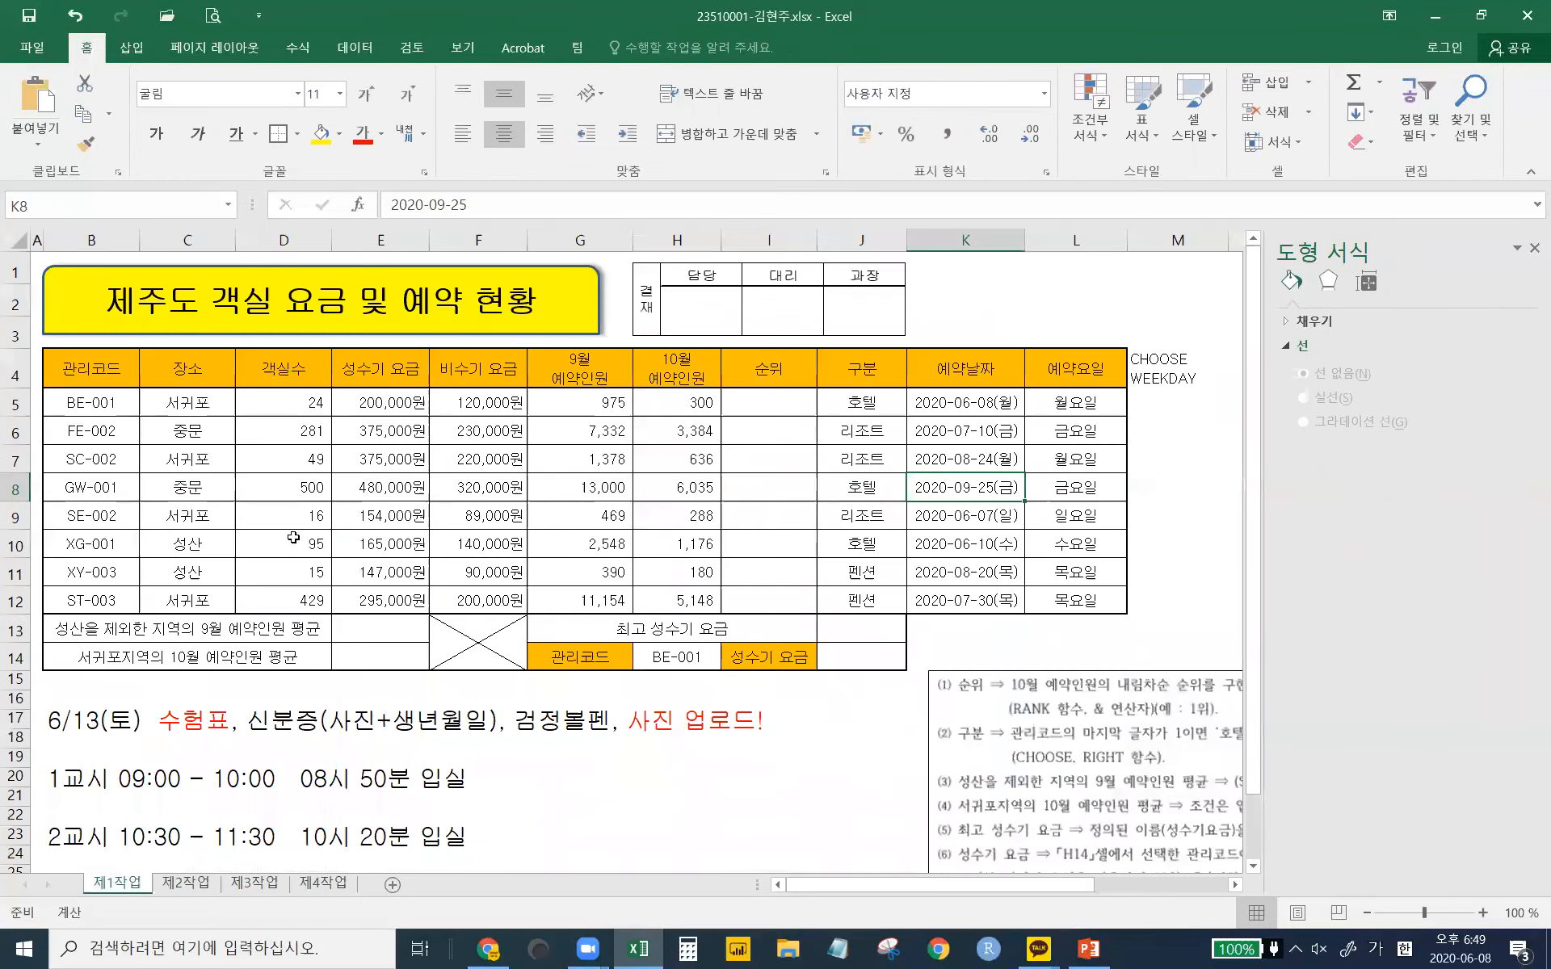
pyautogui.click(250, 536)
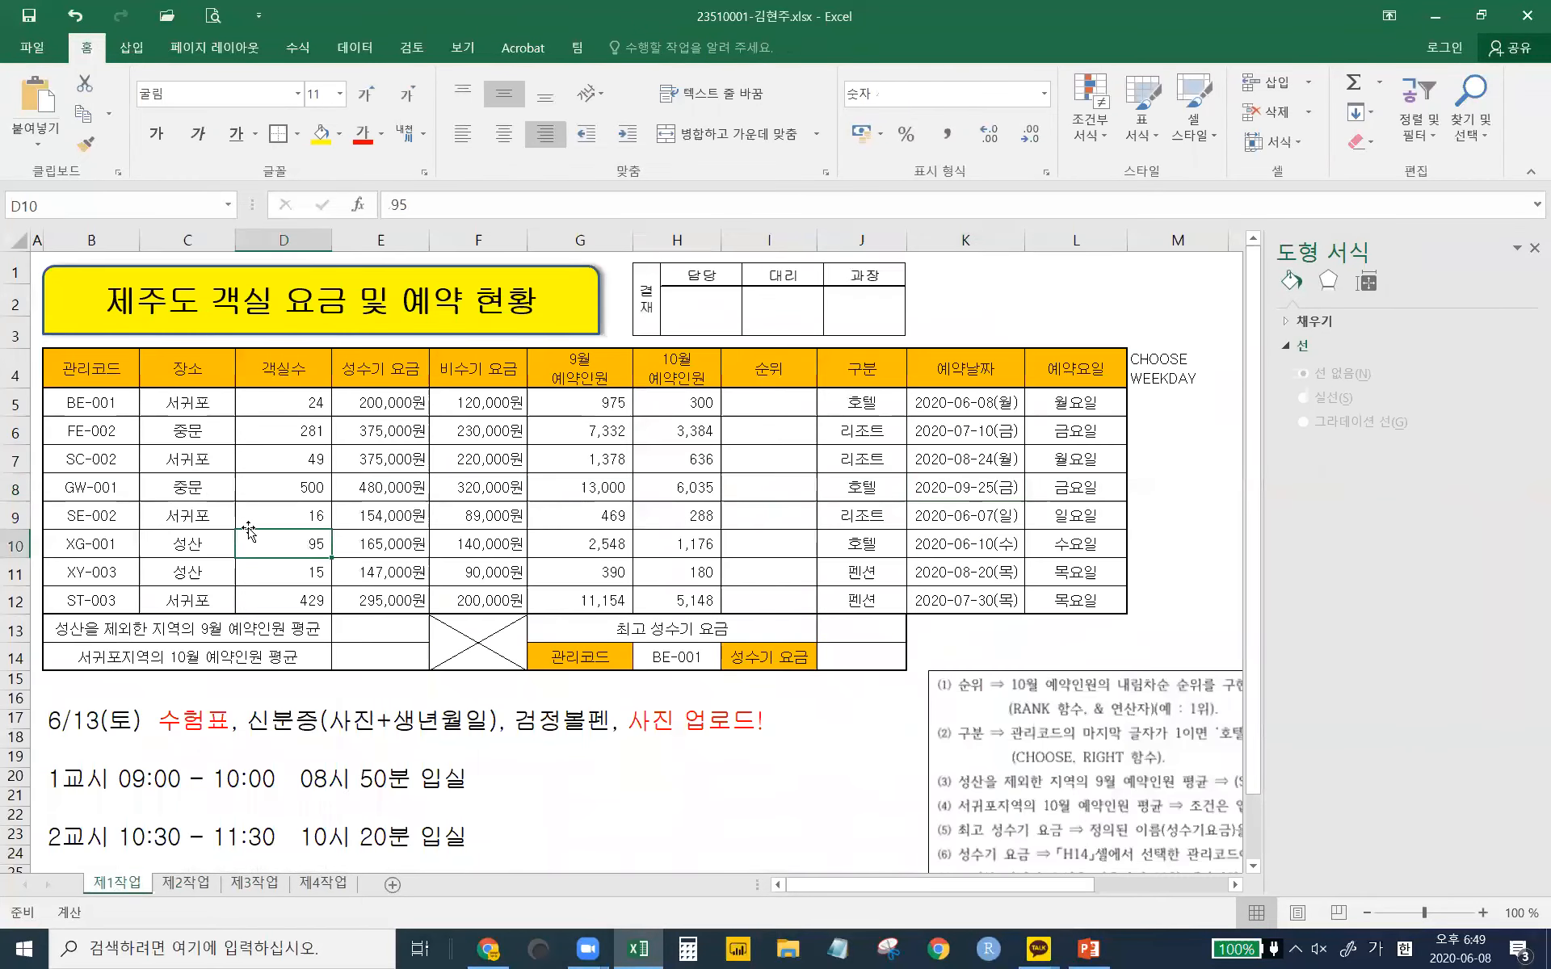
# - Save As into the OneDrive 문서\ITQ folder with the same file name, replacing the existing .xlsx
pyautogui.click(35, 55)
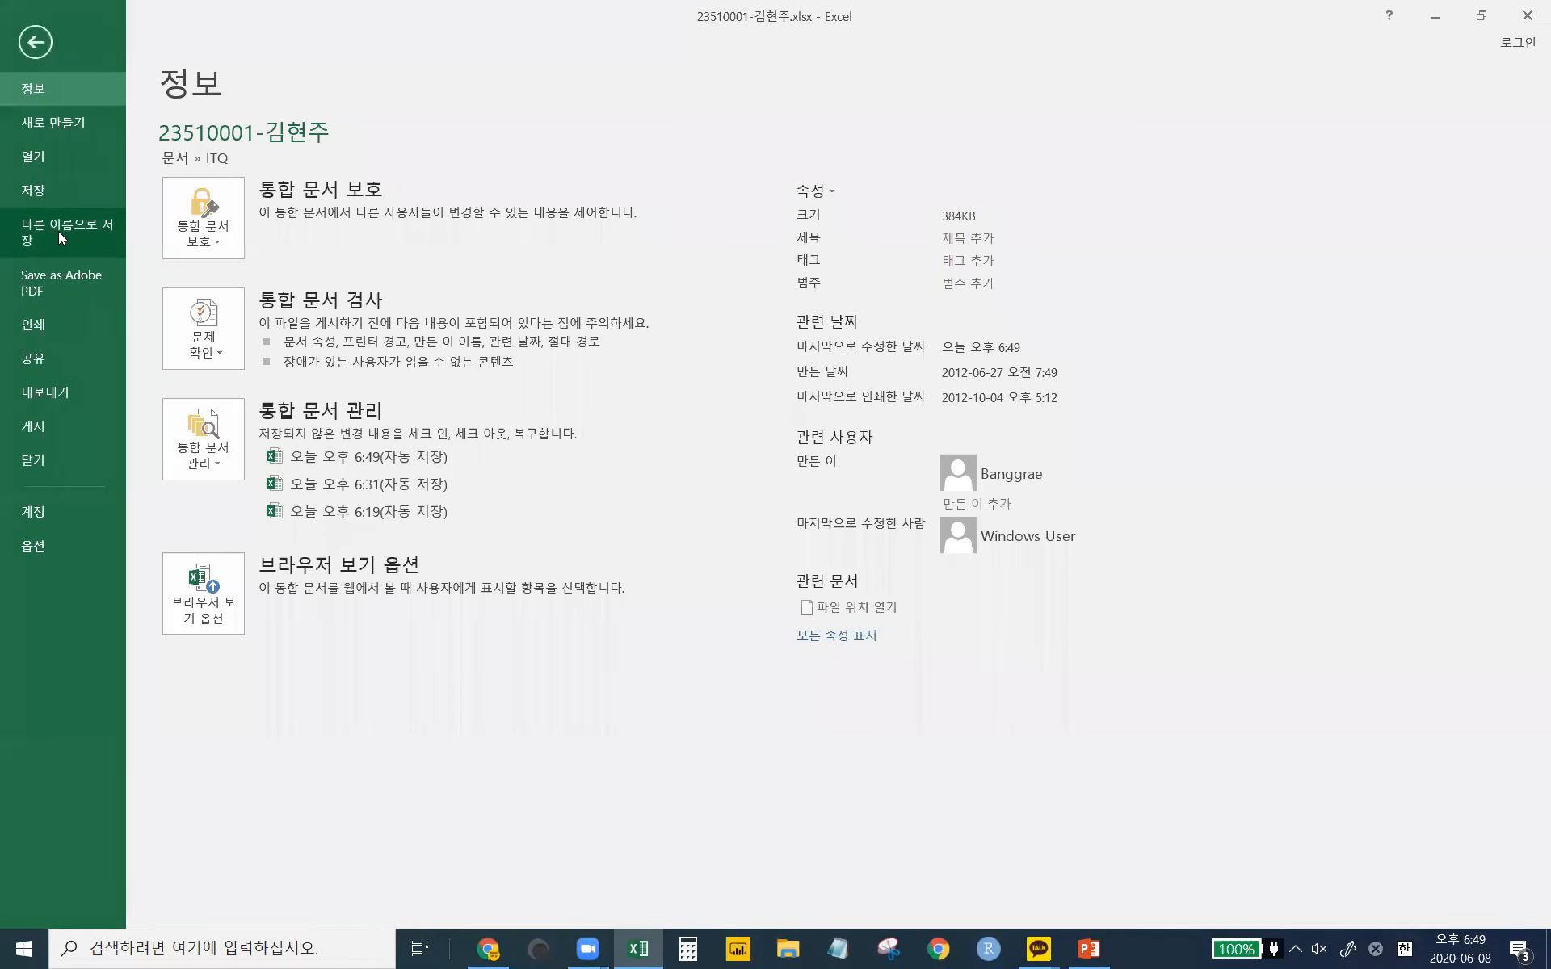
pyautogui.click(58, 231)
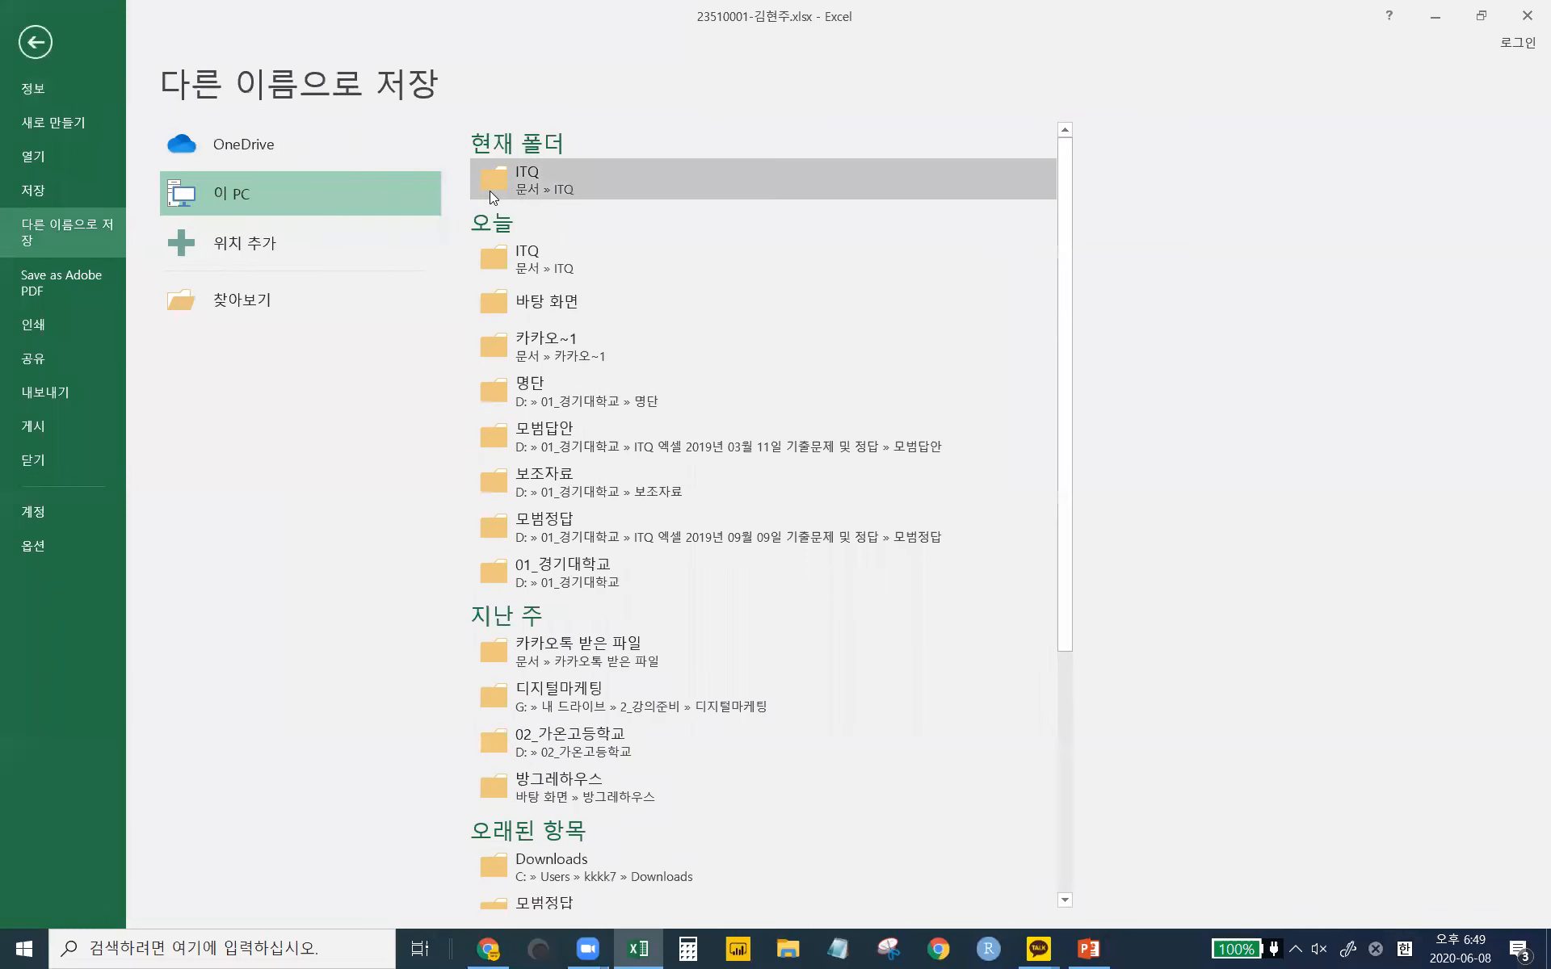
pyautogui.click(562, 182)
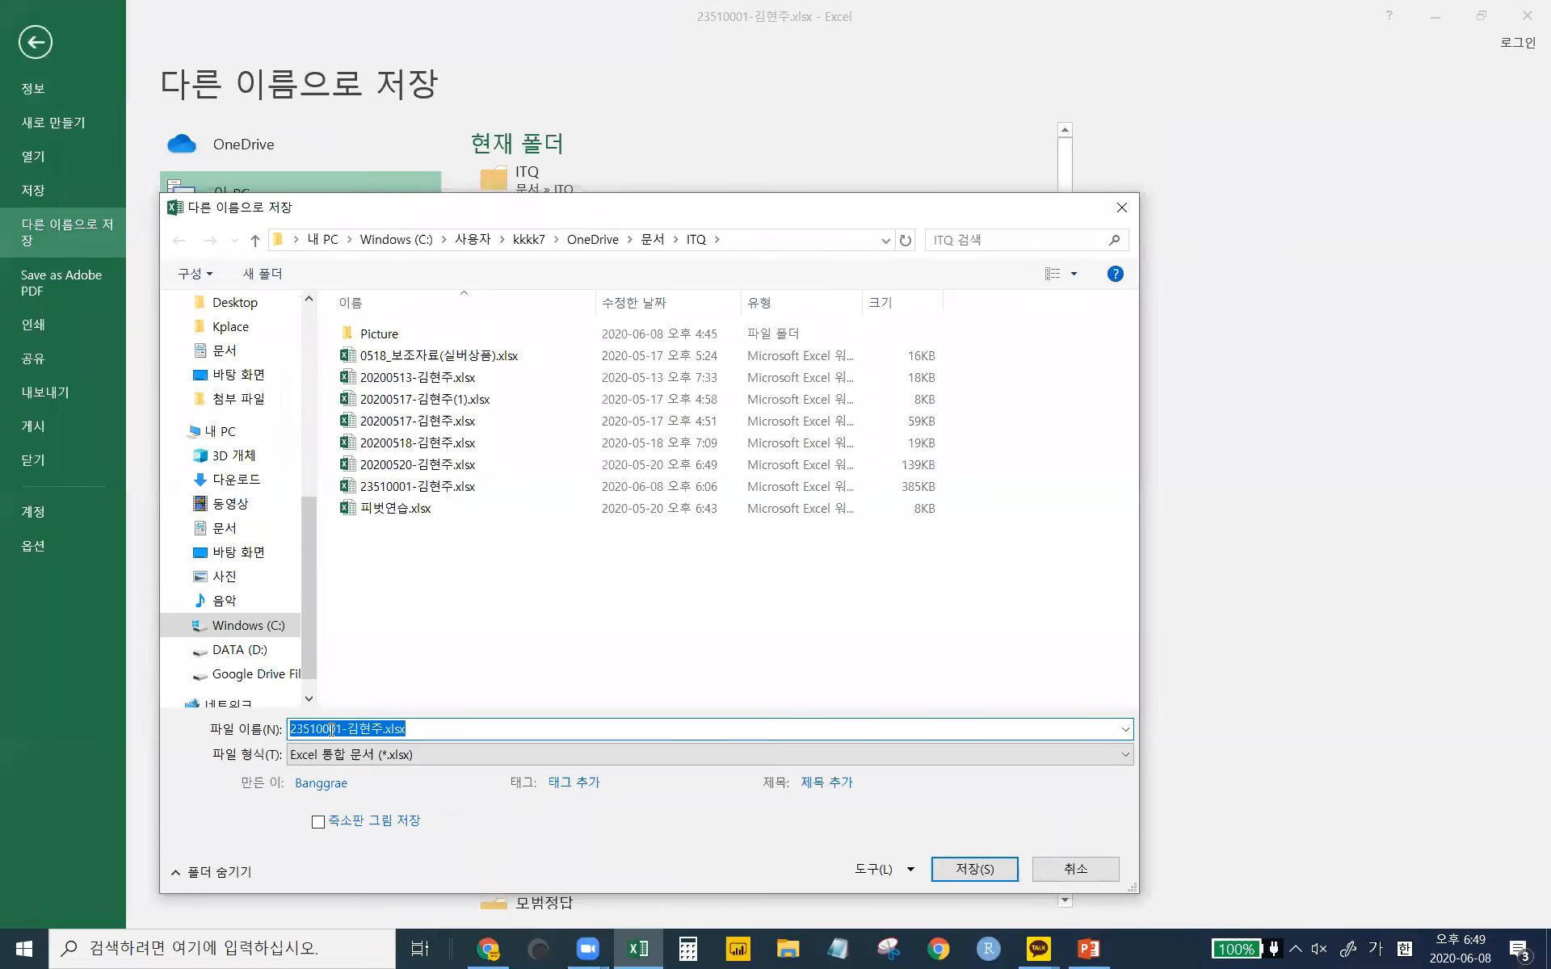
pyautogui.click(302, 729)
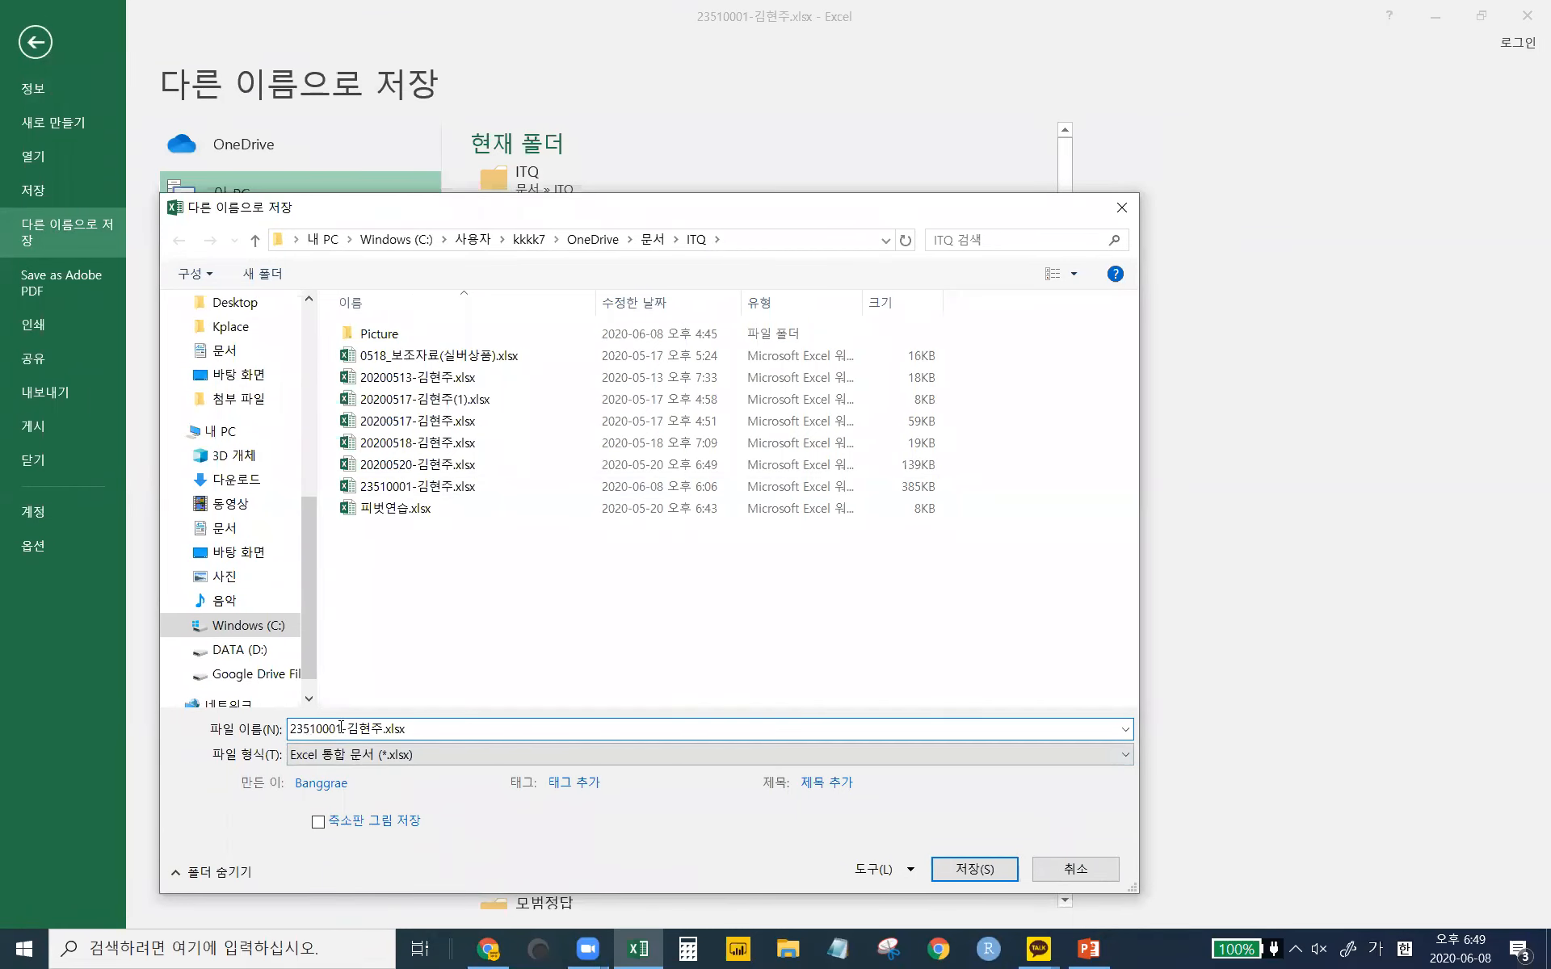
pyautogui.doubleClick(341, 728)
pyautogui.click(299, 730)
pyautogui.moveTo(315, 731); pyautogui.dragTo(380, 730)
pyautogui.click(342, 730)
pyautogui.click(426, 730)
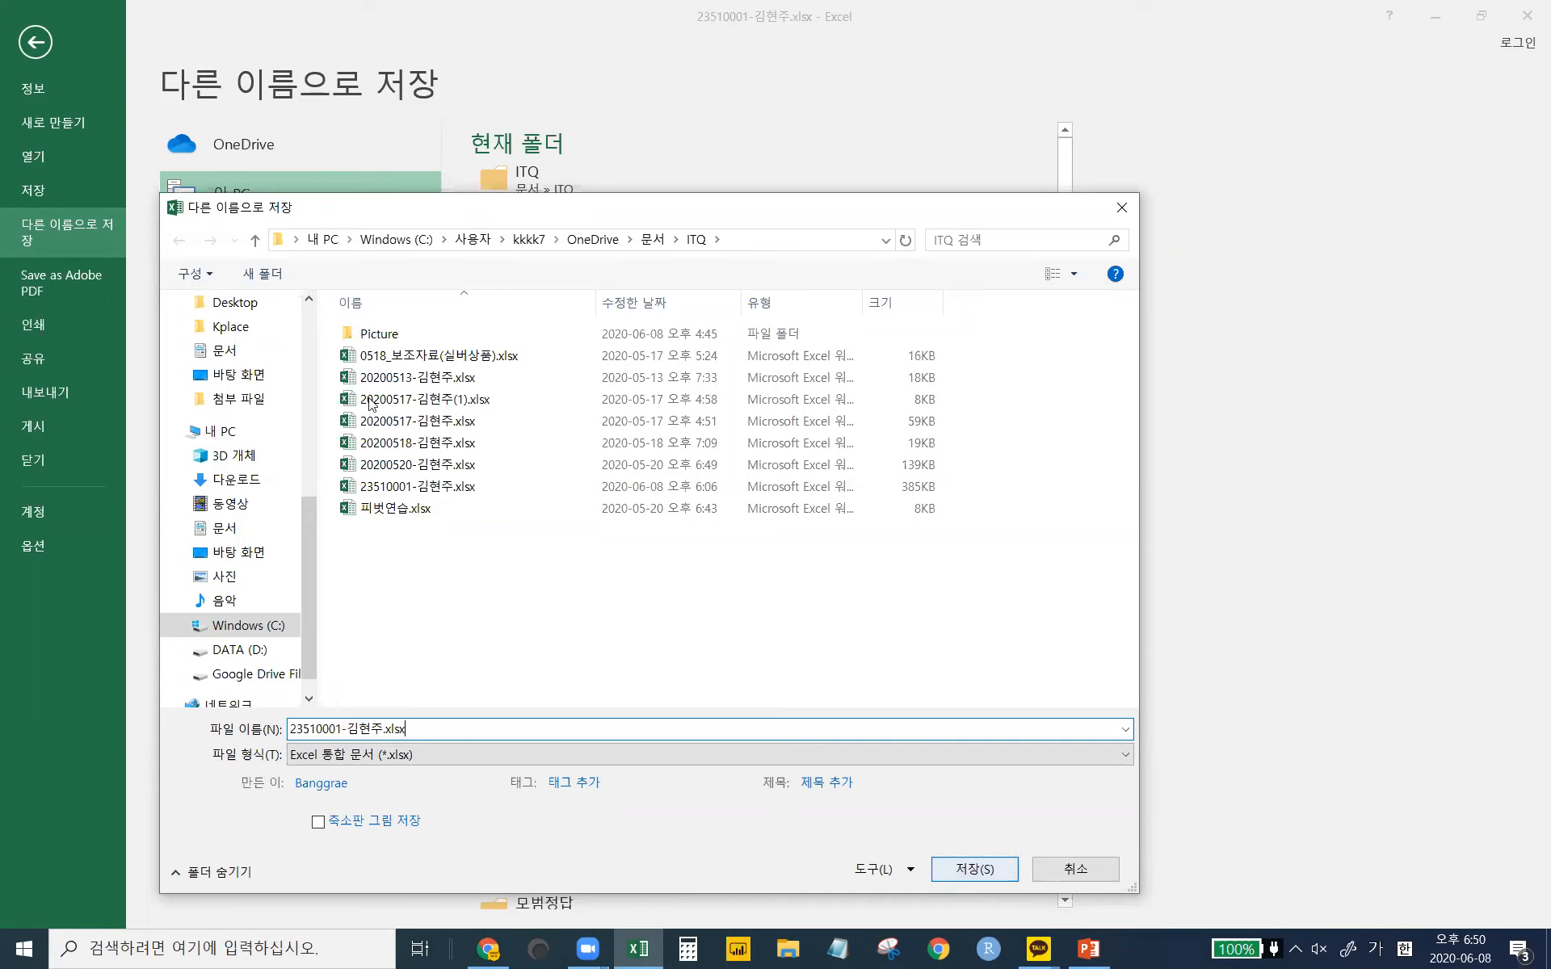
pyautogui.click(781, 247)
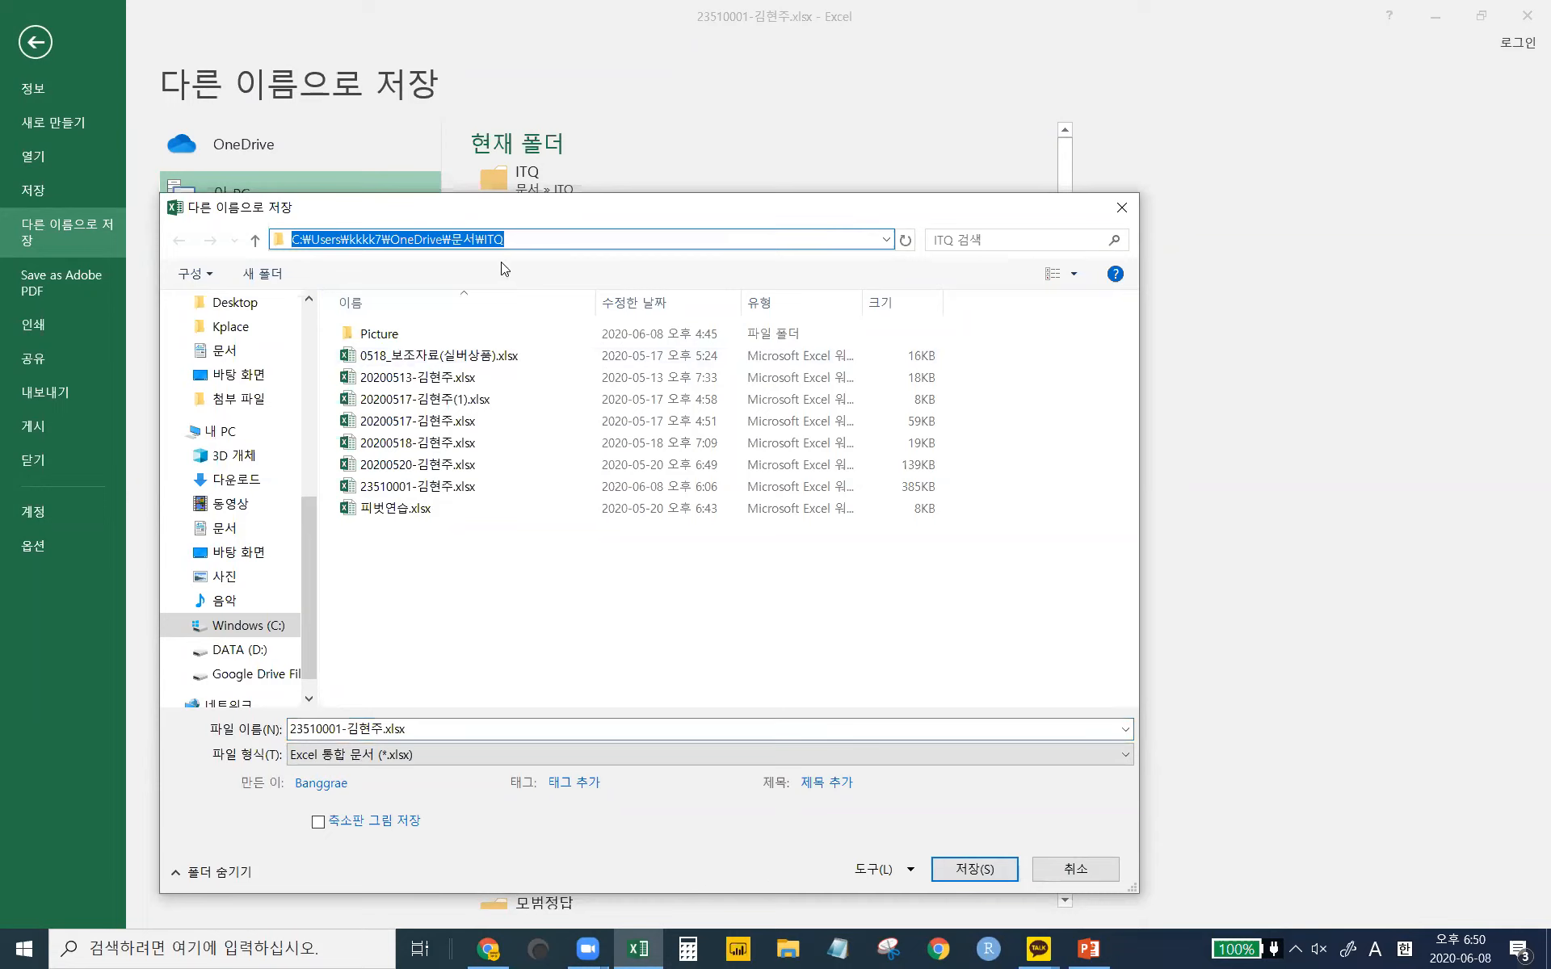
pyautogui.click(974, 869)
pyautogui.click(810, 472)
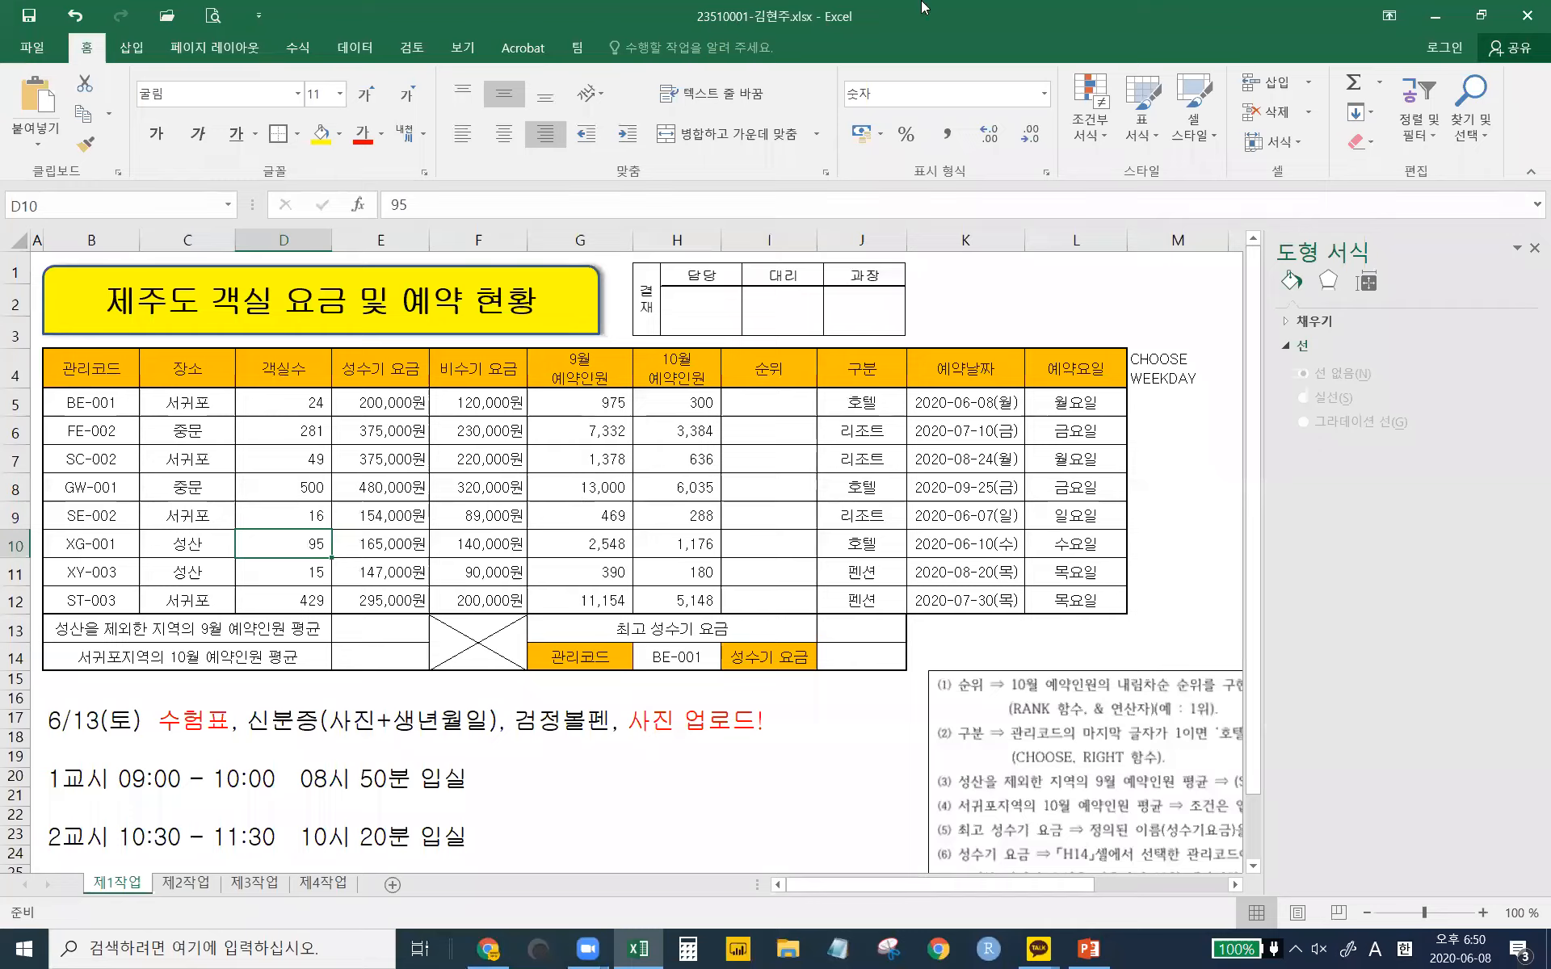
# - Minimize Excel, move the KOAS desktop icon, and launch the KOAS practice program
pyautogui.click(1436, 16)
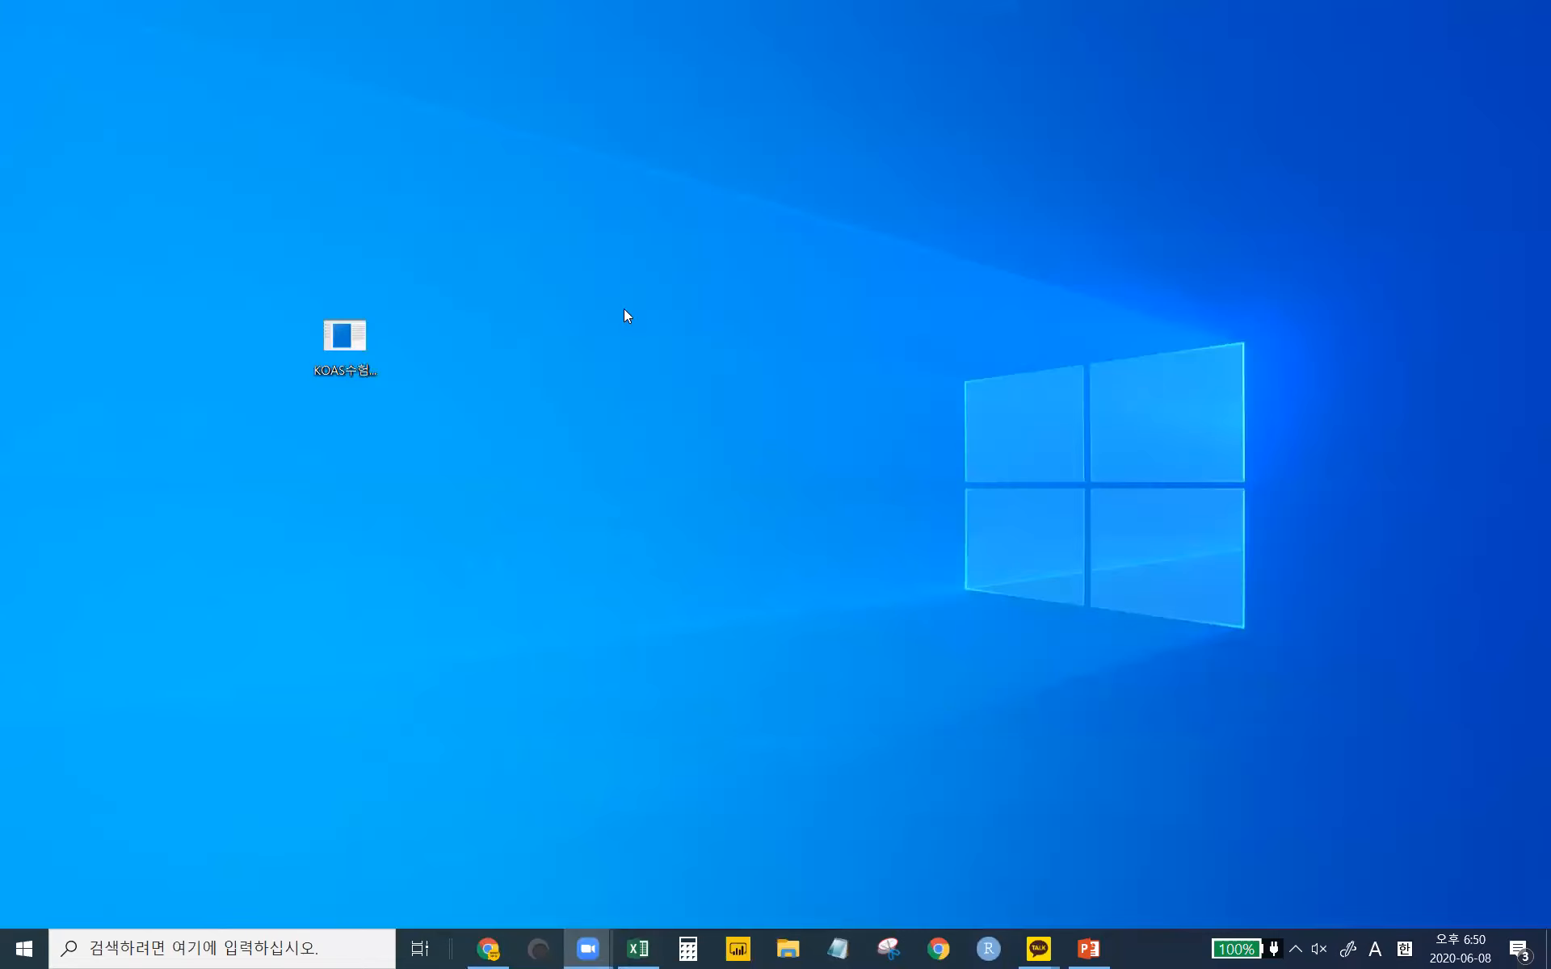
pyautogui.moveTo(346, 344); pyautogui.dragTo(449, 370)
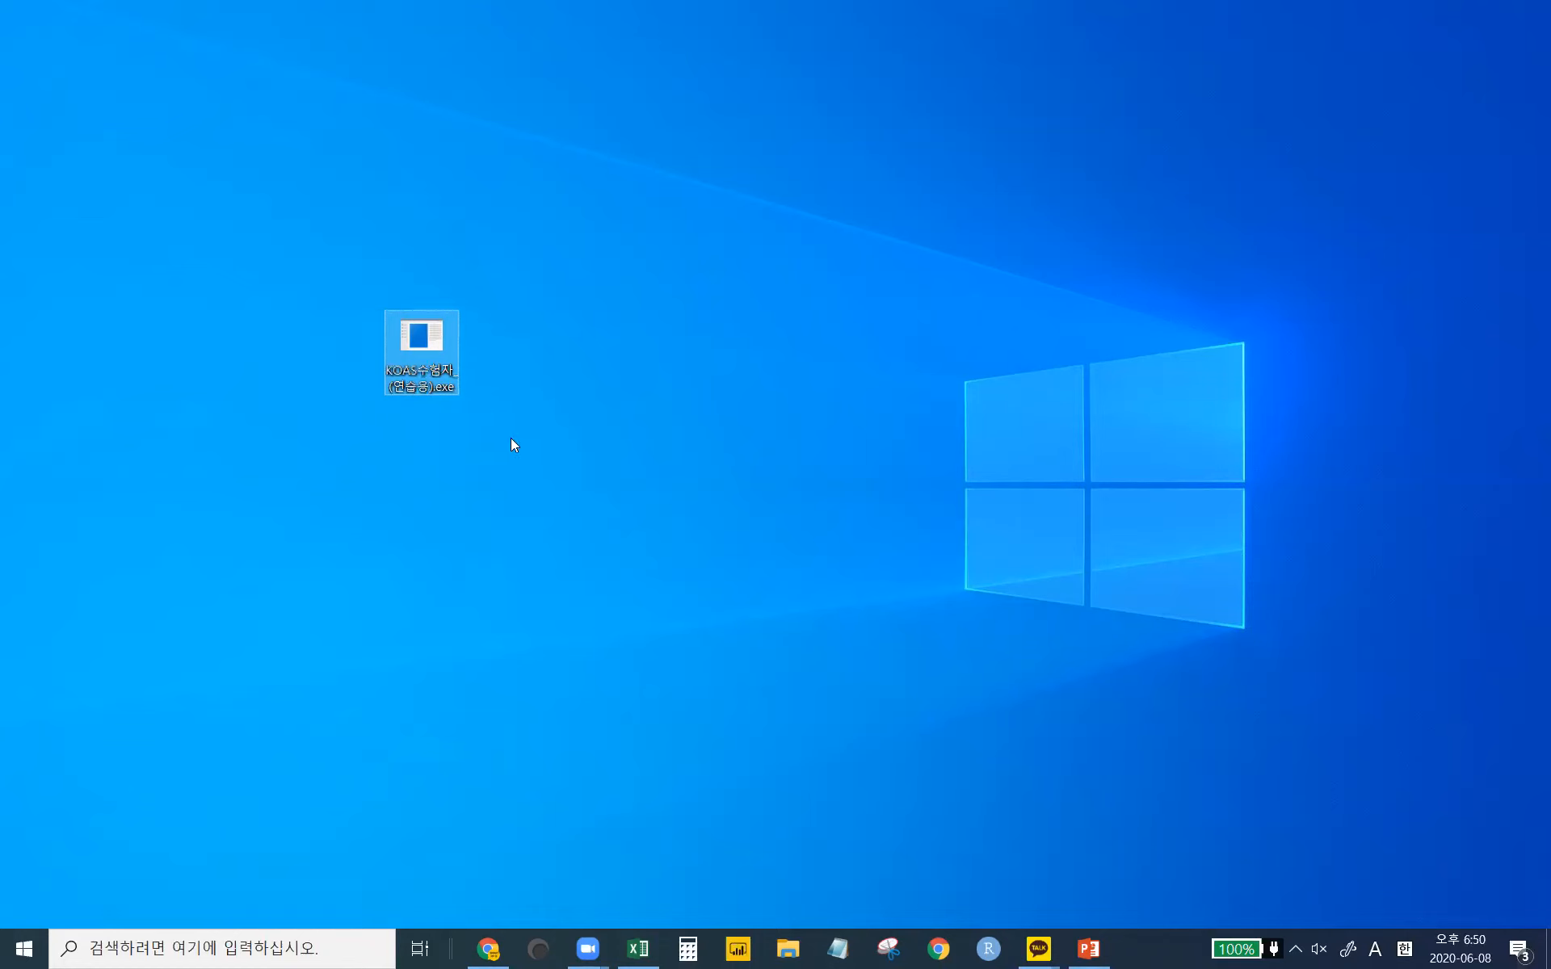
pyautogui.click(530, 467)
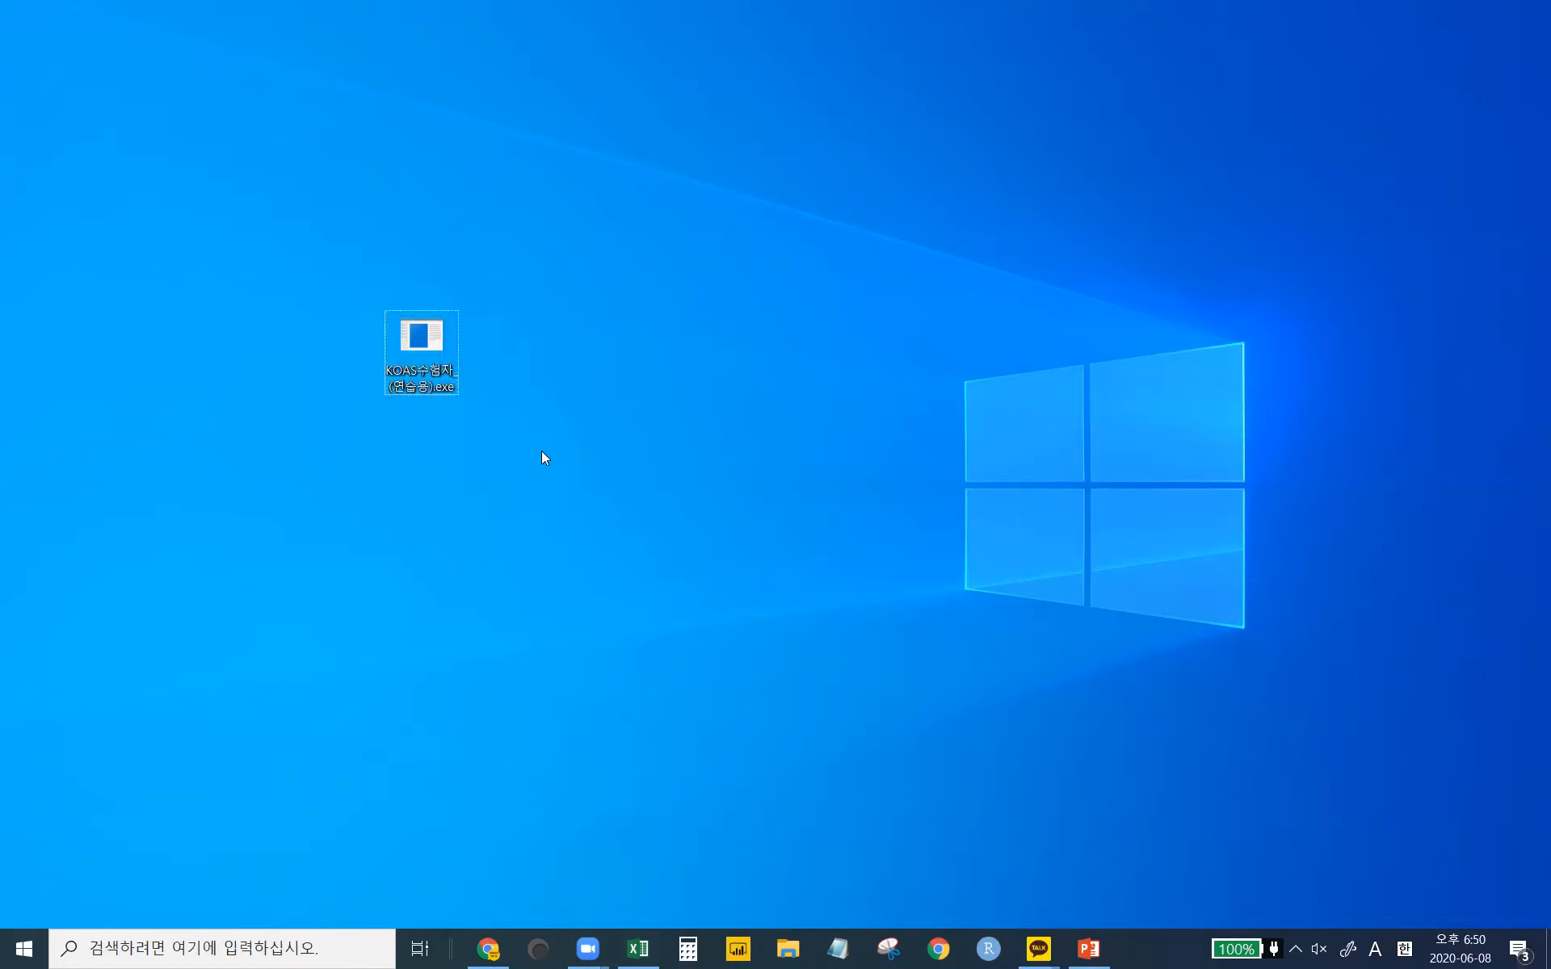
pyautogui.click(422, 355)
pyautogui.doubleClick(420, 350)
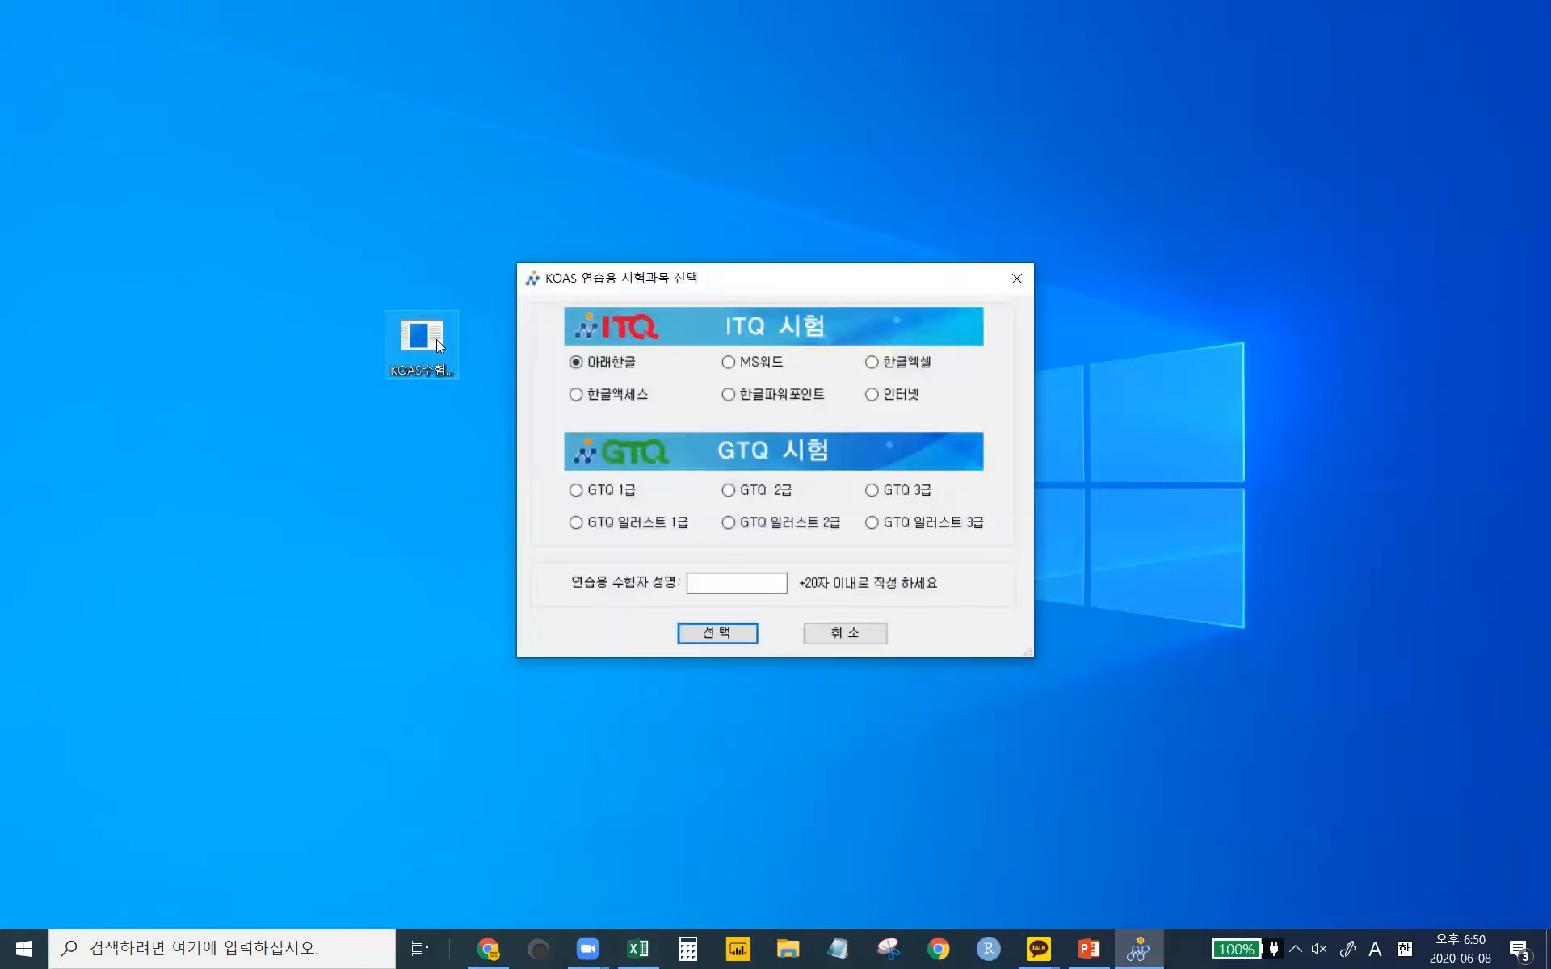
# - Reposition the selection window and KOAS icon, then enter the examinee's name in 연습용 수험자 성명
pyautogui.moveTo(666, 288); pyautogui.dragTo(641, 285)
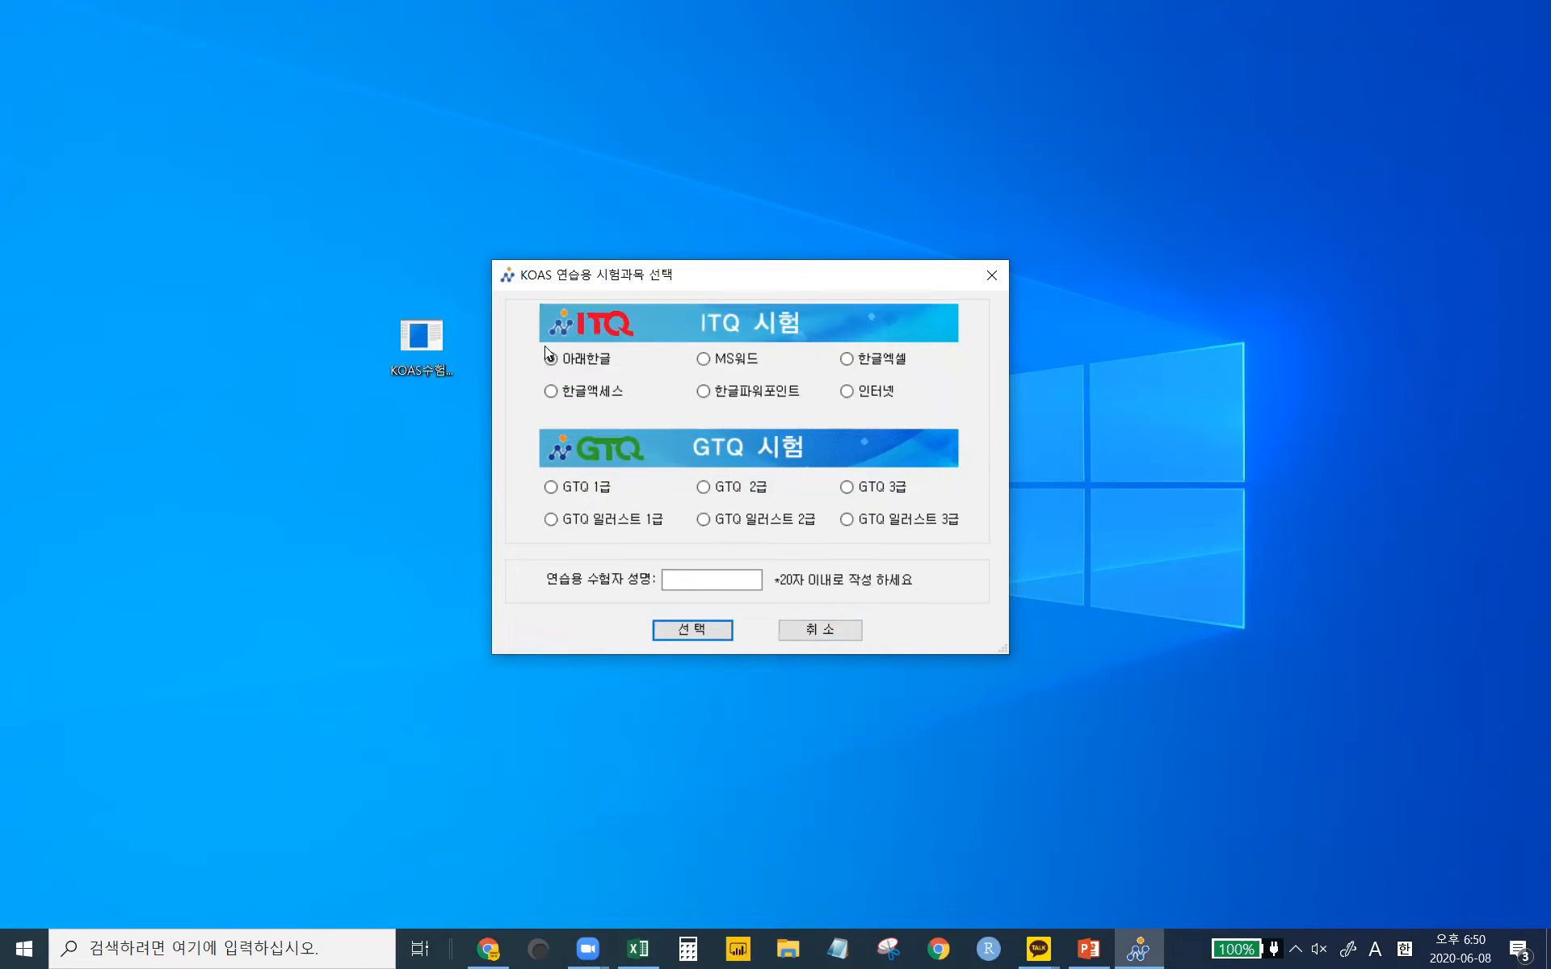
pyautogui.moveTo(429, 353); pyautogui.dragTo(344, 358)
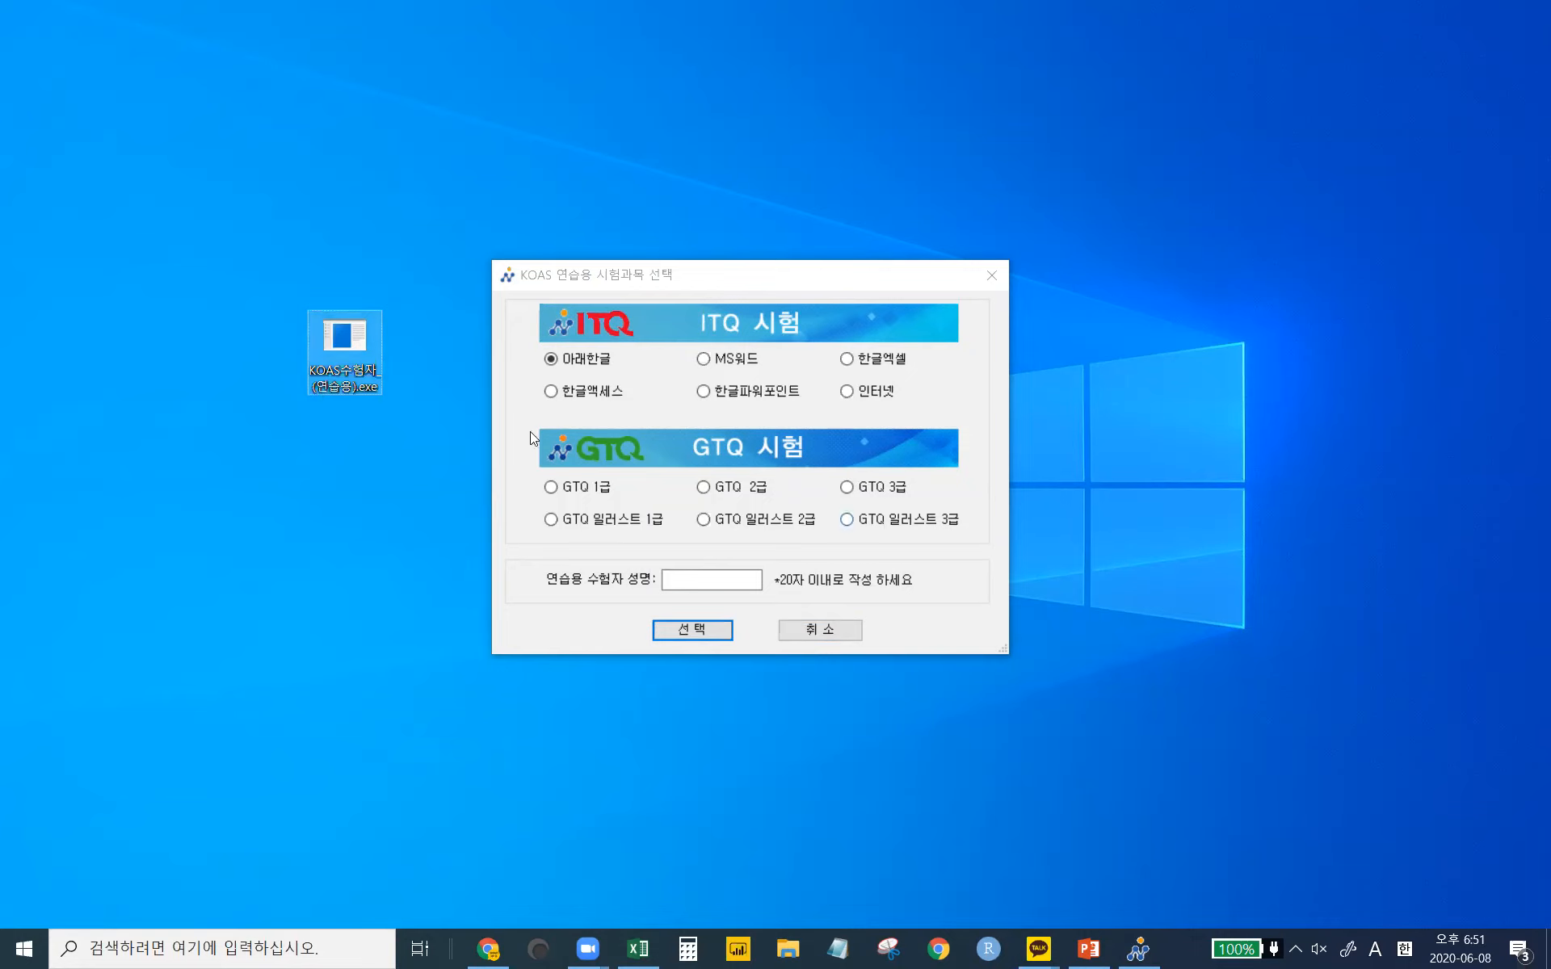
pyautogui.click(720, 582)
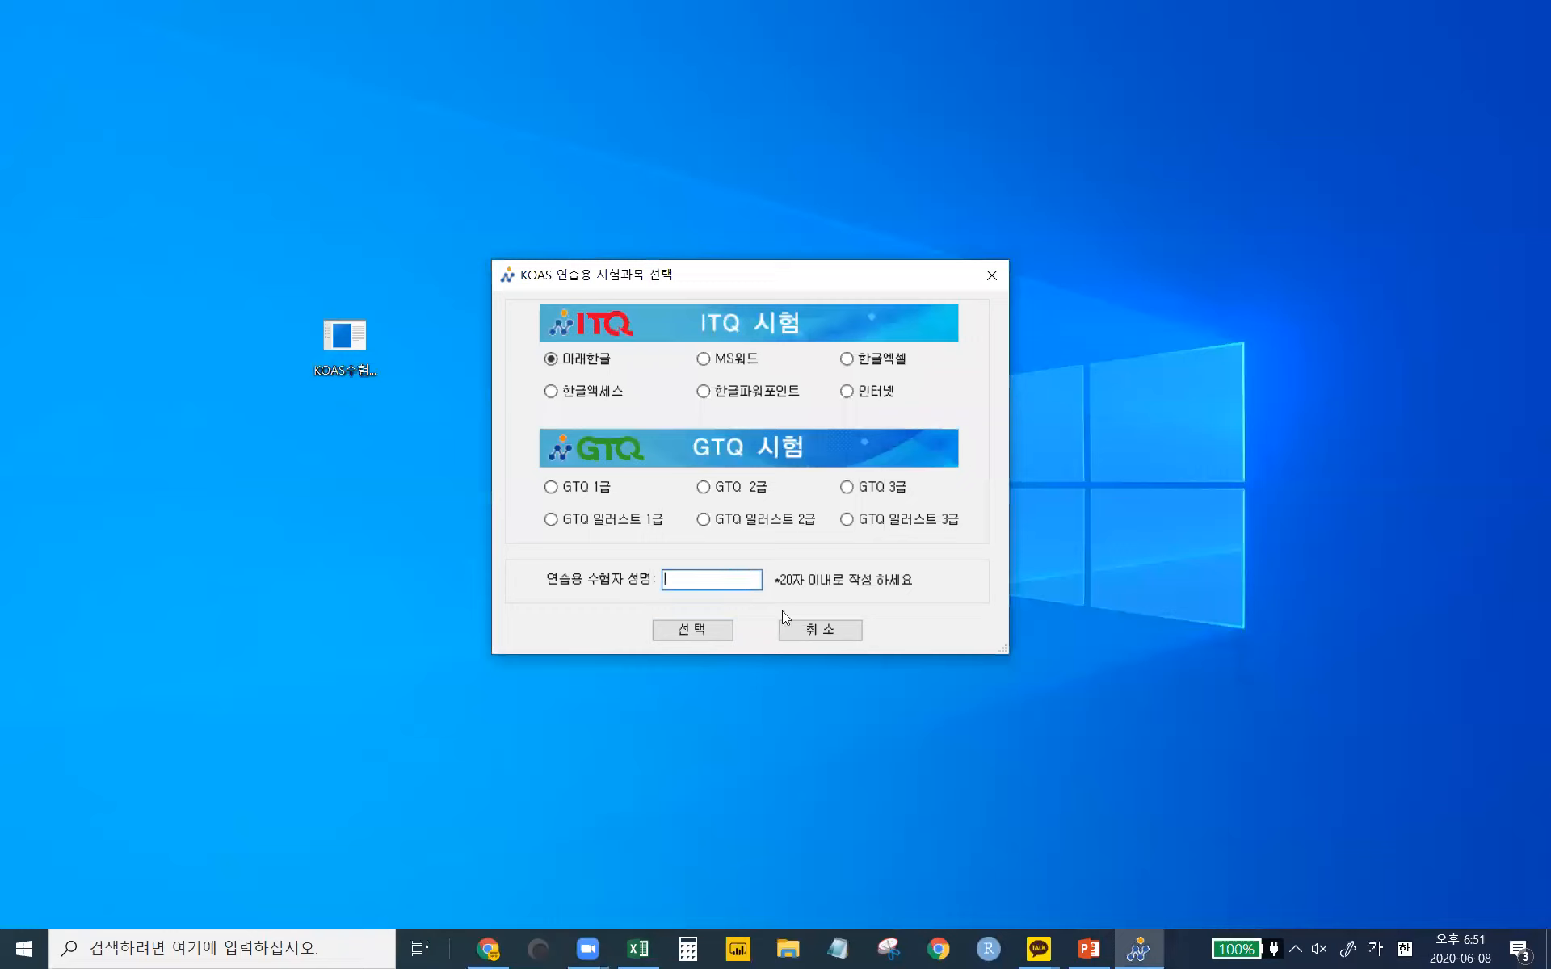
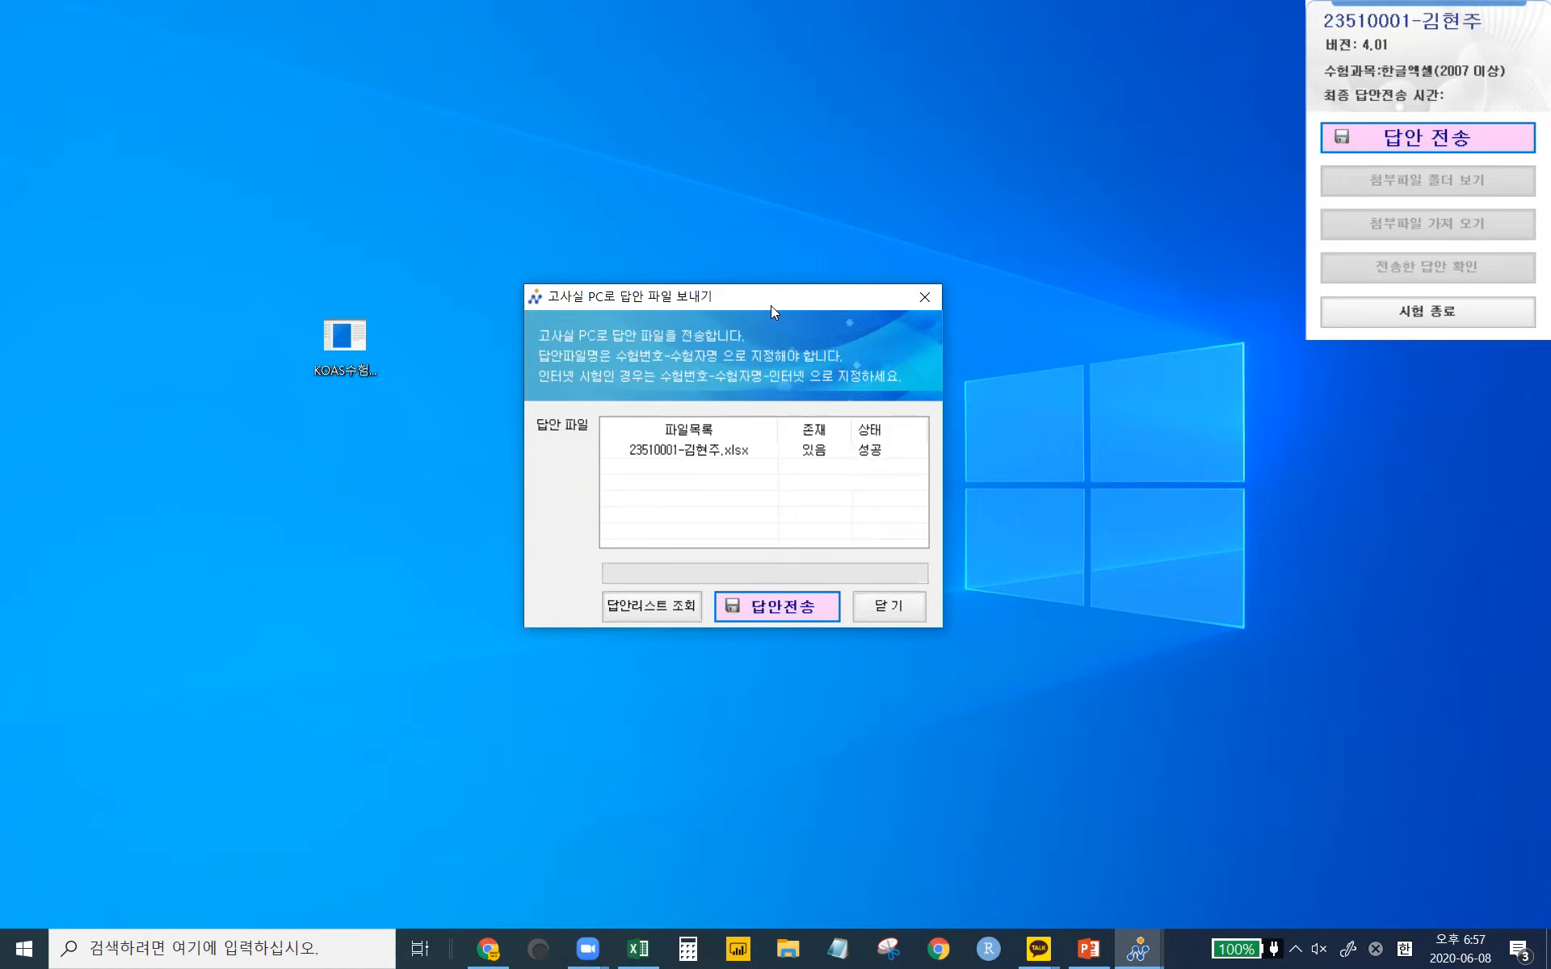
# - Close the 고사실 PC로 답안 파일 보내기 window after the answer file shows 성공
pyautogui.click(891, 609)
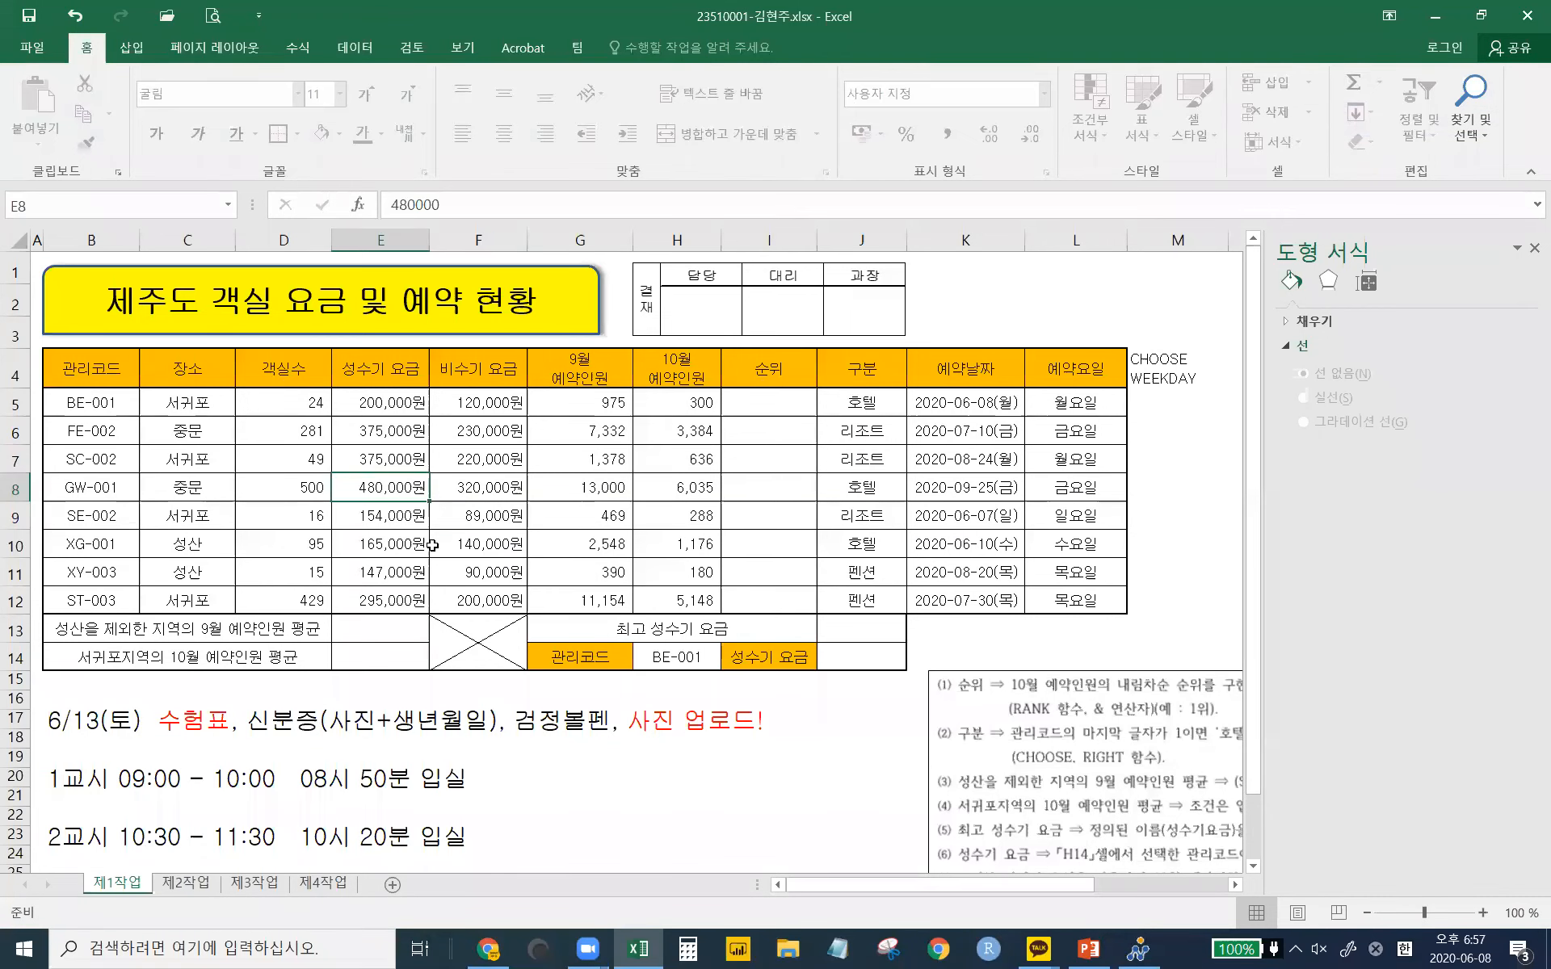
# - Look over sheets 제1작업 through 제4작업, including the 제4작업 chart, ending on 제2작업
pyautogui.click(208, 885)
pyautogui.click(266, 885)
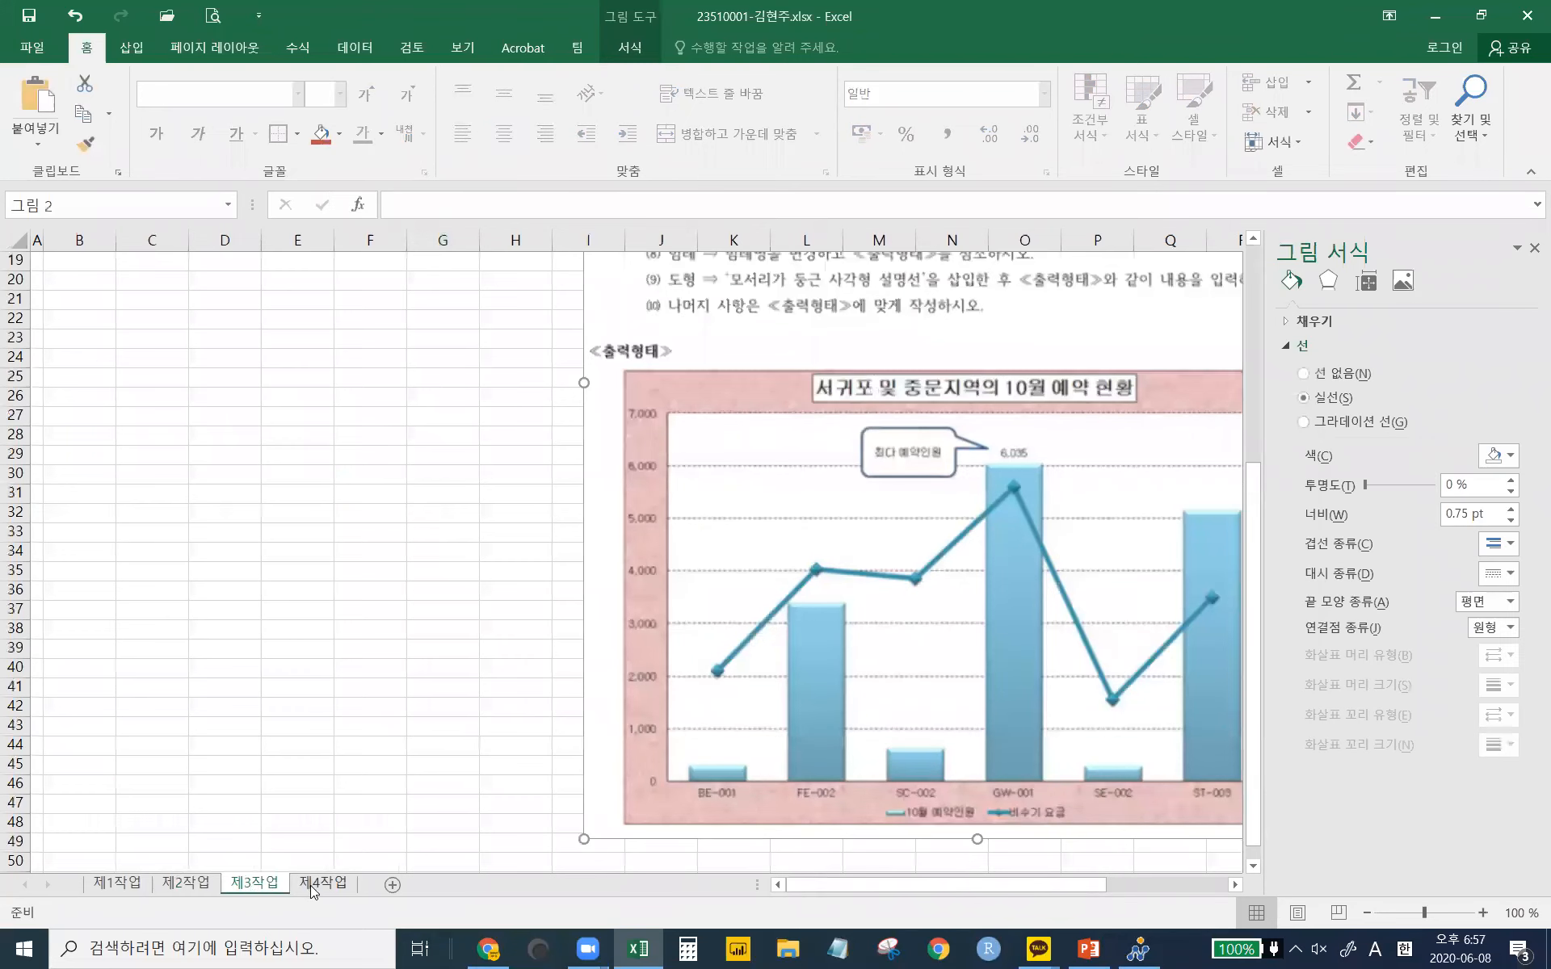
pyautogui.click(315, 884)
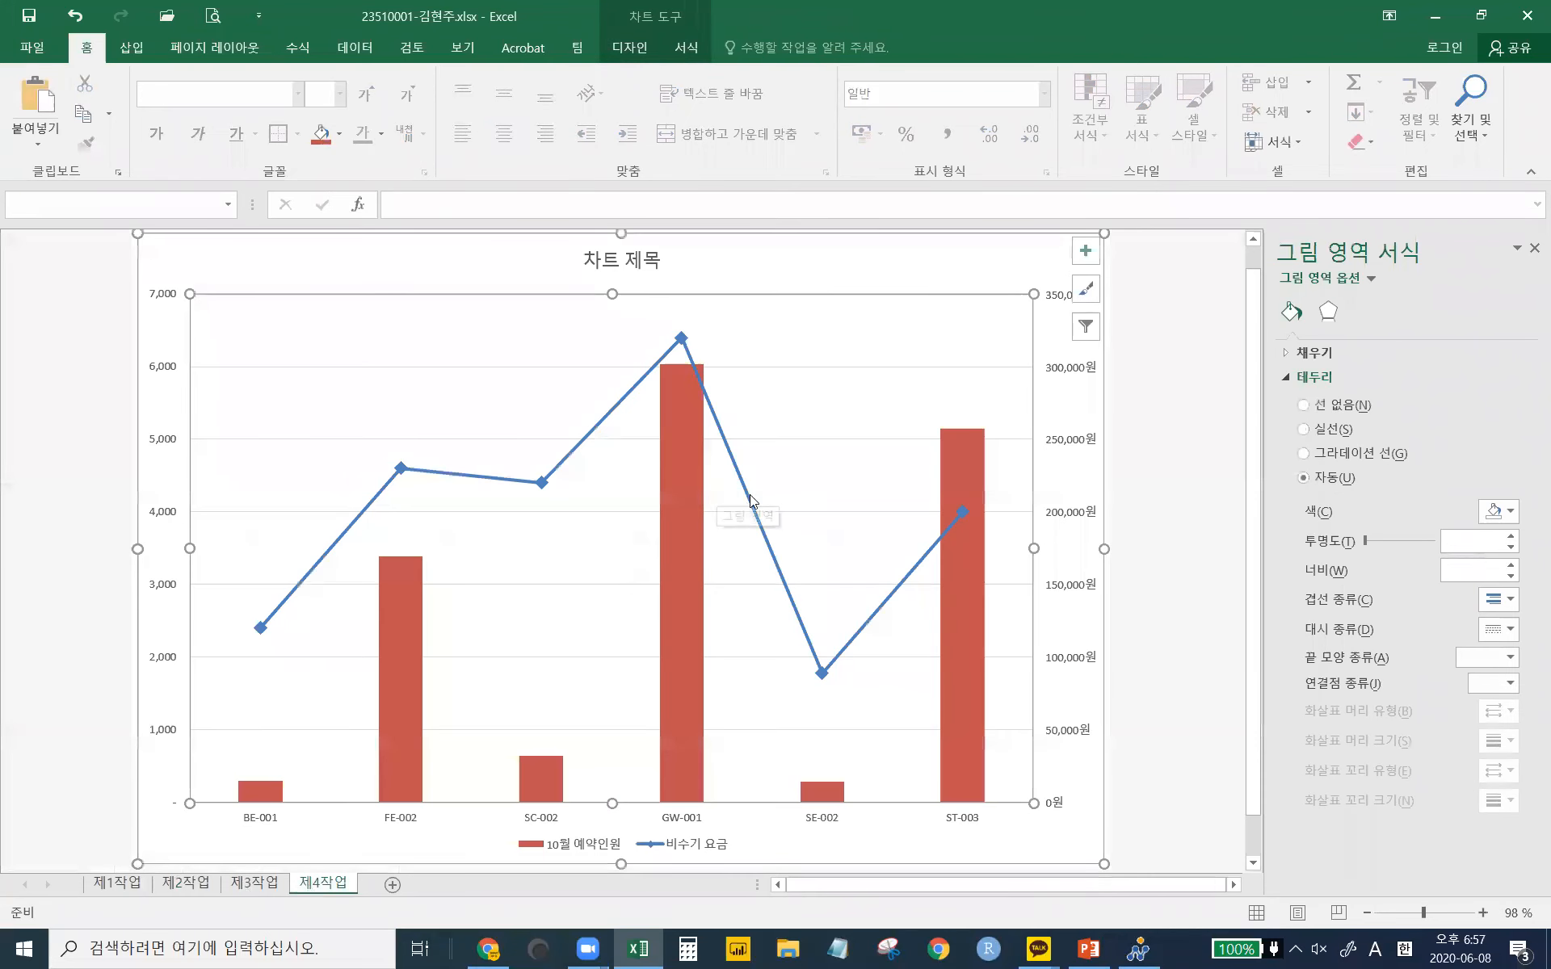
pyautogui.click(267, 884)
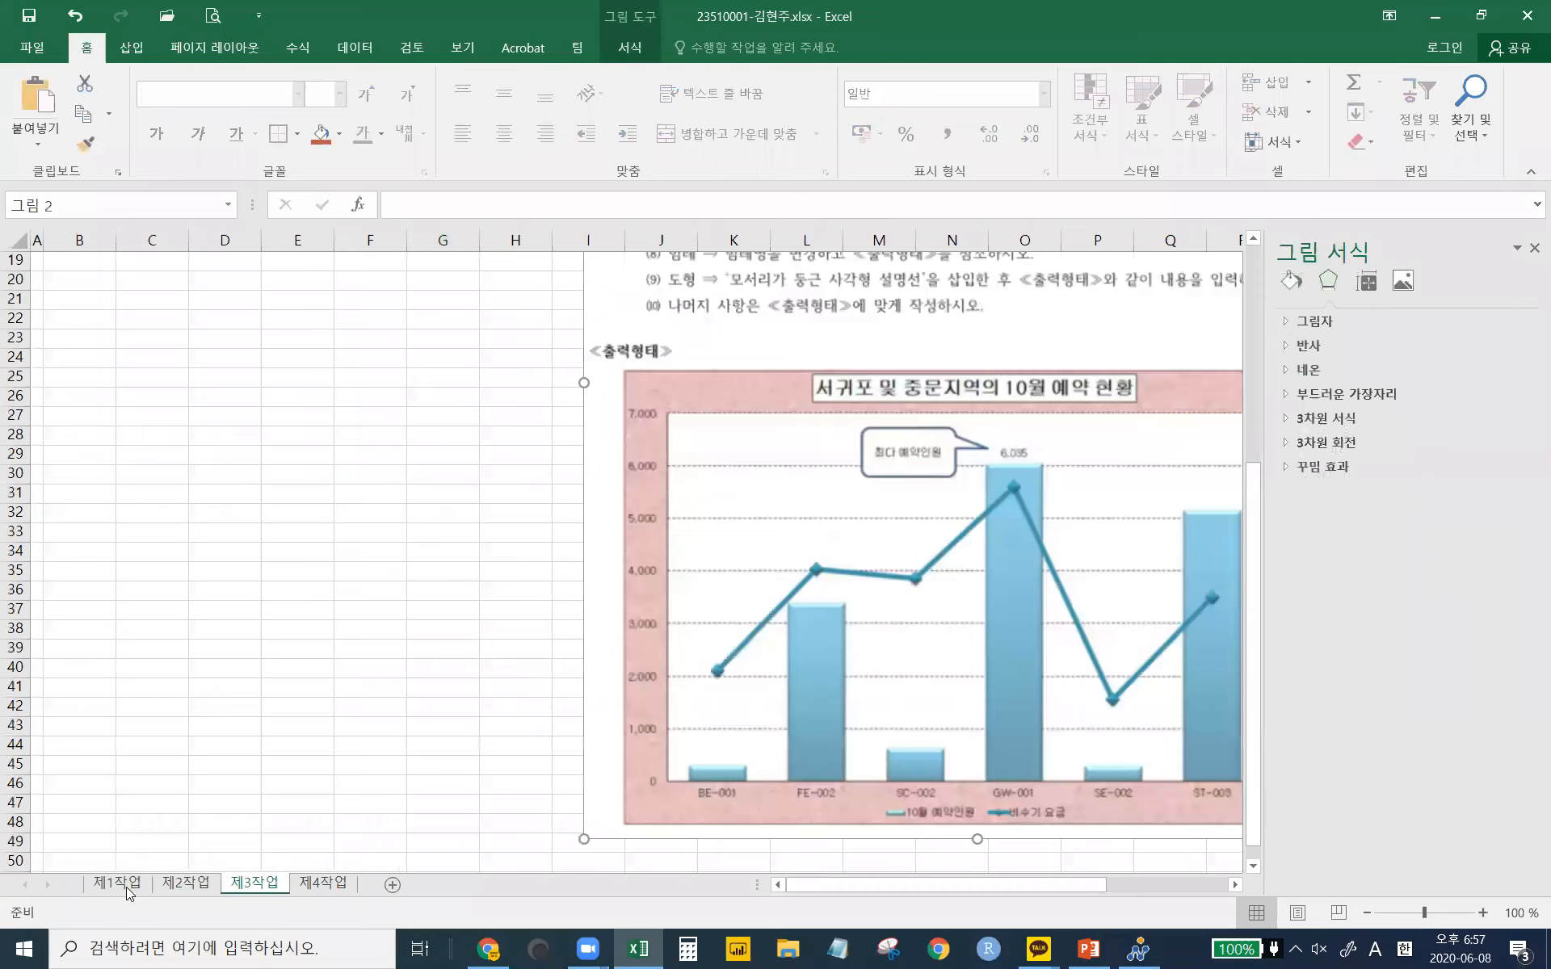
pyautogui.click(117, 883)
pyautogui.click(186, 882)
pyautogui.click(254, 883)
pyautogui.hotkey('ctrl', 'pageup')
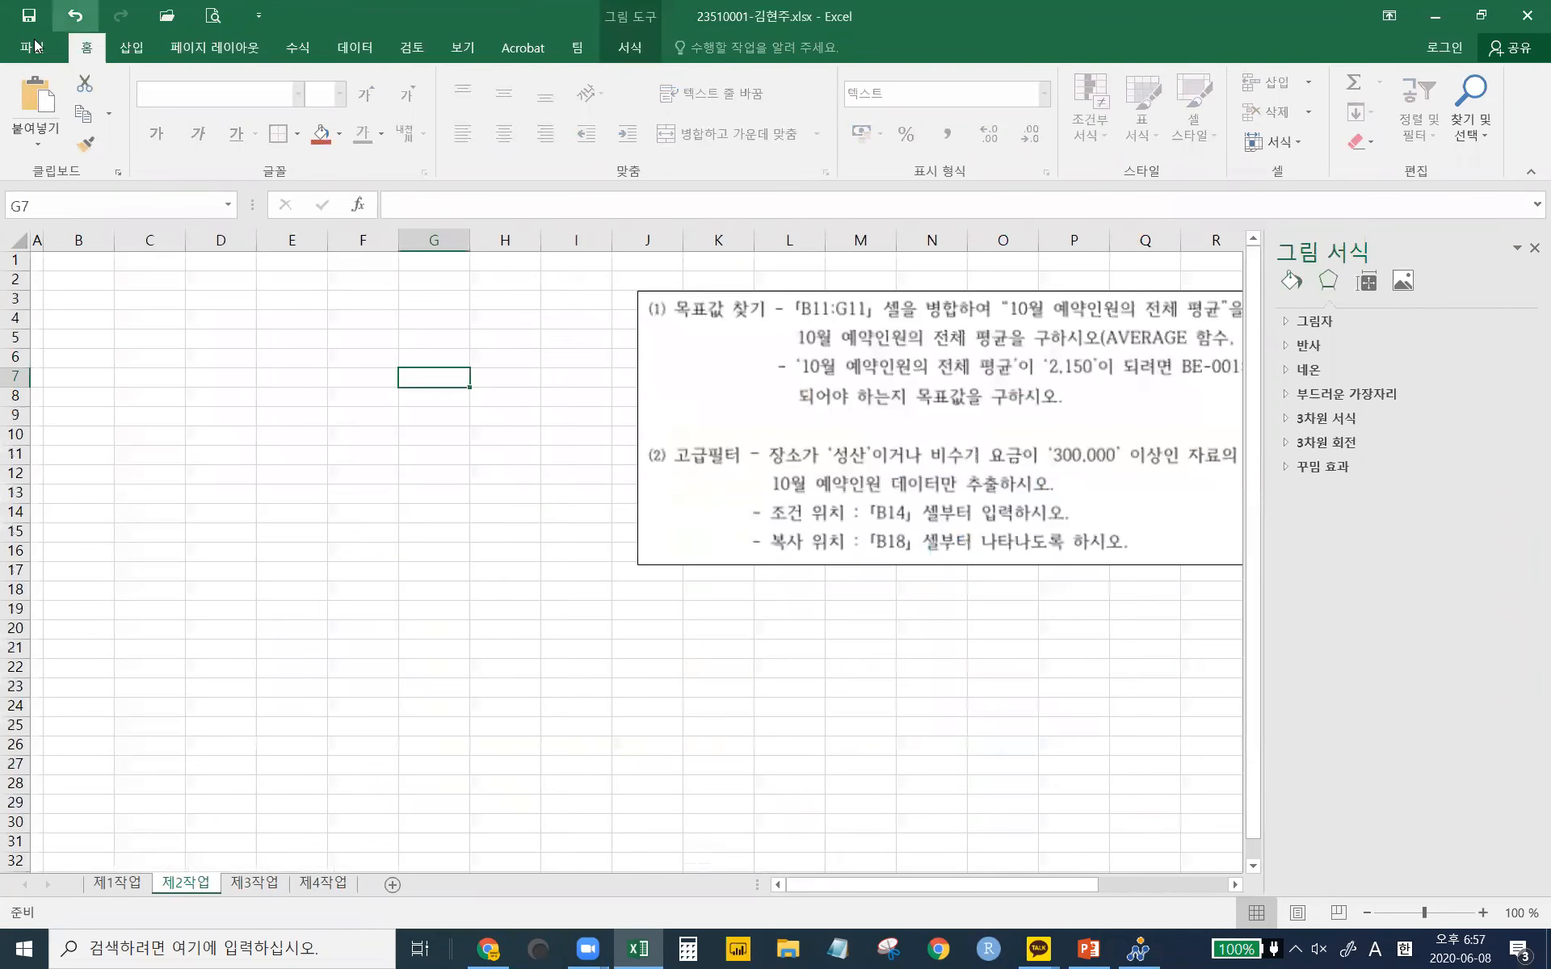
# - Save the workbook with Ctrl+S and start 답안 전송 from the KOAS panel
pyautogui.hotkey('ctrl', 's')
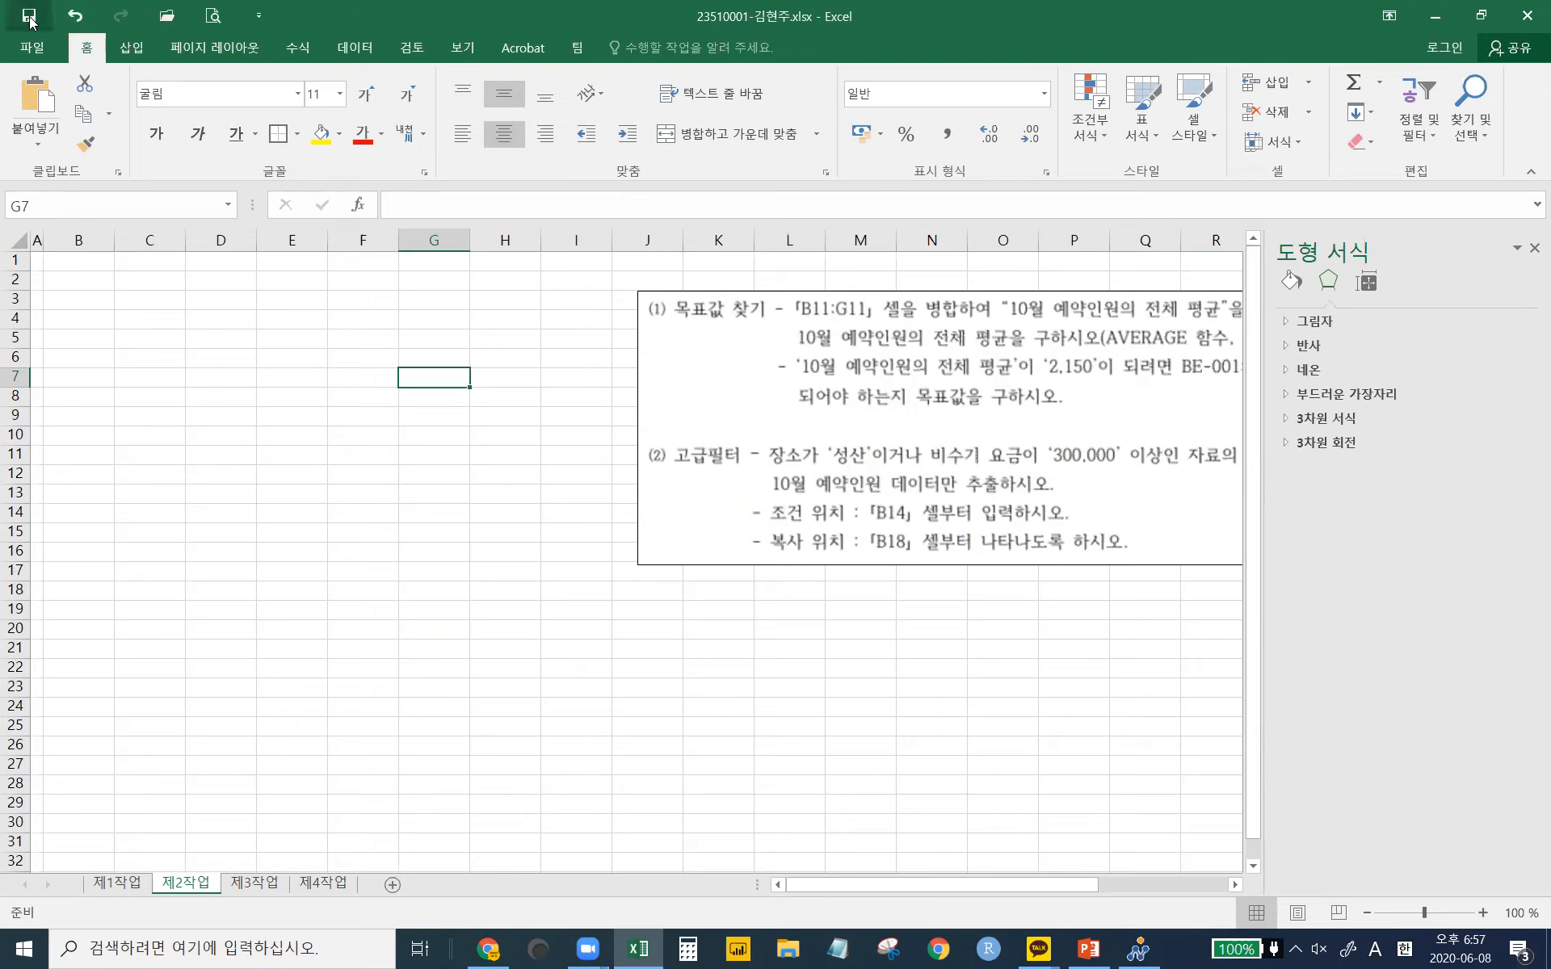
pyautogui.click(1443, 20)
pyautogui.click(1403, 139)
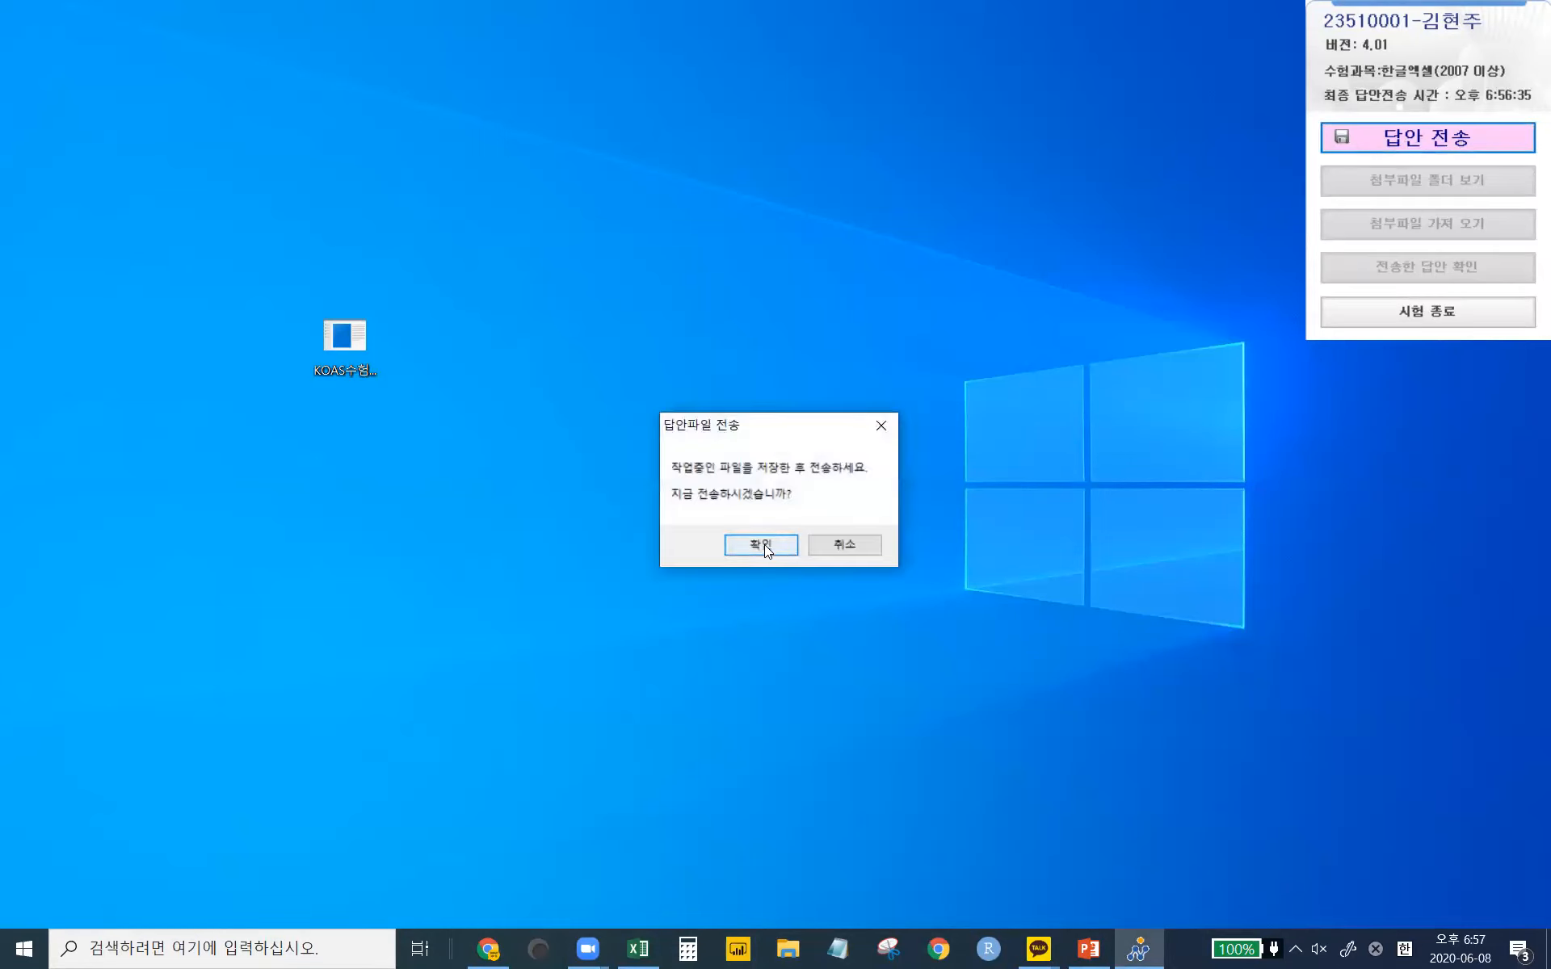
# - Confirm and transmit the answer workbook to the exam room PC, acknowledging the success message
pyautogui.click(764, 544)
pyautogui.click(823, 619)
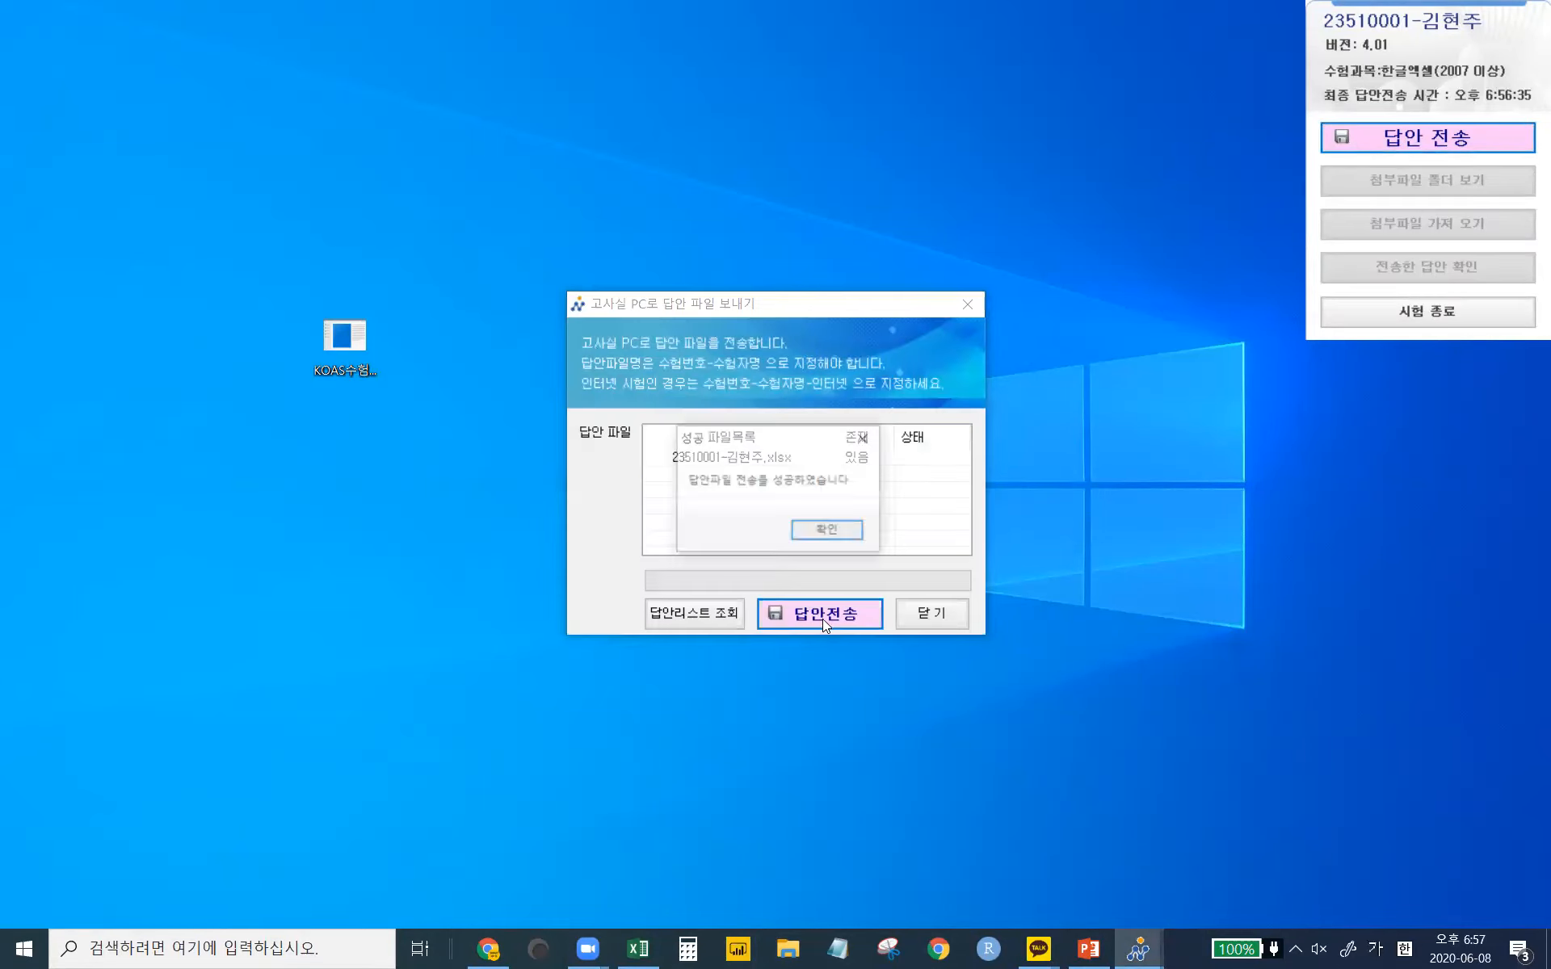
pyautogui.click(838, 530)
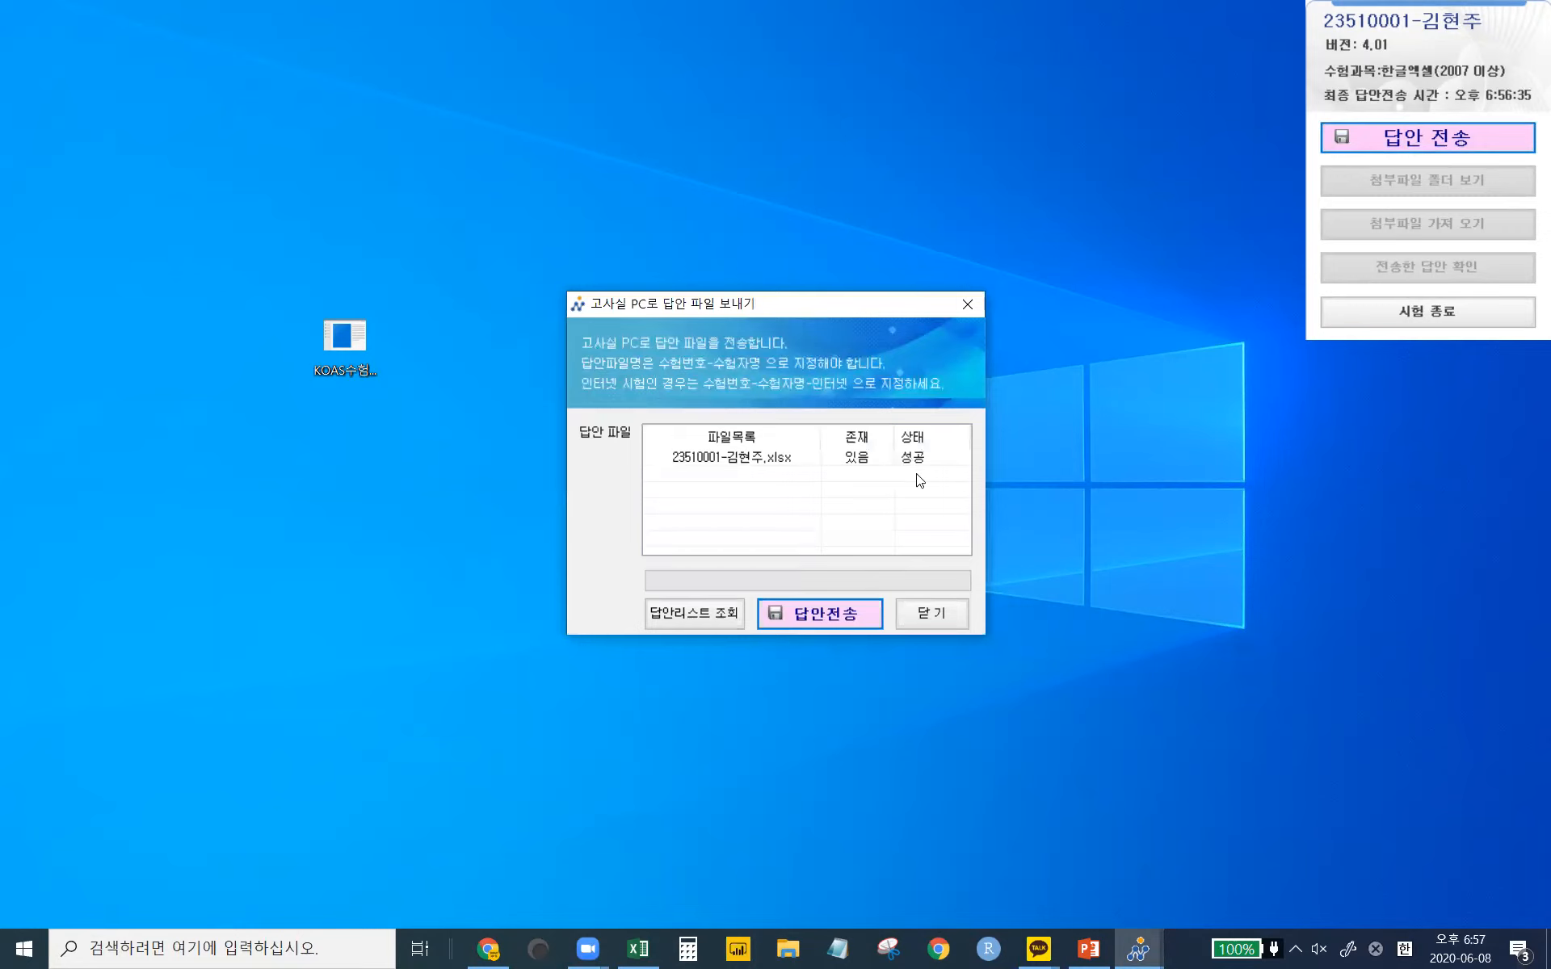
# - Send the answer file again and cancel the same-size resend, leaving status 취소
pyautogui.click(822, 619)
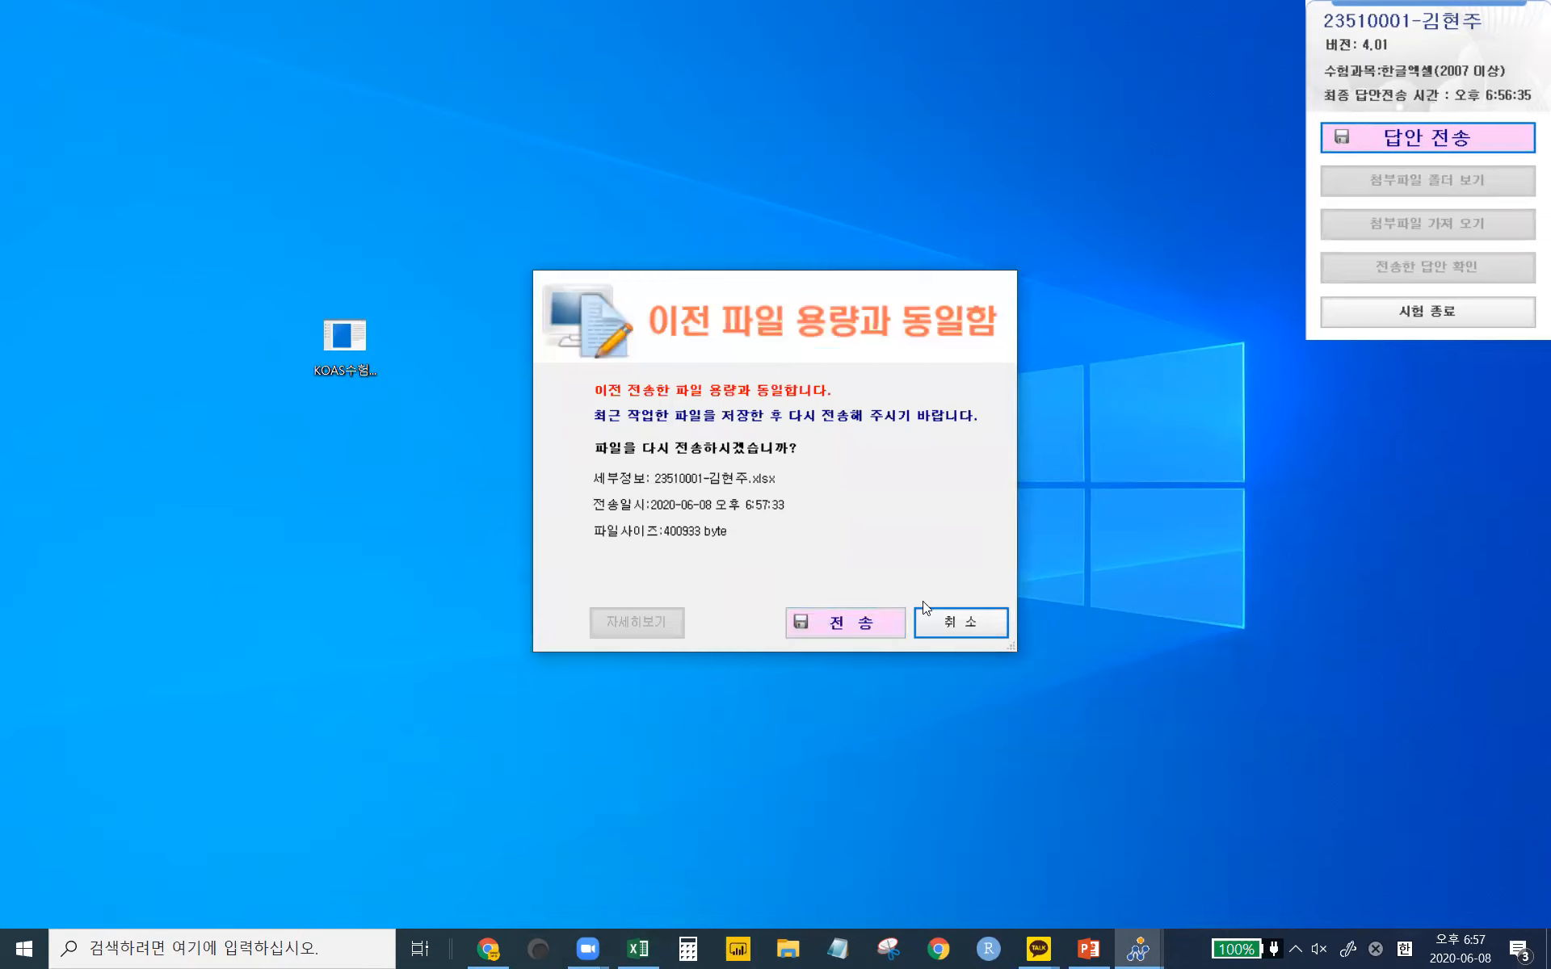
pyautogui.click(974, 626)
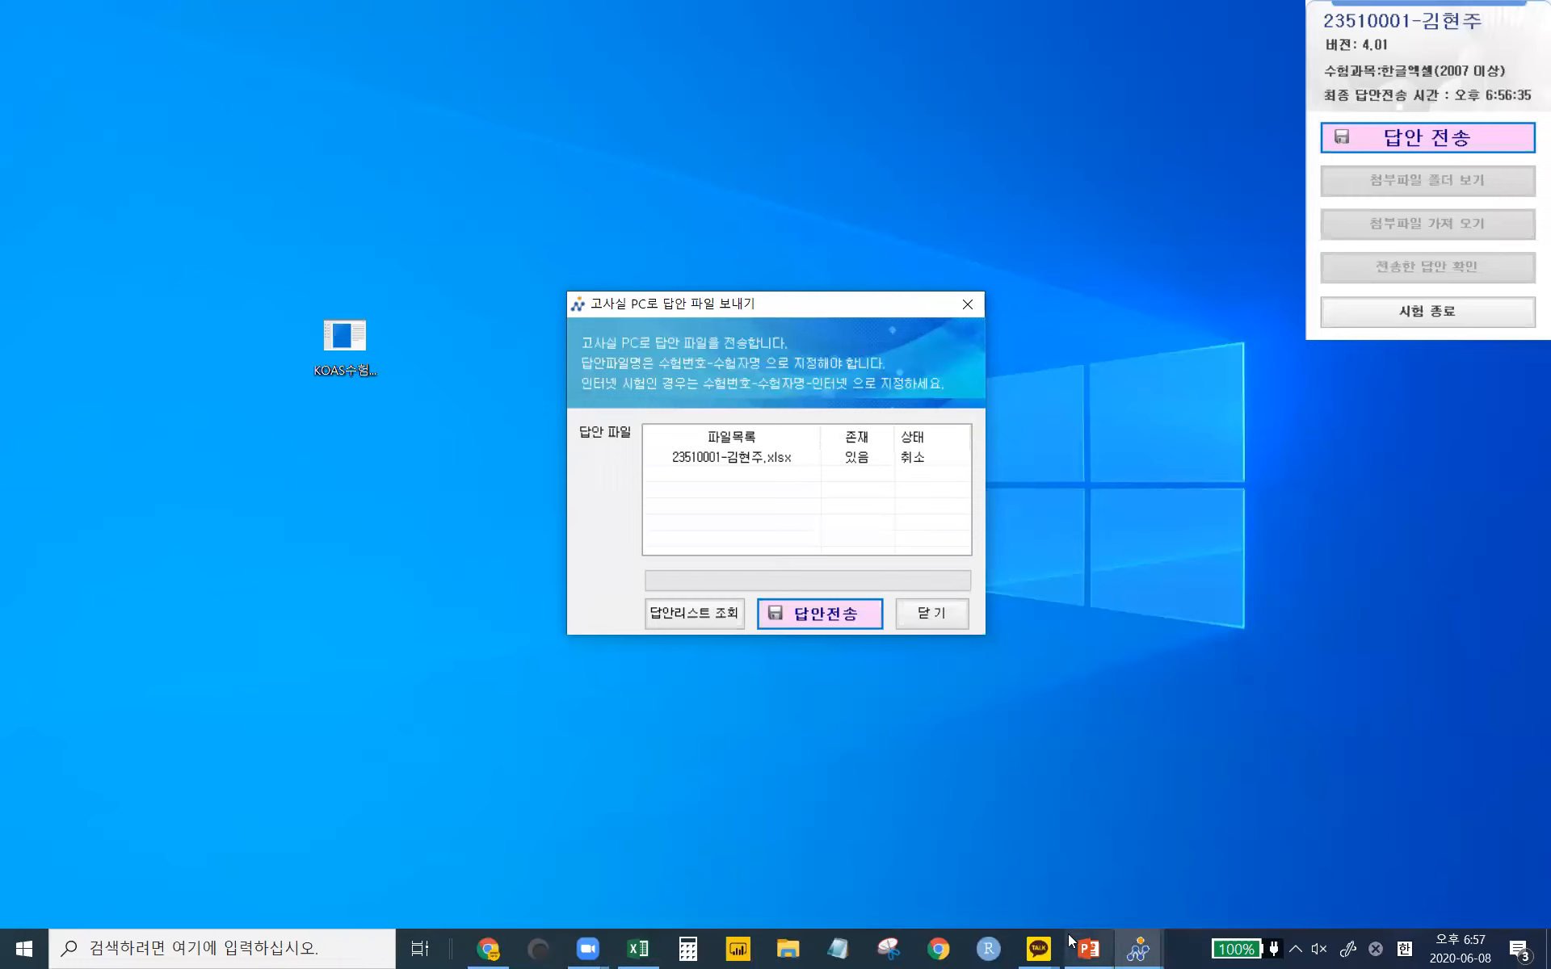
pyautogui.moveTo(1071, 941)
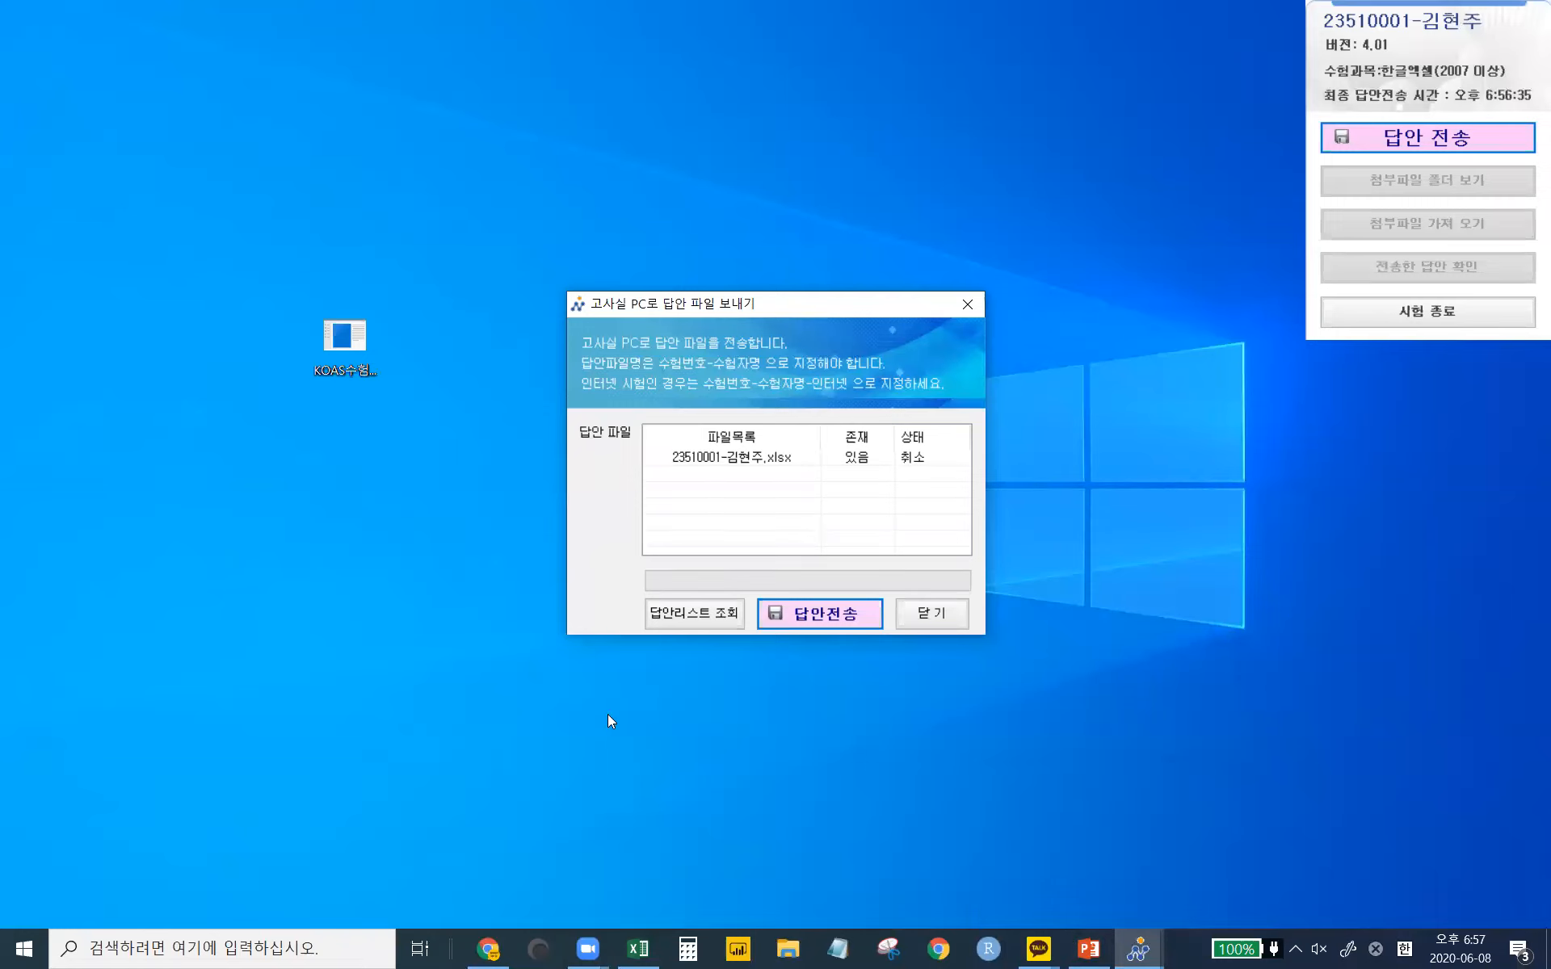
# - Resend the unchanged answer file via 전송, acknowledge success, and close the send window (last send 6:58:28)
pyautogui.click(832, 614)
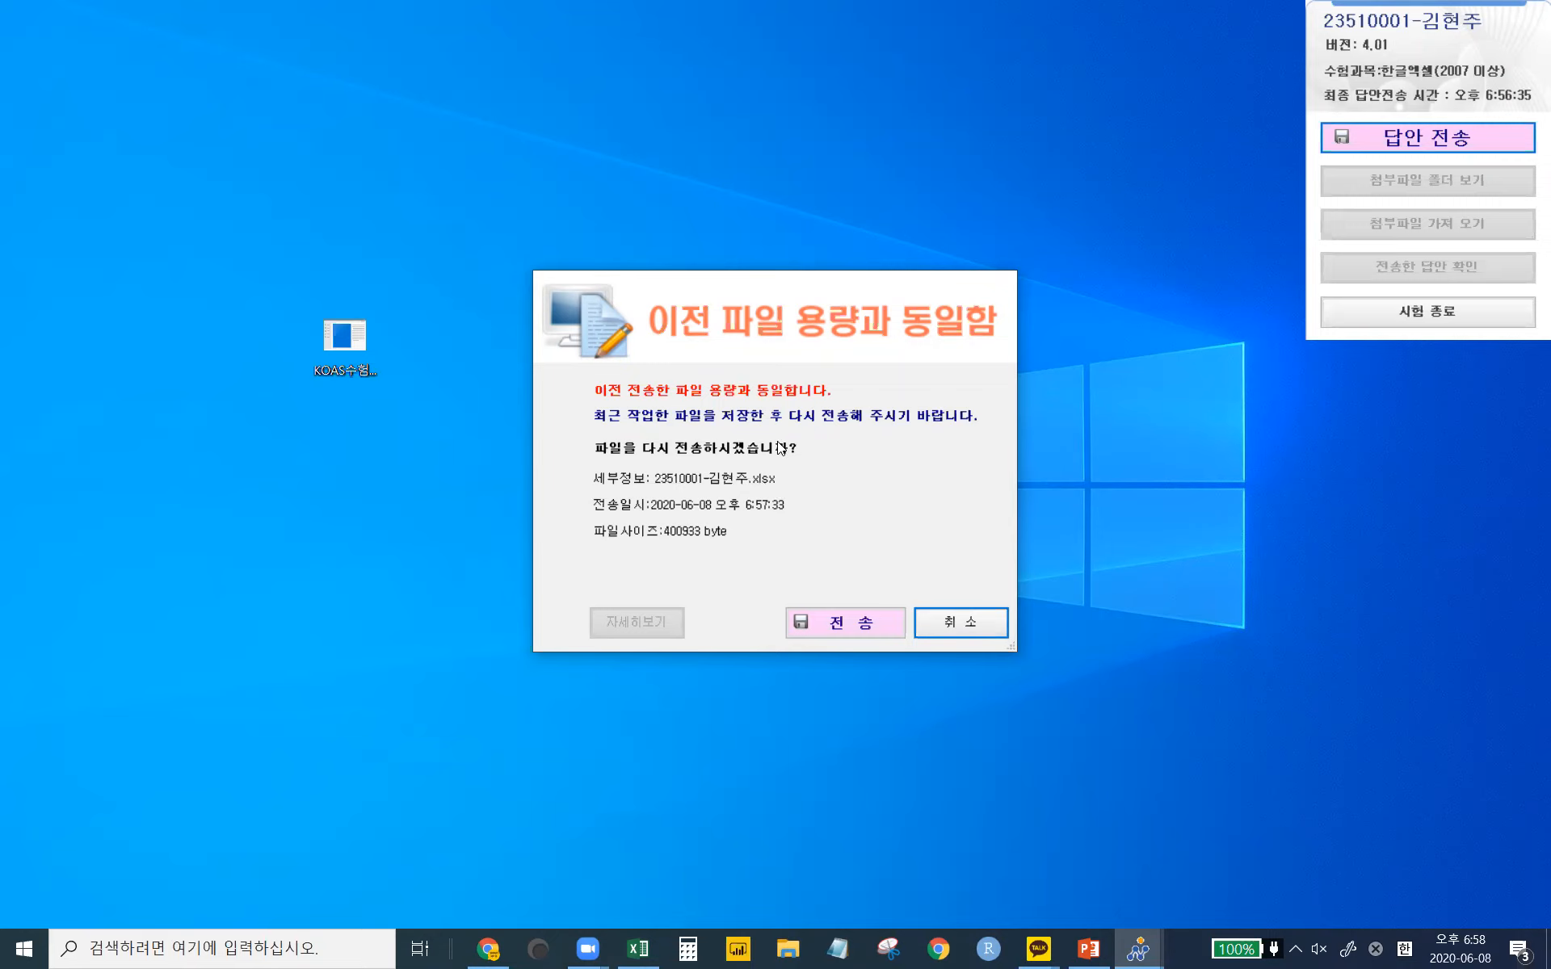
pyautogui.click(841, 624)
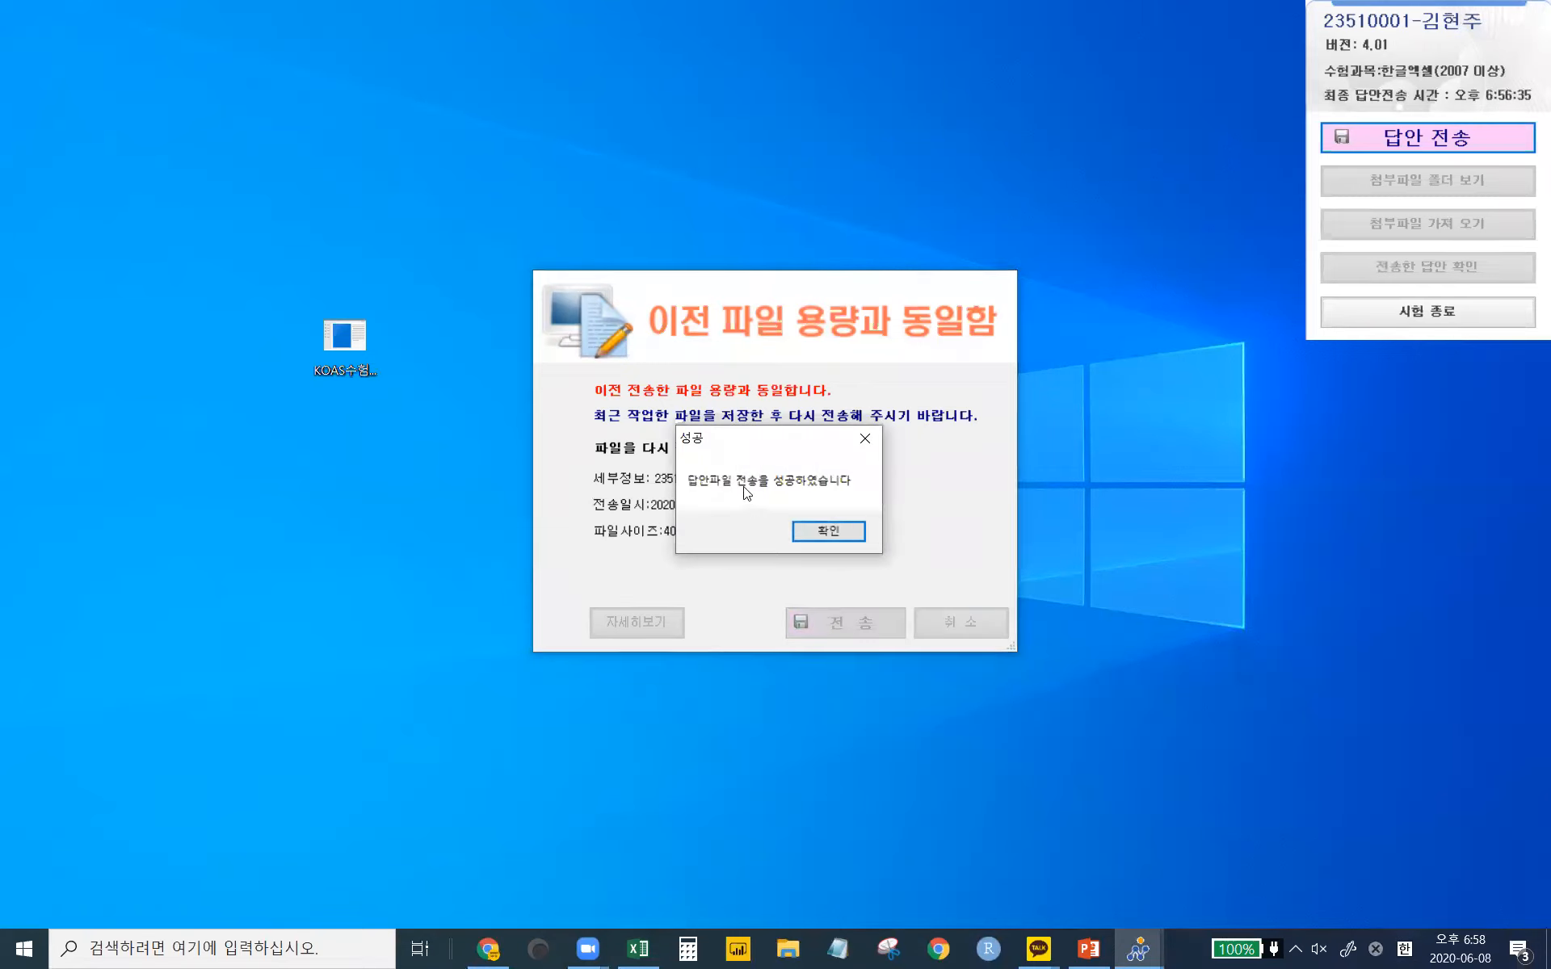
pyautogui.click(825, 531)
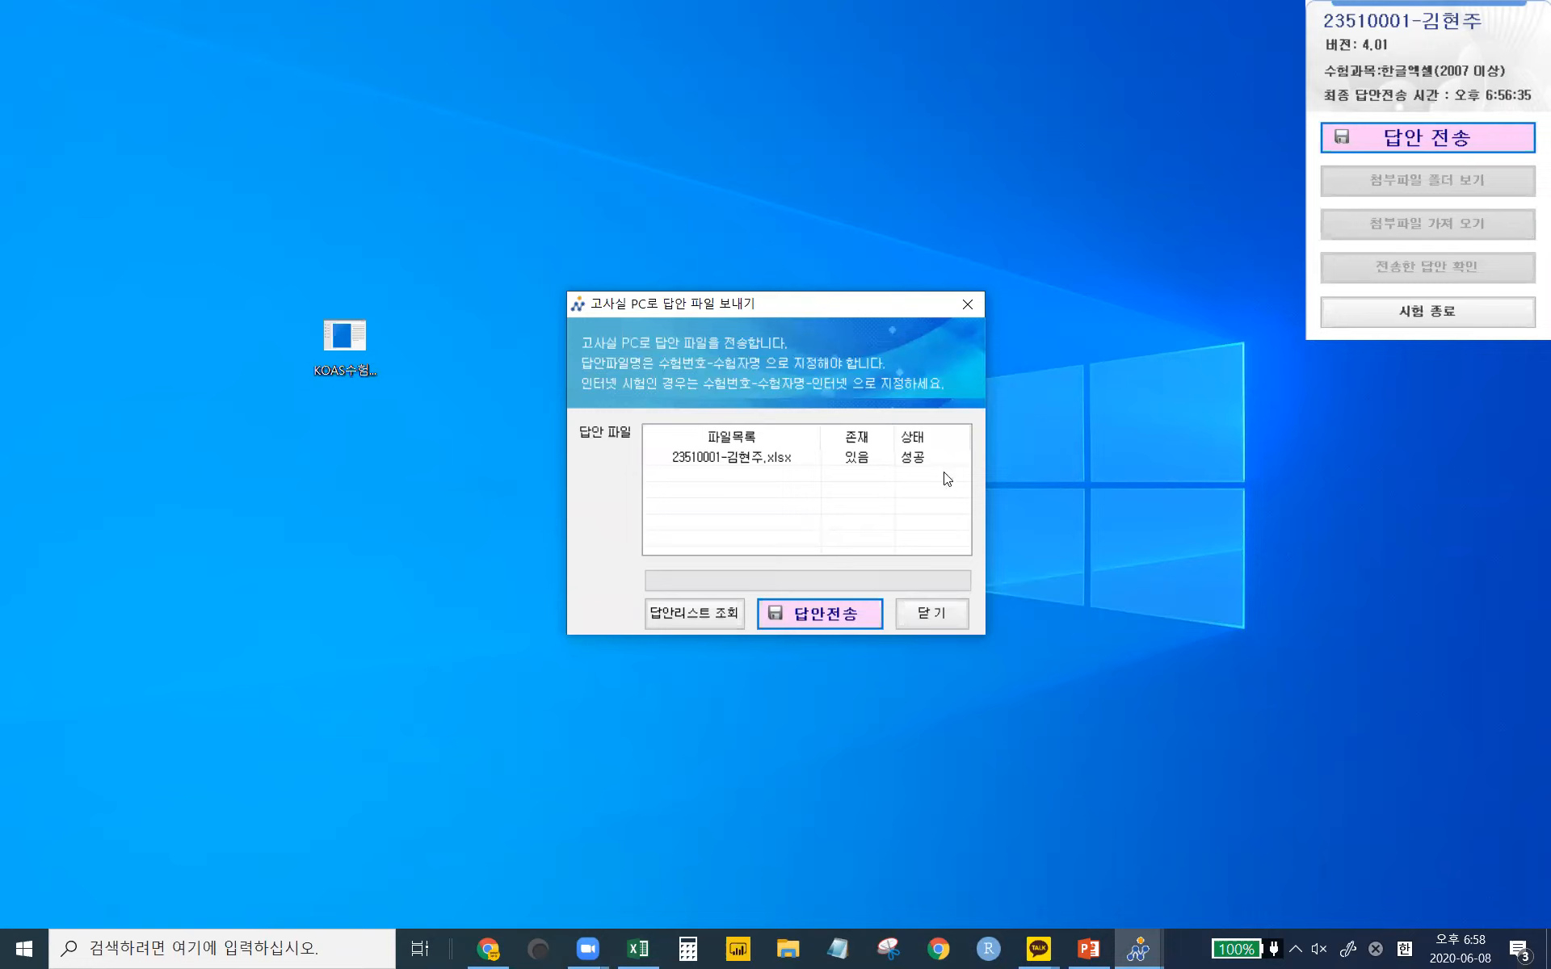
pyautogui.click(942, 618)
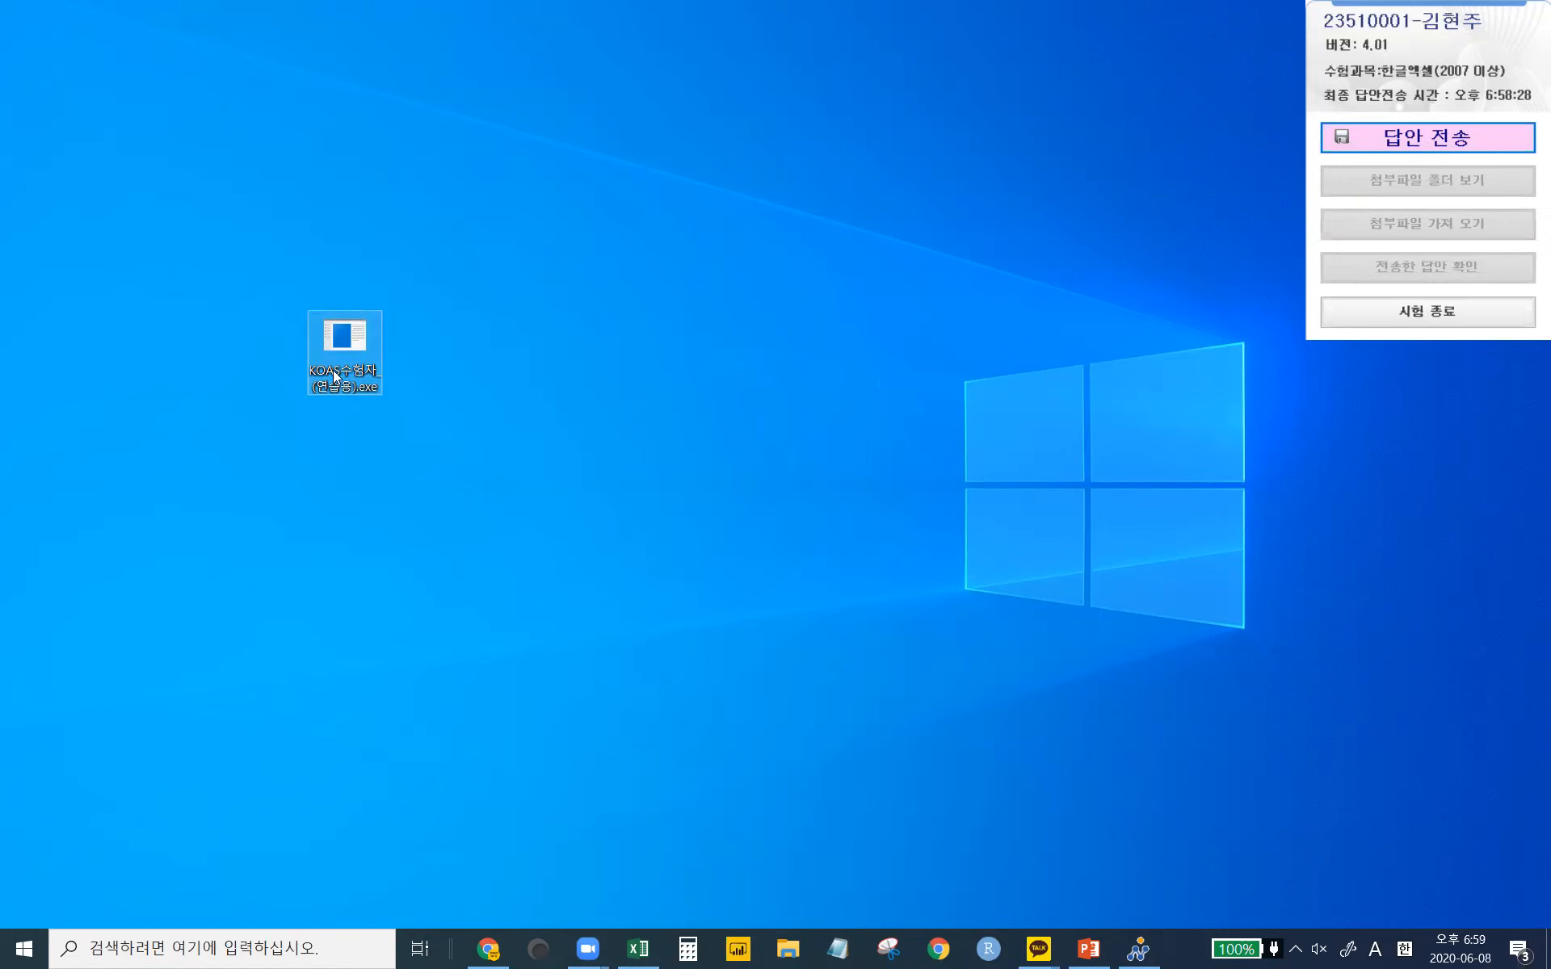
pyautogui.click(1414, 138)
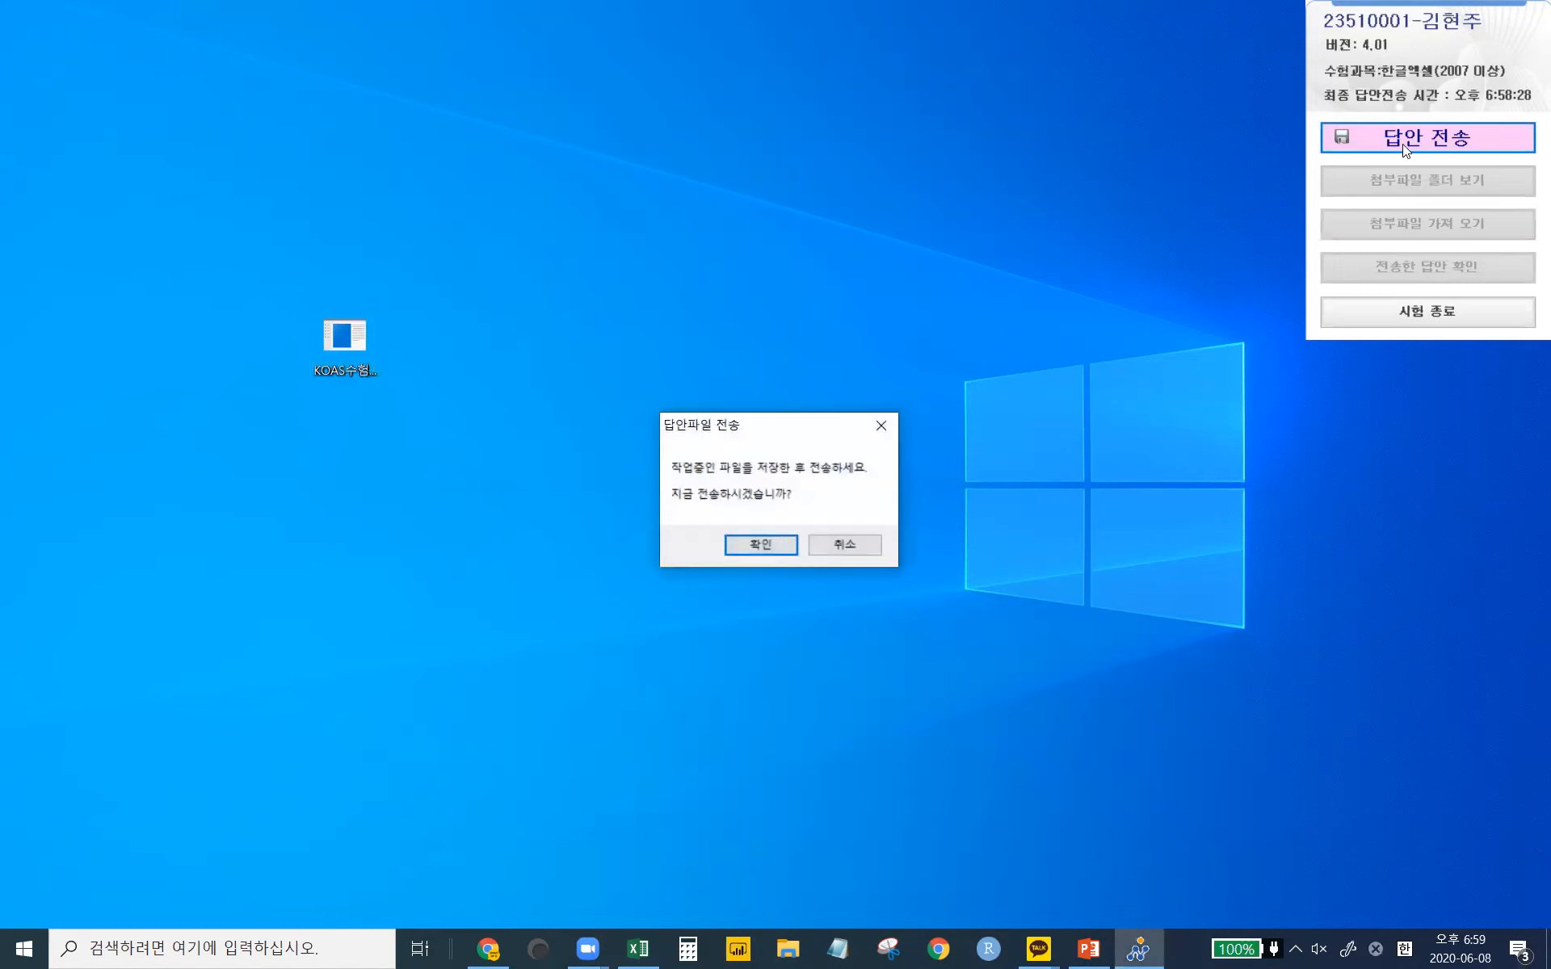
pyautogui.click(771, 546)
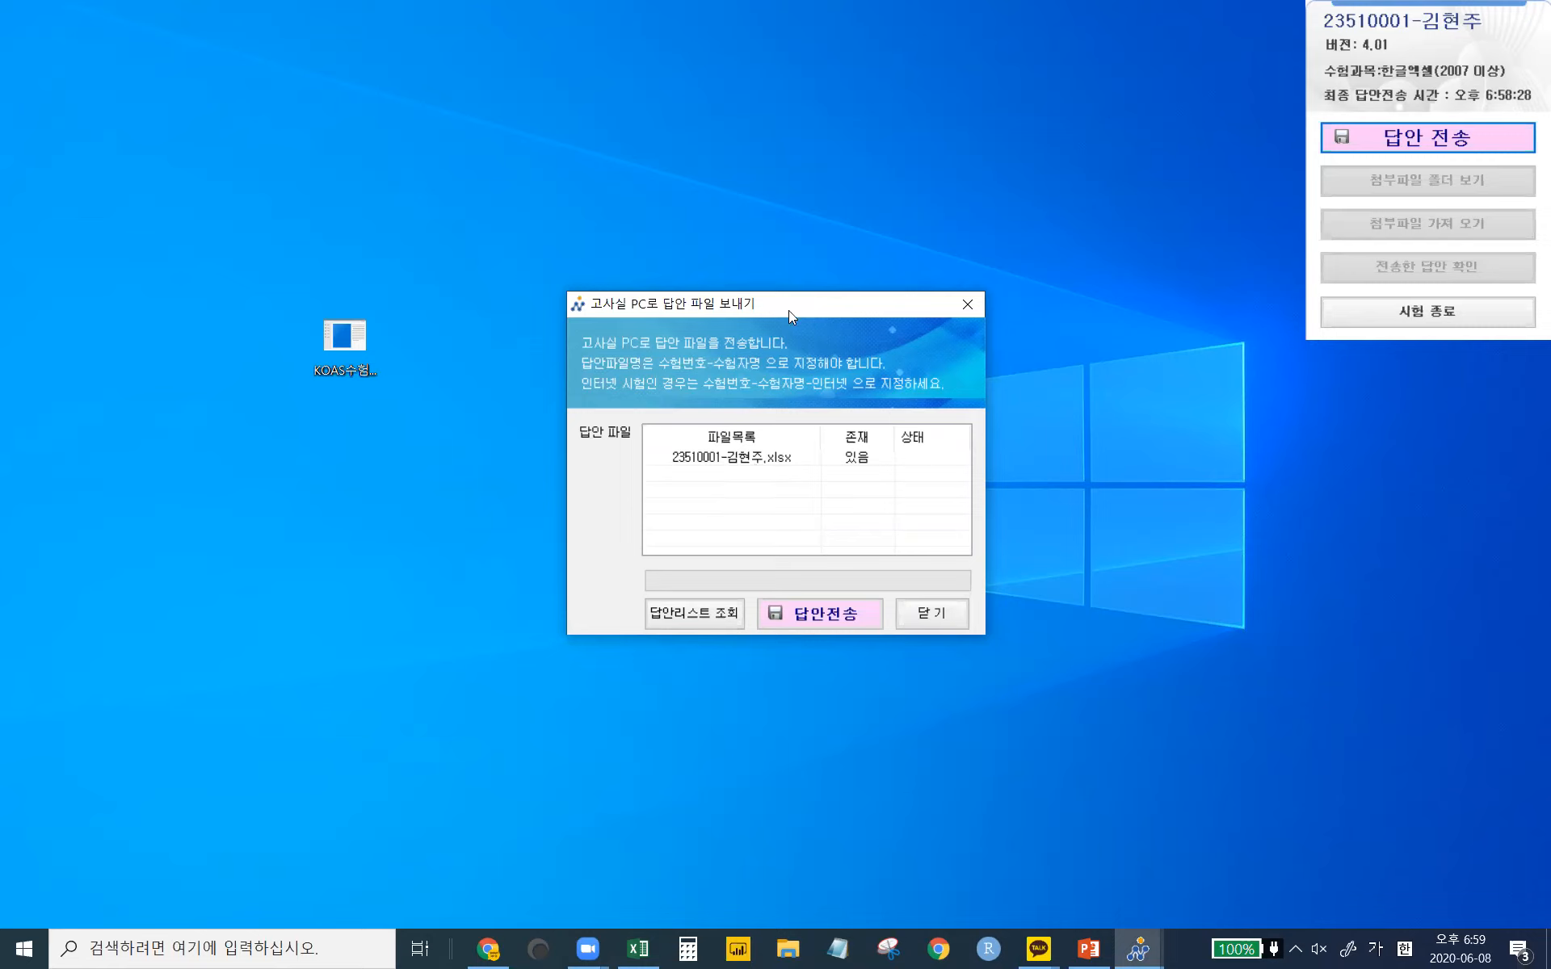
pyautogui.moveTo(788, 310); pyautogui.dragTo(737, 267)
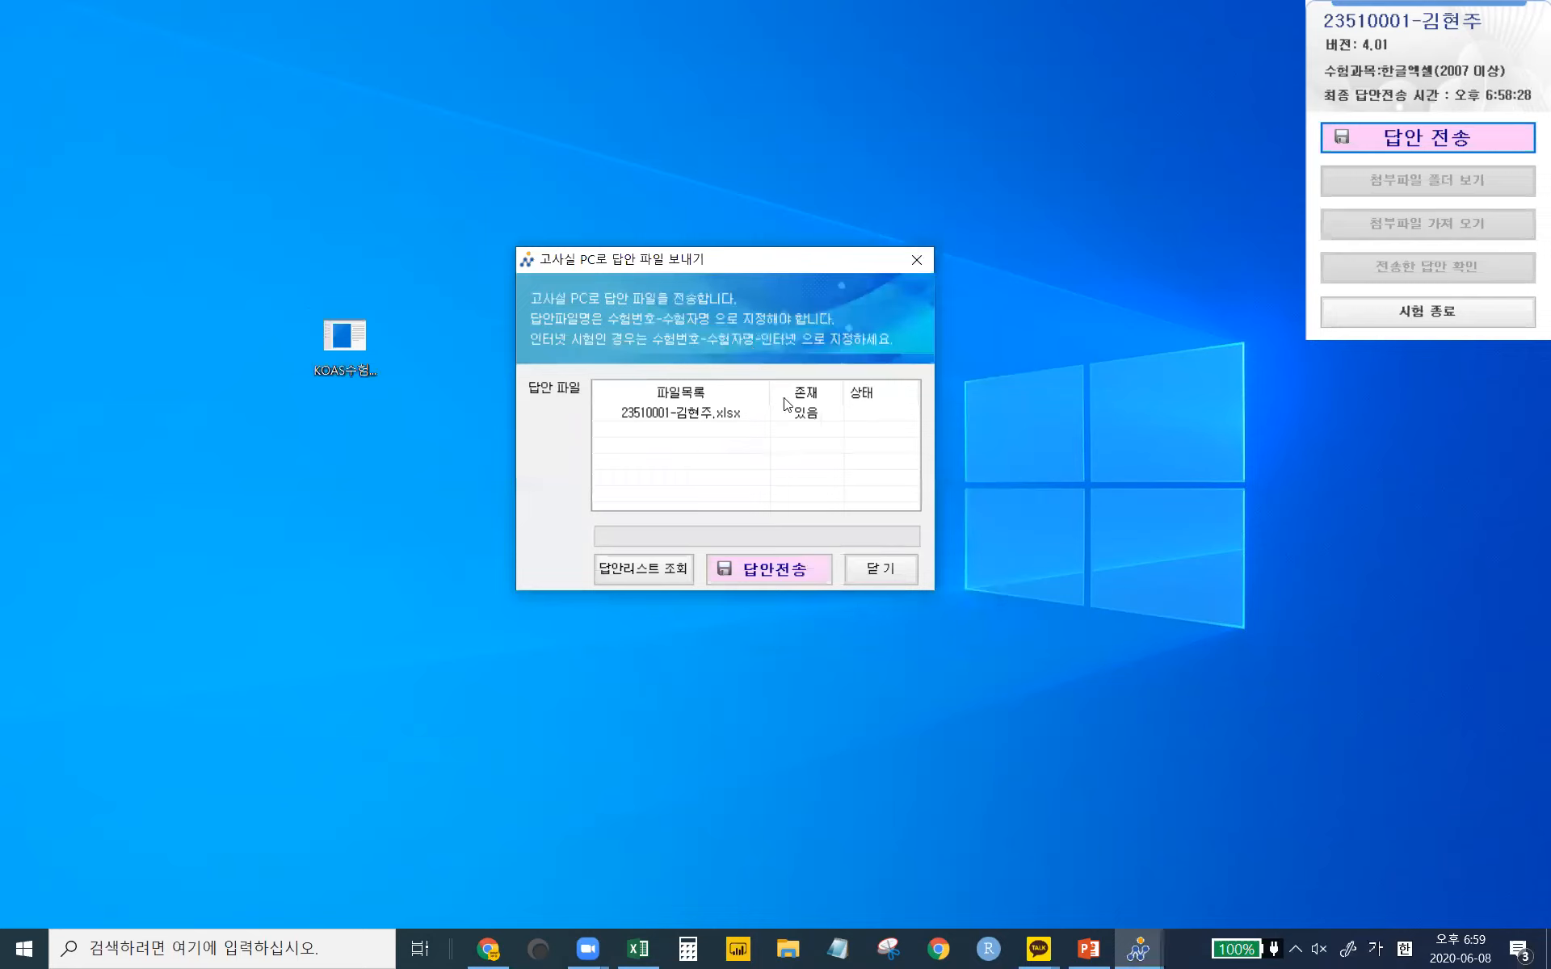
pyautogui.click(879, 568)
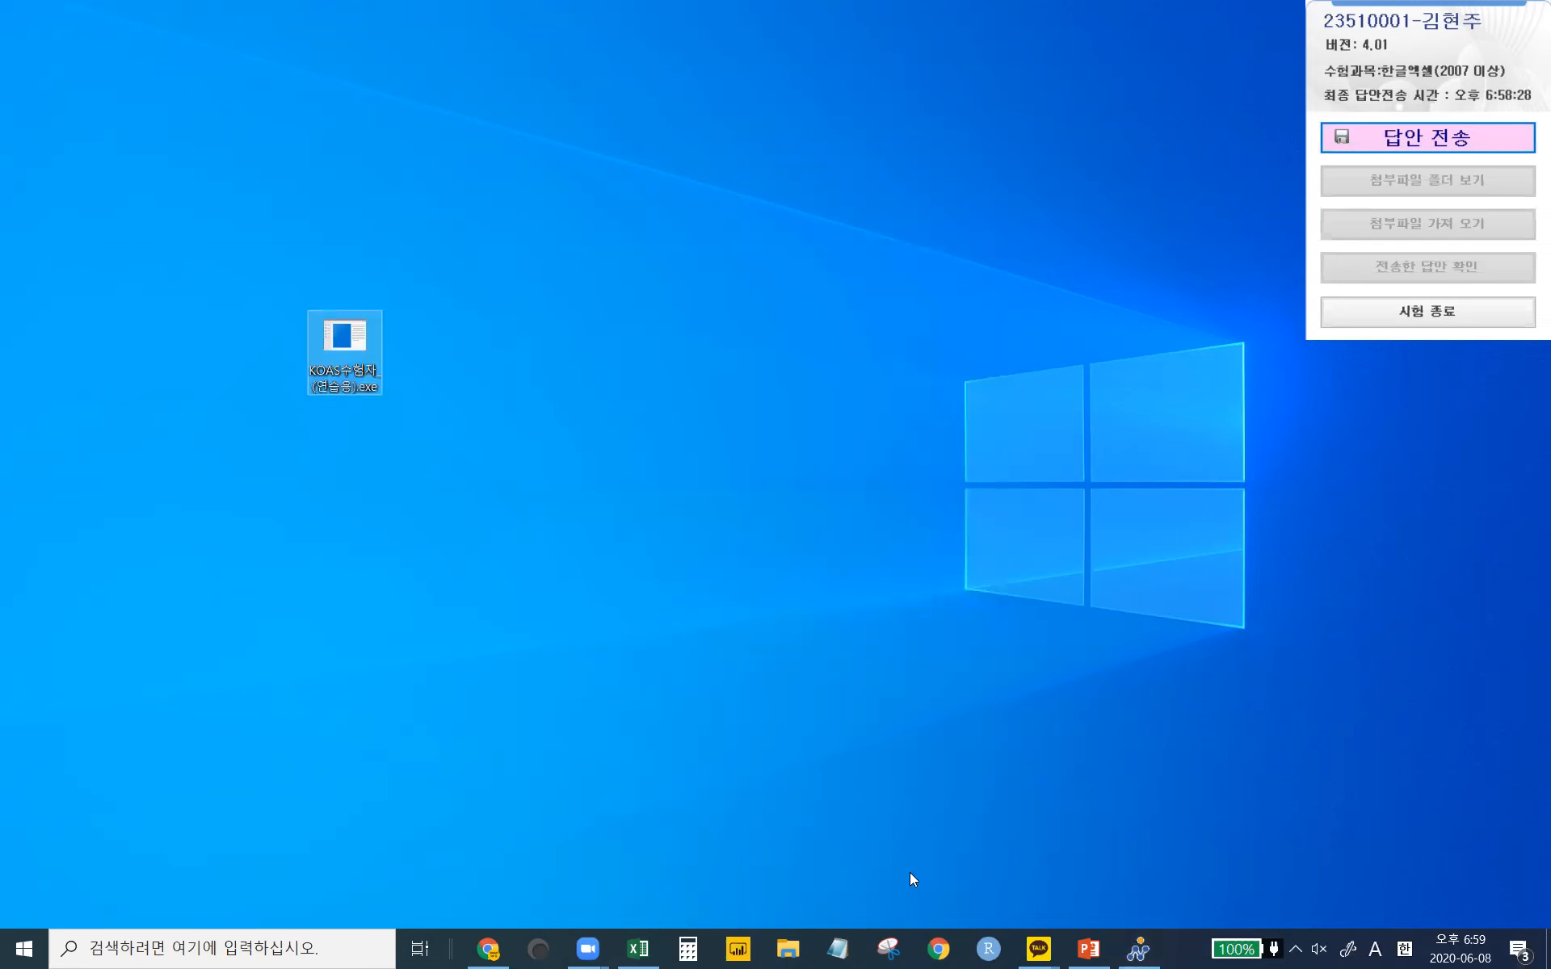
# - Bring Excel back and inspect the 제1작업 title 객실 요금 및 예약 and table B4:J12
pyautogui.click(638, 948)
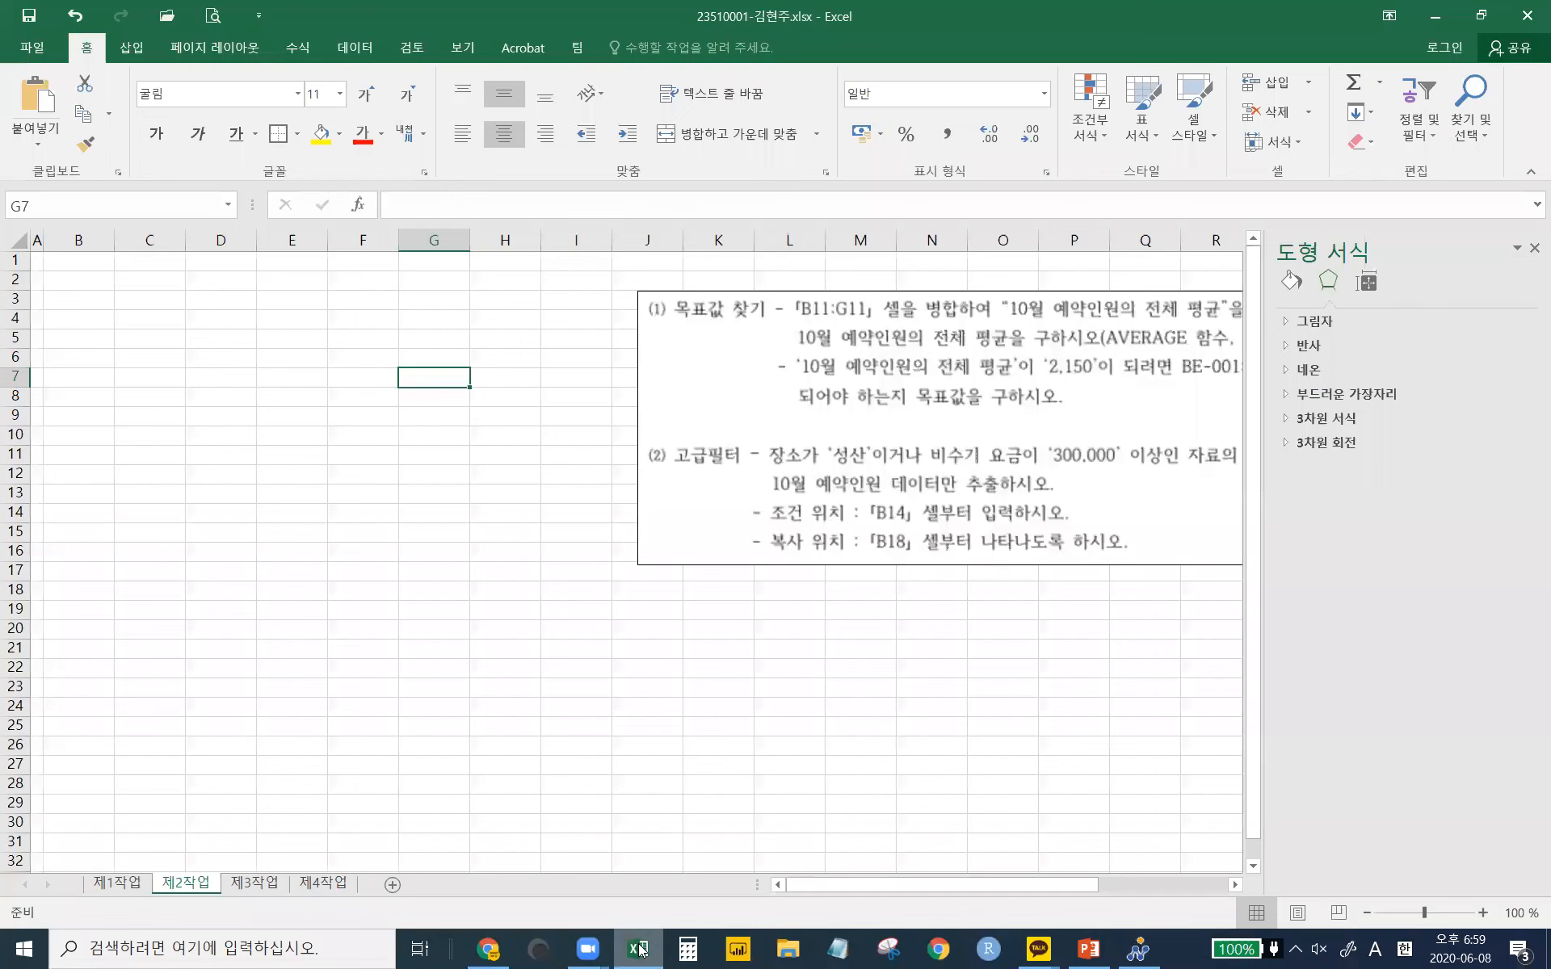
pyautogui.click(119, 882)
pyautogui.click(157, 308)
pyautogui.moveTo(208, 301); pyautogui.dragTo(524, 309)
pyautogui.click(393, 509)
pyautogui.moveTo(92, 368); pyautogui.dragTo(861, 602)
pyautogui.click(587, 757)
# - Flip through sheets 제2–제4작업, return to 제1작업, and maximize the workbook window
pyautogui.click(185, 882)
pyautogui.click(255, 883)
pyautogui.click(322, 883)
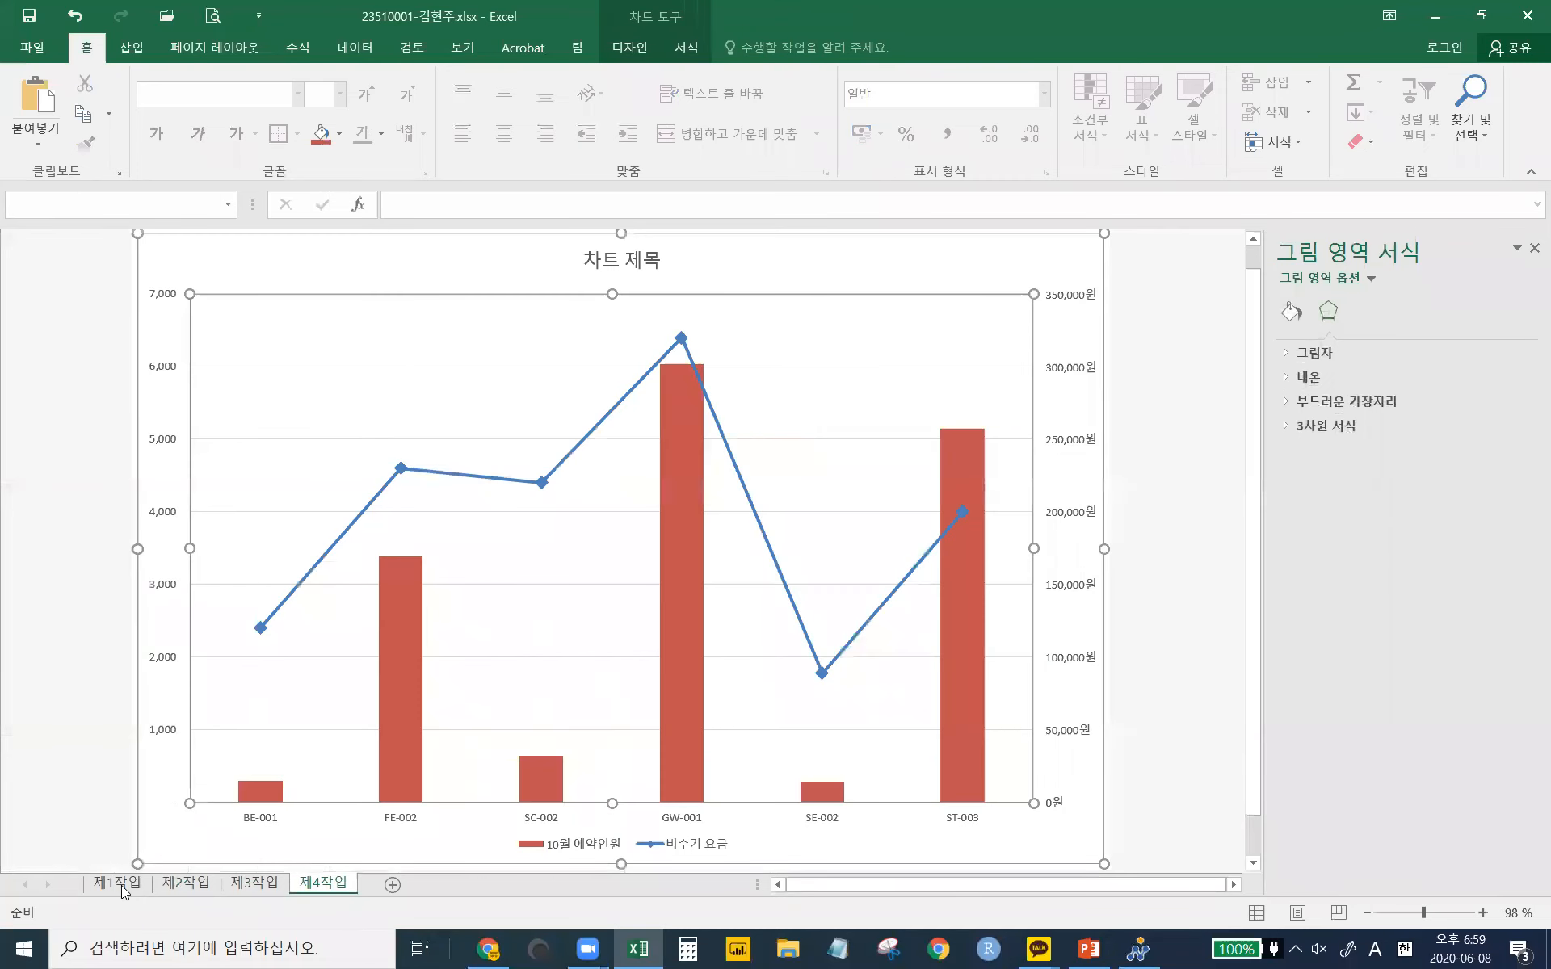
pyautogui.click(117, 883)
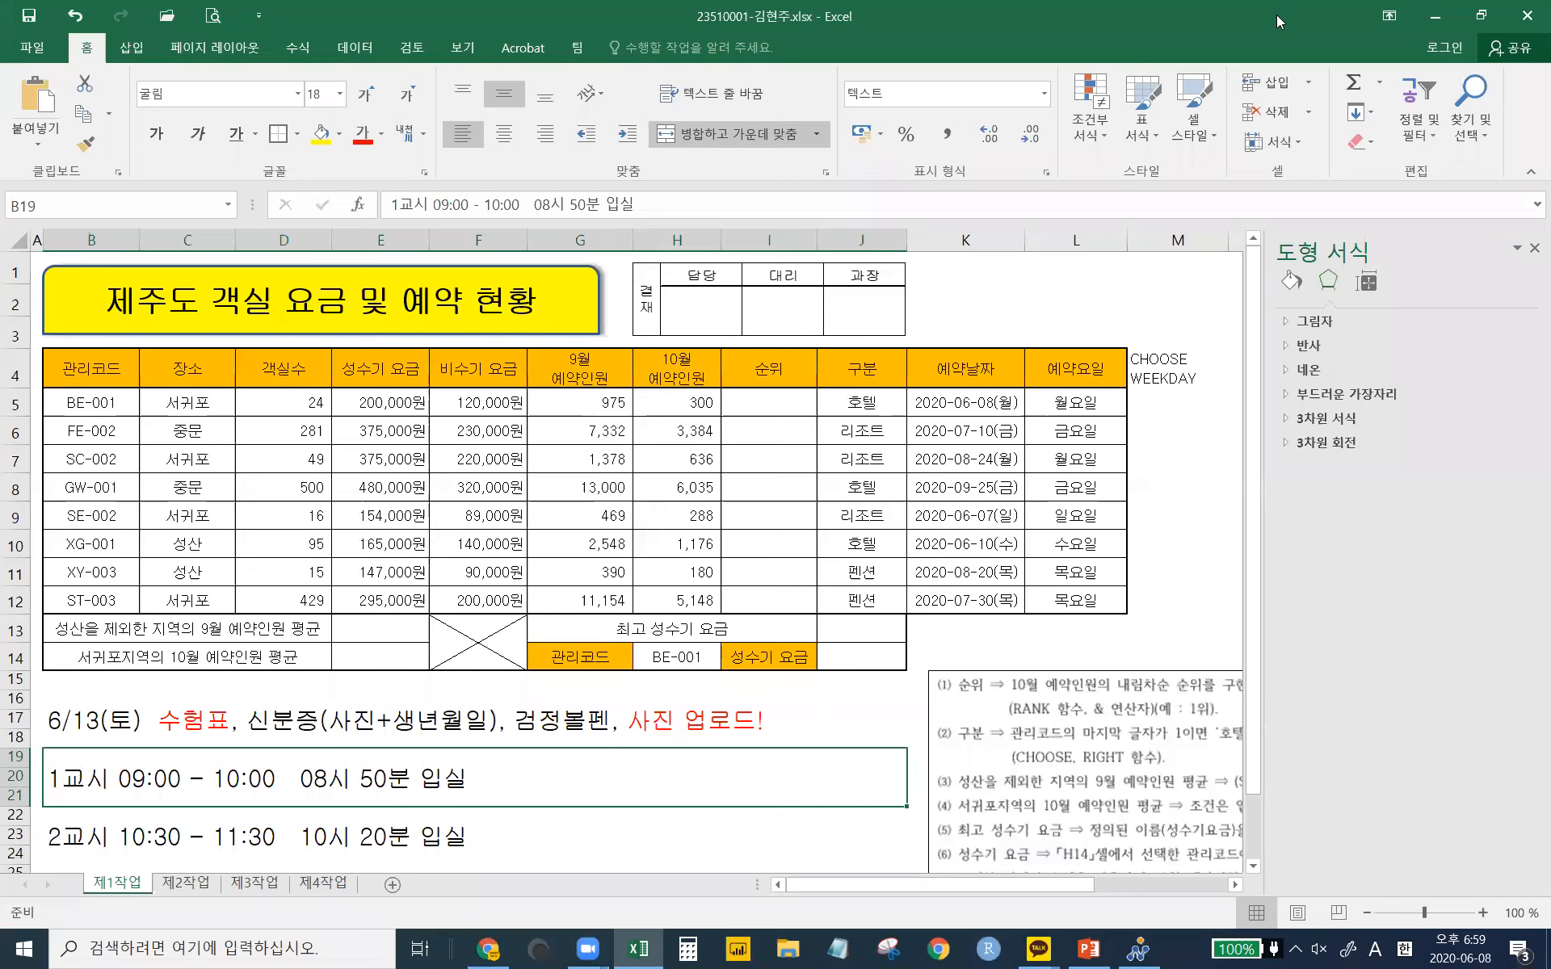
pyautogui.moveTo(1271, 25); pyautogui.dragTo(1065, 136)
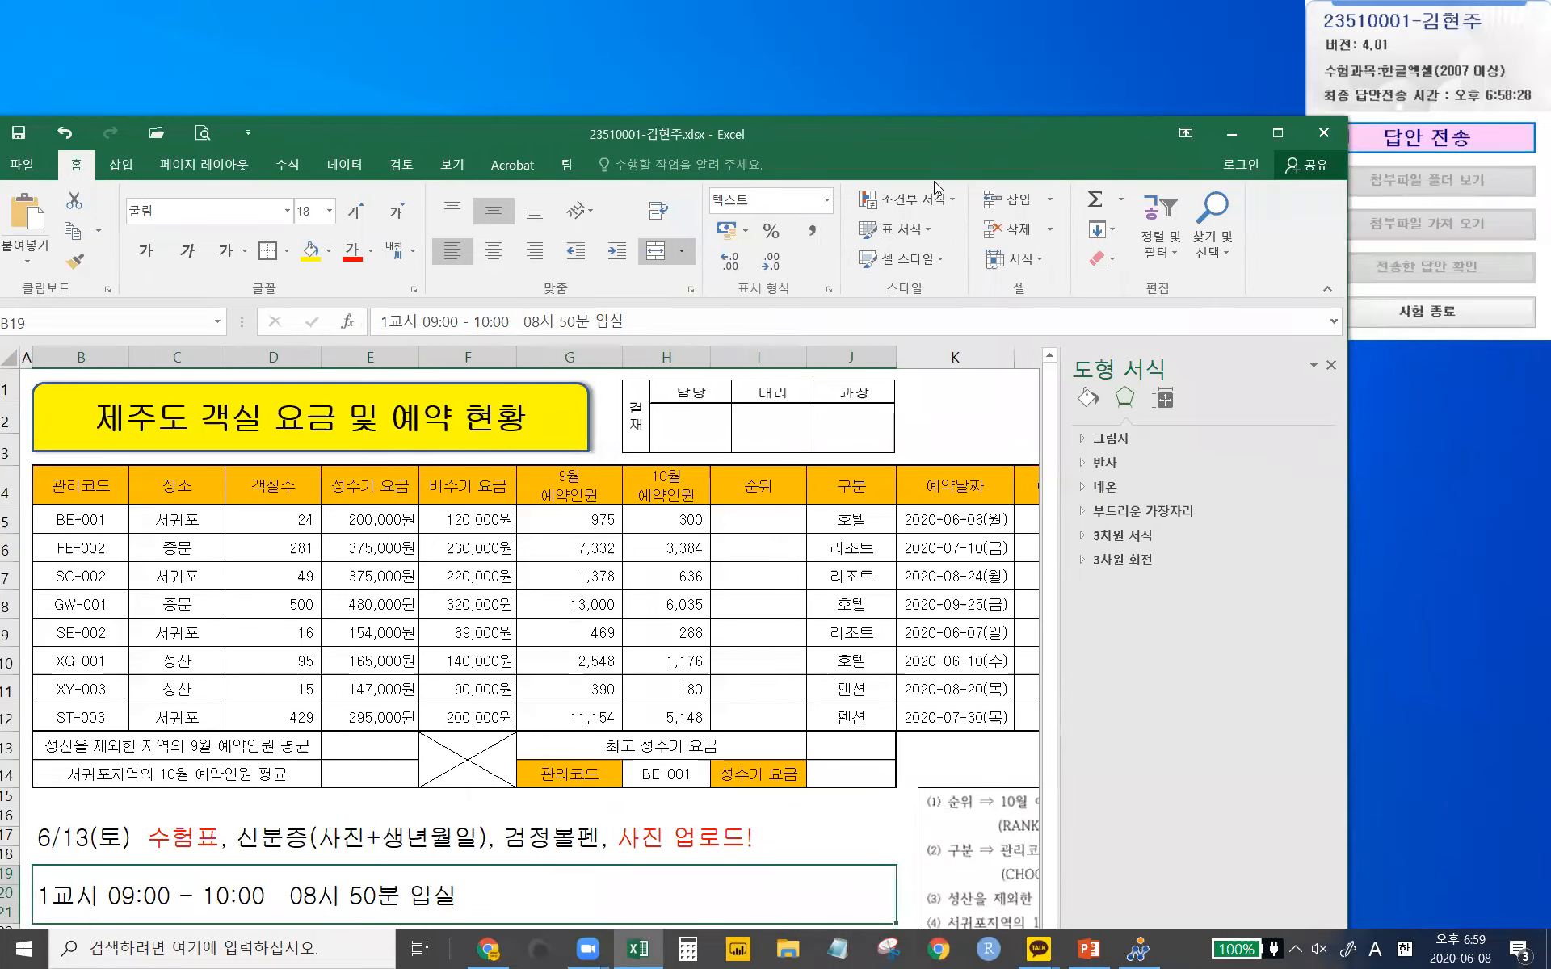
pyautogui.moveTo(973, 153); pyautogui.dragTo(1074, 288)
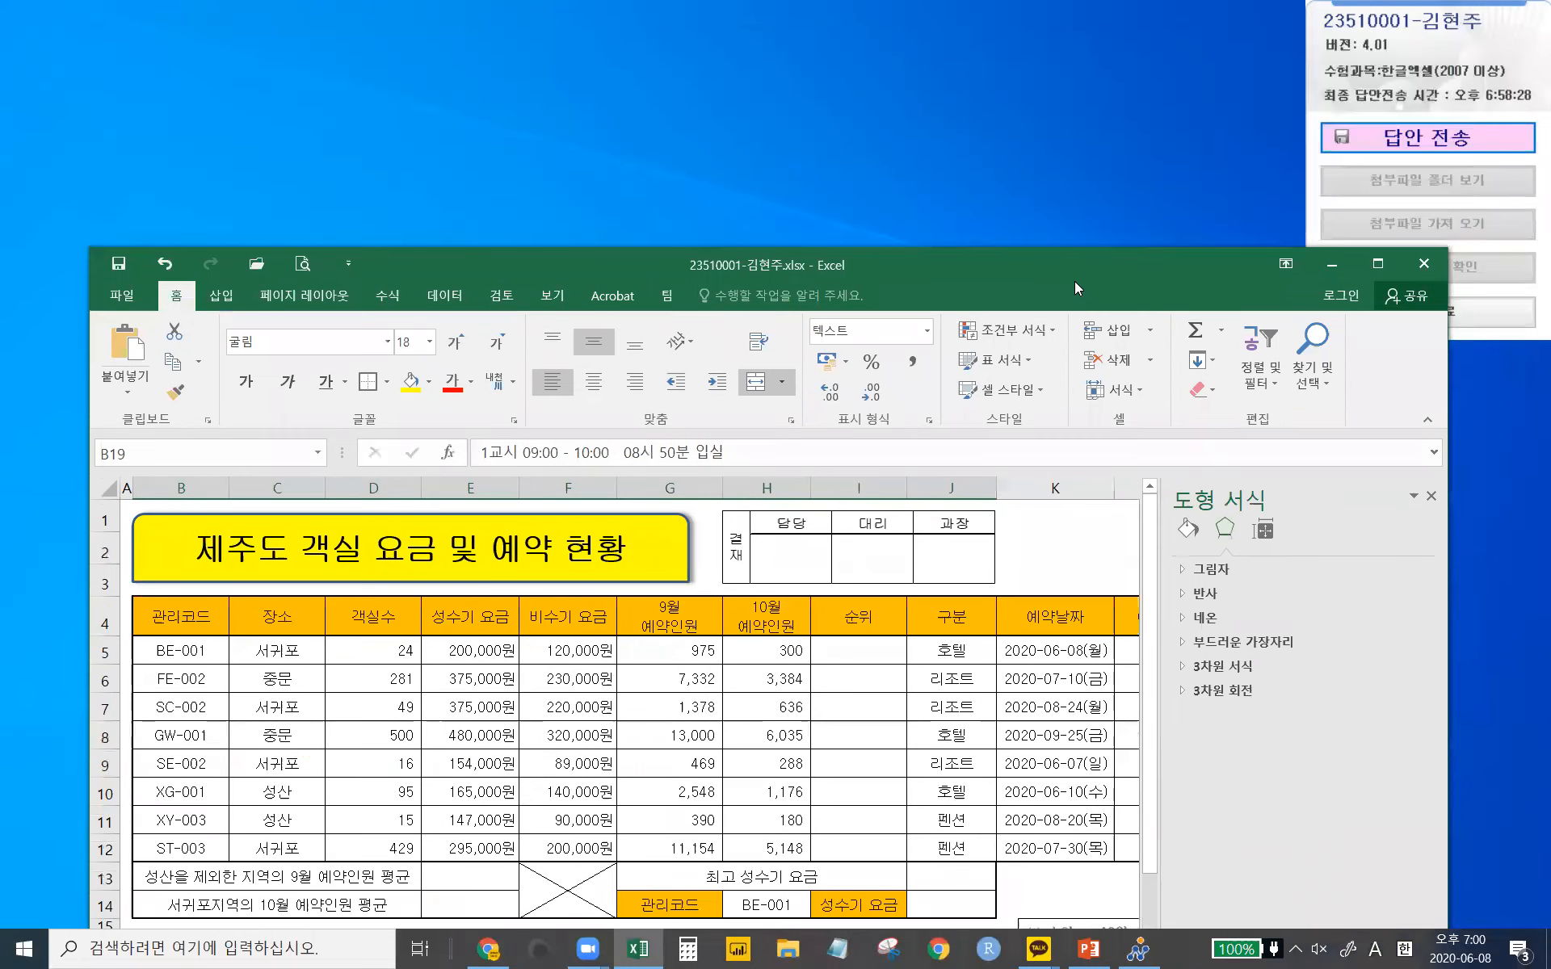
pyautogui.doubleClick(1074, 285)
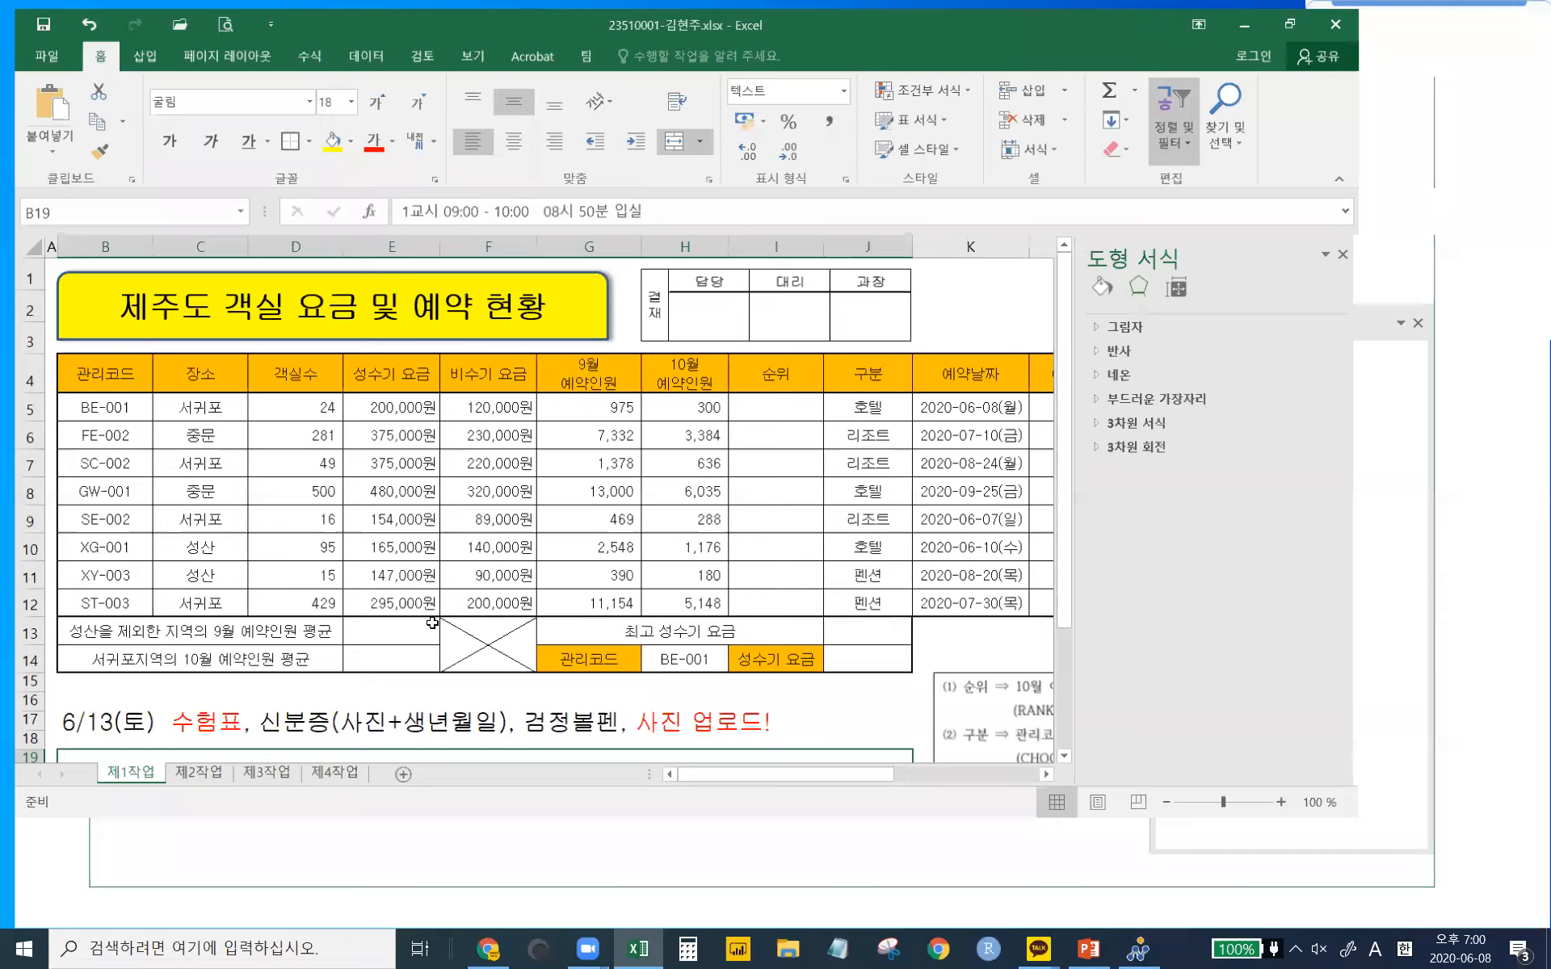
pyautogui.click(187, 887)
pyautogui.click(255, 887)
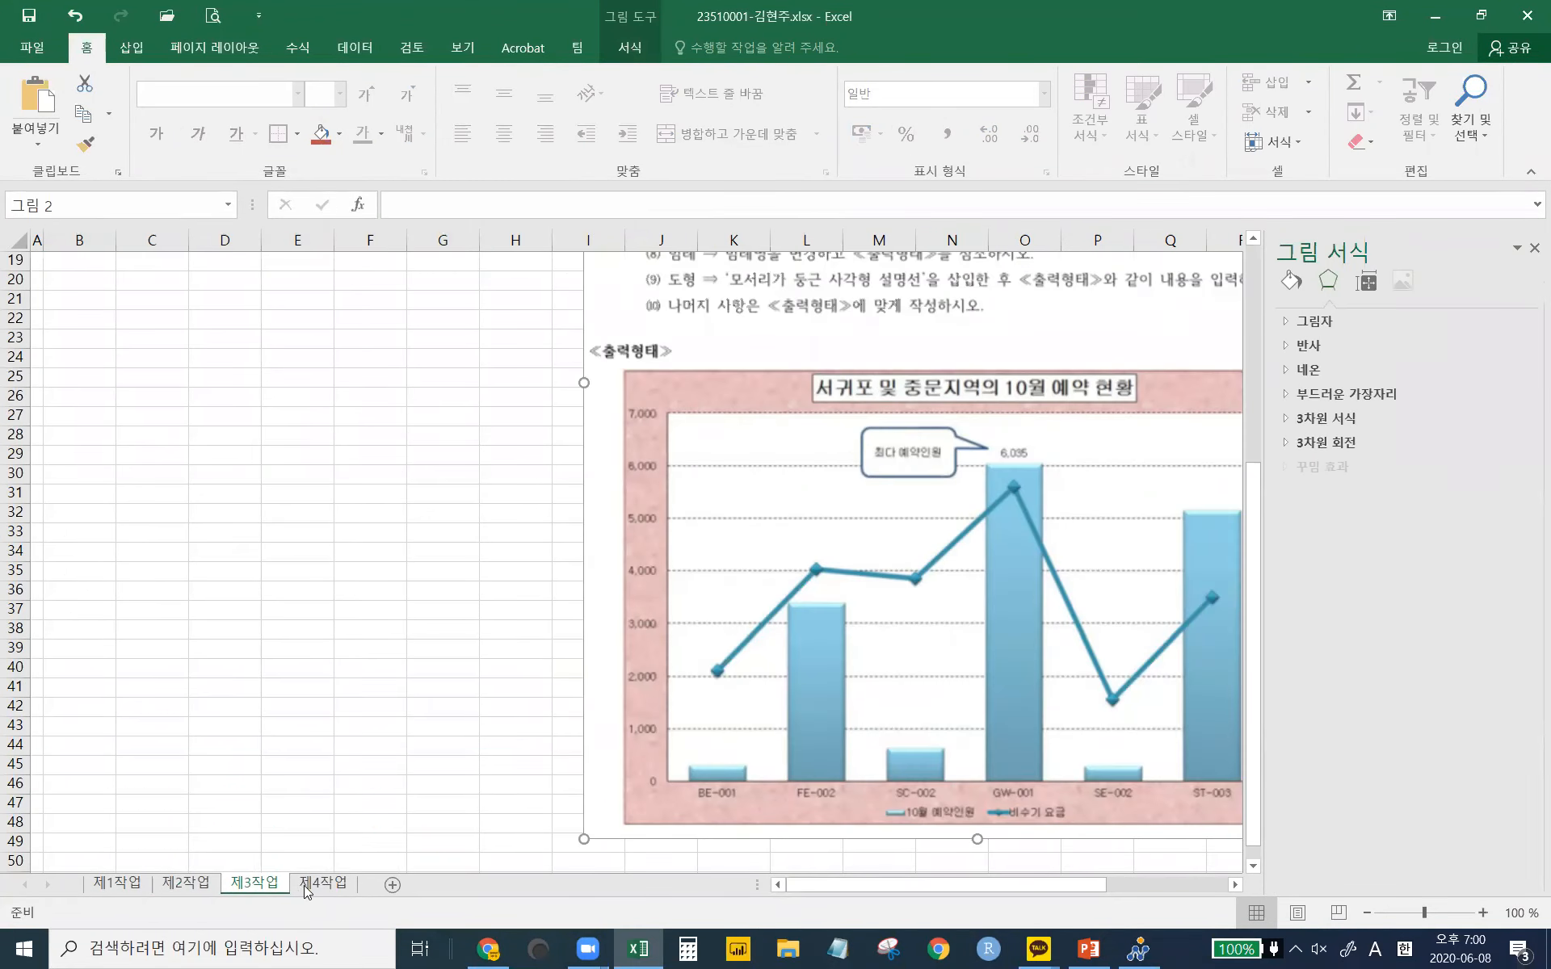
pyautogui.click(306, 886)
pyautogui.click(239, 887)
pyautogui.click(171, 887)
pyautogui.click(125, 888)
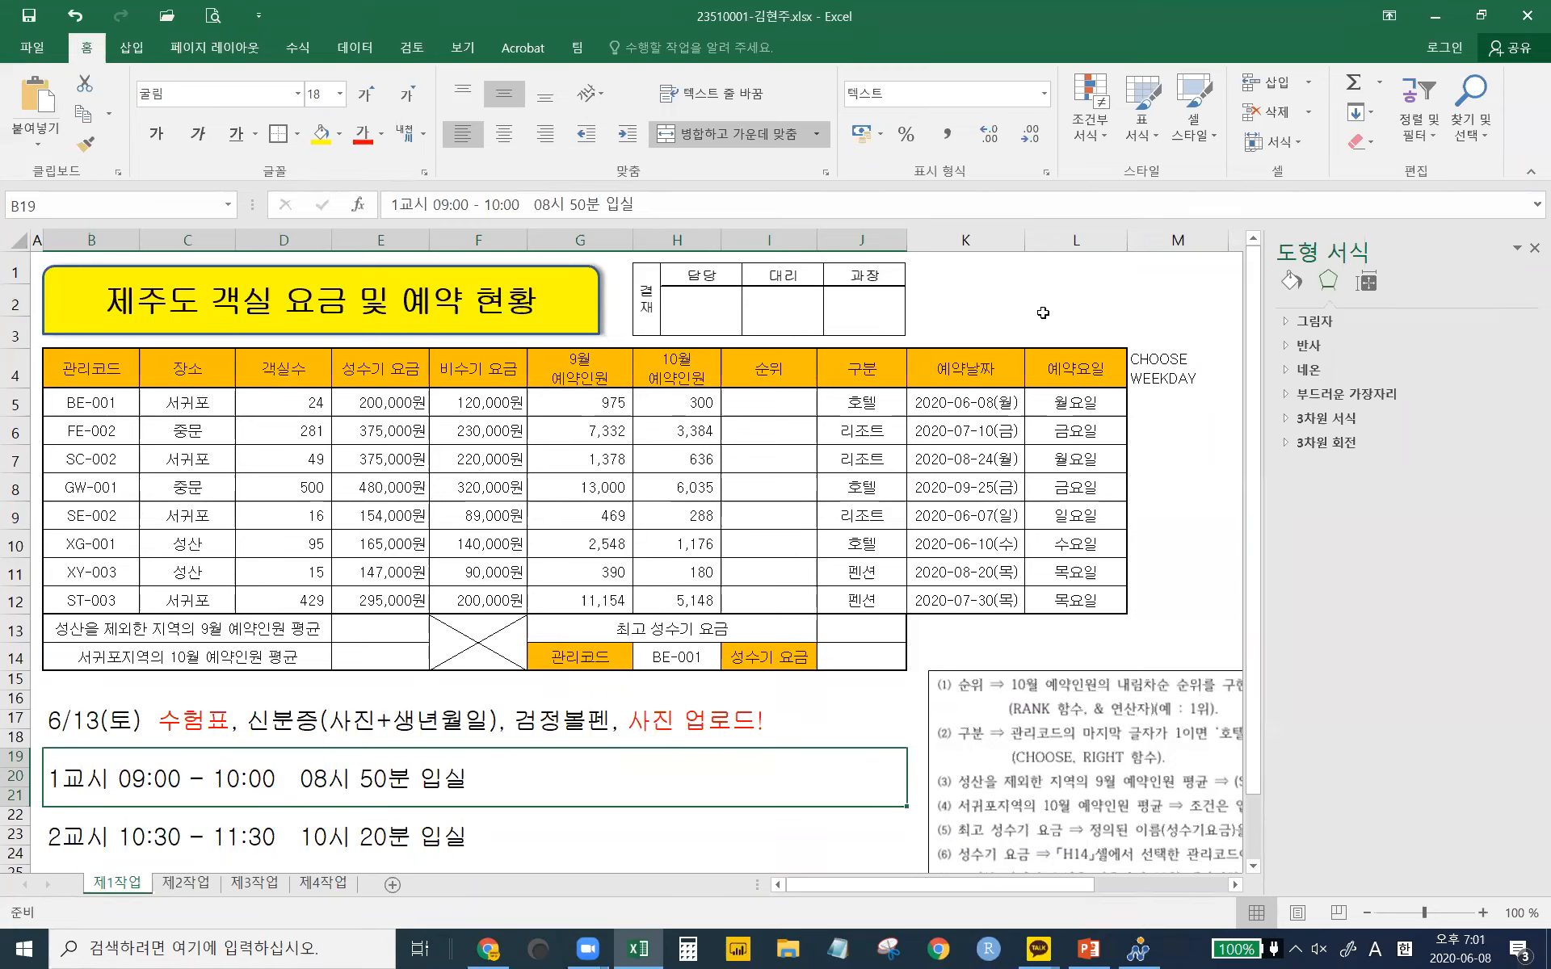
pyautogui.click(419, 8)
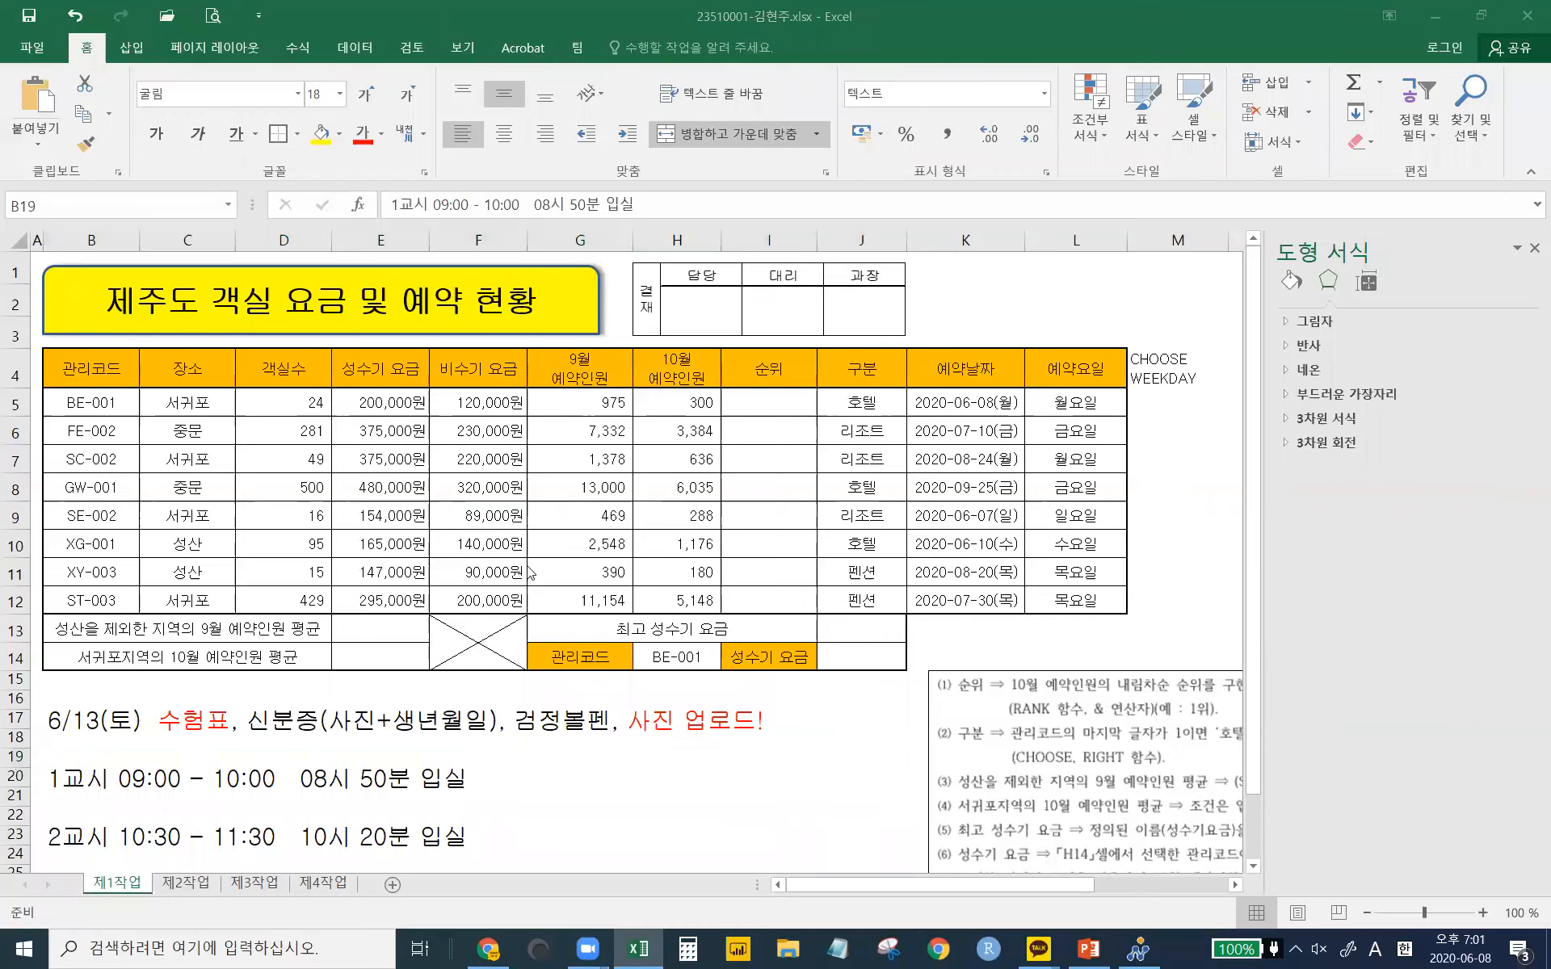